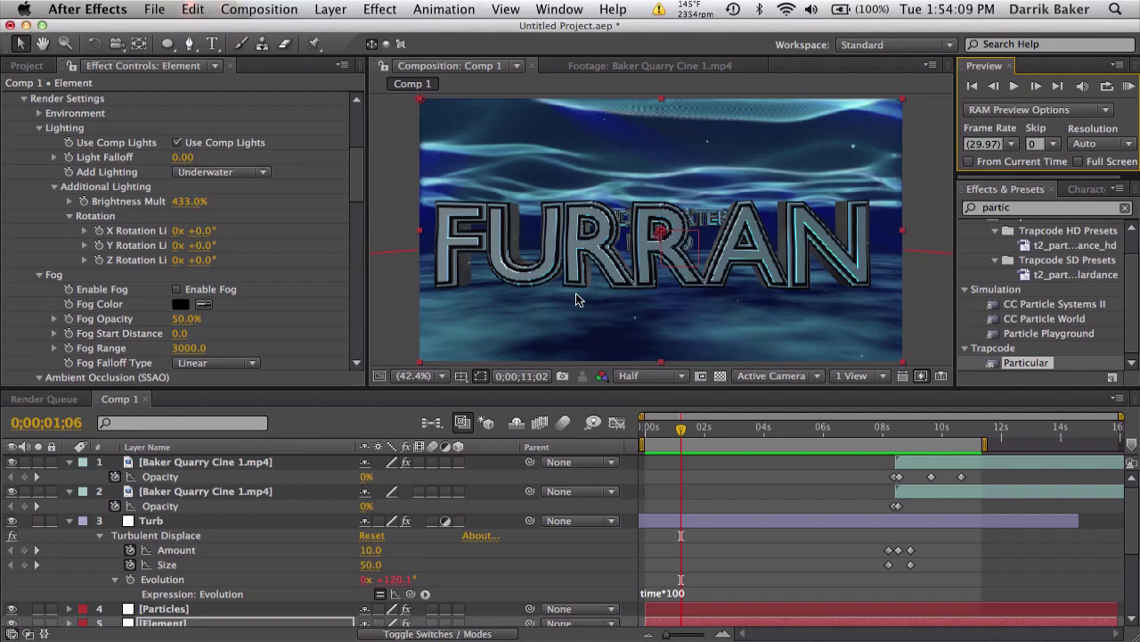
Step: Switch to Chrome and watch the opening of the FaZe Force: Full Force - Episode 12 video with the sound muted
key(ctrl+Left)
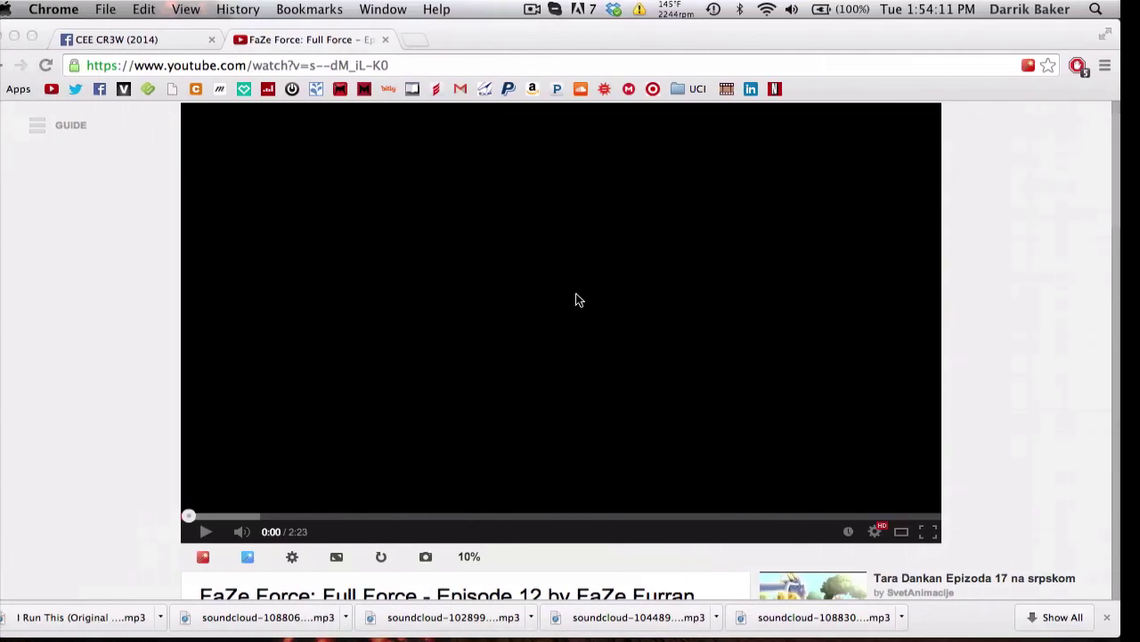
scroll(525, 312, down, 1)
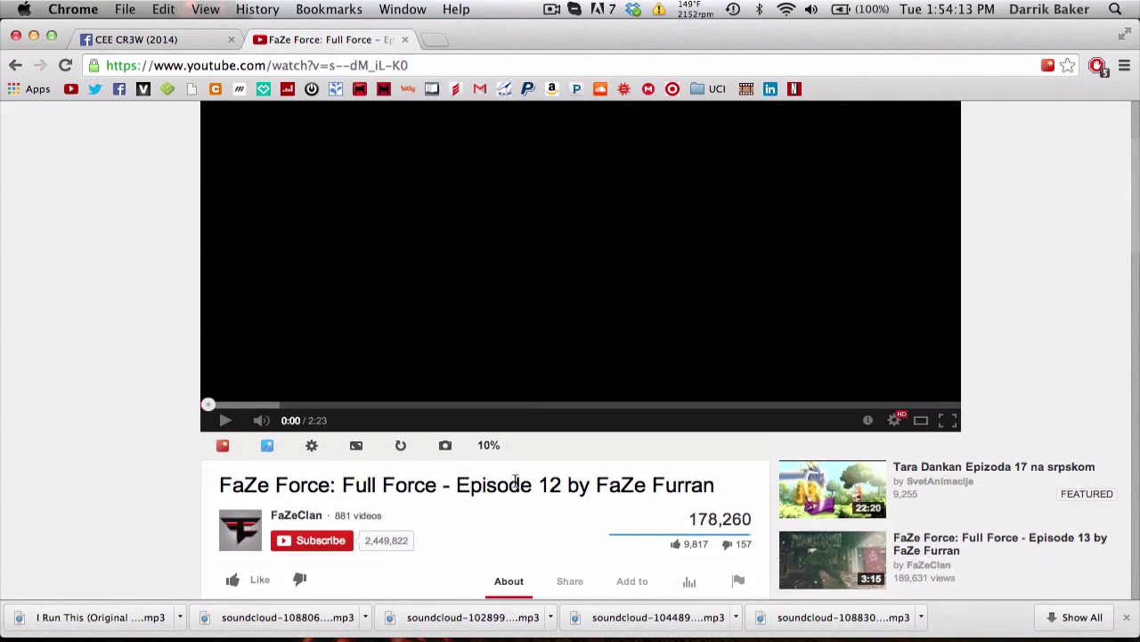
scroll(494, 438, up, 1)
click(494, 438)
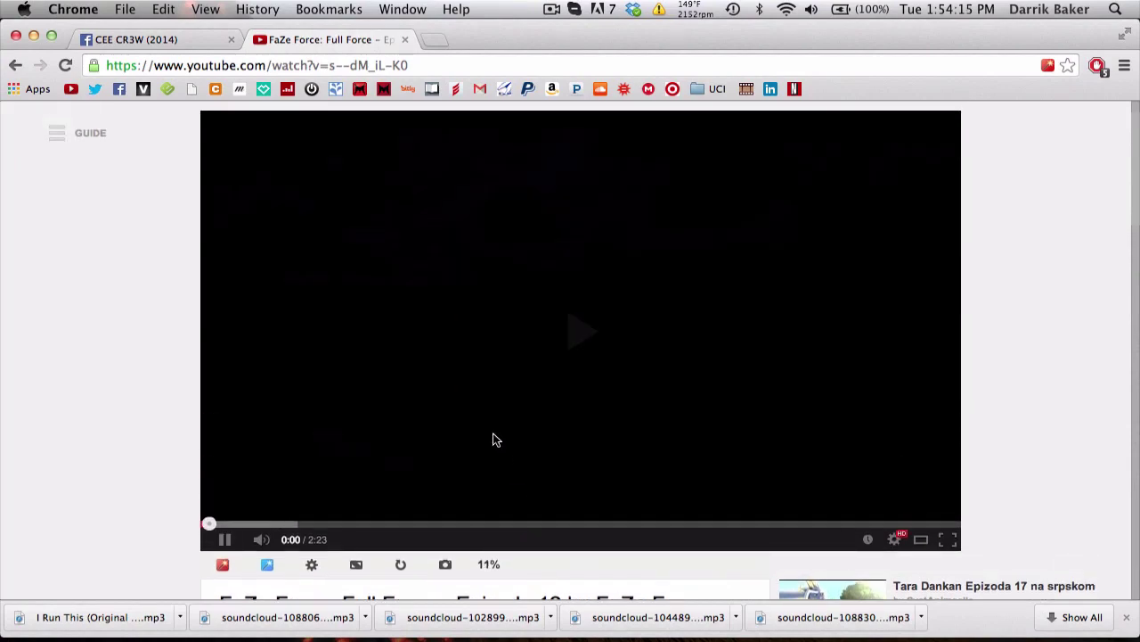
click(261, 569)
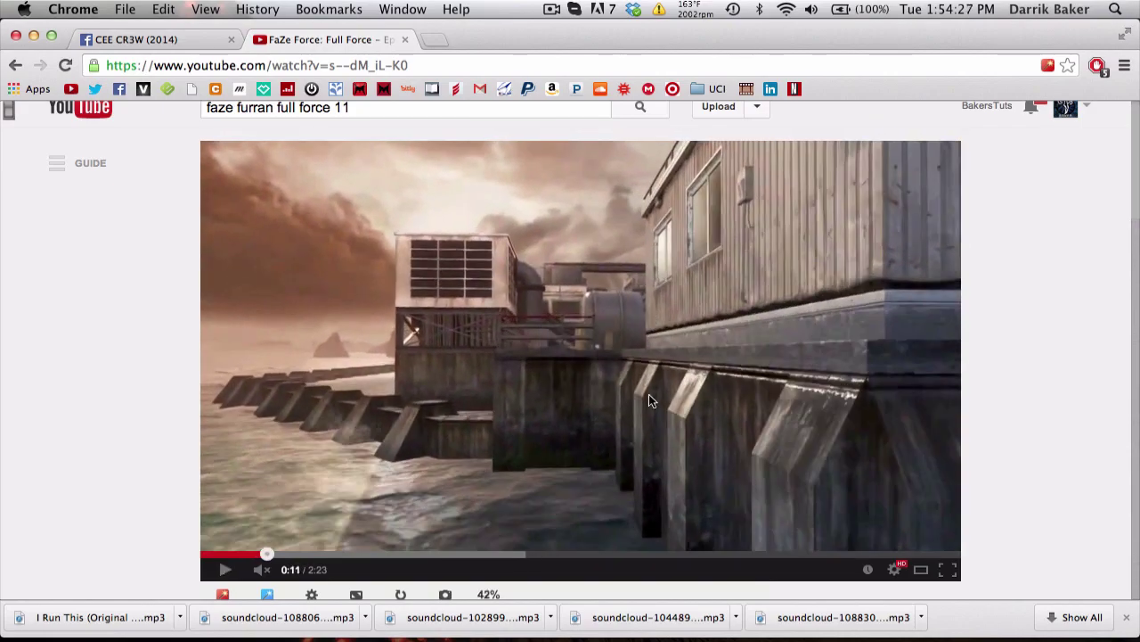
Step: Return to After Effects and play a RAM preview of the finished underwater title in Comp 1
key(ctrl+Right)
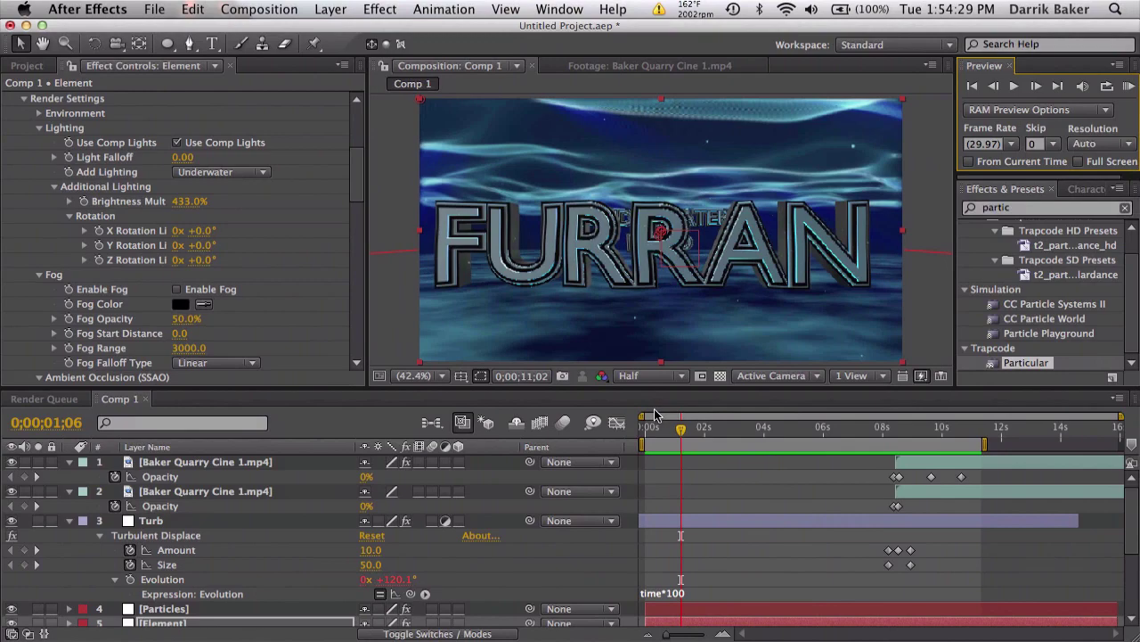
click(1128, 85)
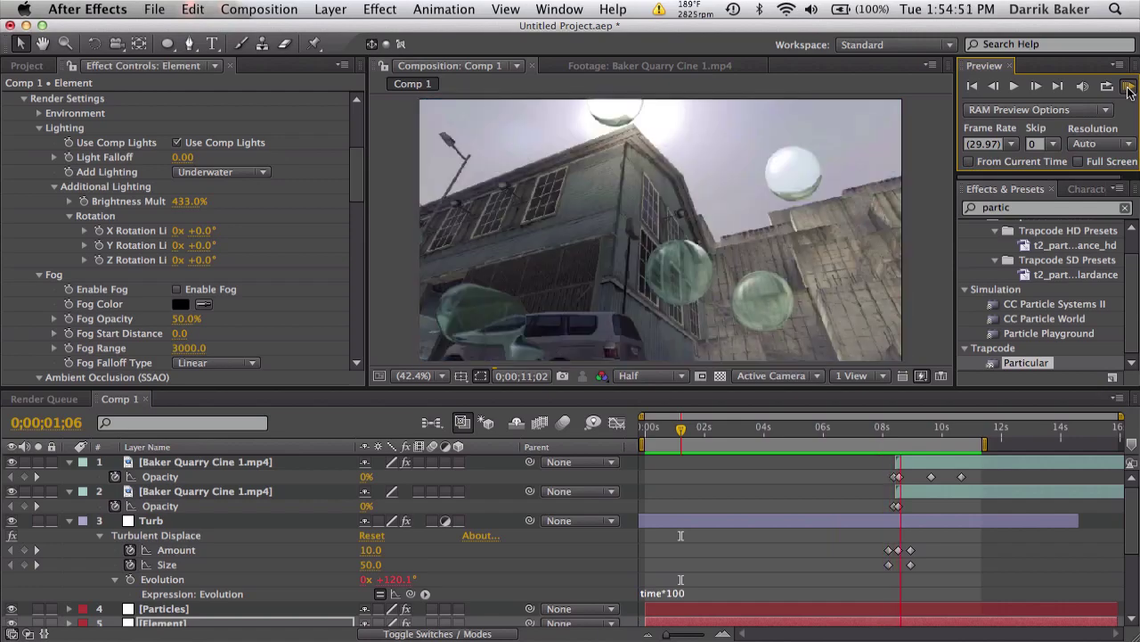
click(1128, 91)
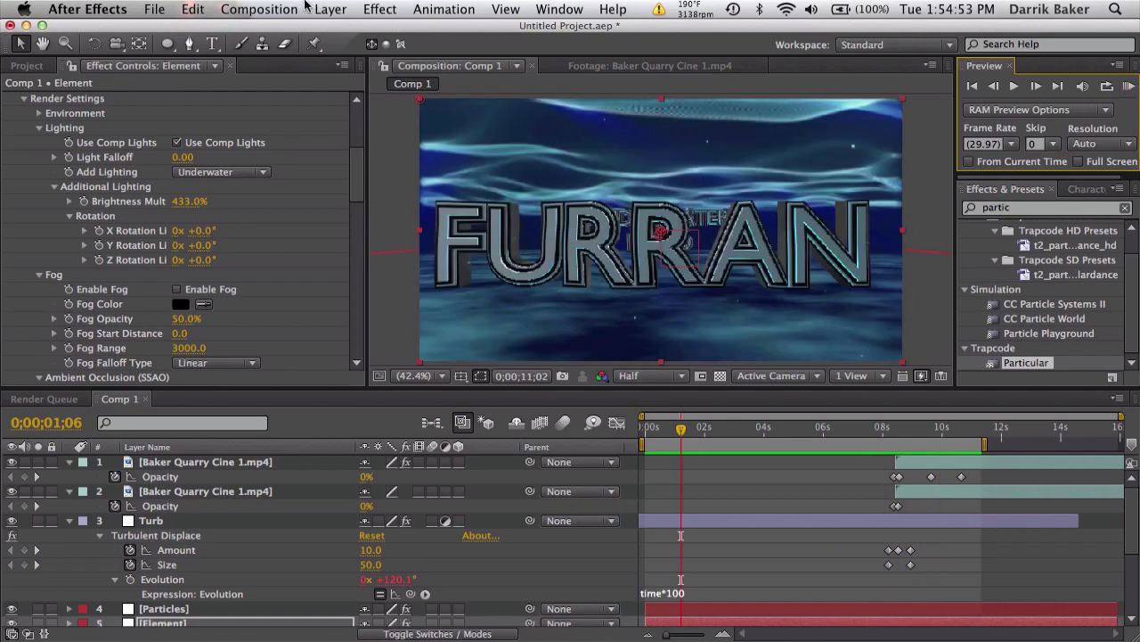
Step: Create a new composition named Comp 2 with the HDV/HDTV 720 29.97 preset at 1280 x 720 px
click(276, 7)
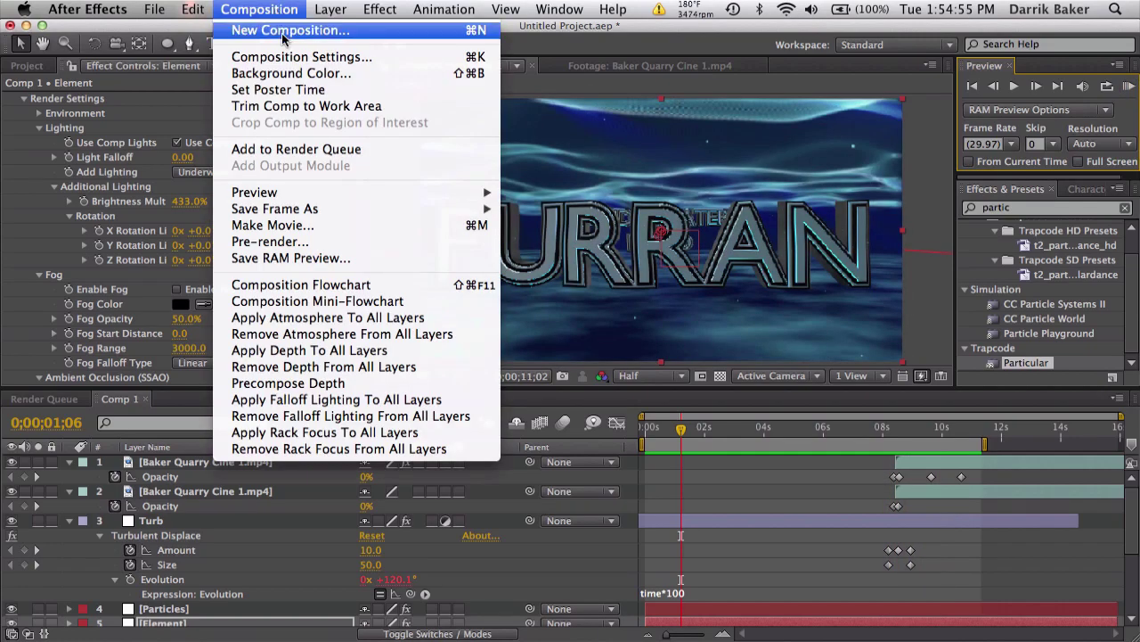
click(278, 25)
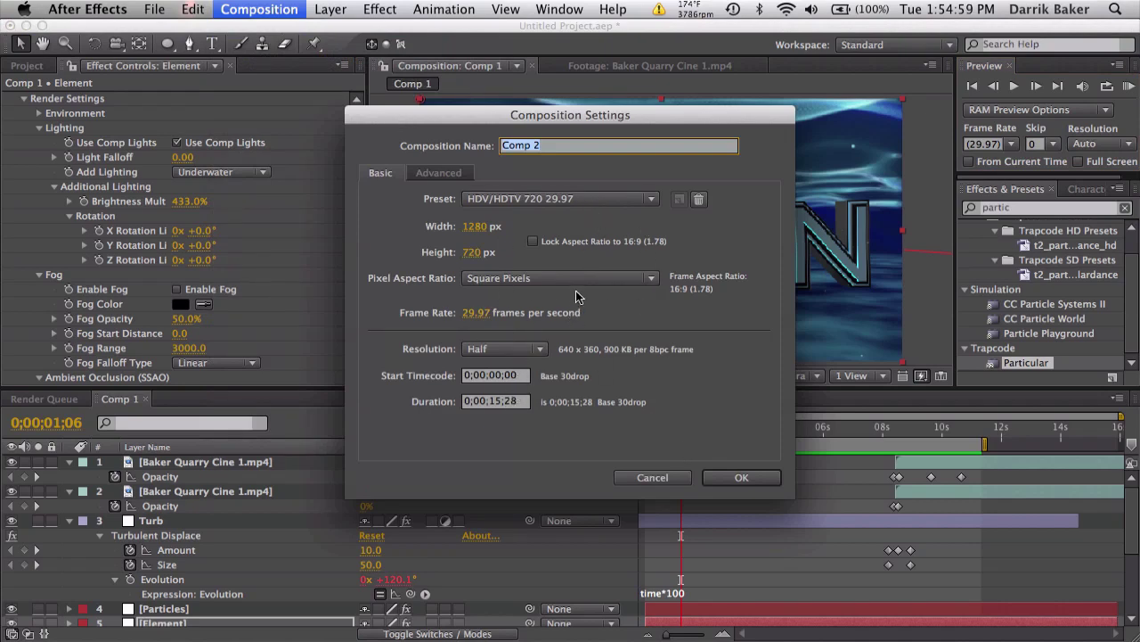
click(760, 477)
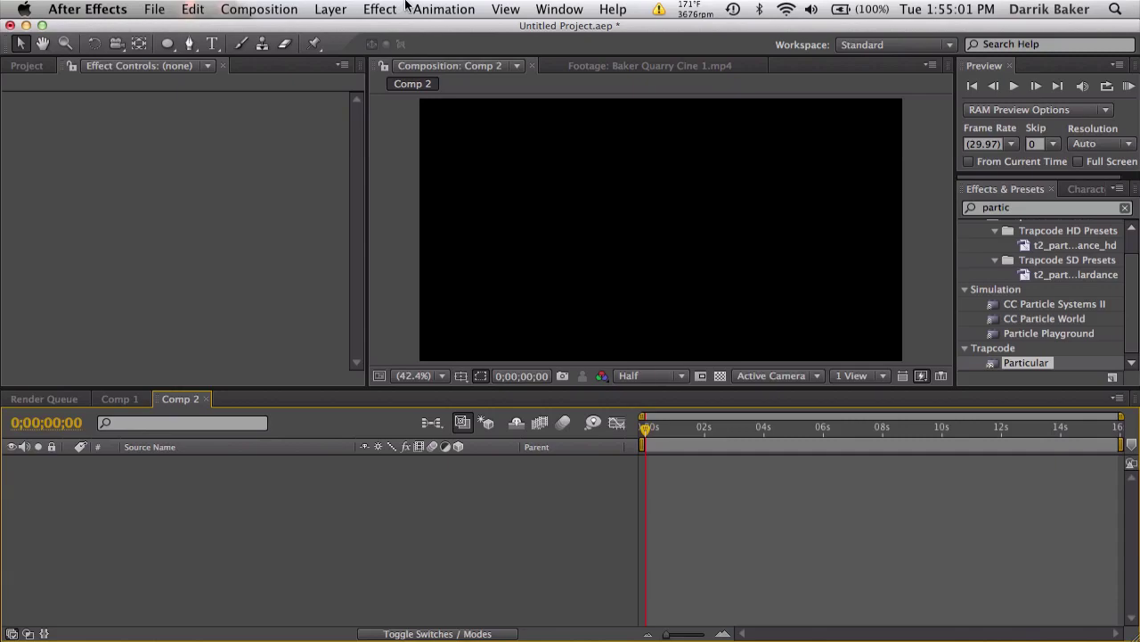
Step: Add a camera layer to Comp 2 with the 35mm preset
click(354, 8)
mouse_move(356, 30)
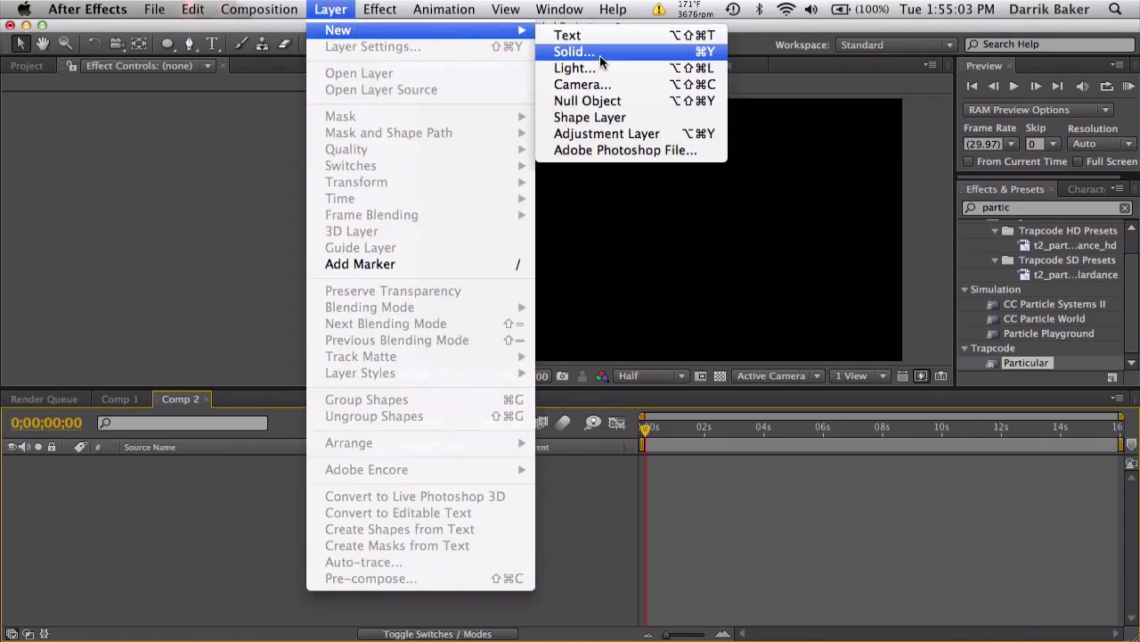
click(602, 83)
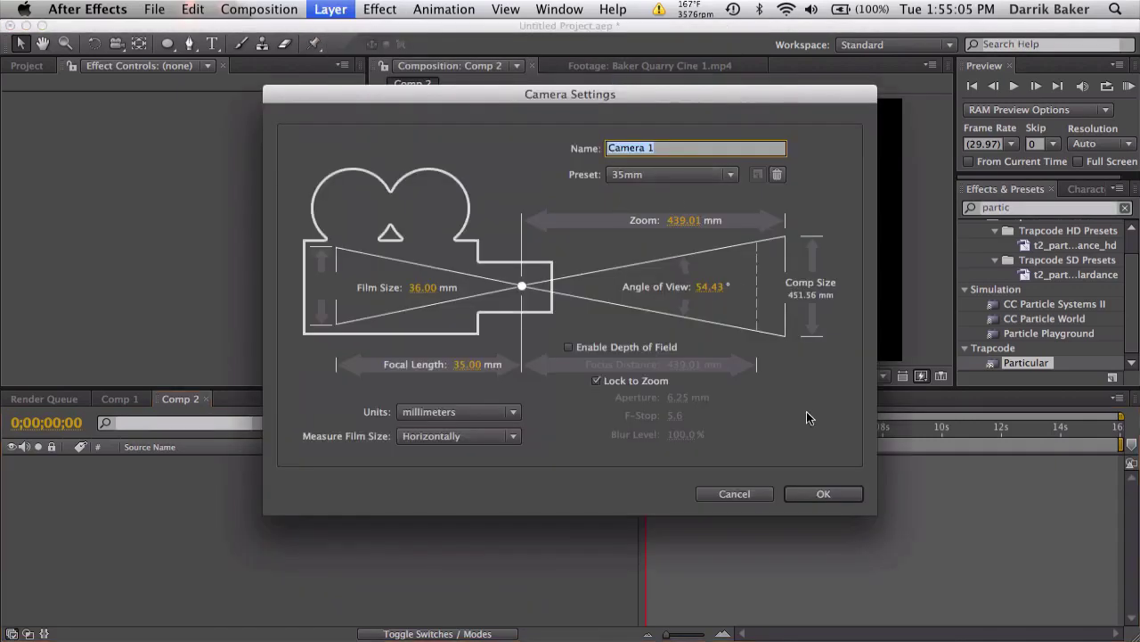
click(818, 493)
Step: Add a 3D null object named Cam Control and parent Camera 1 to it
click(329, 8)
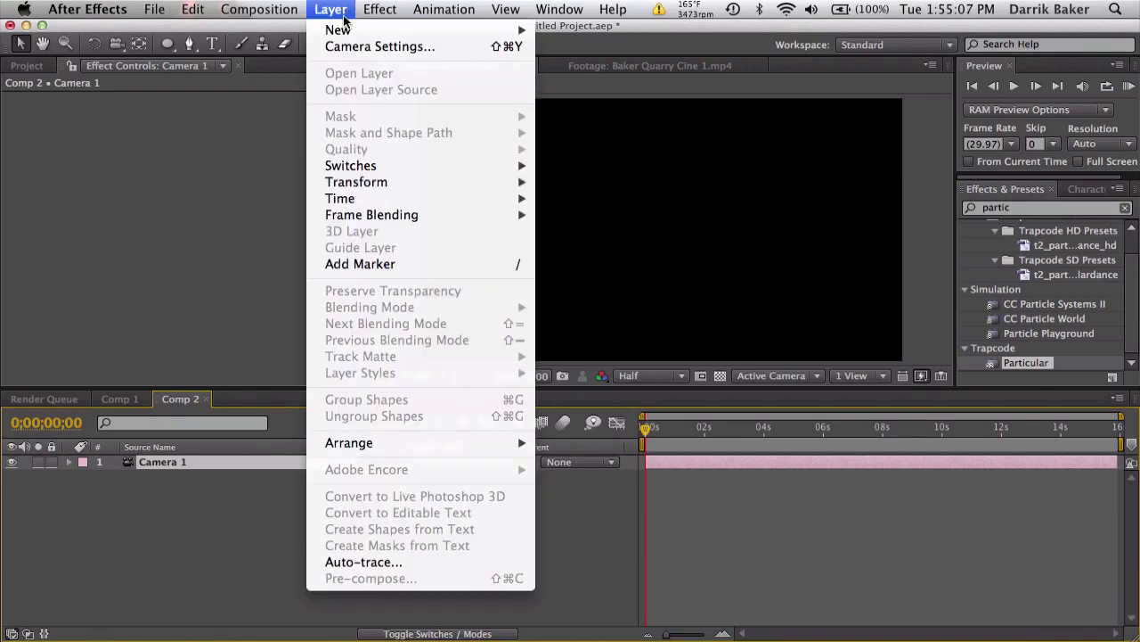
mouse_move(356, 30)
click(595, 107)
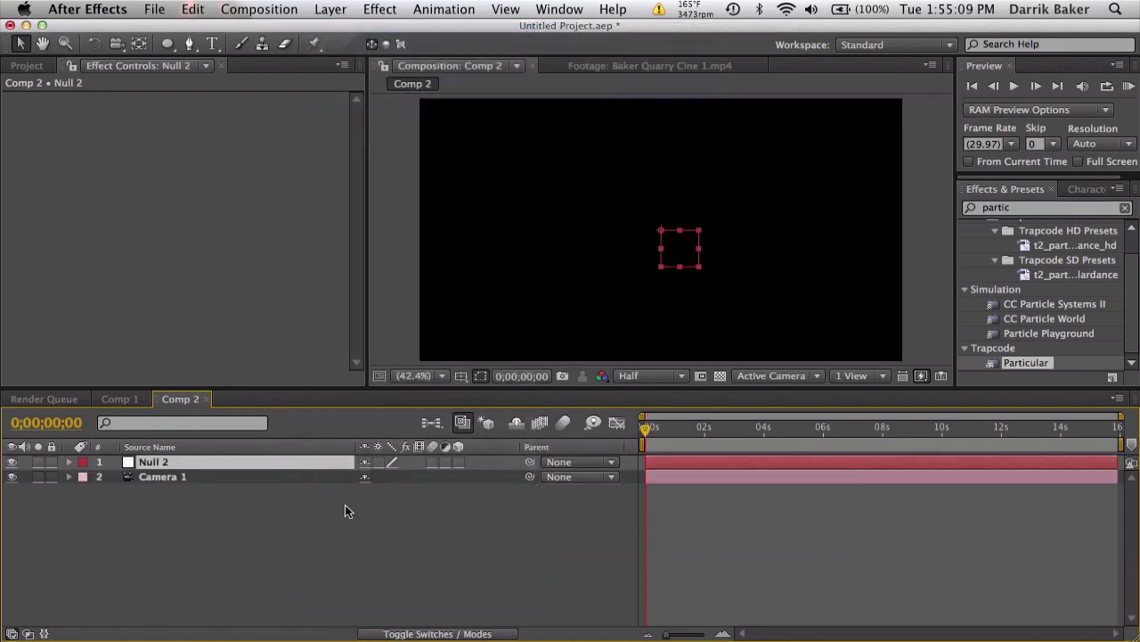
key(Return)
text(Cam Control)
key(Return)
click(458, 462)
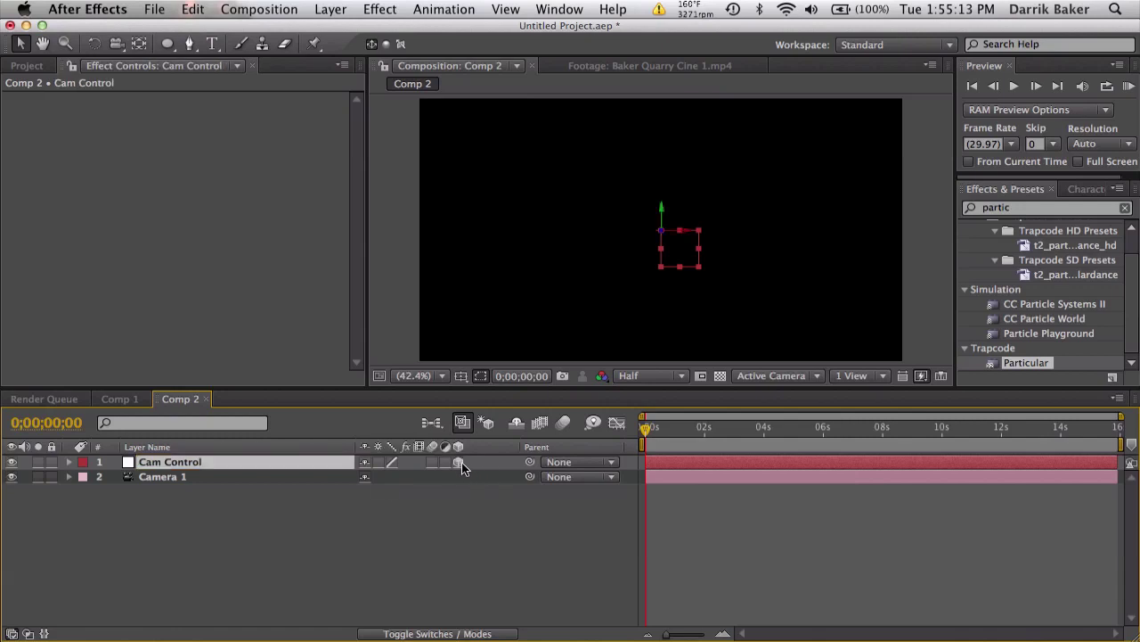
drag(530, 477, 311, 463)
Step: Create a white 1000 x 1000 px solid named Floor
click(331, 8)
mouse_move(339, 30)
click(604, 51)
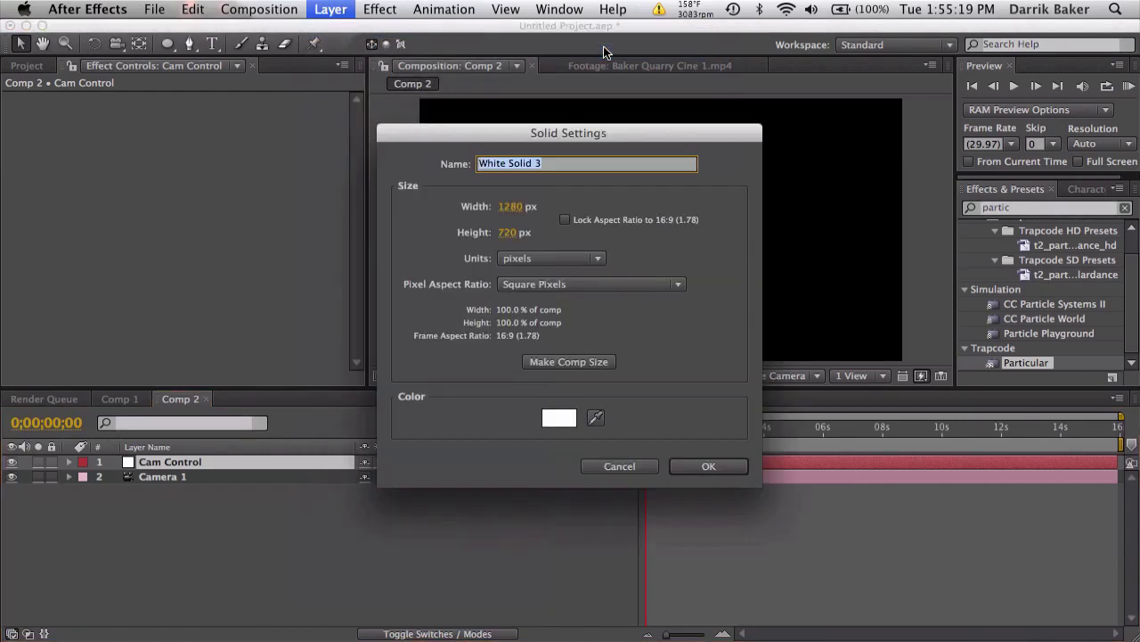
double_click(520, 208)
text(1000)
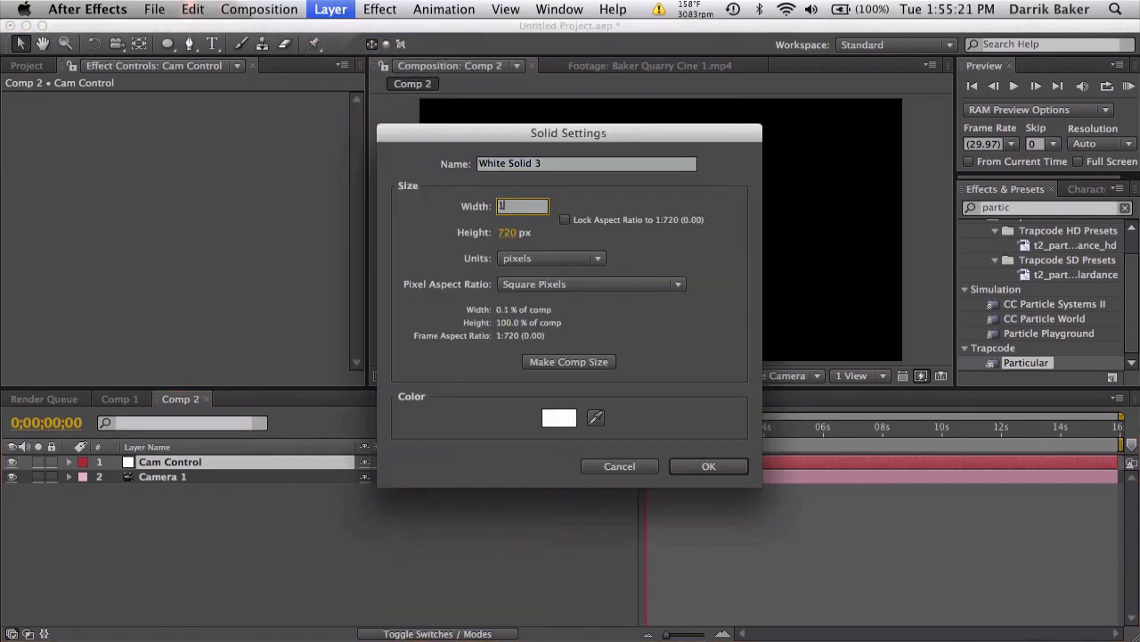
key(Tab)
text(1000)
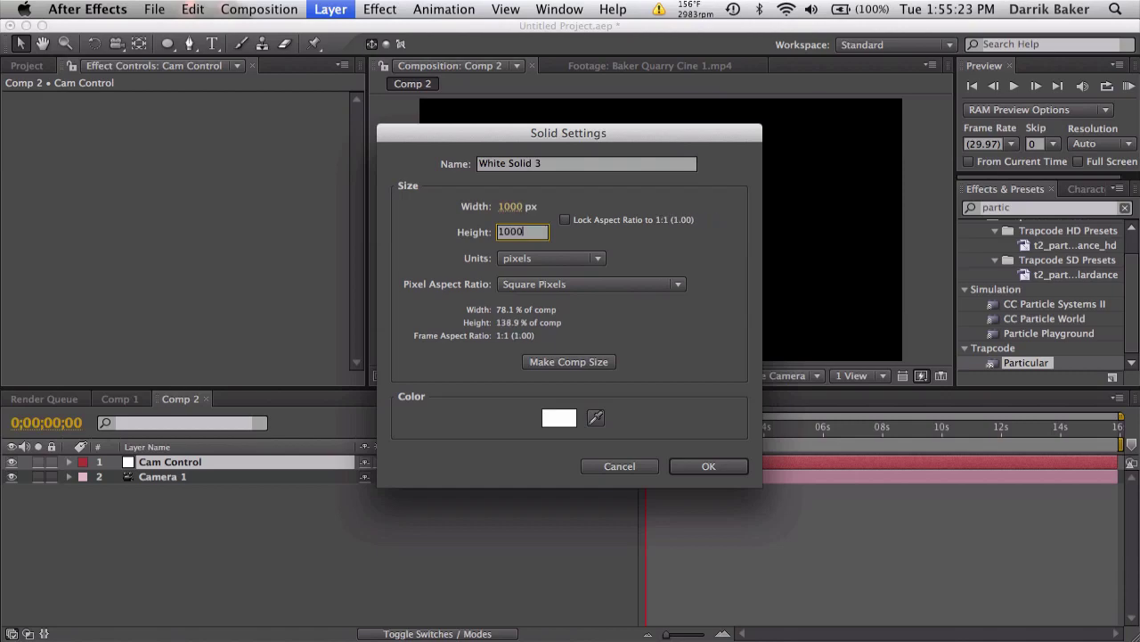
click(576, 163)
text(Floor)
key(Return)
Step: Find the Fractal Noise effect and apply it to the Floor layer
click(1033, 207)
text(fracta)
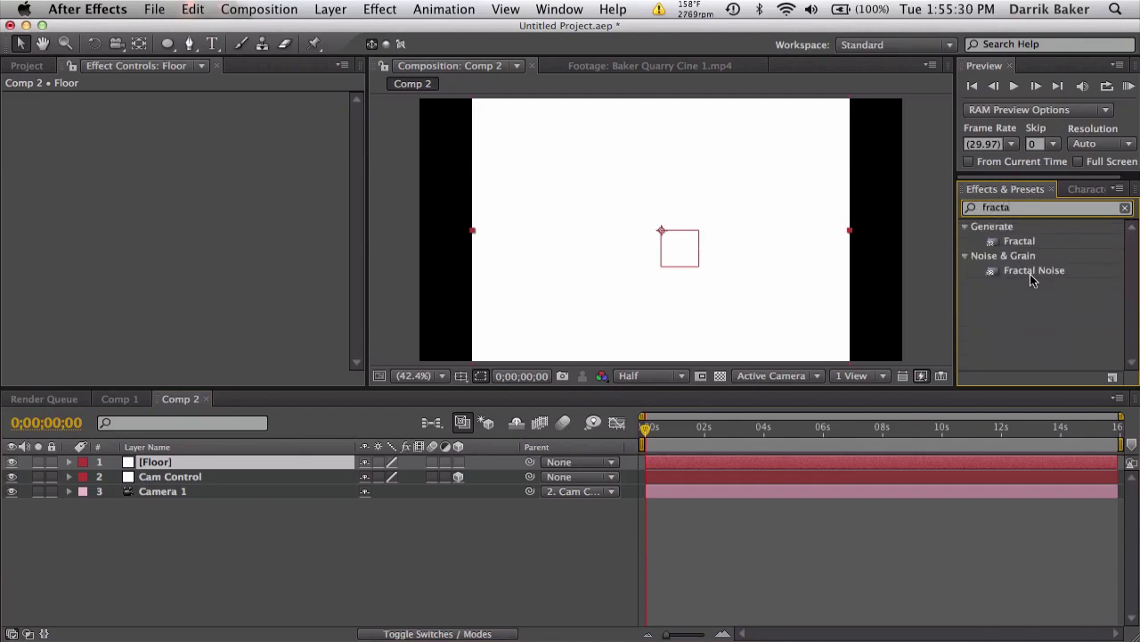
drag(1030, 273, 840, 464)
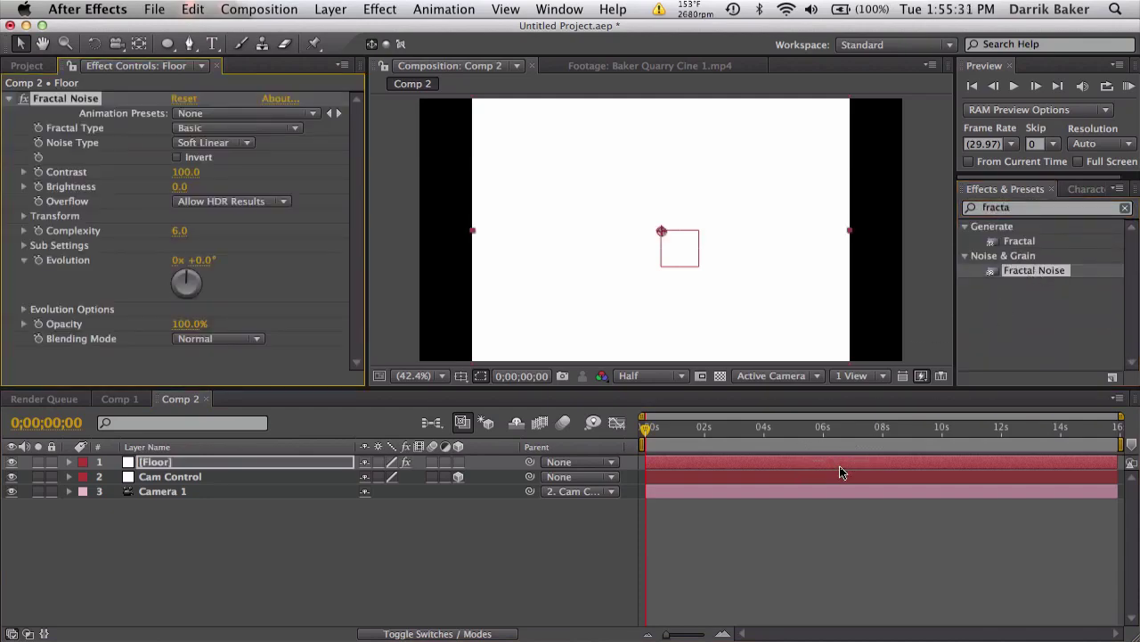
Step: Find the Tint color correction effect and apply it to the Floor layer
drag(1021, 210, 920, 210)
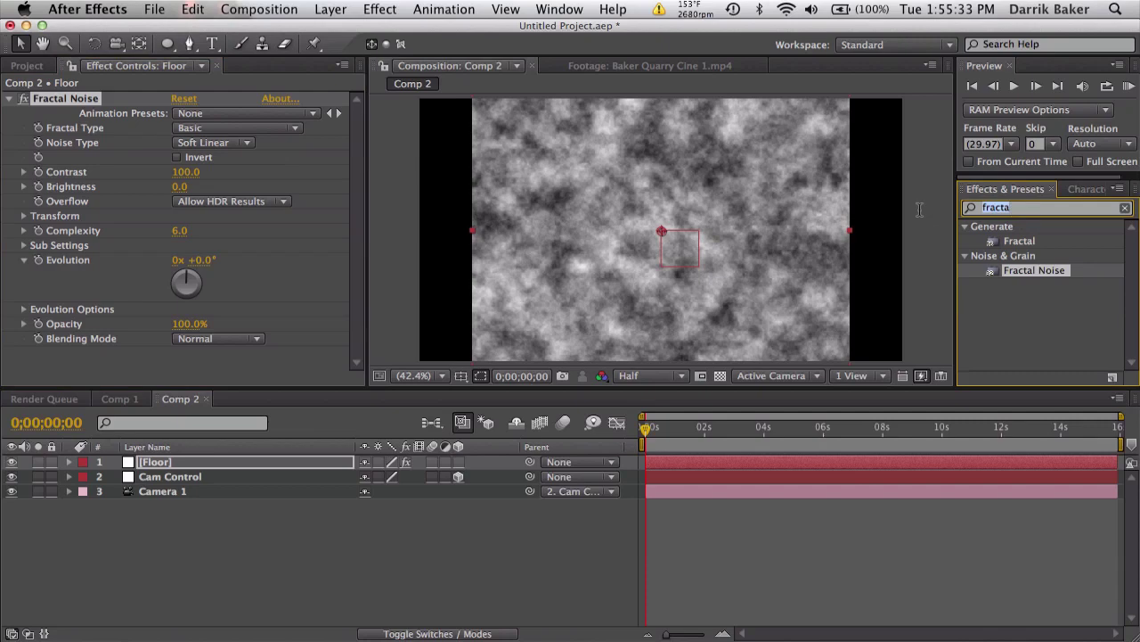
text(tint)
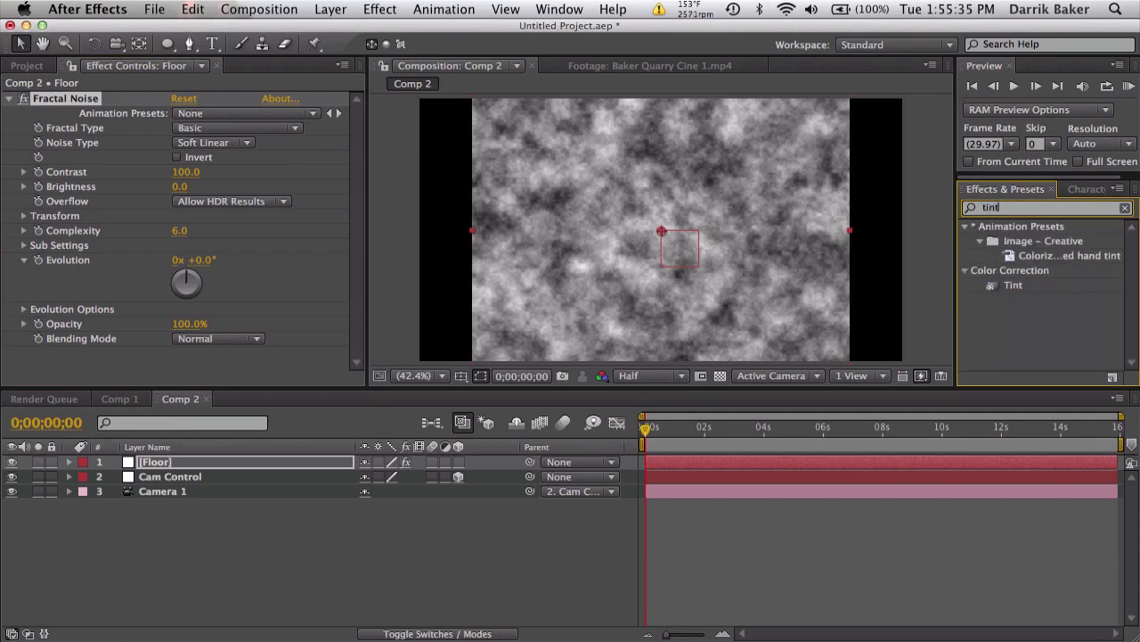
drag(1014, 292, 861, 463)
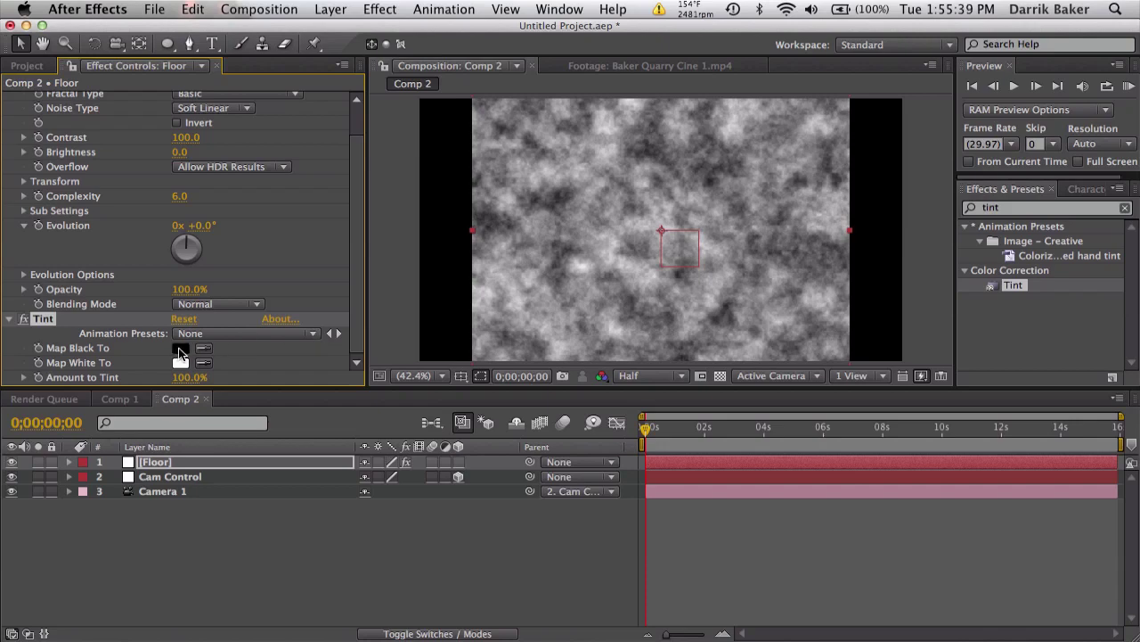
Step: Set the Tint effect's Map Black To color to a dark navy blue, about 0D1037
click(181, 349)
click(589, 461)
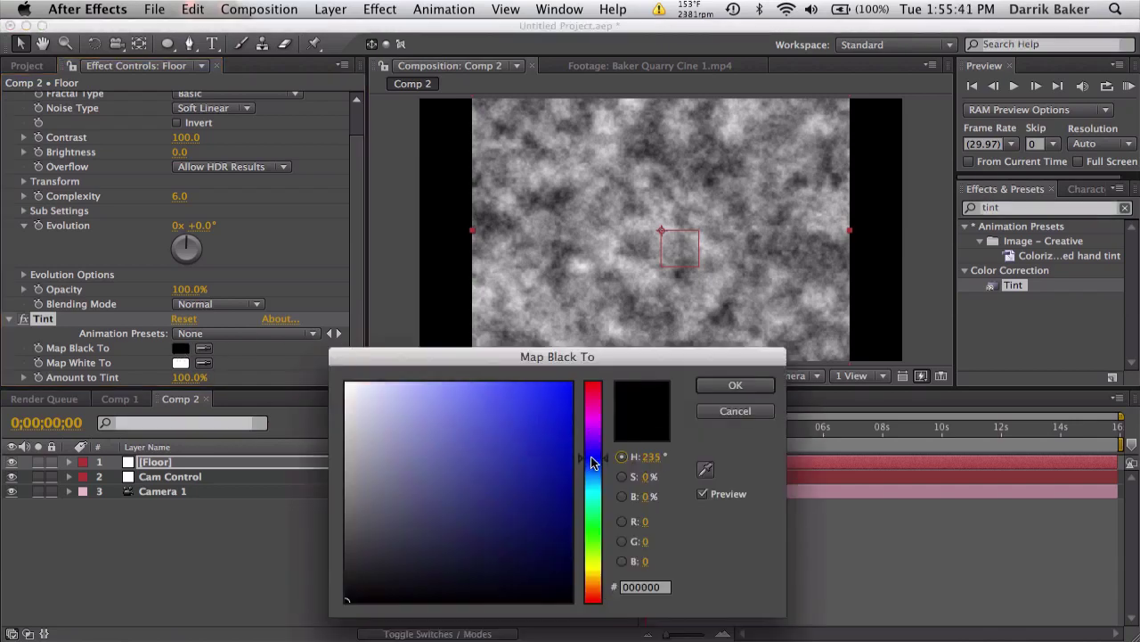
drag(519, 546, 520, 555)
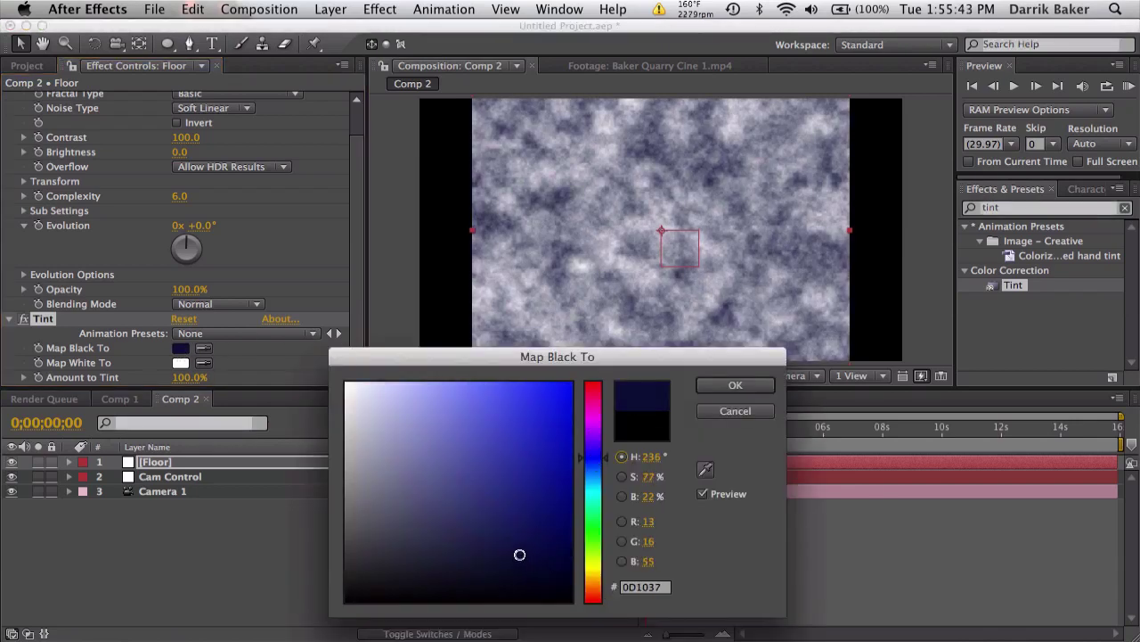
click(735, 385)
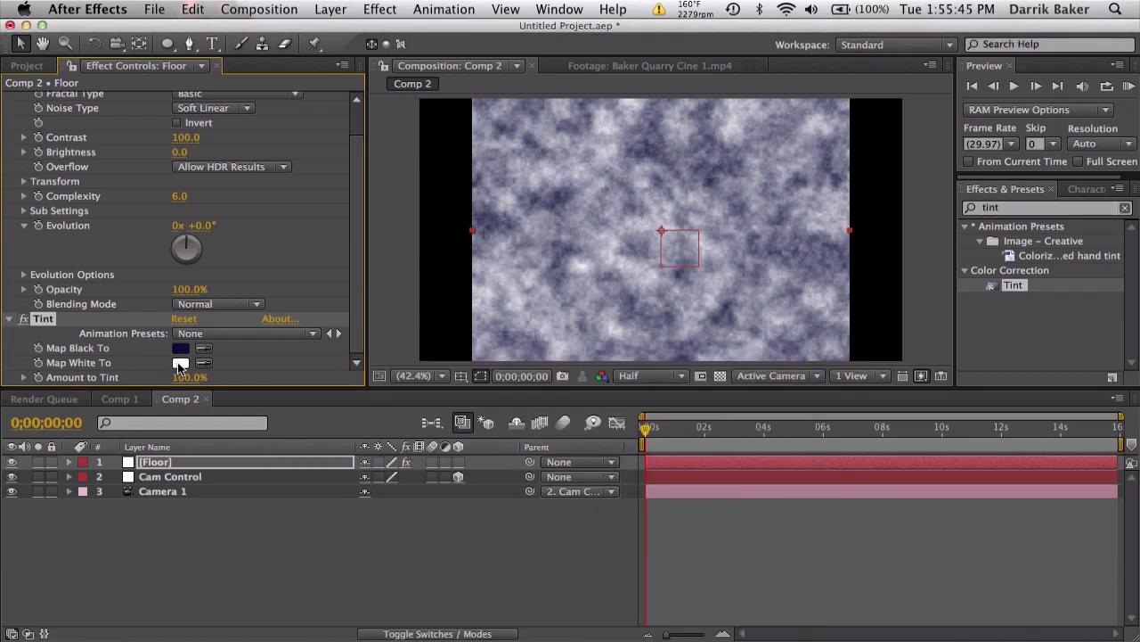
Step: Set the Tint effect's Map White To color to a muted teal blue, 3C6D84
click(180, 364)
drag(591, 461, 591, 479)
click(510, 503)
drag(510, 503, 468, 488)
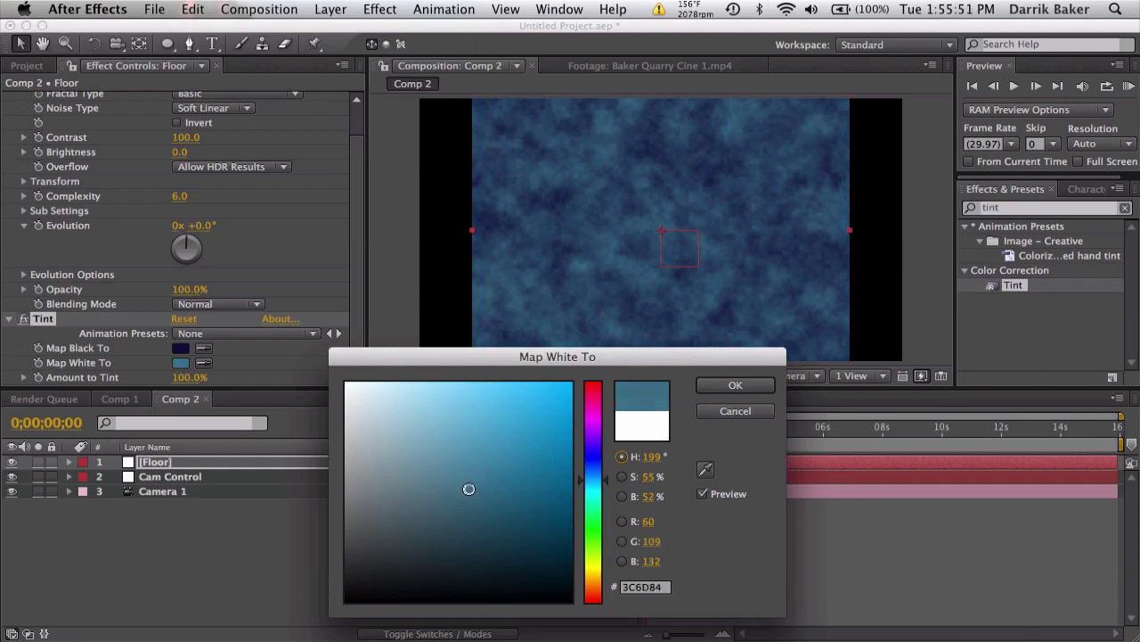
click(718, 386)
Step: Refine the Tint effect's Map Black To color to a more saturated navy, 090C37
click(188, 349)
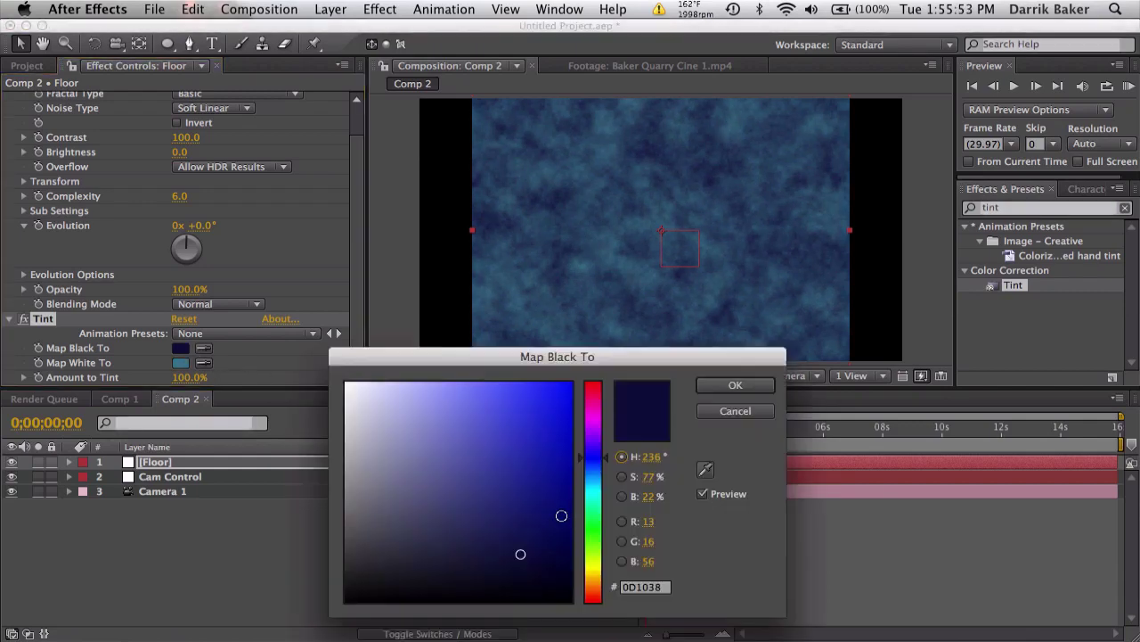
drag(530, 558, 535, 555)
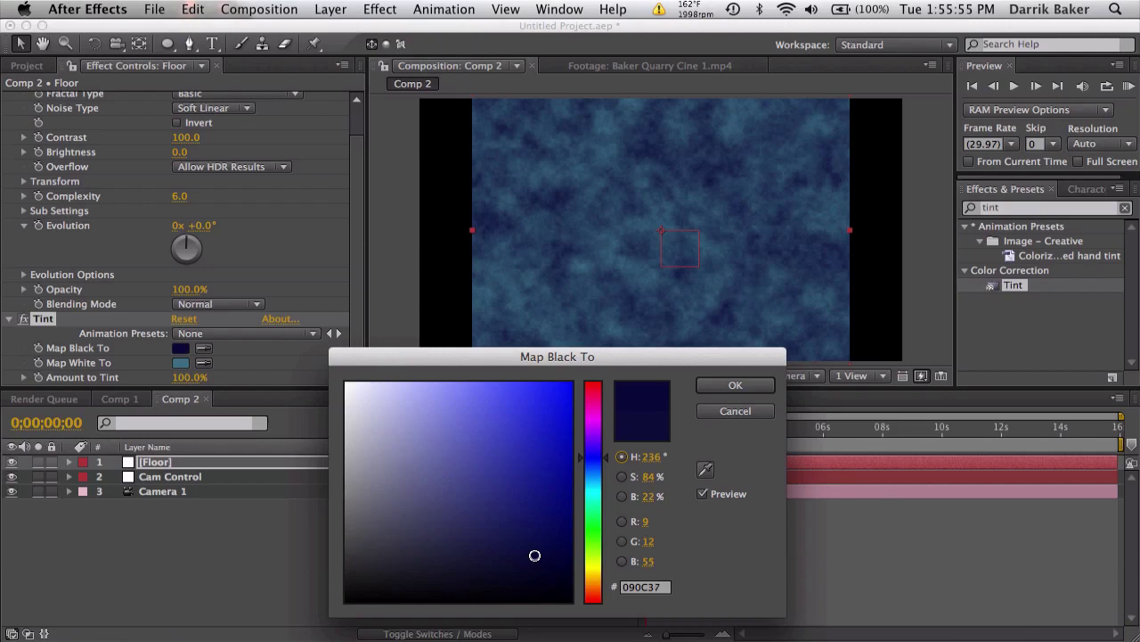
click(727, 390)
Step: Set the Floor's Fractal Noise contrast to 184 and its fractal type to Subscale
drag(183, 137, 241, 132)
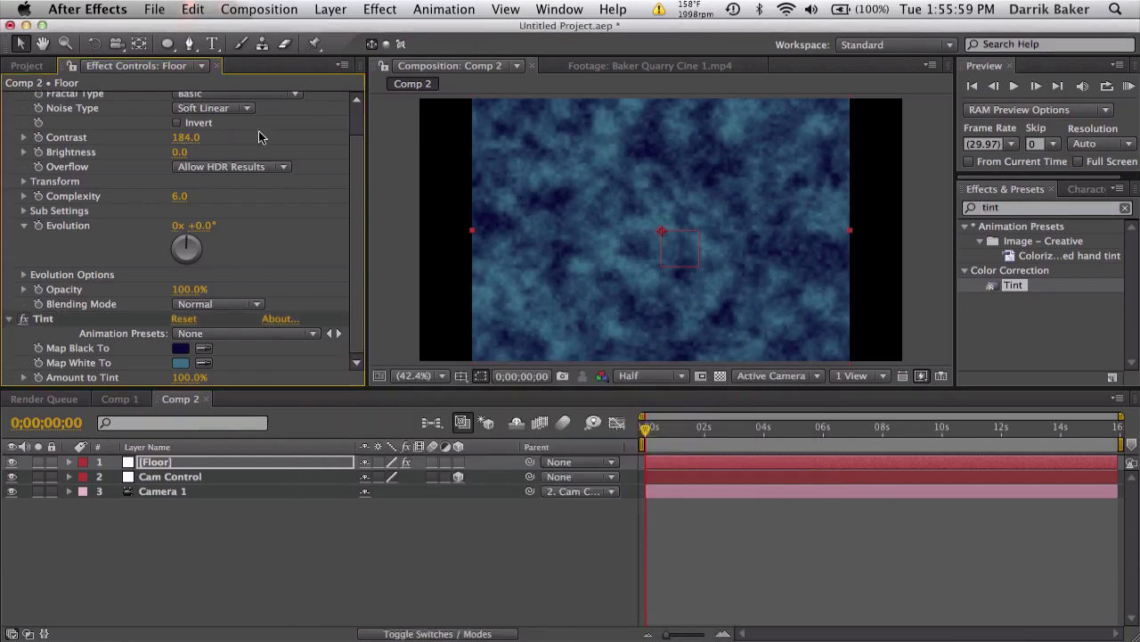
scroll(246, 192, up, 2)
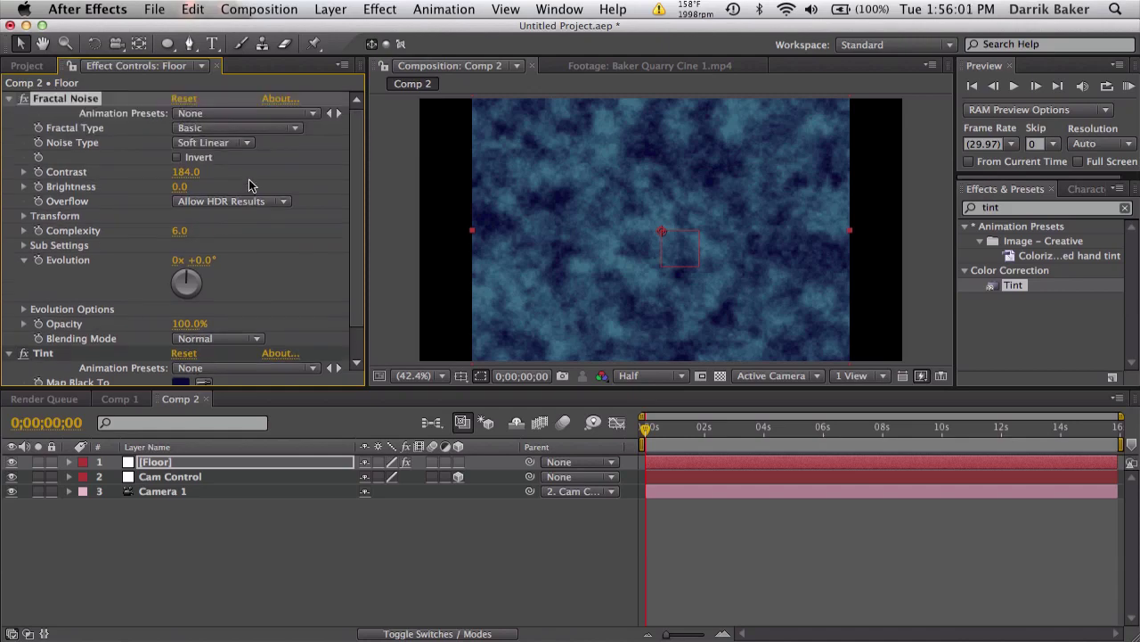
click(275, 127)
click(227, 316)
Step: Try Fractal Noise complexity values of 5 and 4 on the Floor layer, settling on 5
scroll(235, 313, down, 1)
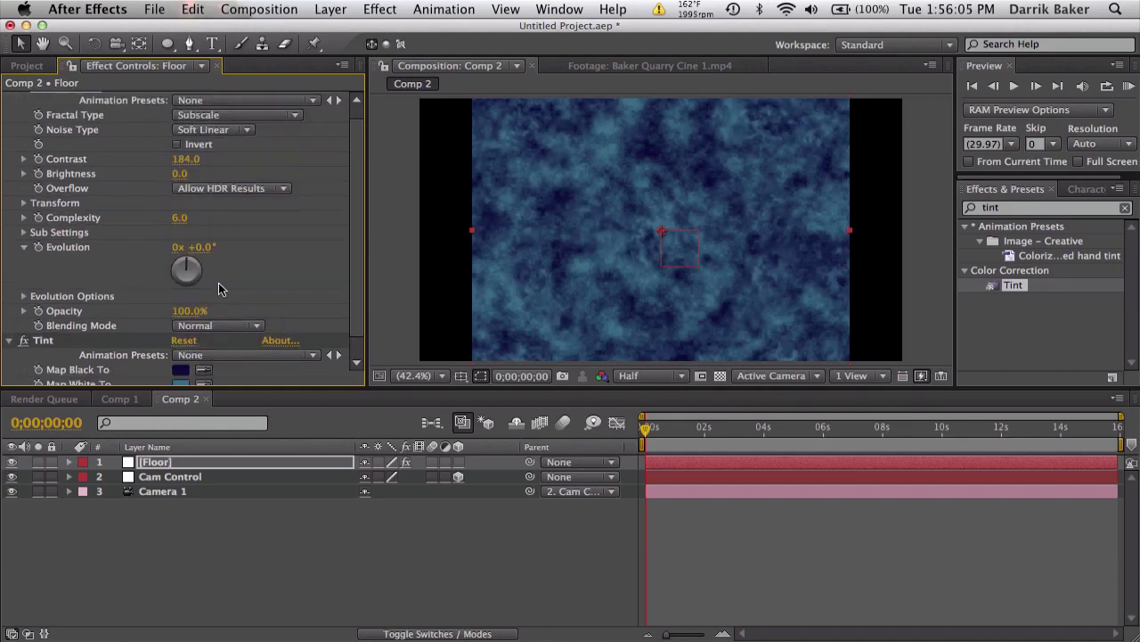
click(182, 218)
text(5)
key(Return)
click(181, 220)
text(4)
key(Return)
click(179, 217)
text(5)
key(Return)
Step: Turn the Floor into a 3D layer and set its X Rotation to 90°
click(459, 461)
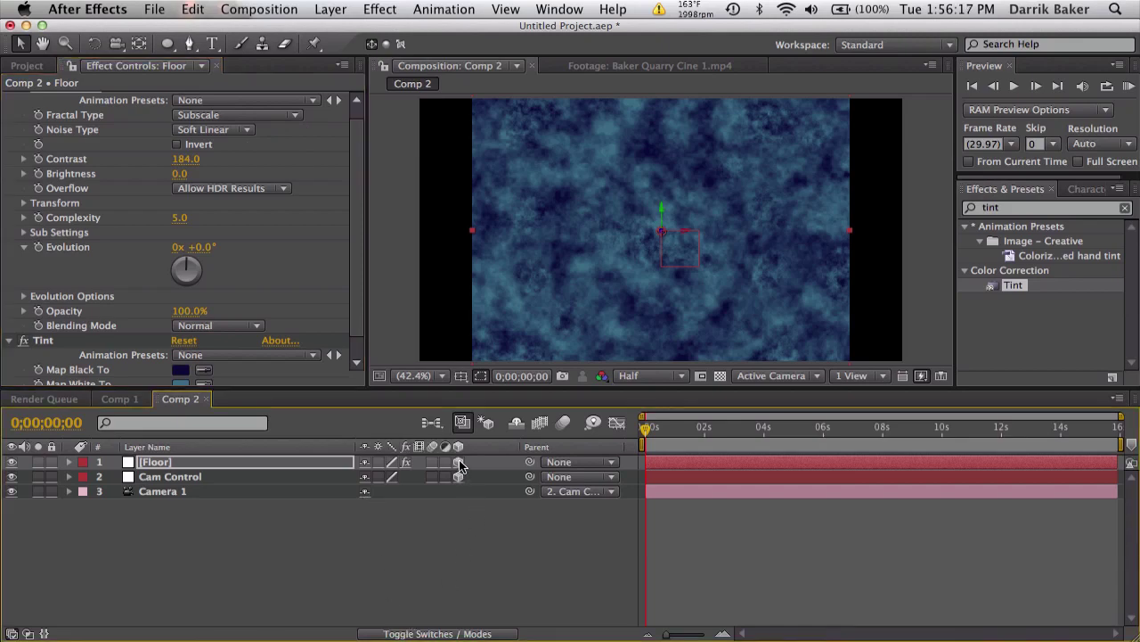
click(445, 633)
click(347, 464)
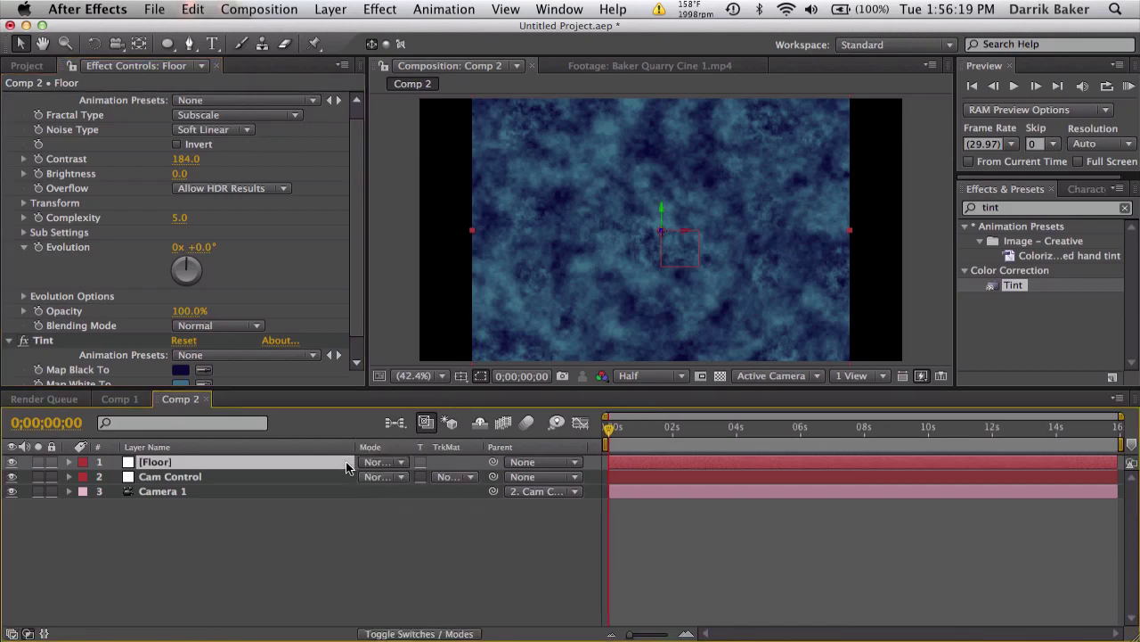
key(p)
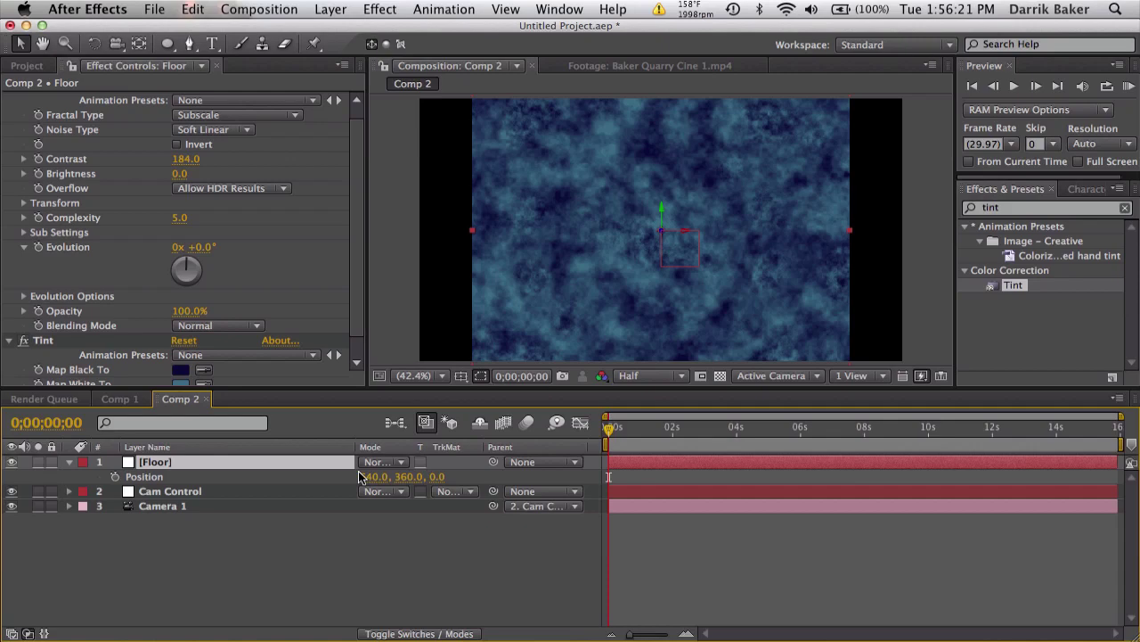
key(shift+r)
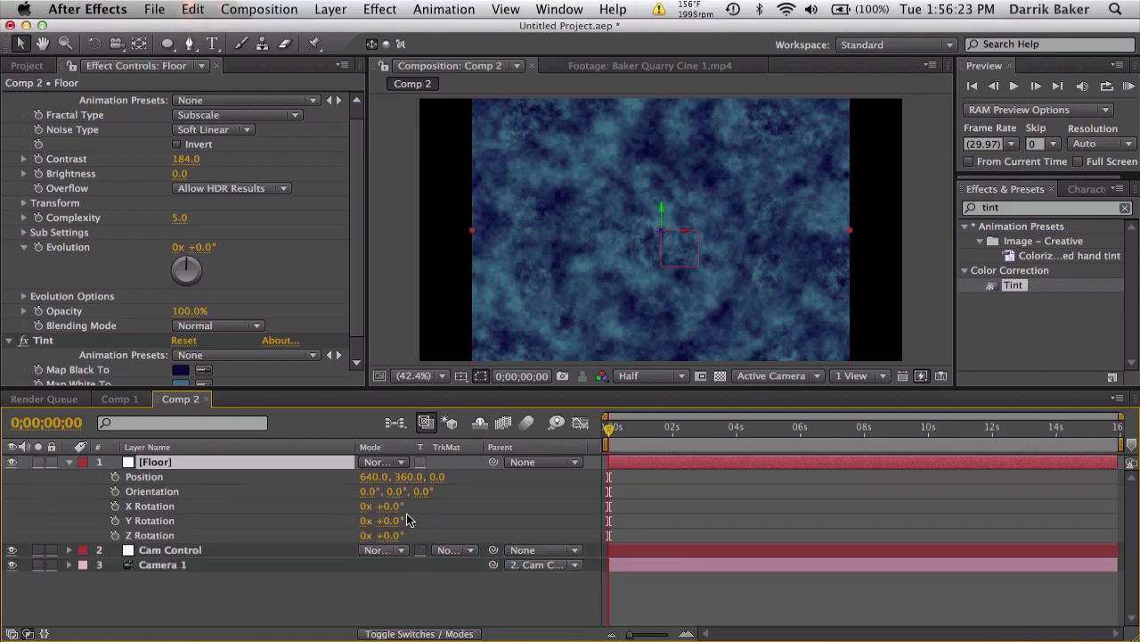
click(392, 506)
text(90)
key(Return)
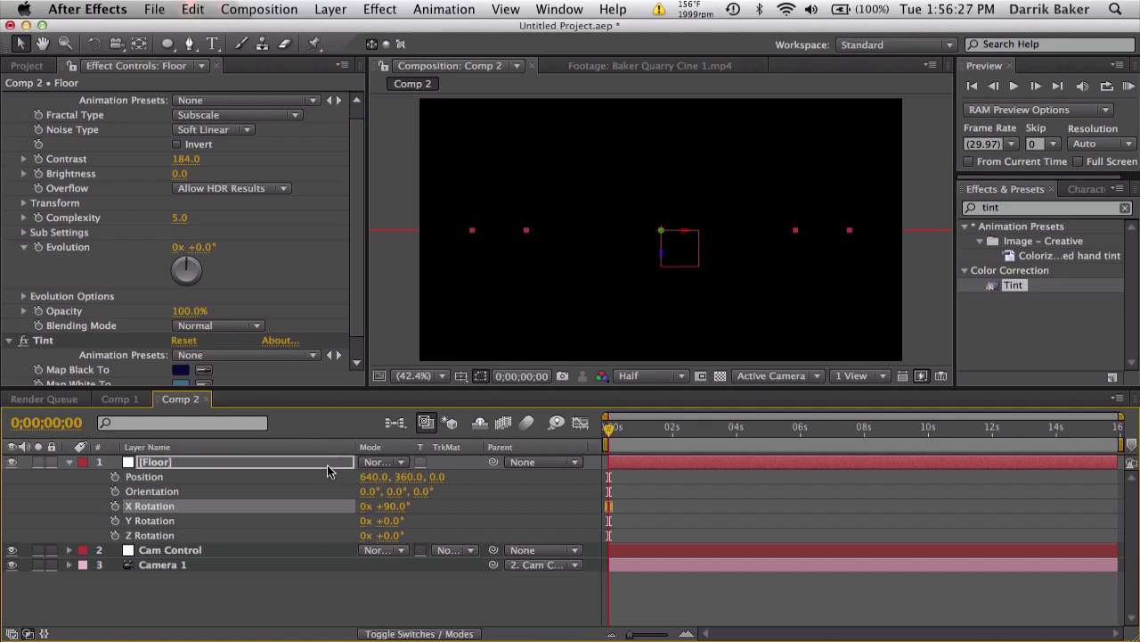
Step: Lower the Floor layer to a Y position of 551 and scale it to 600%
drag(401, 477, 575, 474)
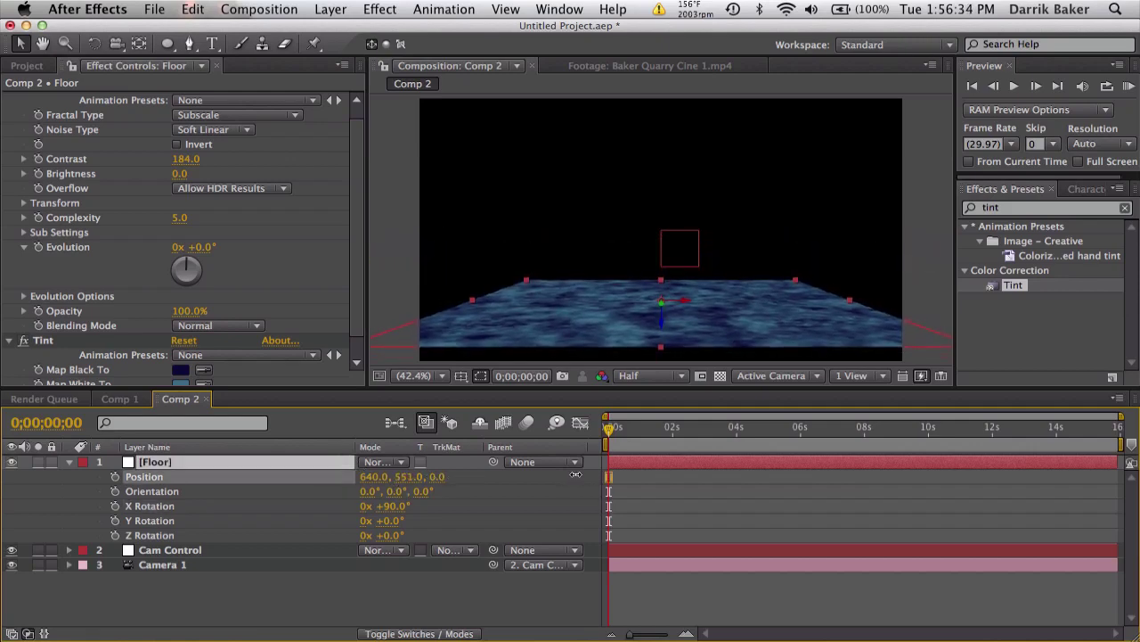
click(330, 464)
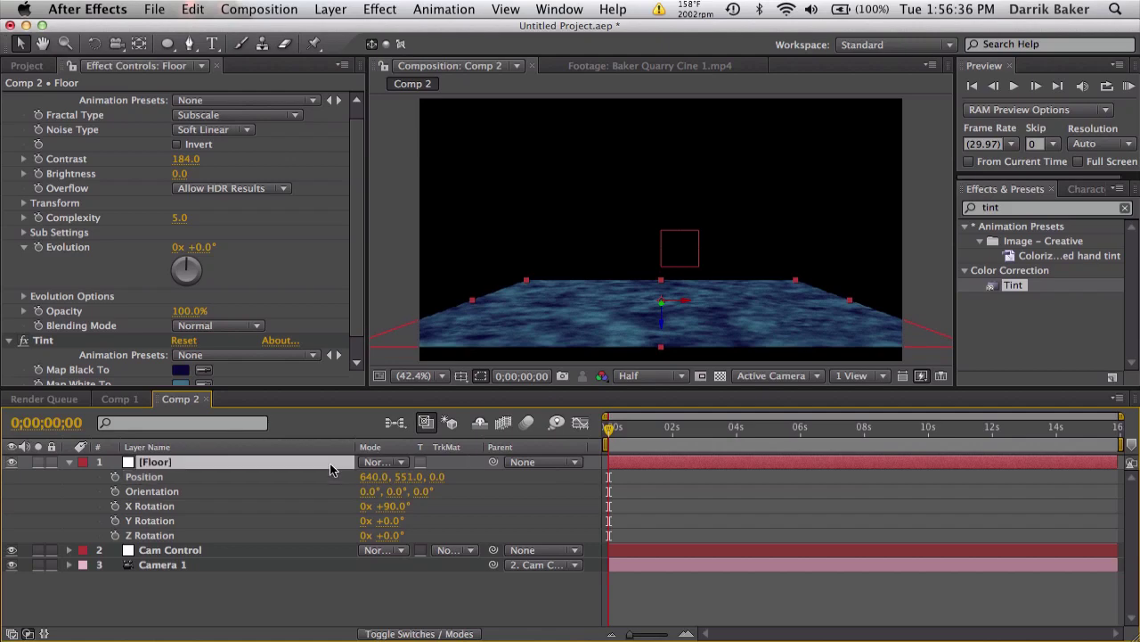
key(s)
click(389, 477)
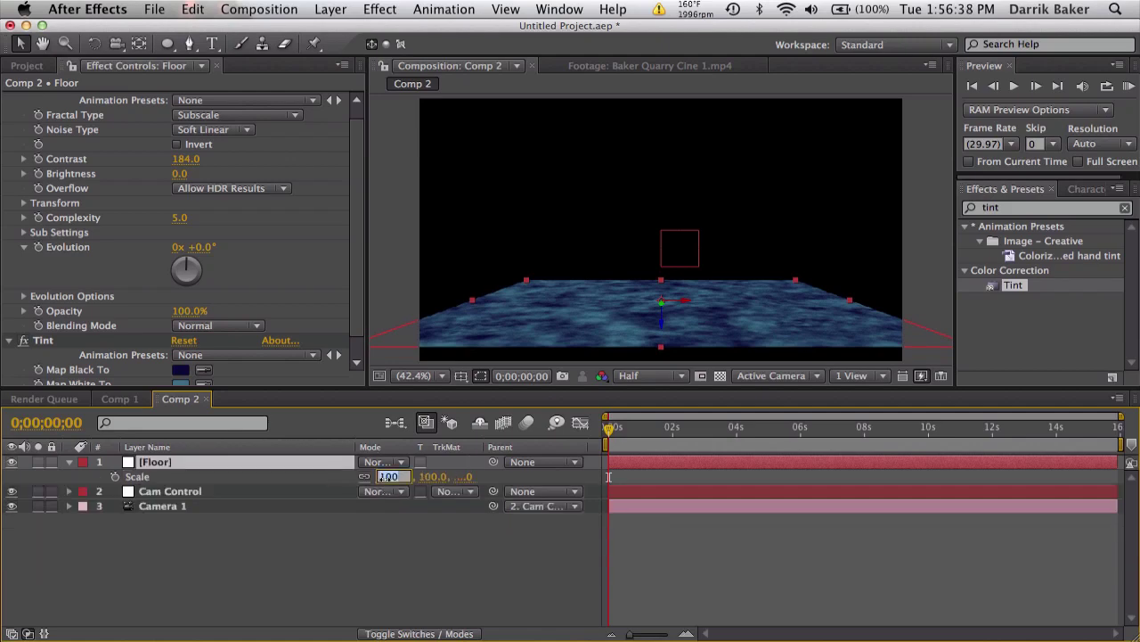
key(Return)
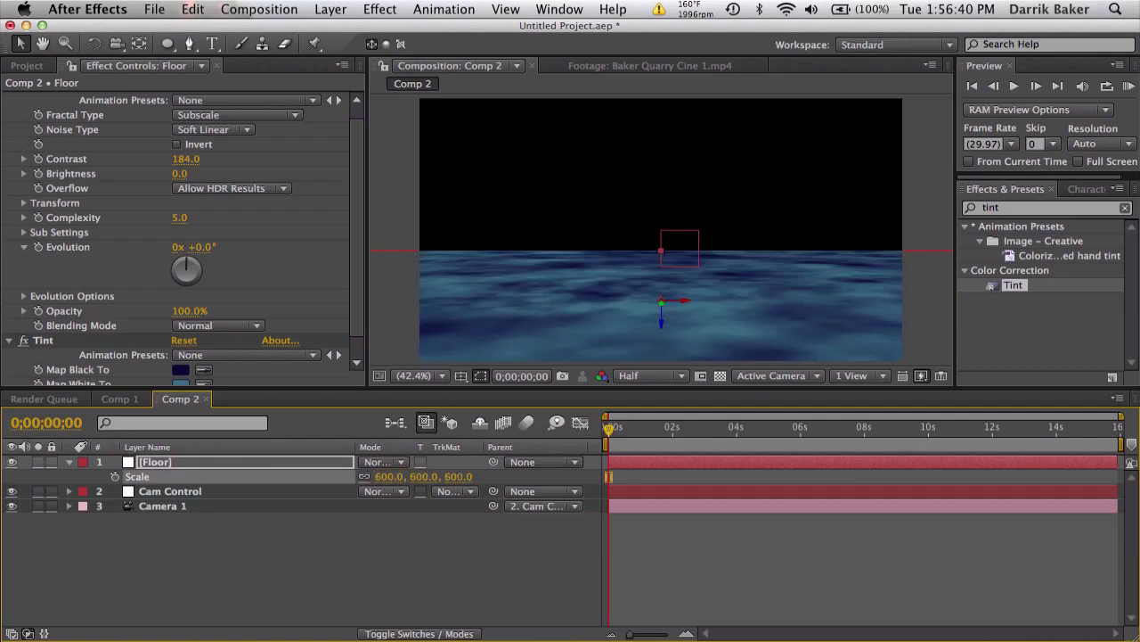
Step: Try a Fractal Noise Evolution of 318° on the Floor at 0;00;00;21 to preview the noise movement
drag(613, 431, 631, 431)
scroll(229, 208, up, 1)
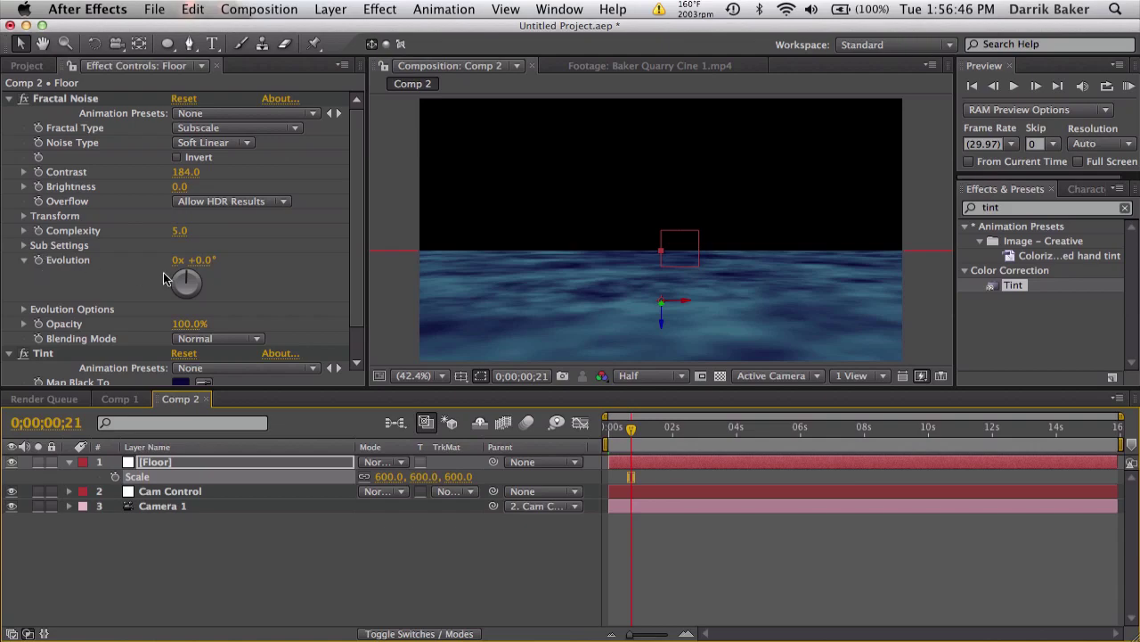
drag(210, 260, 486, 251)
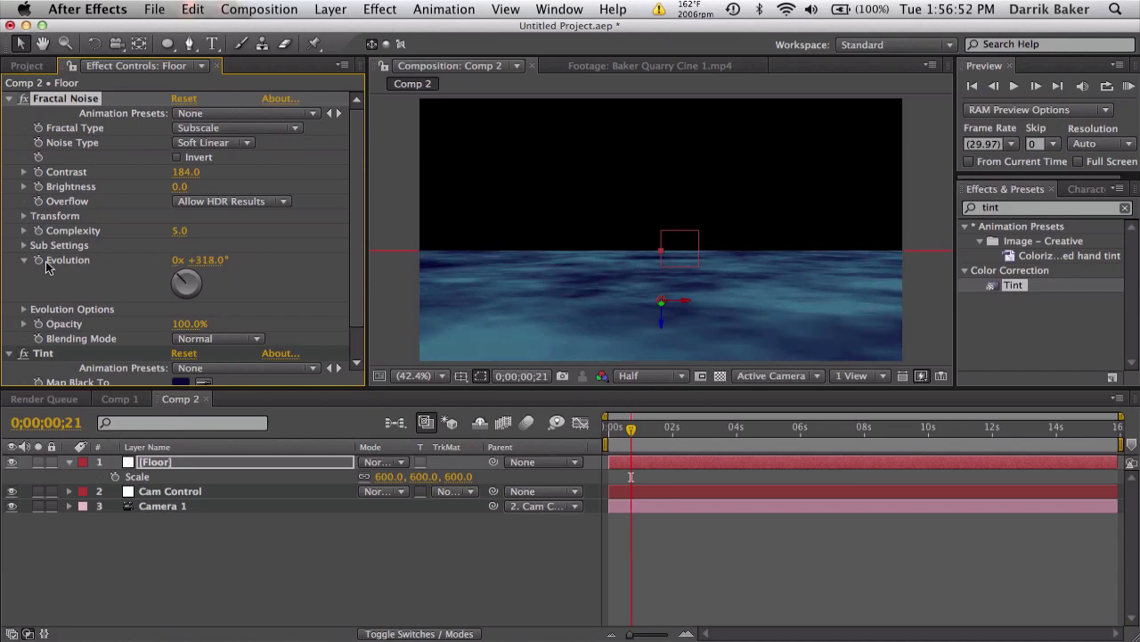
Step: Drive the Floor's Fractal Noise Evolution with the expression time*50 and scrub through the timeline to check the motion
alt+click(38, 260)
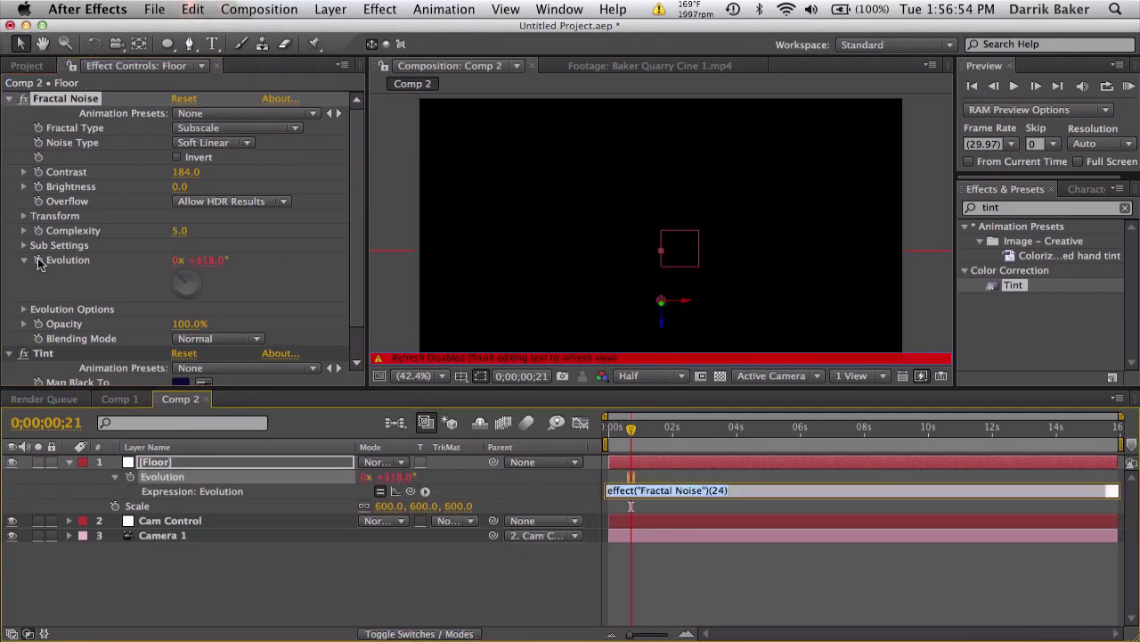
text(time*)
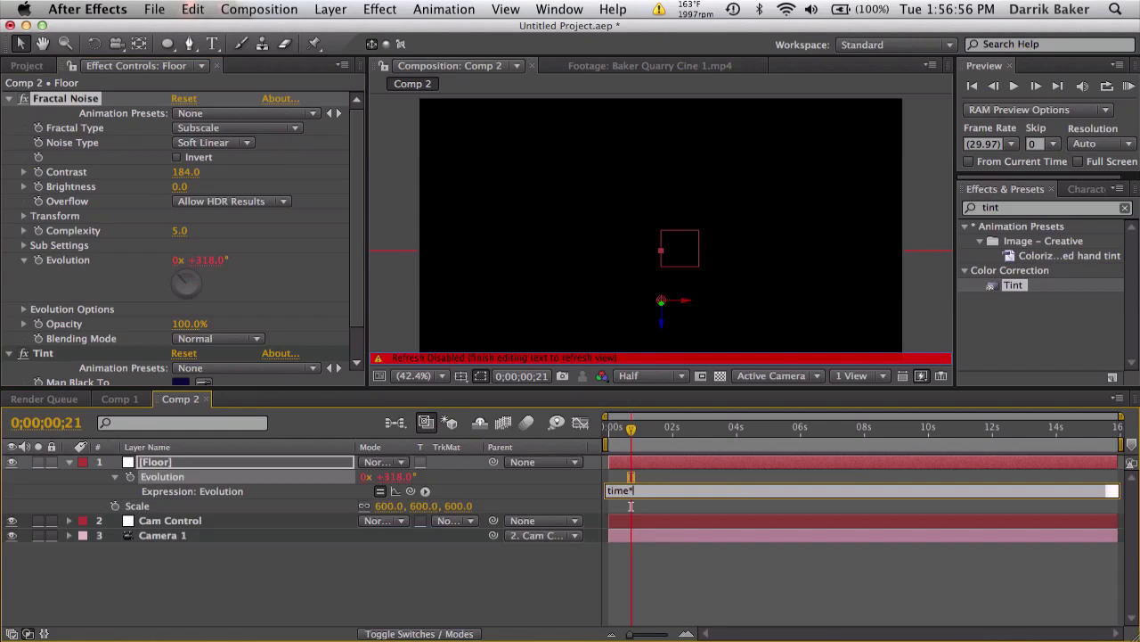
text(50)
click(626, 575)
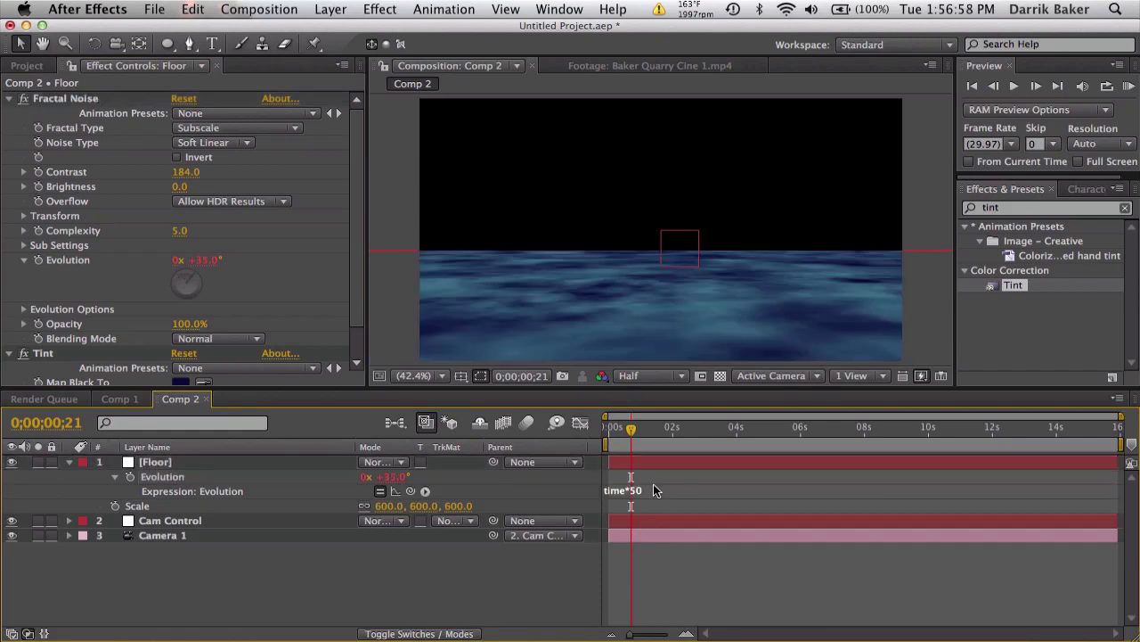
drag(631, 429, 700, 427)
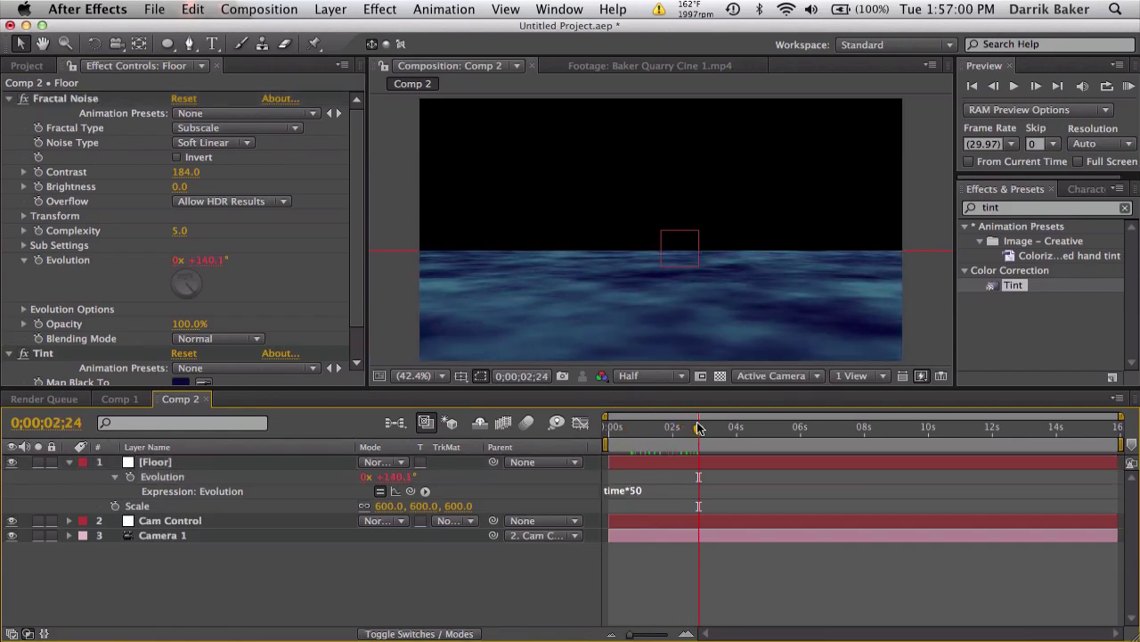
Step: Return to the first frame and push the Floor layer back to a Z position of 2046
click(239, 463)
drag(627, 430, 591, 428)
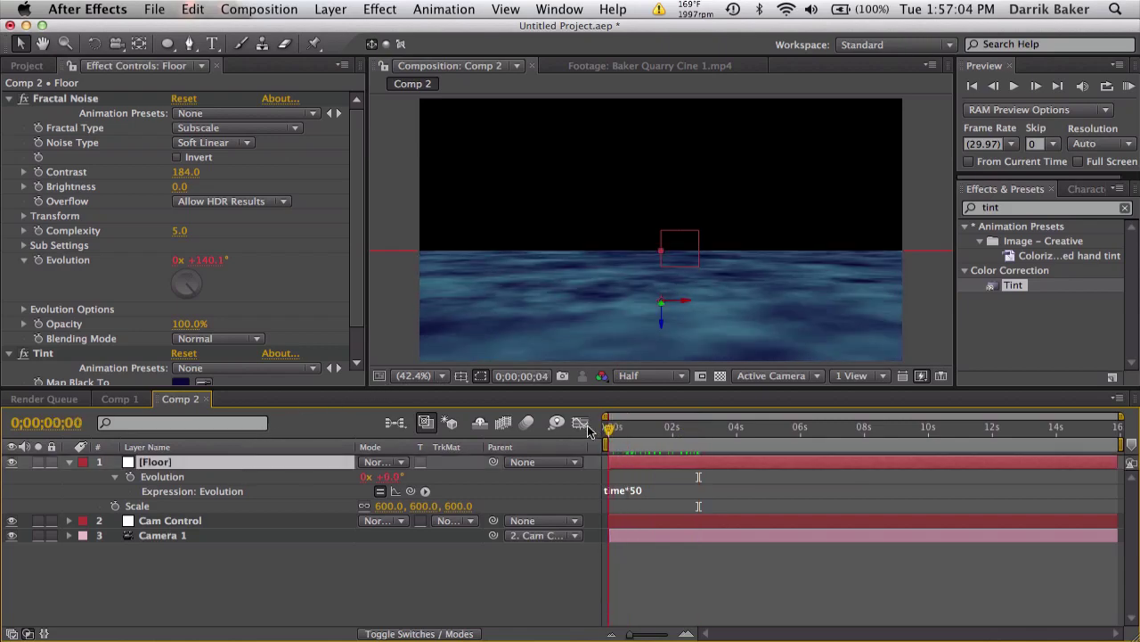
key(p)
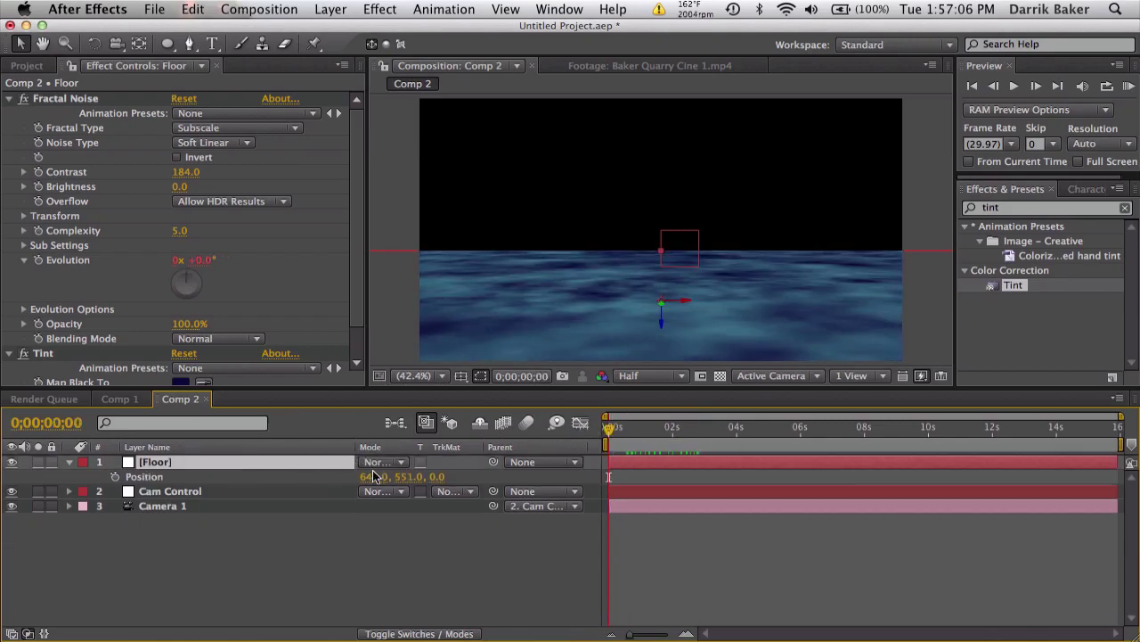
drag(435, 481, 601, 429)
click(704, 566)
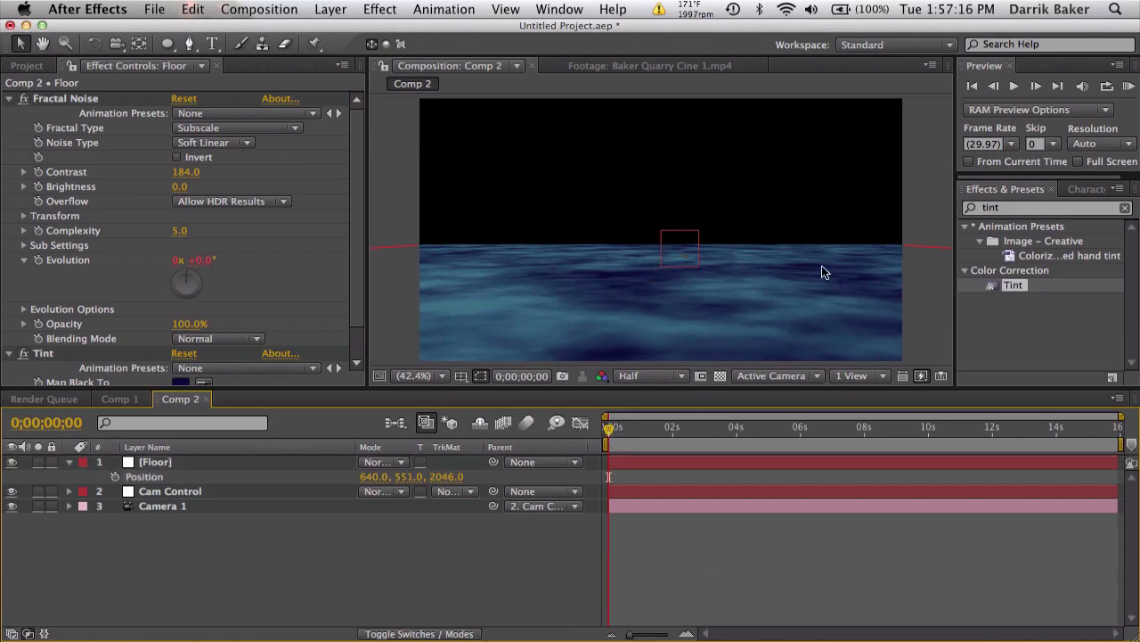
Step: Add a full-layer elliptical mask to the Floor, with a 128-pixel Mask Feather and a Mask Expansion of -69 pixels
click(196, 461)
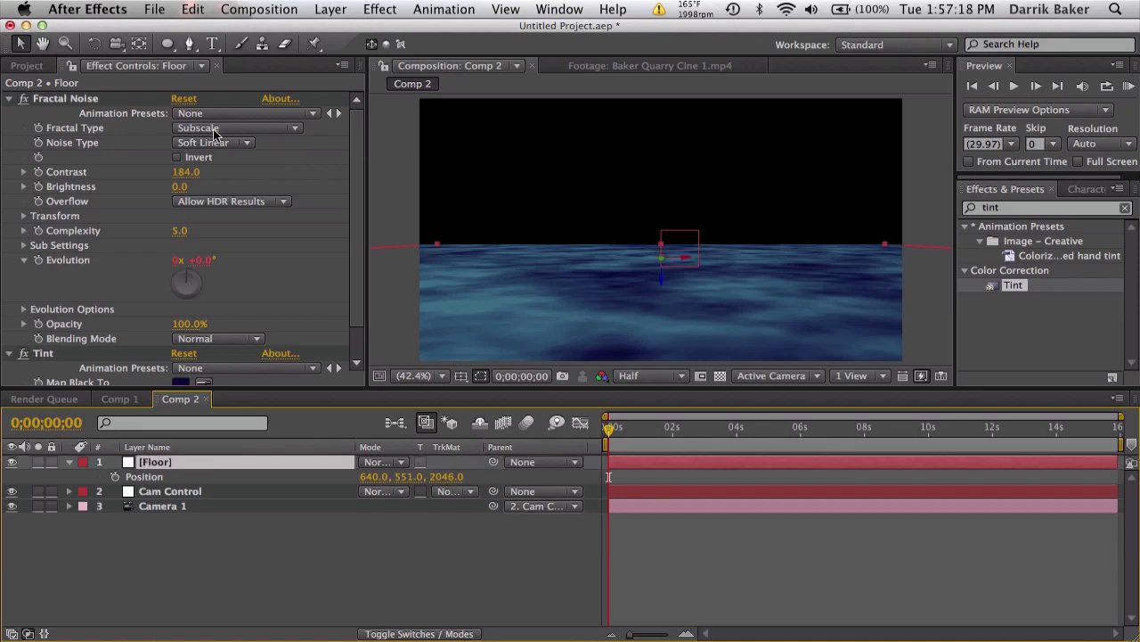
click(168, 46)
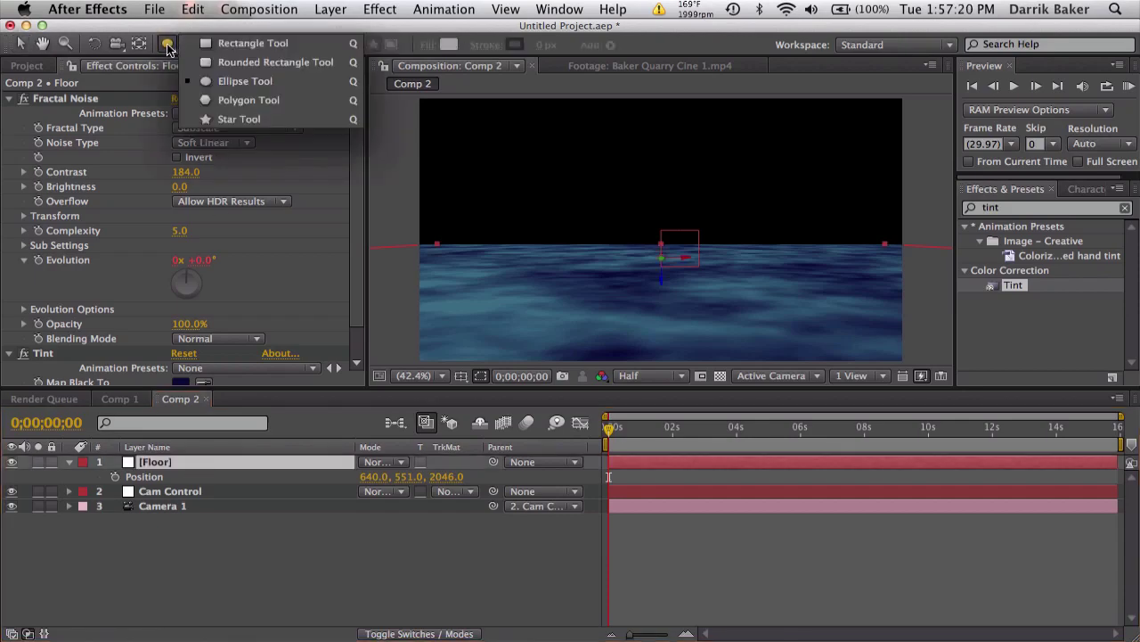
double_click(168, 47)
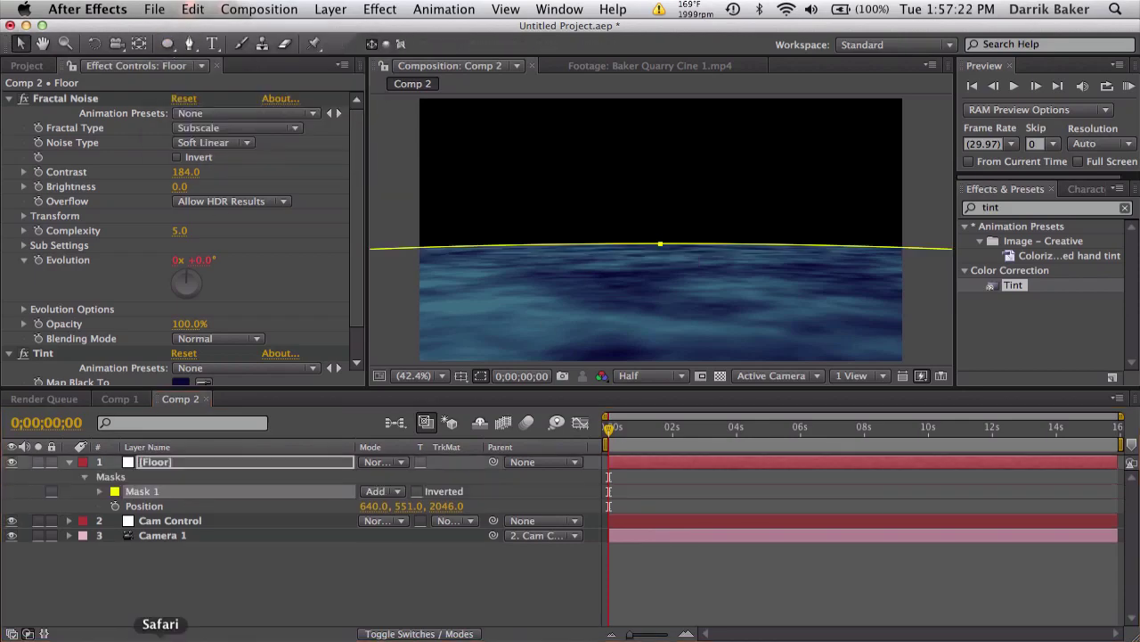
click(99, 491)
drag(400, 522, 463, 524)
drag(364, 550, 307, 552)
drag(429, 527, 459, 527)
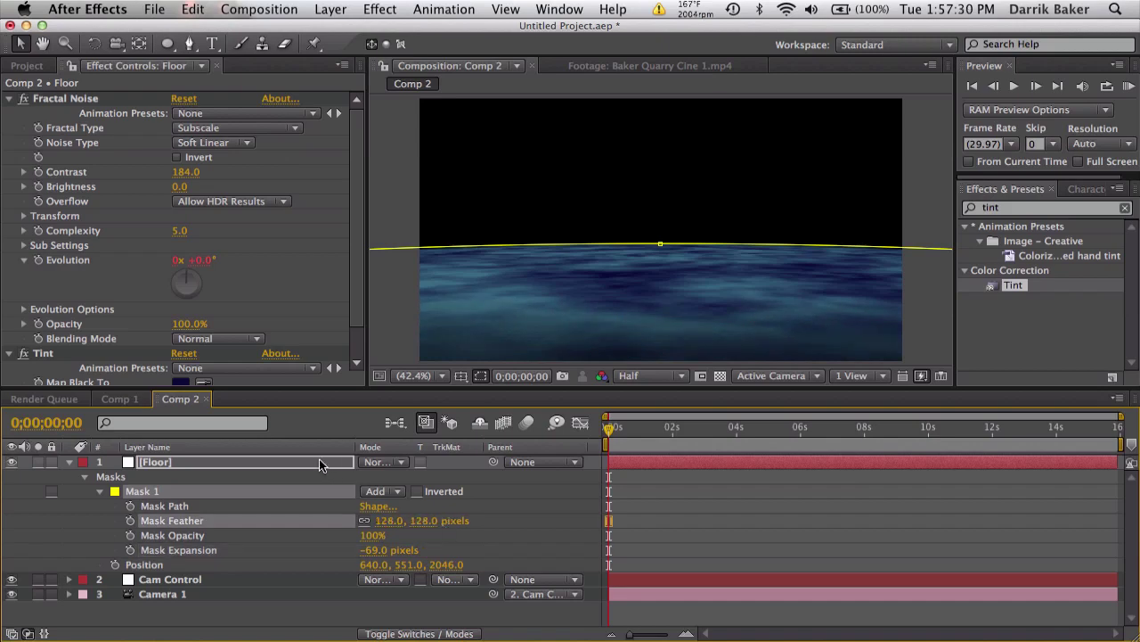
Step: Bring the masked Floor layer forward to a Z position of 1781
click(321, 461)
key(u)
key(p)
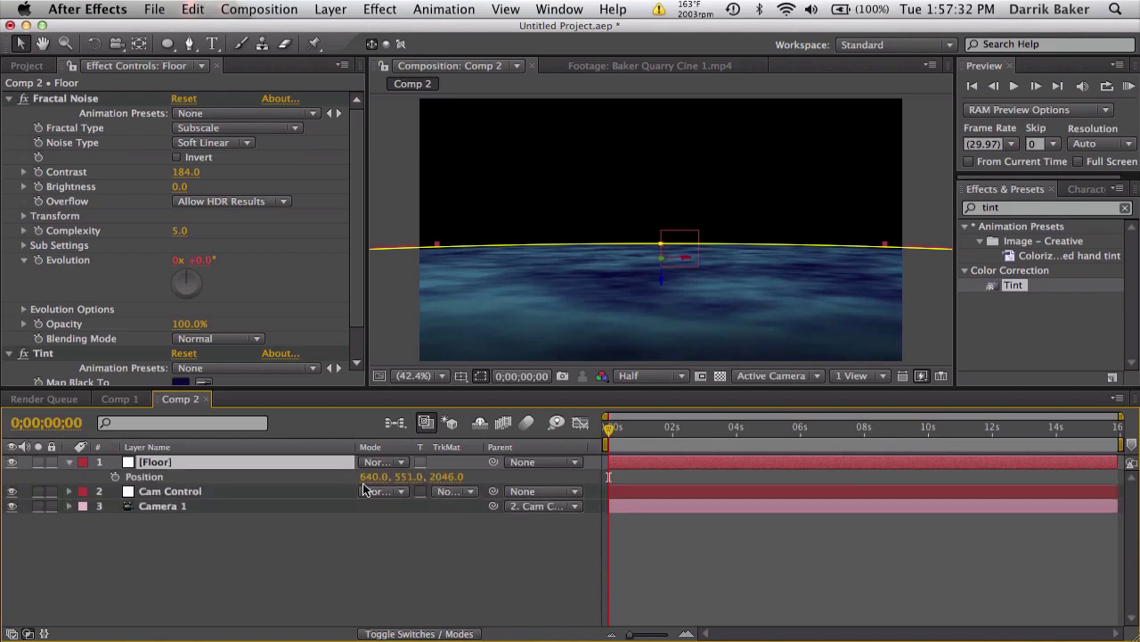
drag(450, 481, 255, 516)
click(604, 600)
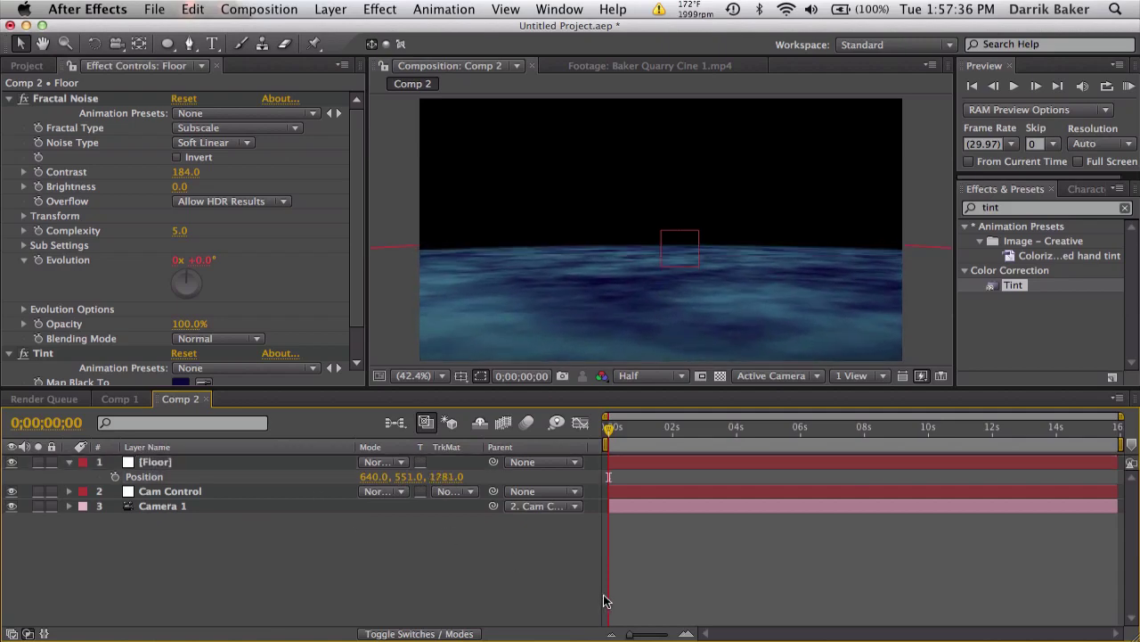
Step: Create a white comp-size solid named BG, 1280 × 720 px, and place it beneath all other layers
click(328, 9)
mouse_move(348, 31)
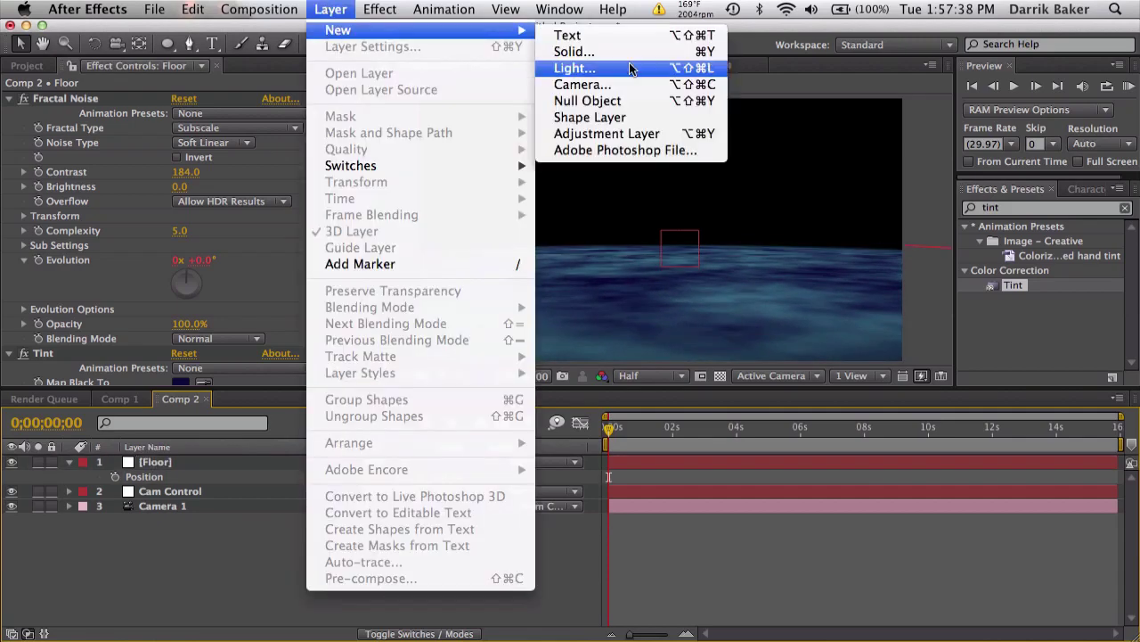
click(575, 52)
text(BG)
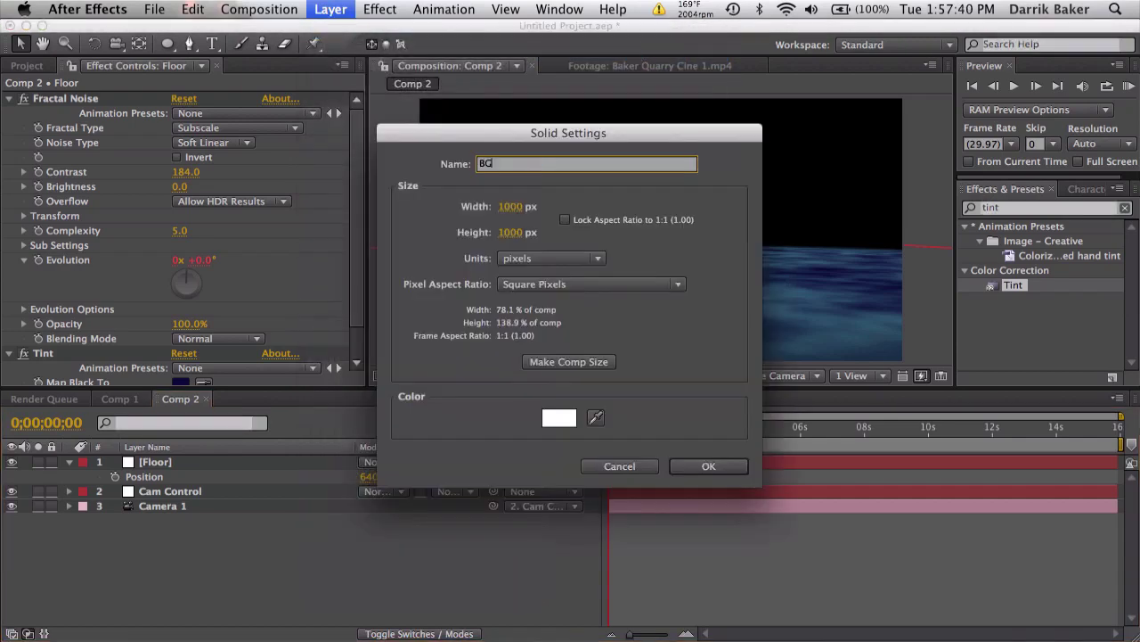
click(588, 362)
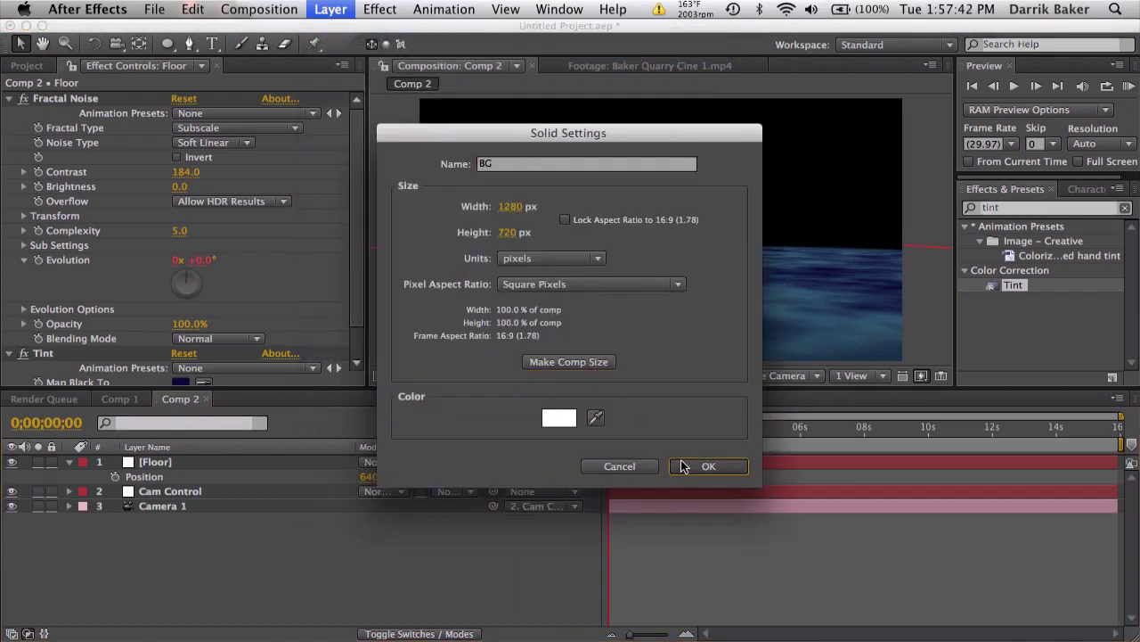
click(684, 466)
drag(271, 466, 272, 535)
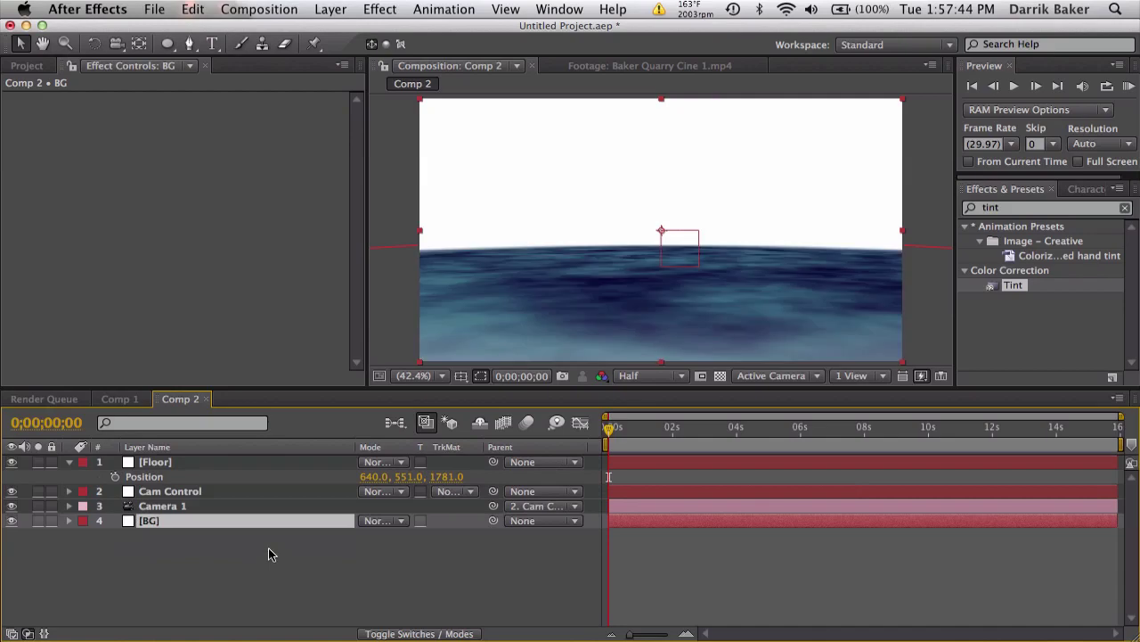
Step: Apply the Fill effect to the BG layer and sample its color from a dark blue area of the floor
click(1055, 212)
text(fill)
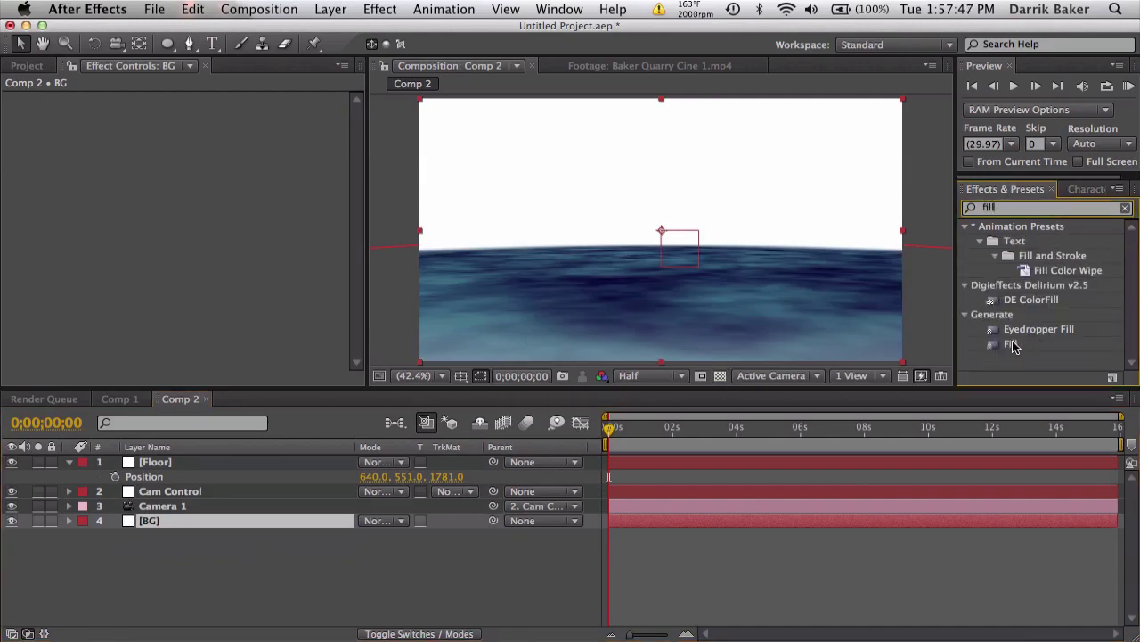
drag(1014, 345, 842, 525)
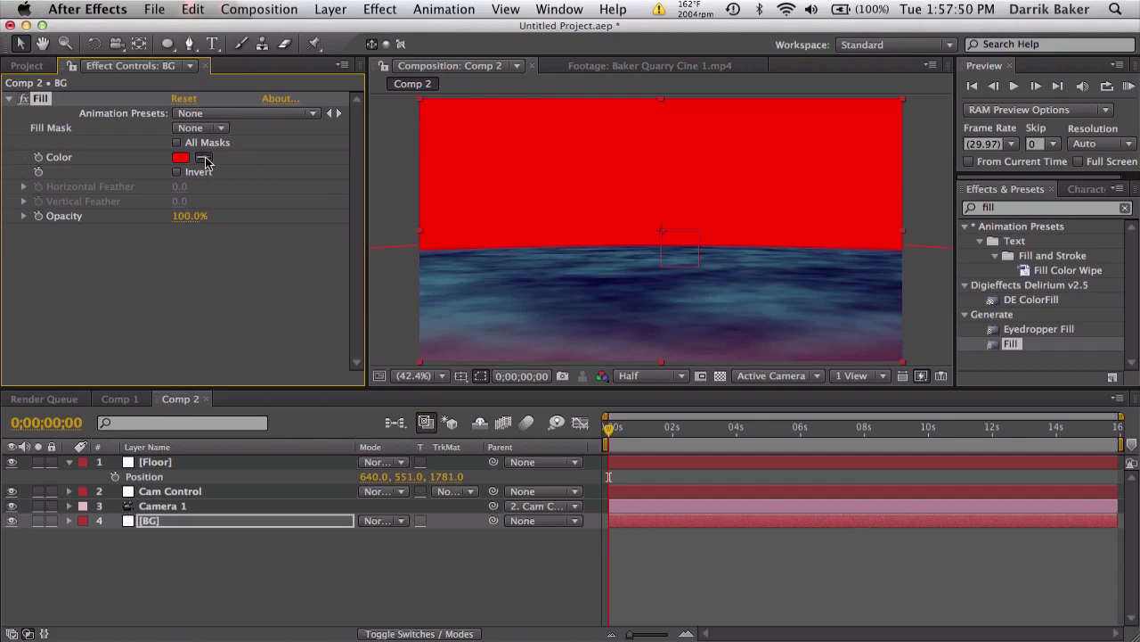
click(657, 282)
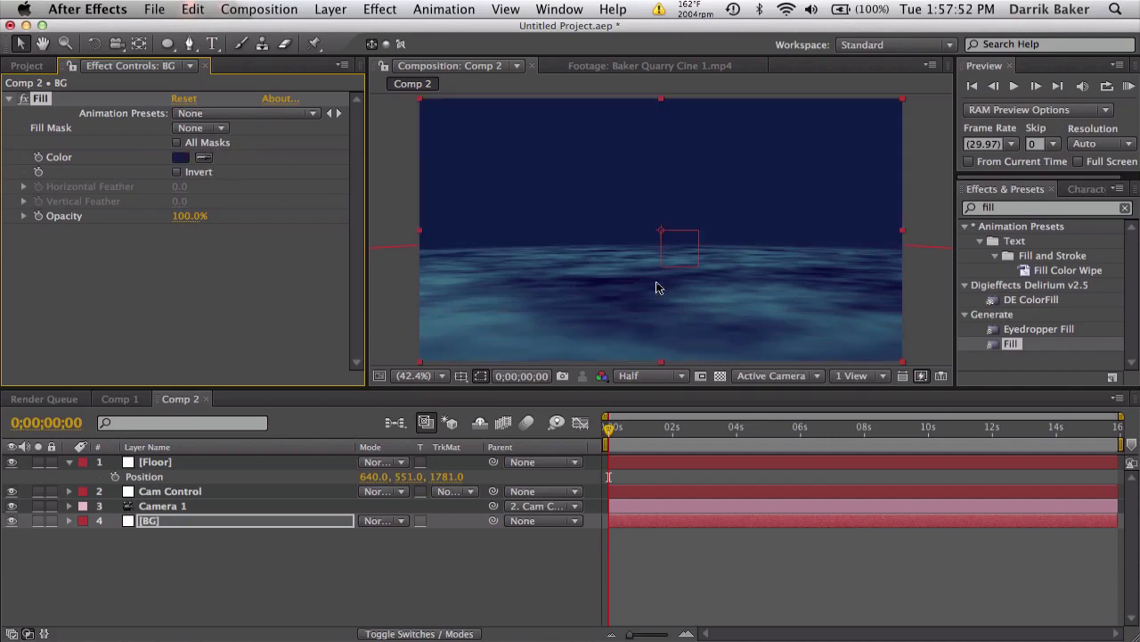
click(701, 578)
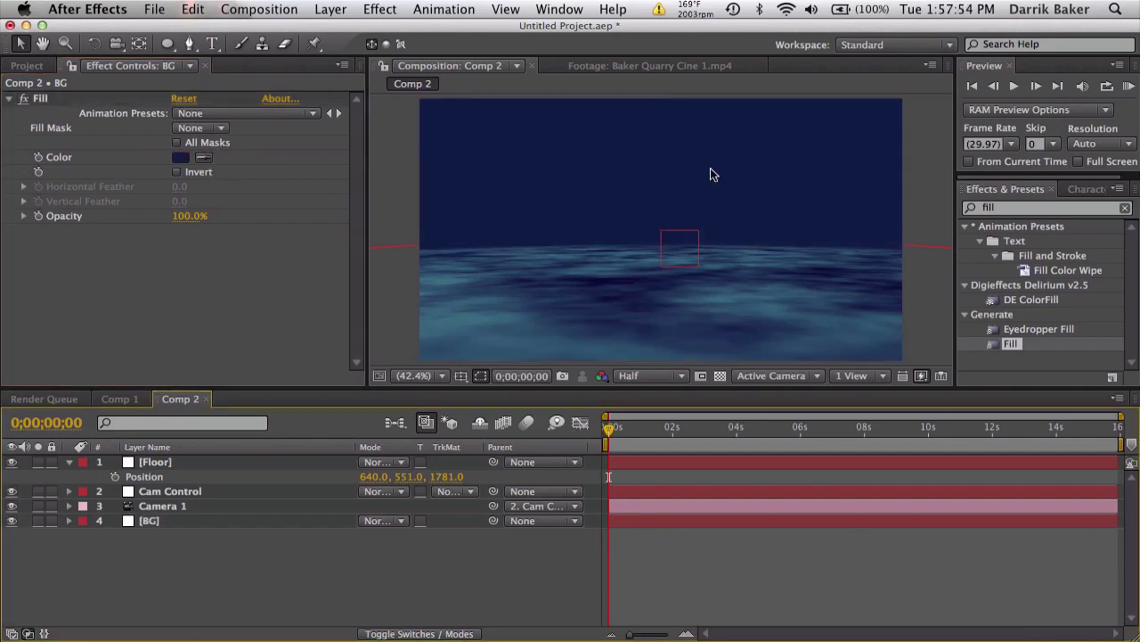
Step: Darken the BG layer's Fill color to the navy blue 0D1637
click(180, 161)
drag(518, 546, 519, 552)
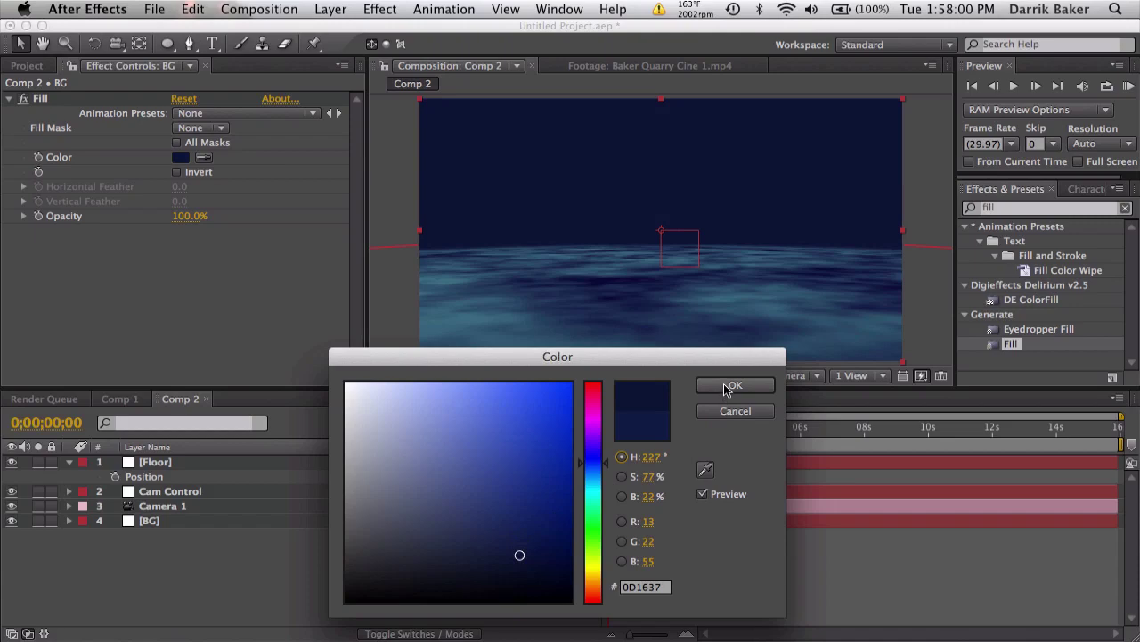
click(735, 385)
click(713, 572)
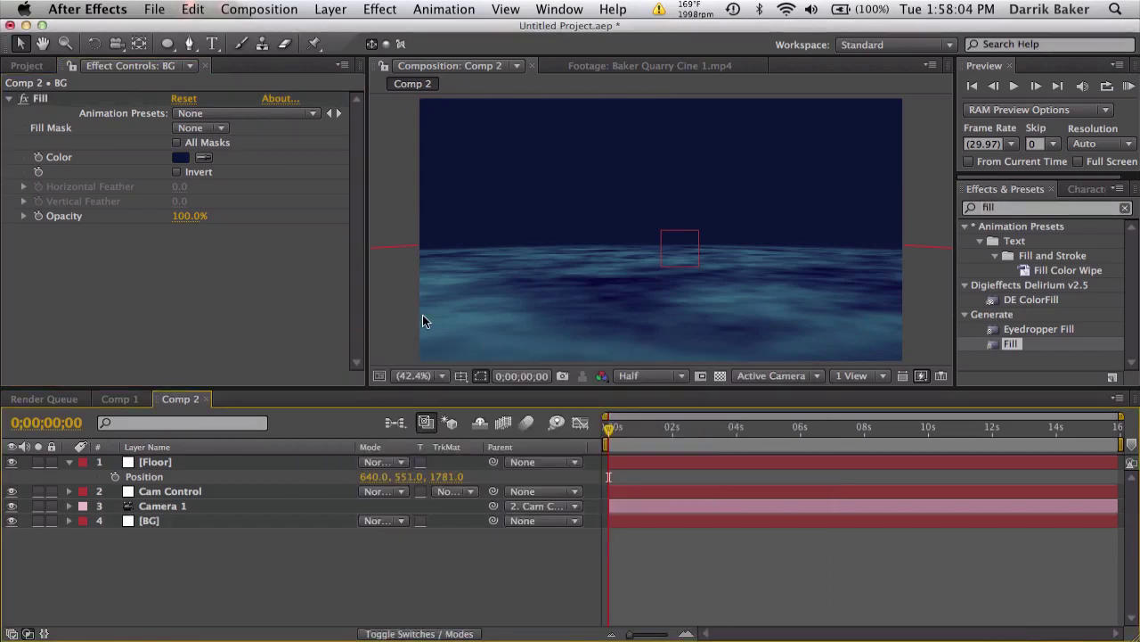
Step: Create a text layer reading FURRAN in the upper part of the composition
click(322, 9)
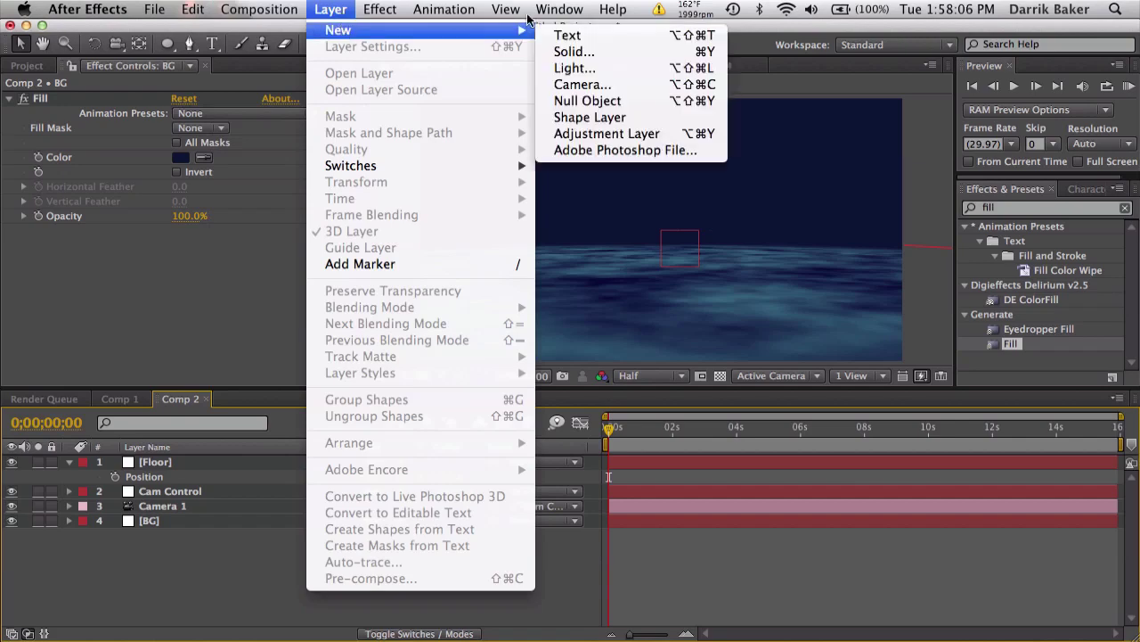
click(195, 533)
click(210, 44)
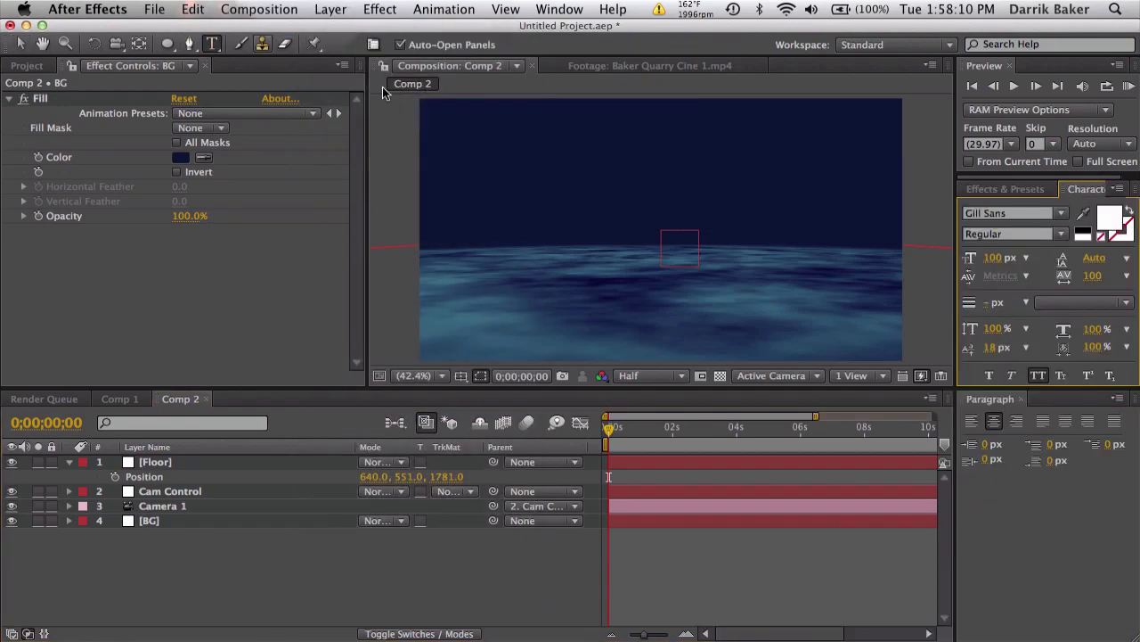
click(574, 189)
text(FURRAN)
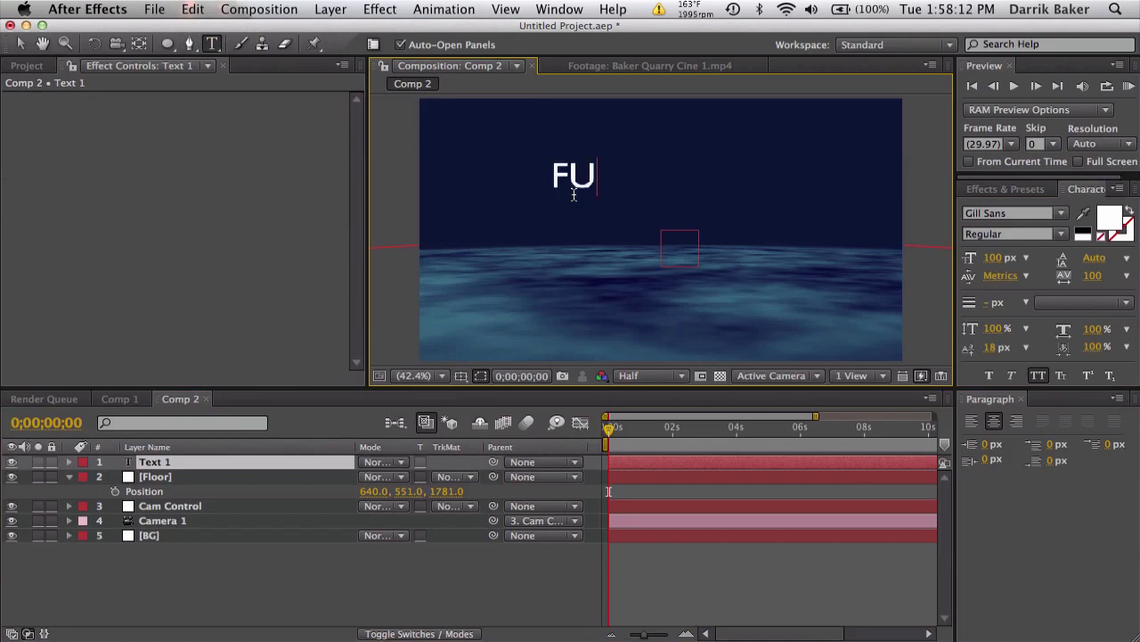
click(213, 570)
Step: Duplicate the FURRAN text layer, place the copy below the original, and change its text to UNDERWATER INTRO on two lines
click(229, 462)
key(super+d)
click(595, 190)
click(19, 44)
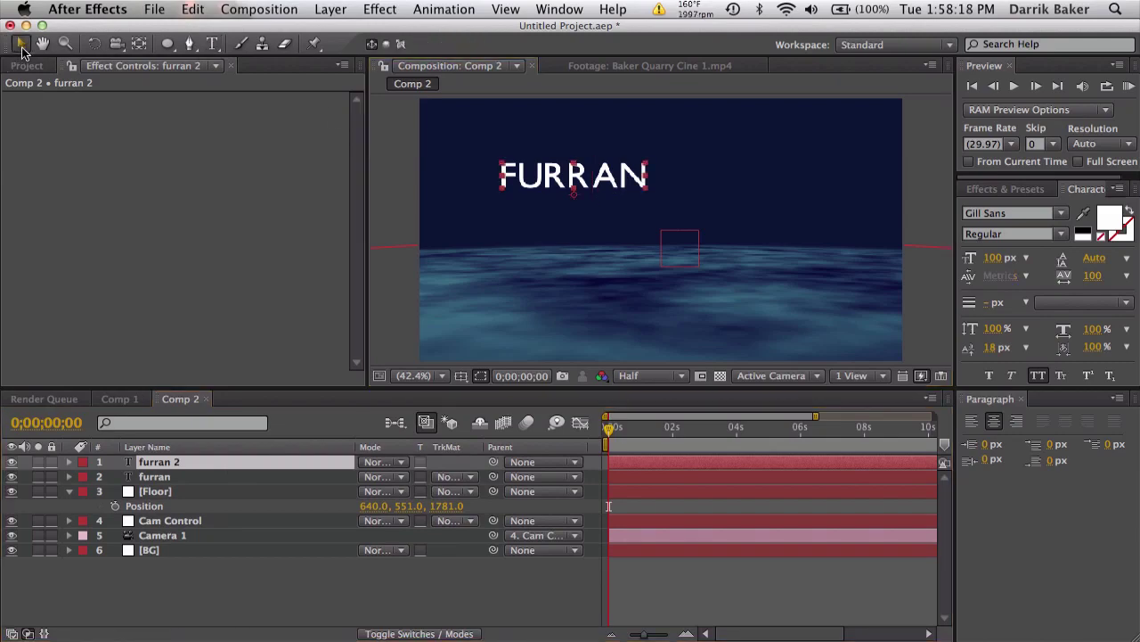
drag(585, 169, 592, 243)
double_click(610, 246)
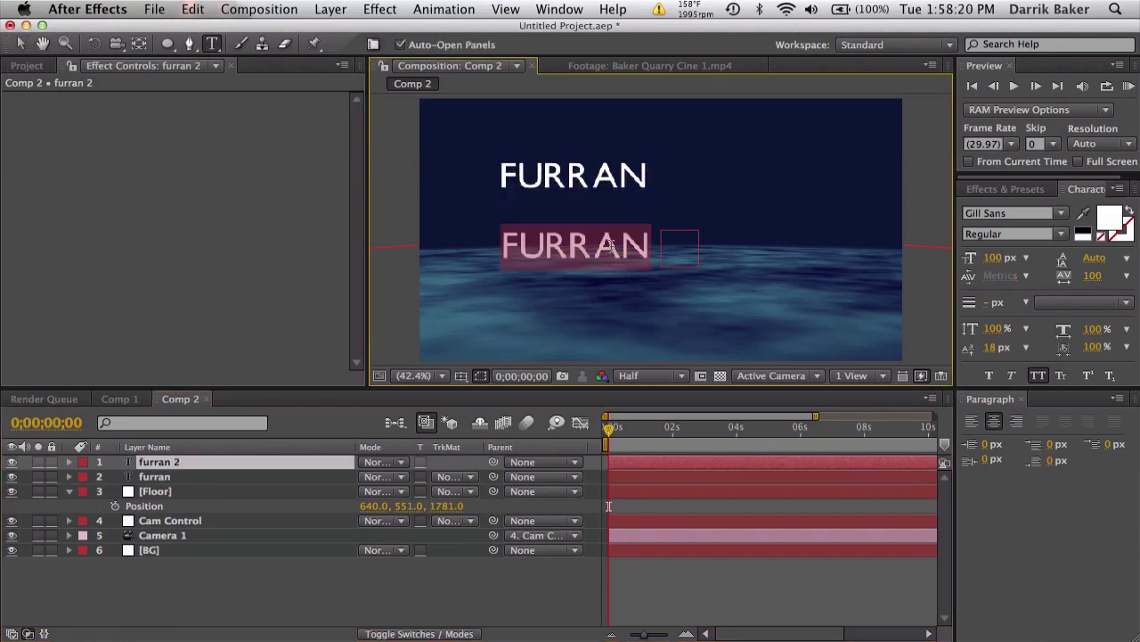
text(UNDERWATER )
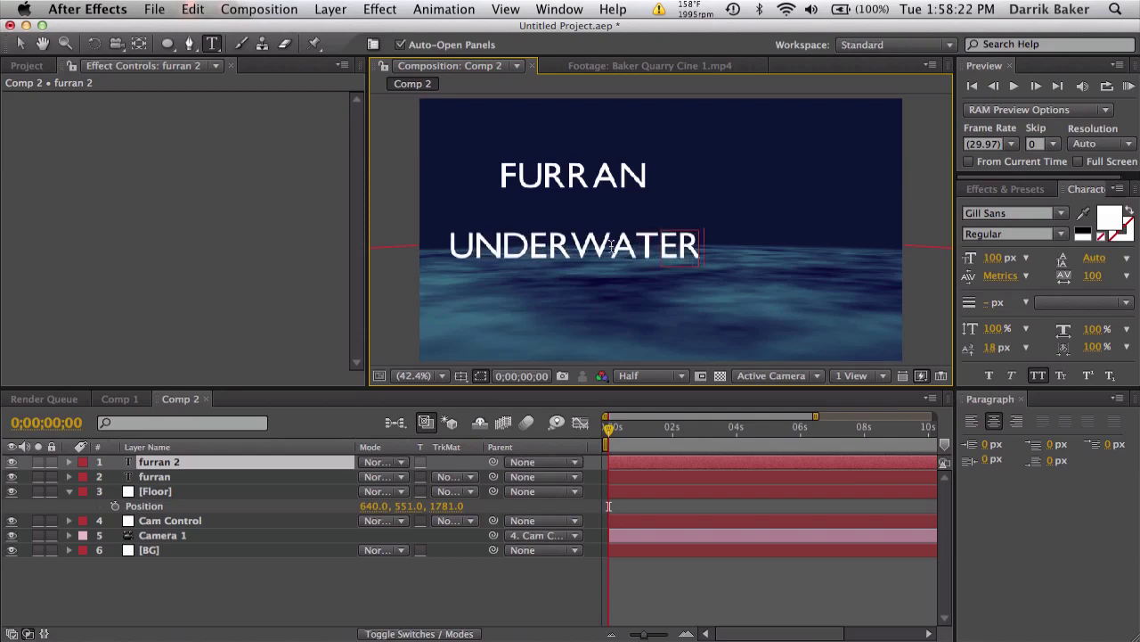
text(INTRO)
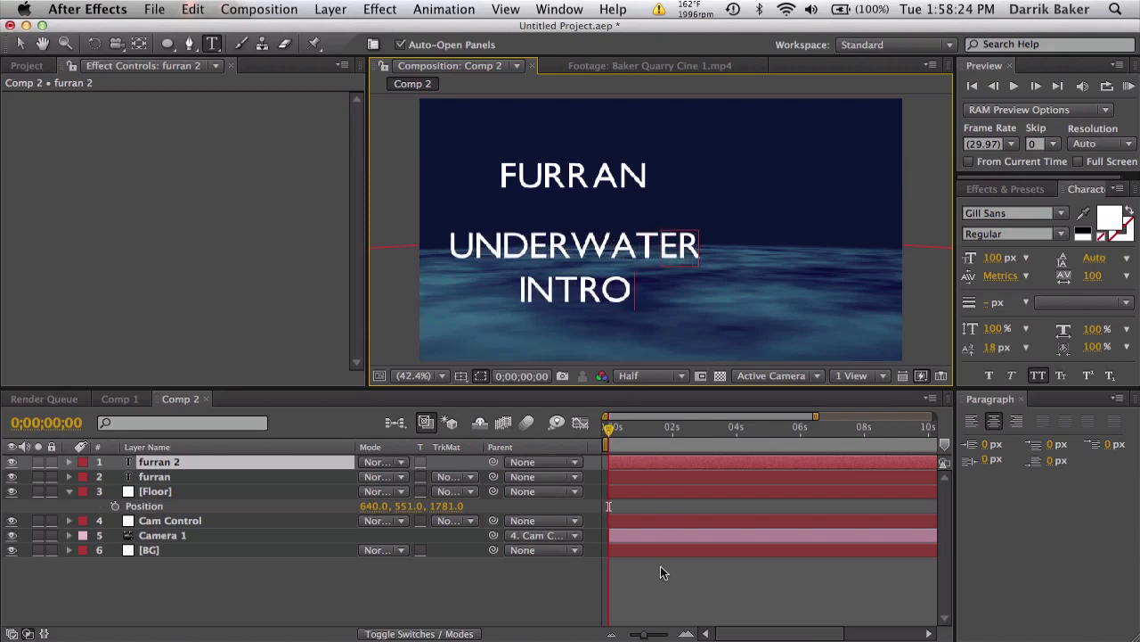
click(660, 567)
Step: Create a white comp-size solid named Element, 1280 × 720 px
click(379, 8)
mouse_move(347, 9)
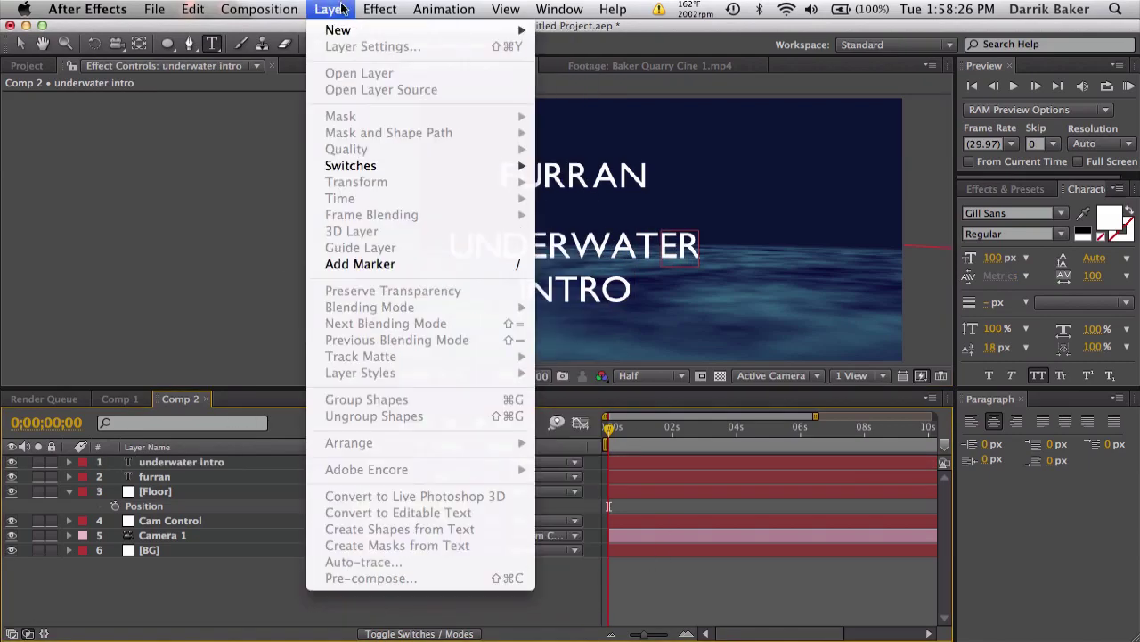
mouse_move(359, 43)
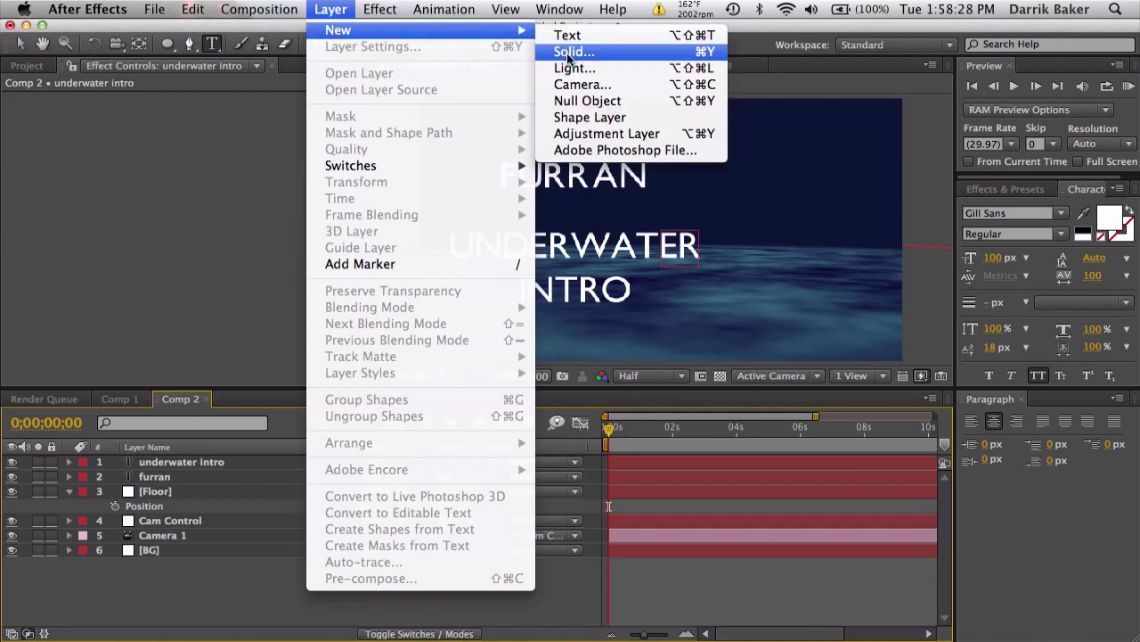
click(567, 53)
text(Element)
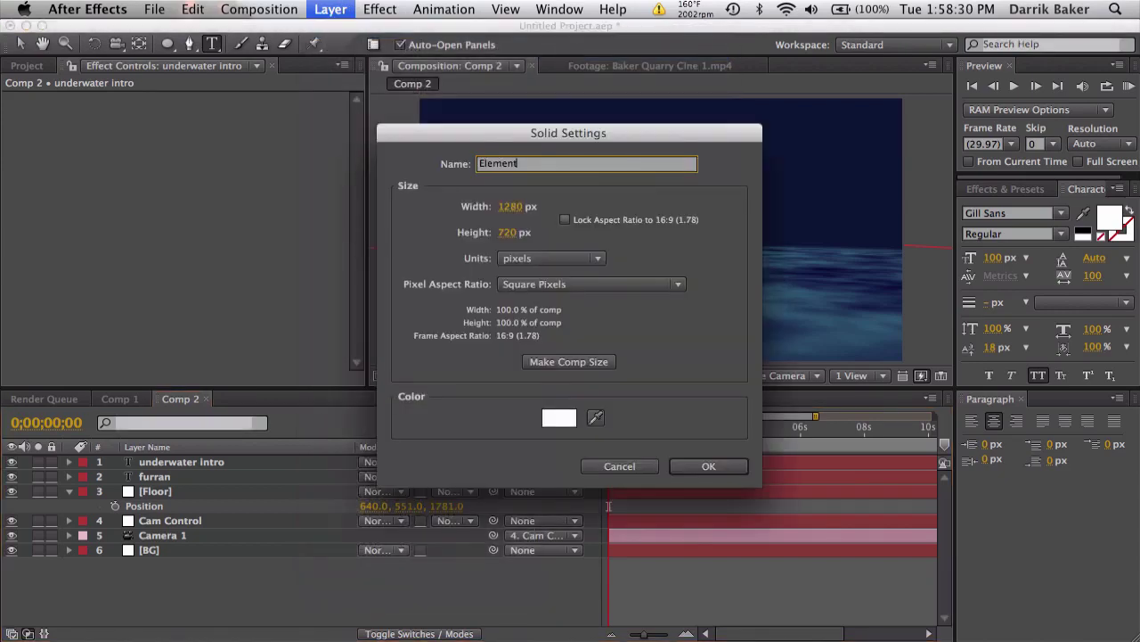
key(Return)
Step: Find the Video Copilot Element effect and apply it to the Element solid
click(1025, 192)
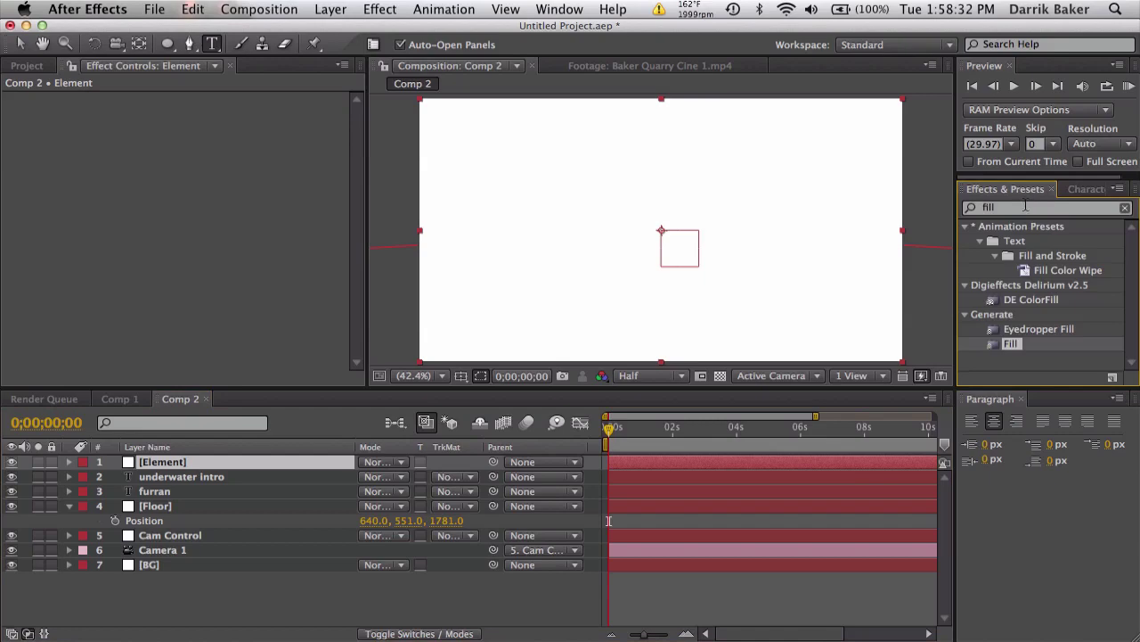
text(elem)
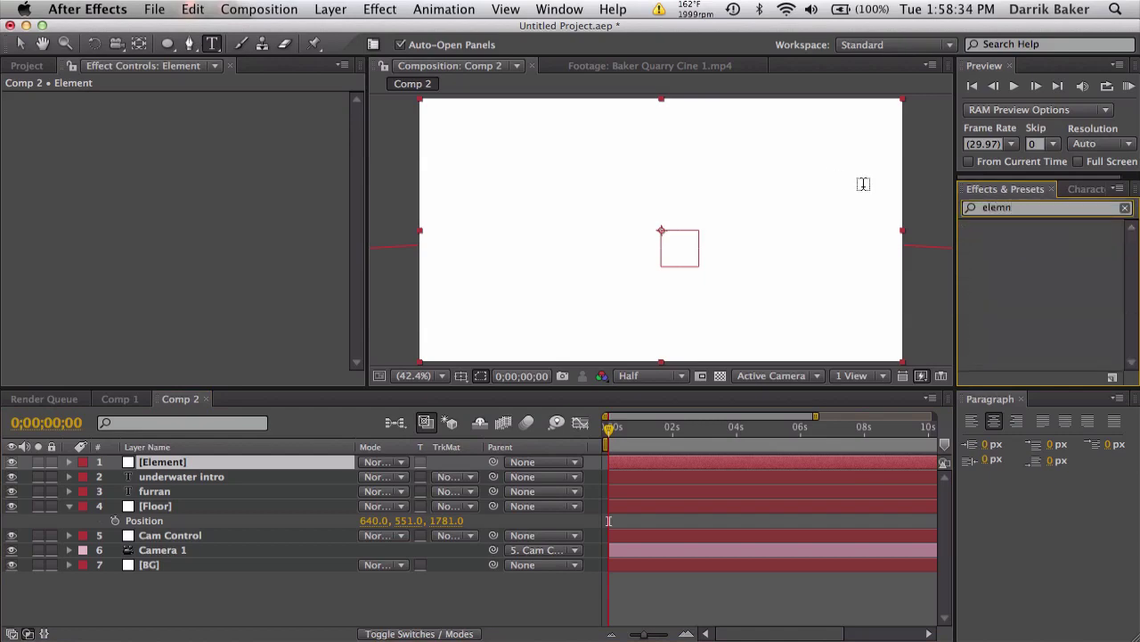
drag(1006, 247, 333, 467)
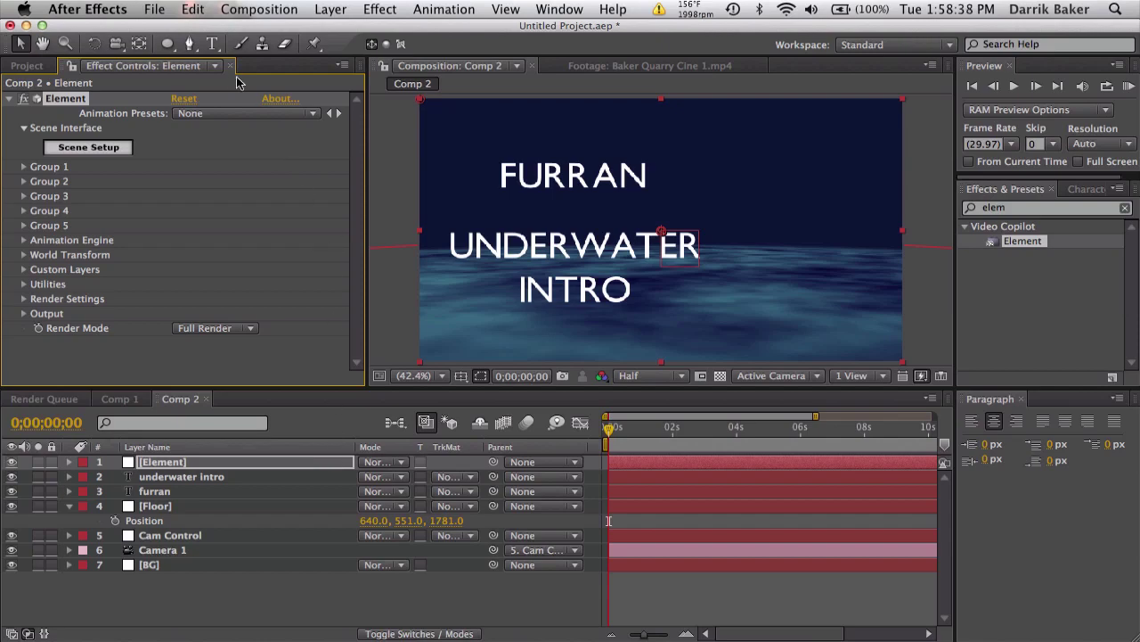
Step: In Element's custom text and masks, assign furran to Path Layer 1 and underwater intro to Path Layer 2
click(24, 270)
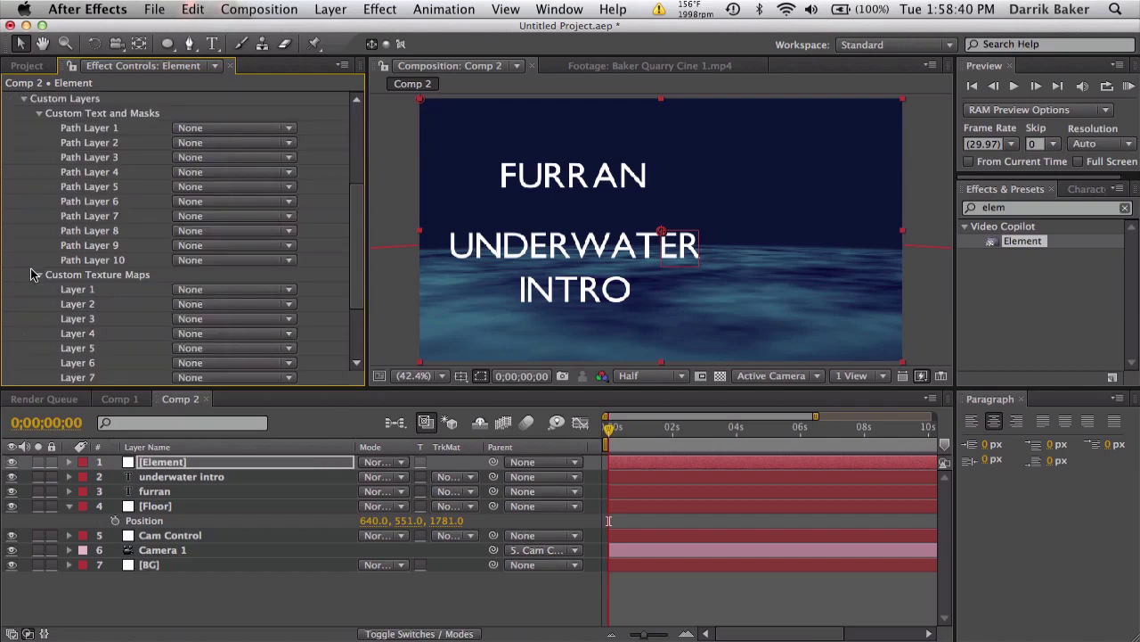
click(193, 129)
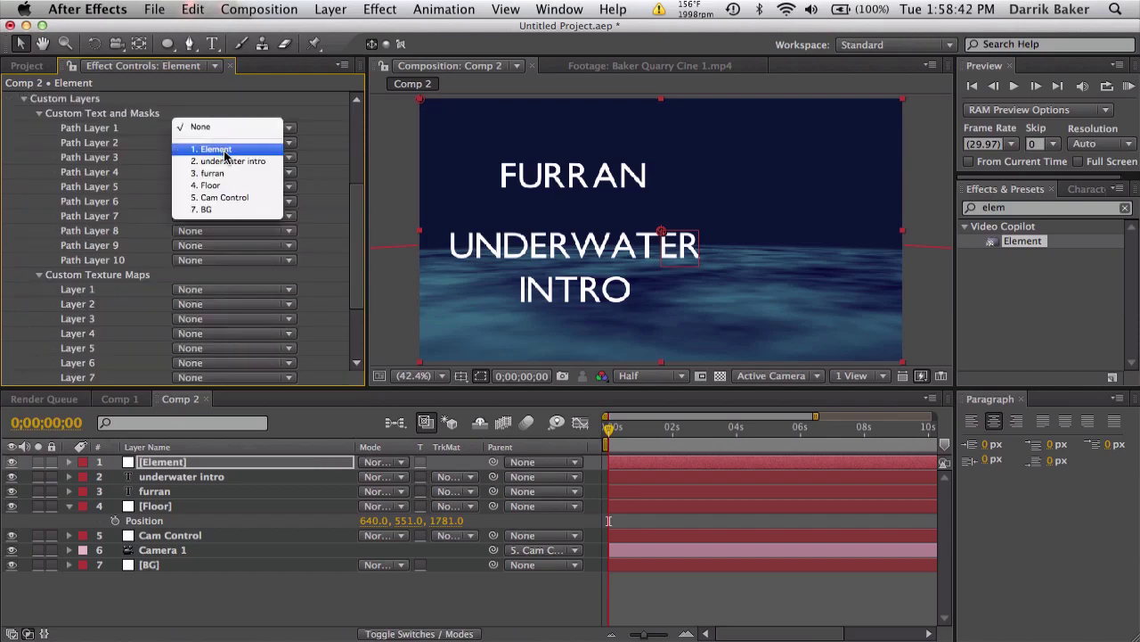
click(236, 173)
click(230, 144)
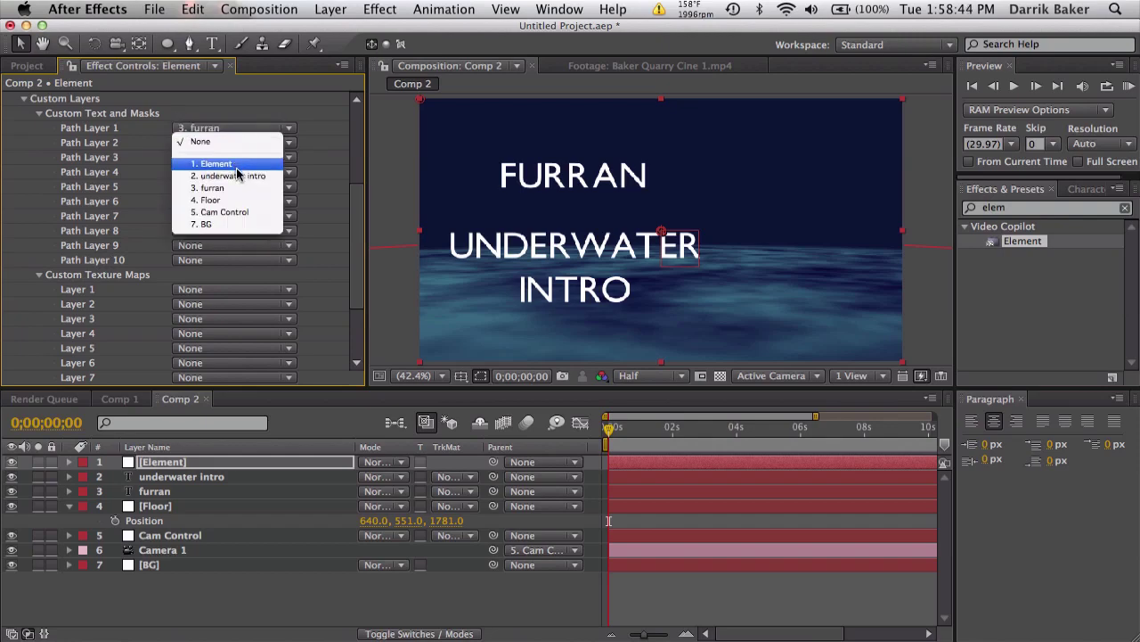
click(239, 178)
click(25, 101)
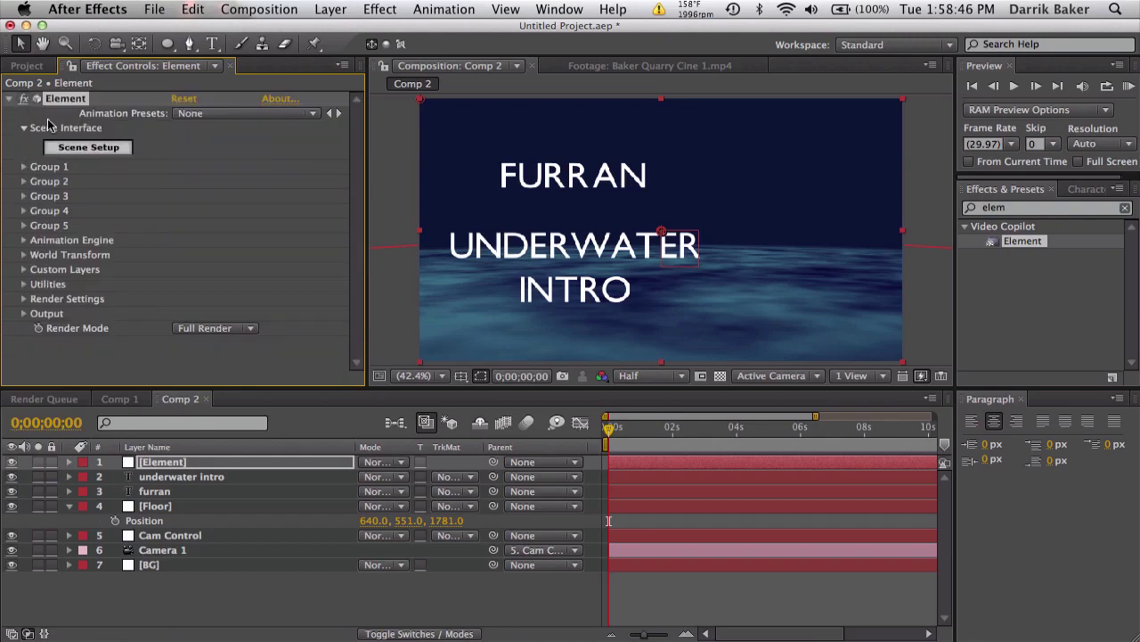
Step: Open Element's Scene Setup and extrude the FURRAN text path into a 3D model
click(86, 148)
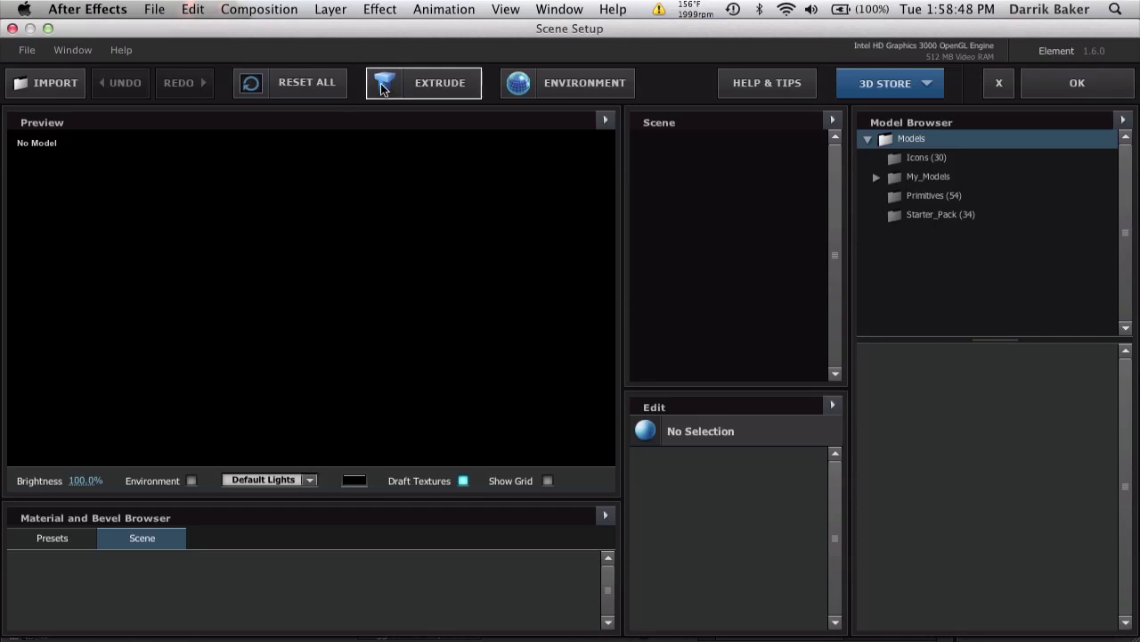
click(384, 83)
scroll(342, 301, down, 1)
scroll(339, 301, up, 8)
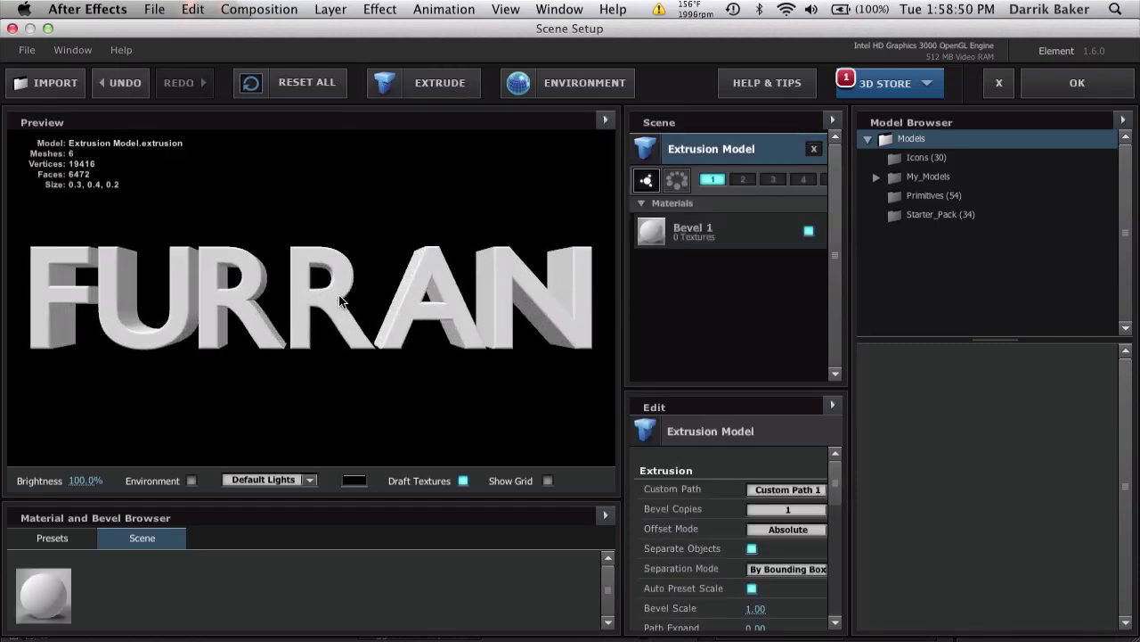
scroll(307, 331, down, 2)
Step: Apply the blue-gray bevel preset with dark outlines to the extruded FURRAN model
click(70, 542)
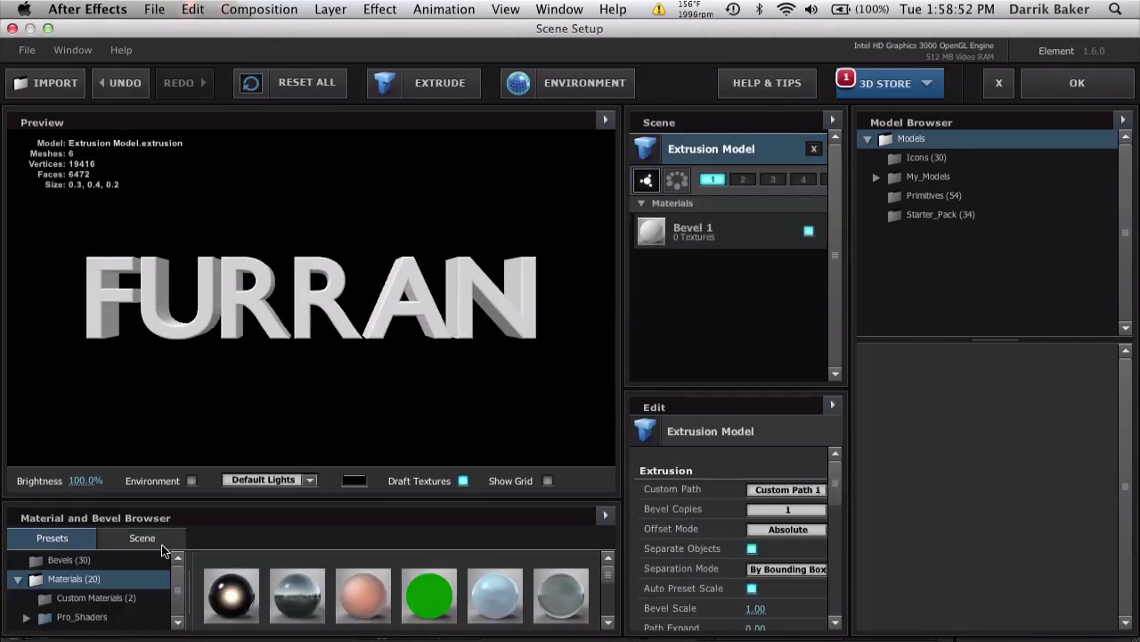
click(70, 560)
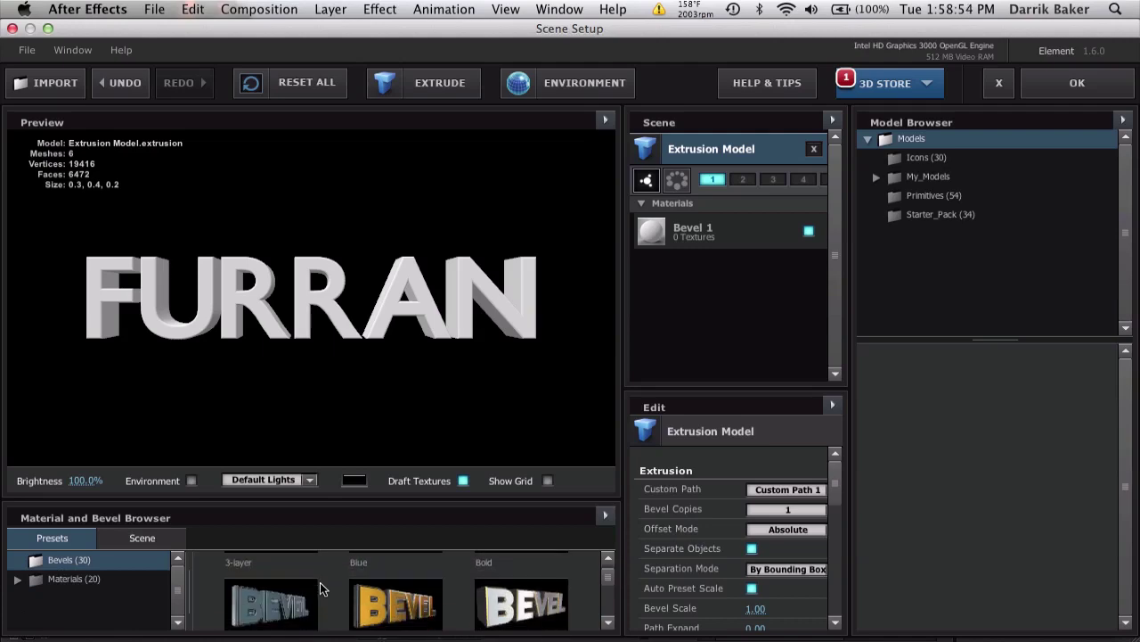
drag(294, 601, 474, 344)
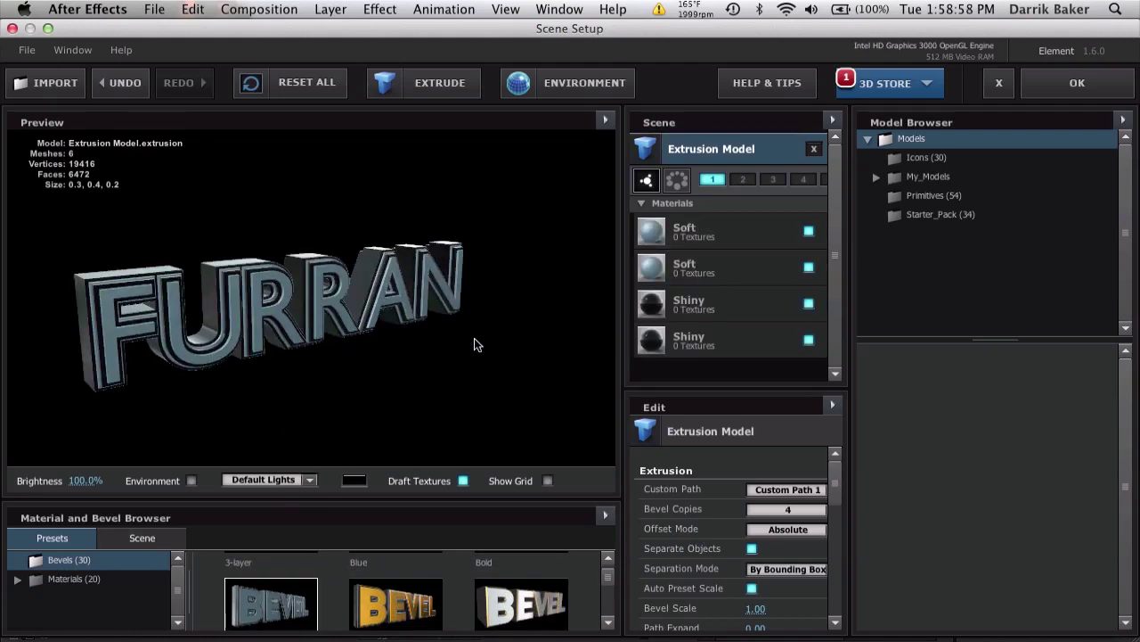
Step: Duplicate the extrusion model, assign one copy to group 2 only with Custom Path 2, and accept the scene
right_click(736, 148)
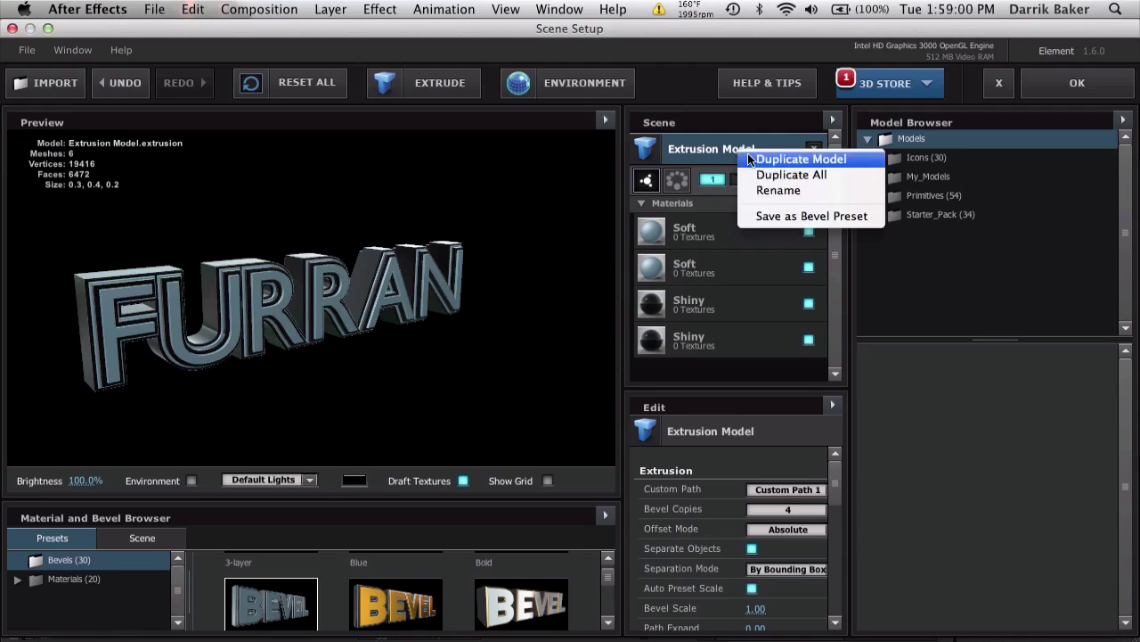
click(757, 160)
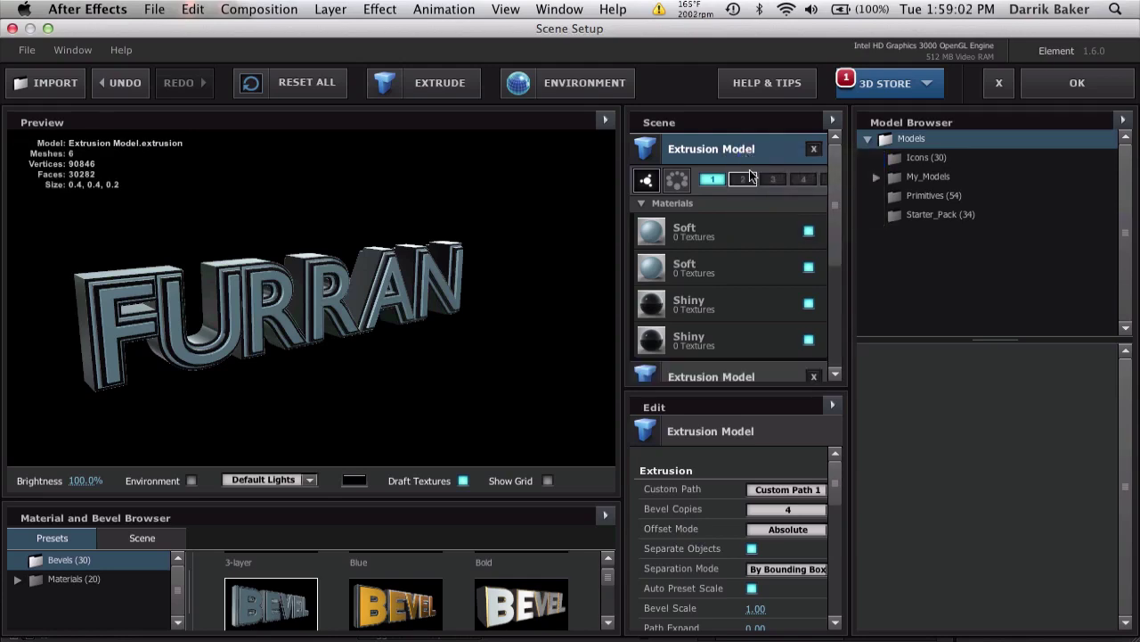
click(749, 182)
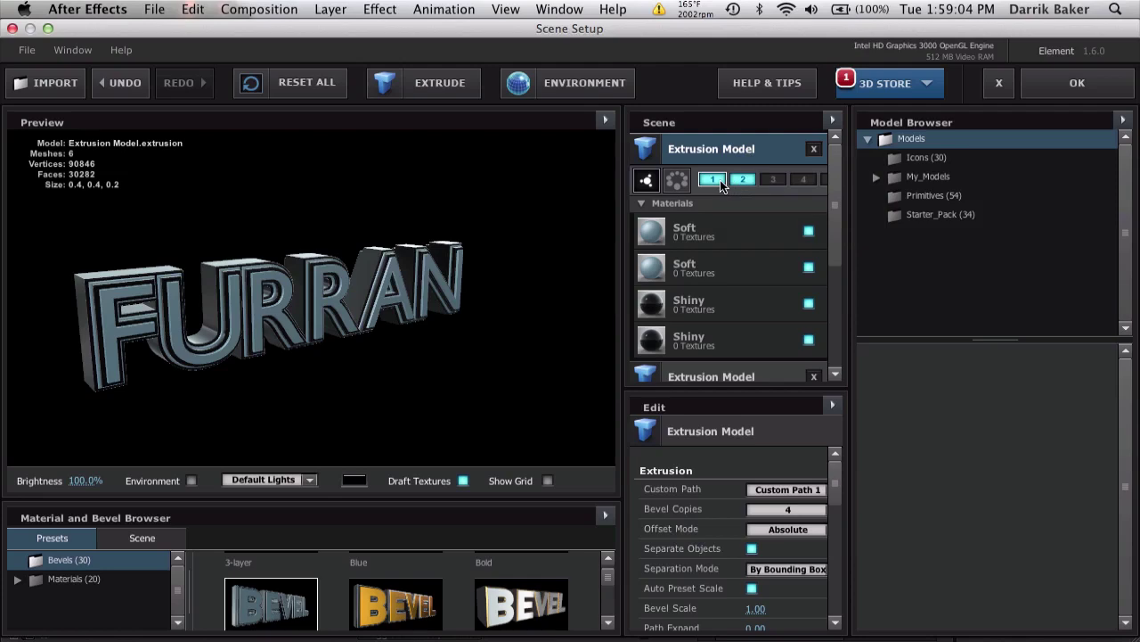
click(787, 490)
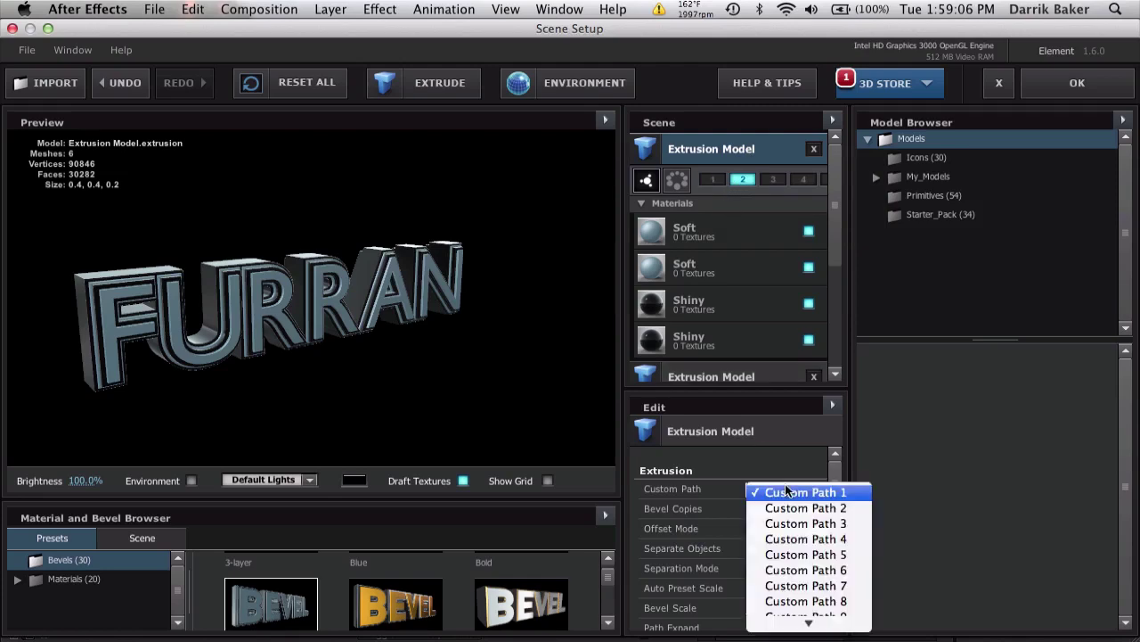
click(792, 508)
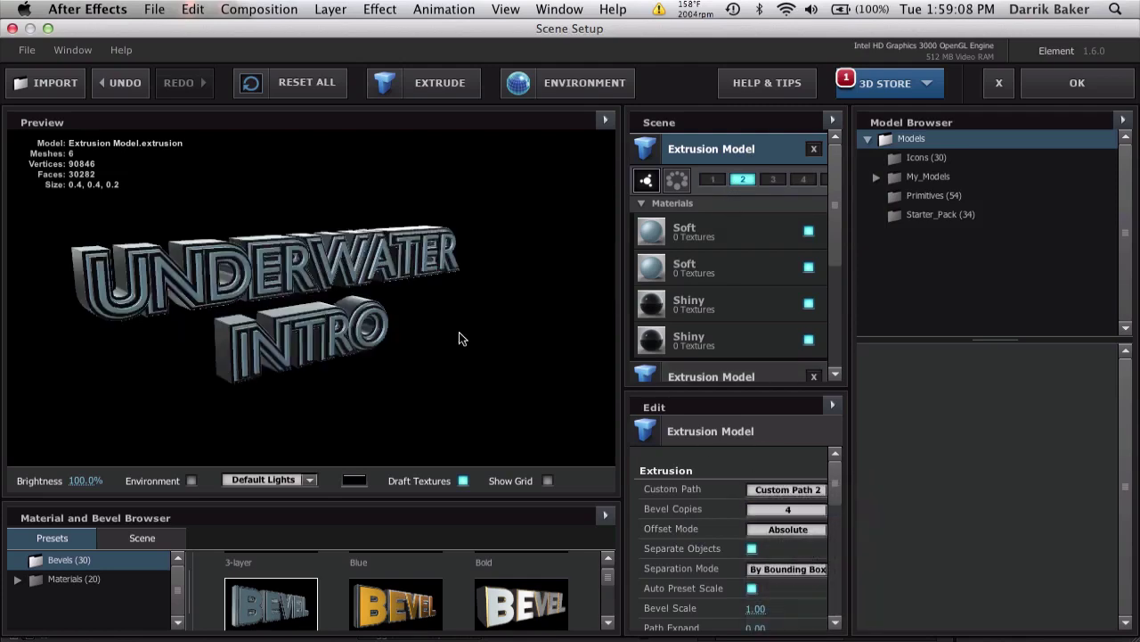
drag(342, 343, 308, 401)
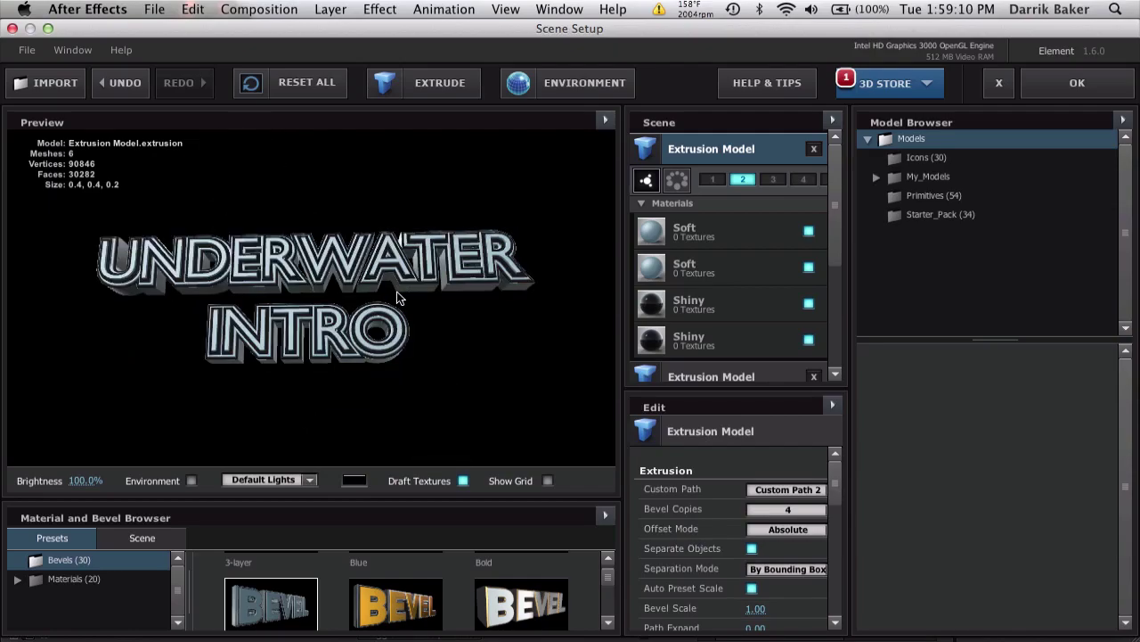
click(1076, 83)
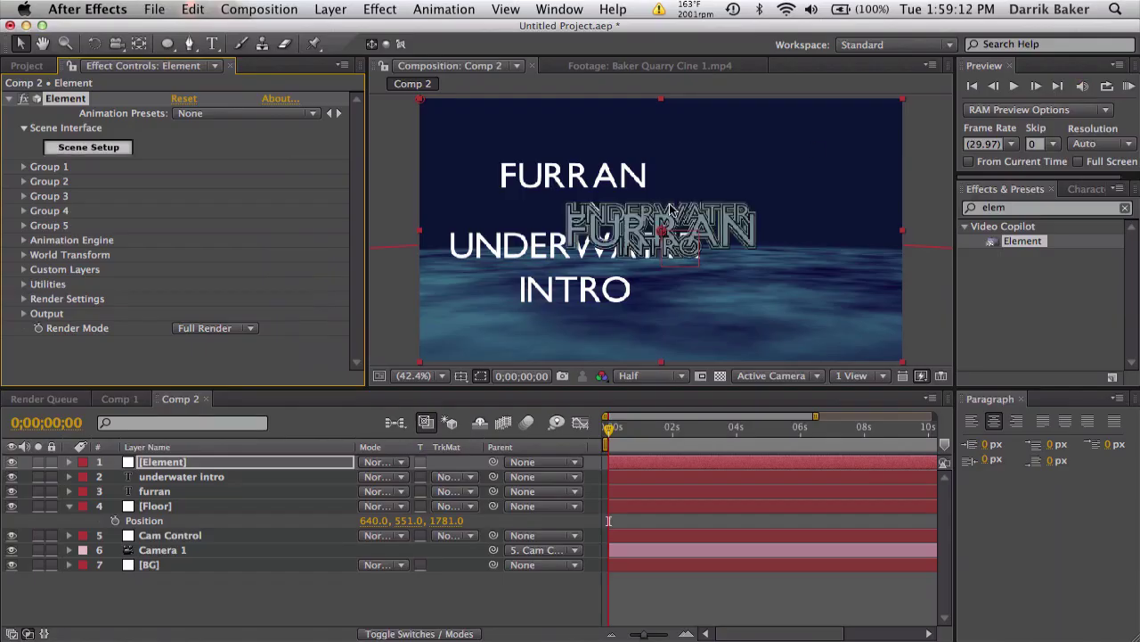
Step: Hide the flat underwater intro and furran text layers
click(12, 477)
click(12, 492)
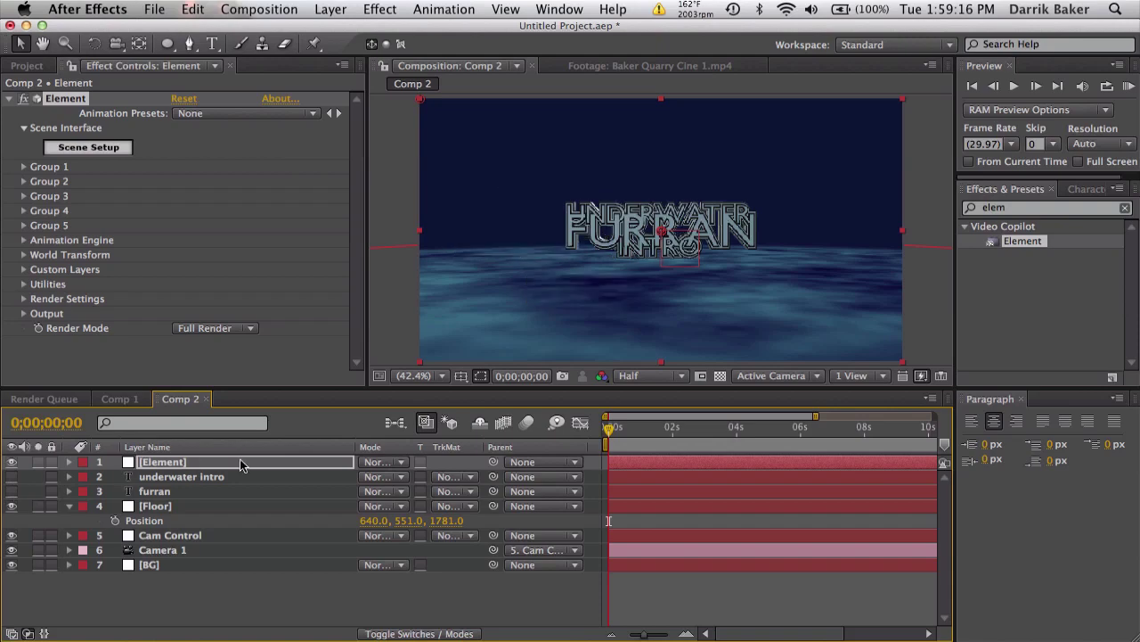
Step: Set the Group 1 Position Z of the Element effect to -660 to bring FURRAN closer to the camera
click(217, 464)
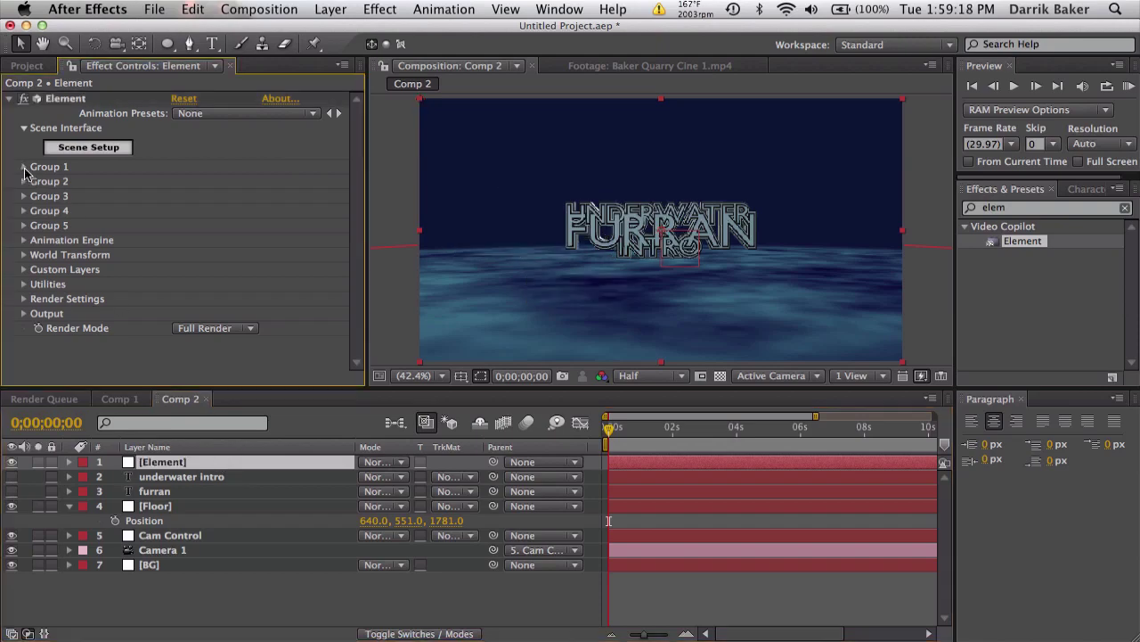
click(24, 167)
drag(173, 219, 126, 222)
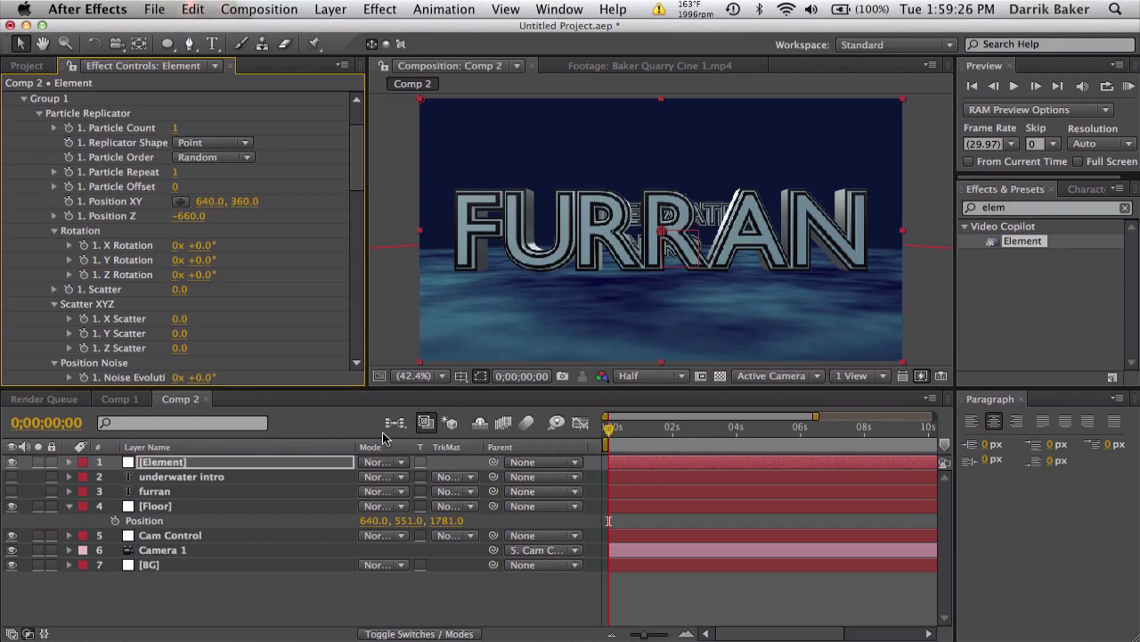
Step: Show the Cam Control layer's Position and separate it into individual X, Y and Z dimensions
click(226, 537)
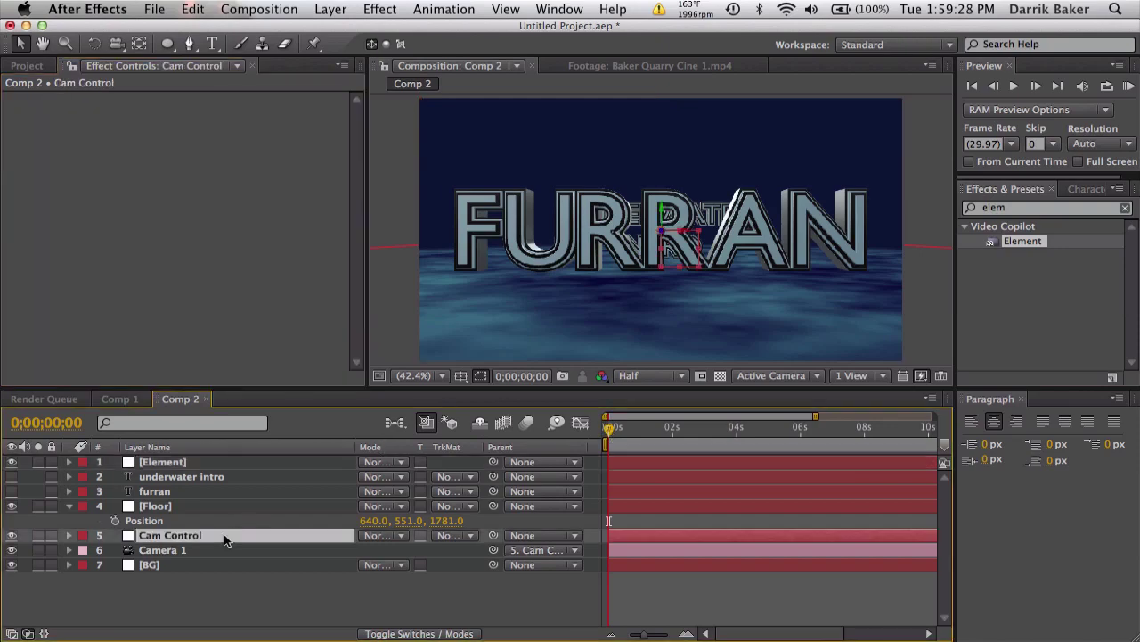
key(p)
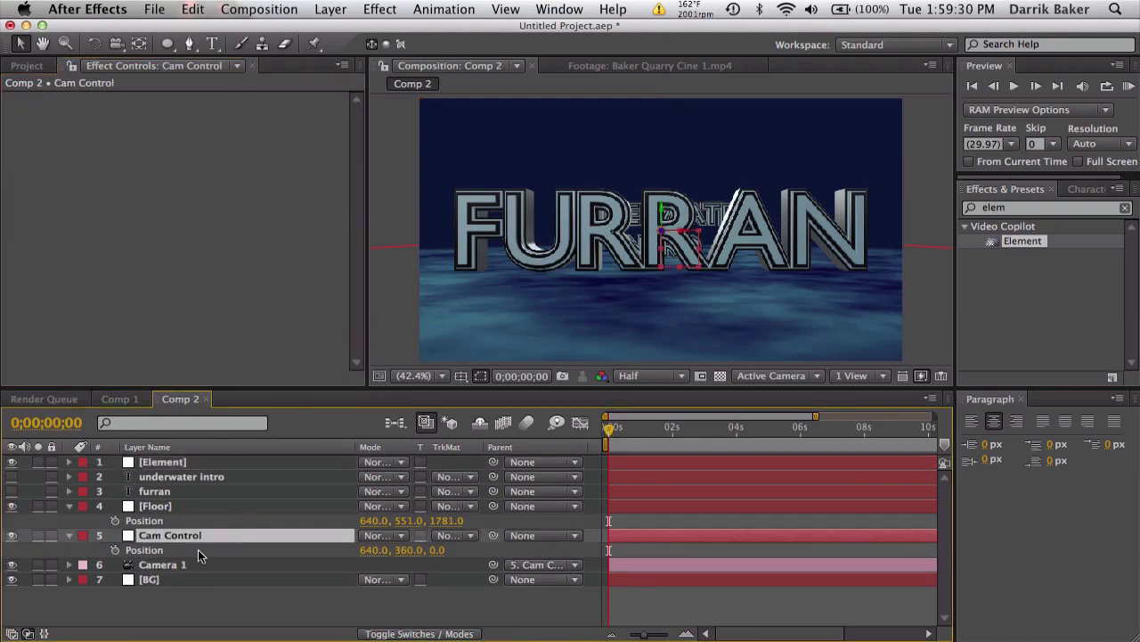
click(197, 548)
right_click(196, 549)
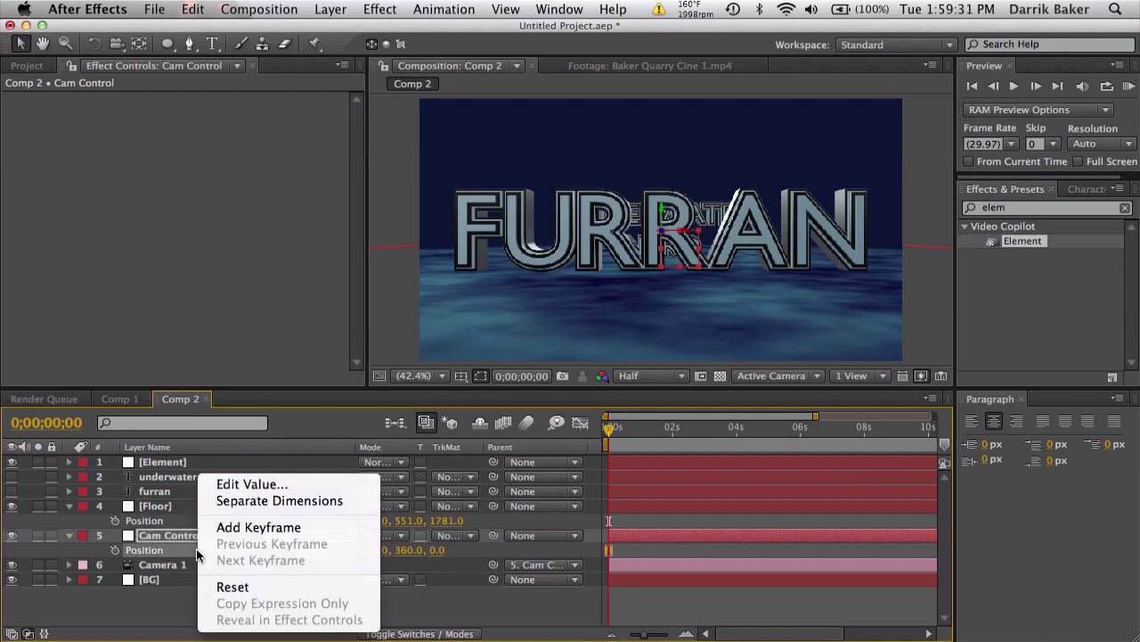
click(276, 500)
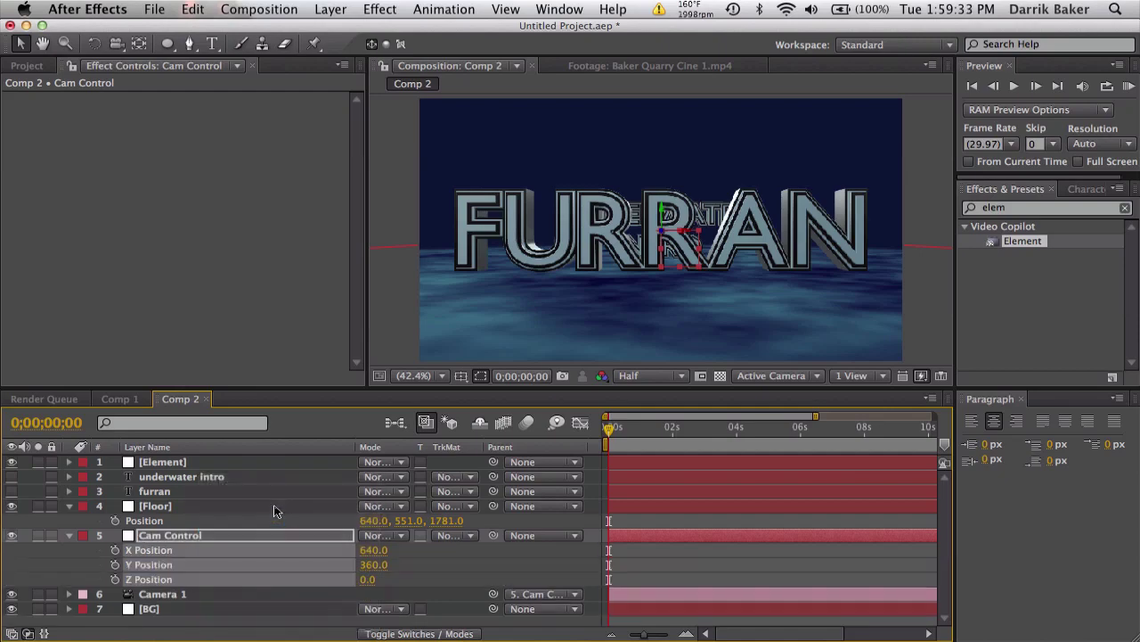
click(456, 562)
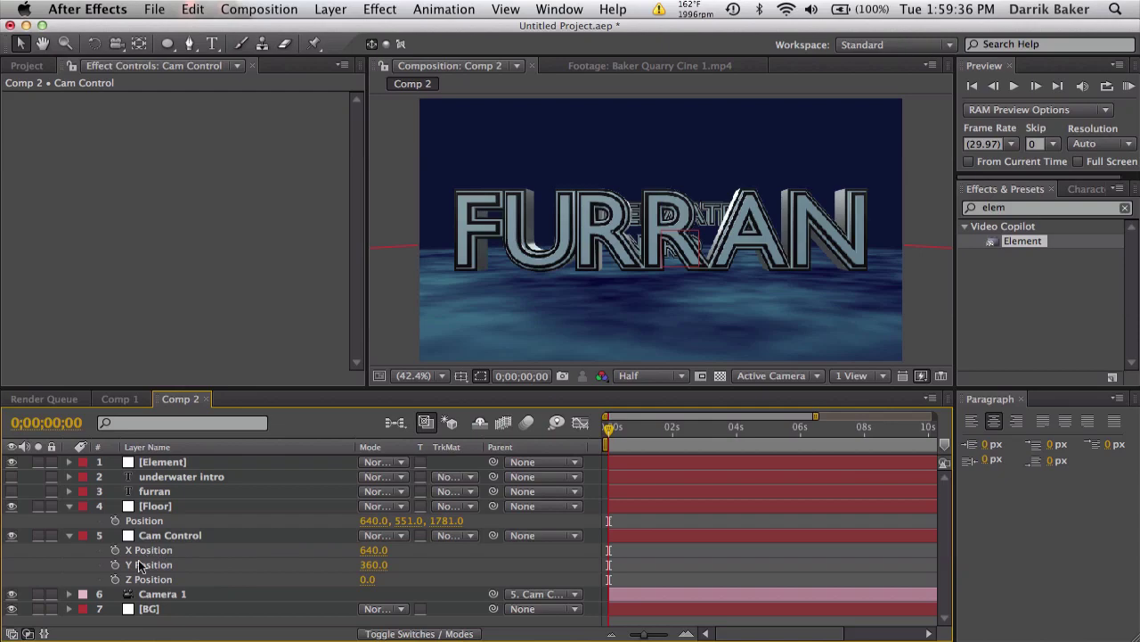
Step: Extend the work area and keyframe Cam Control's Z Position from 0 at the start to 1500 at 0;00;10;01
click(115, 579)
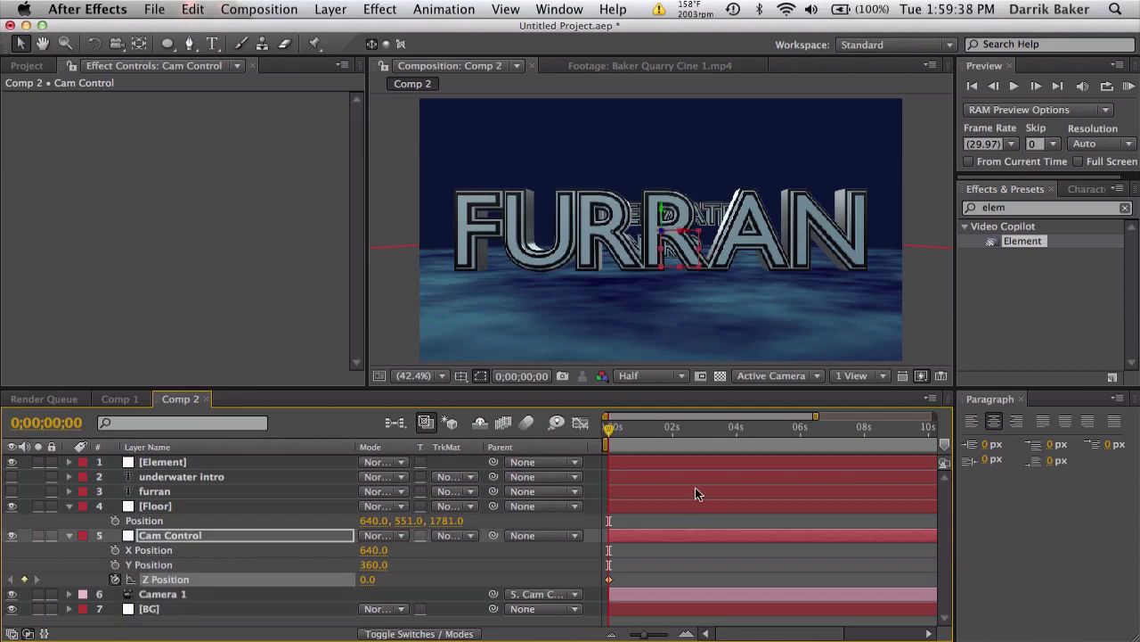
drag(815, 415, 907, 415)
click(830, 433)
drag(367, 579, 670, 532)
click(378, 579)
text(1500)
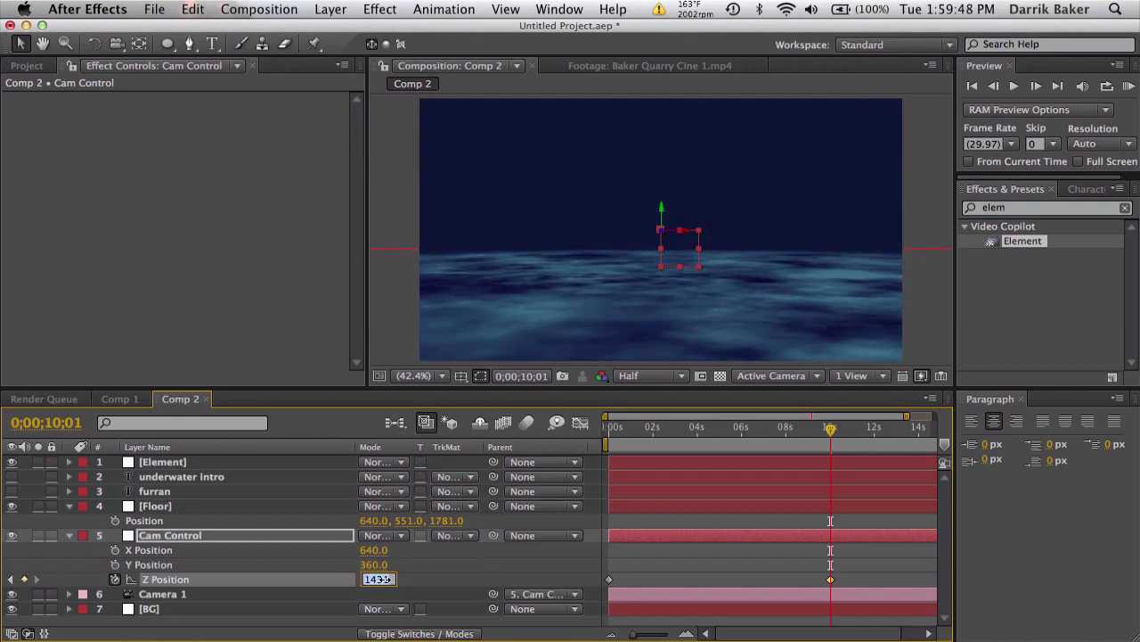
key(Return)
Step: Set the Element effect's Group 1 Position XY to 632, 379 while viewing frame 0;00;02;25, and return to the start
drag(759, 431, 671, 440)
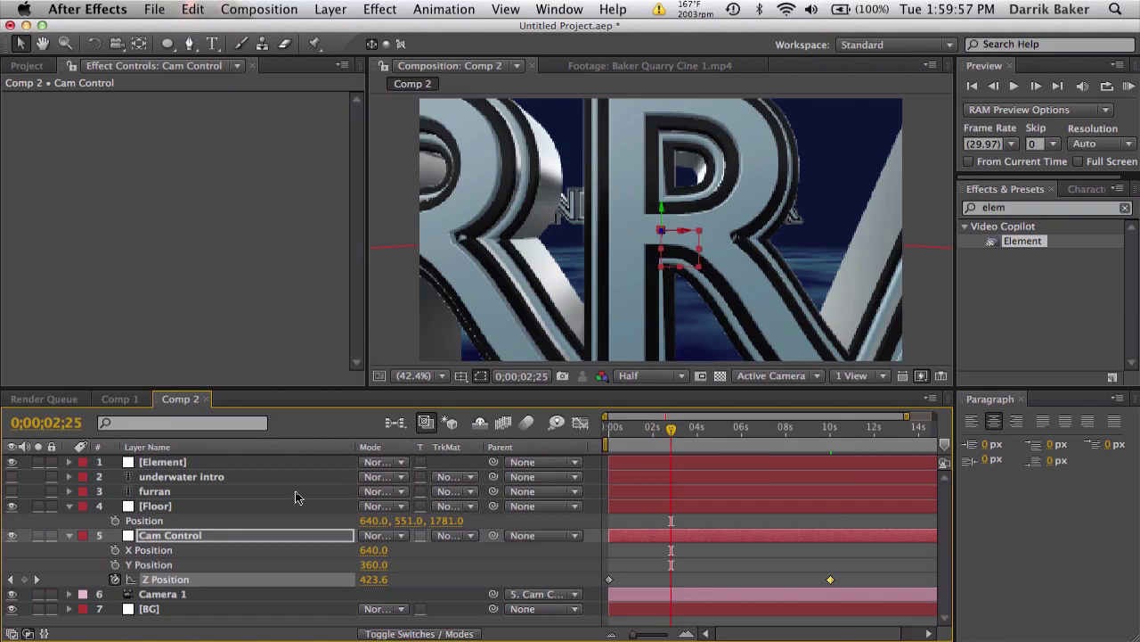
click(233, 446)
click(221, 463)
drag(215, 270, 264, 272)
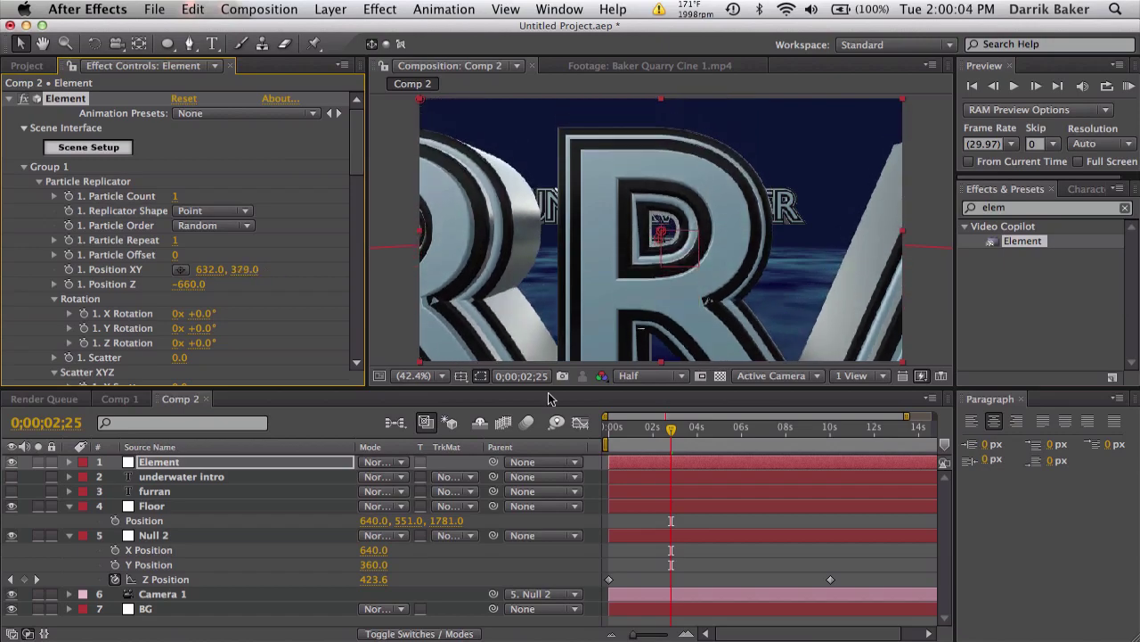
drag(638, 432, 595, 421)
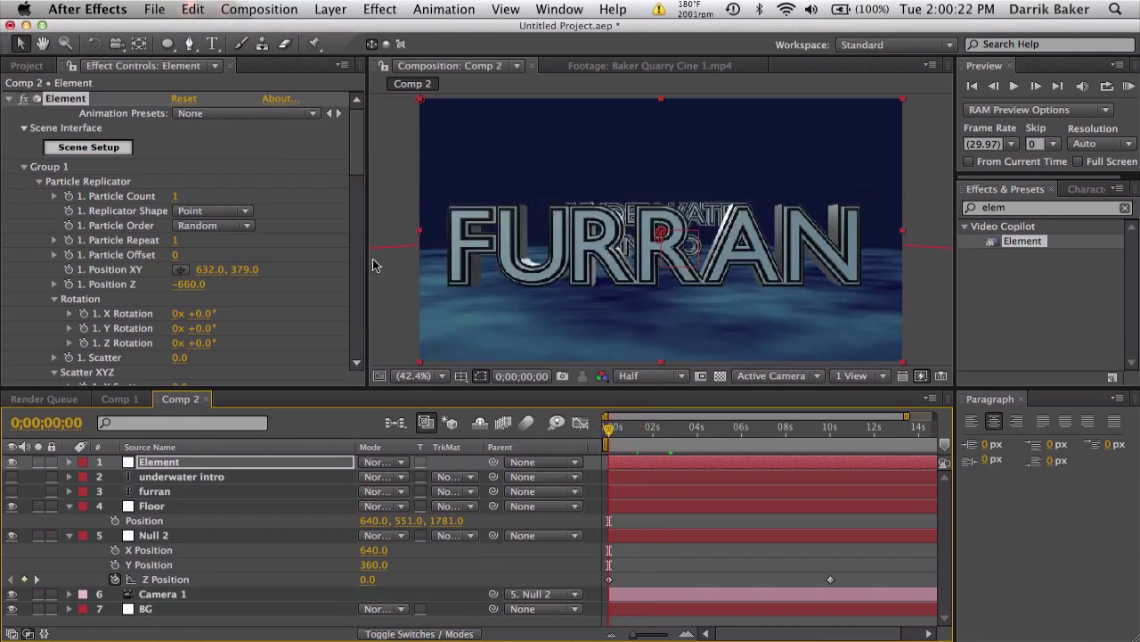
Step: Add Underwater lighting in the Element effect's render settings and set its brightness multiplier to 400%
click(24, 168)
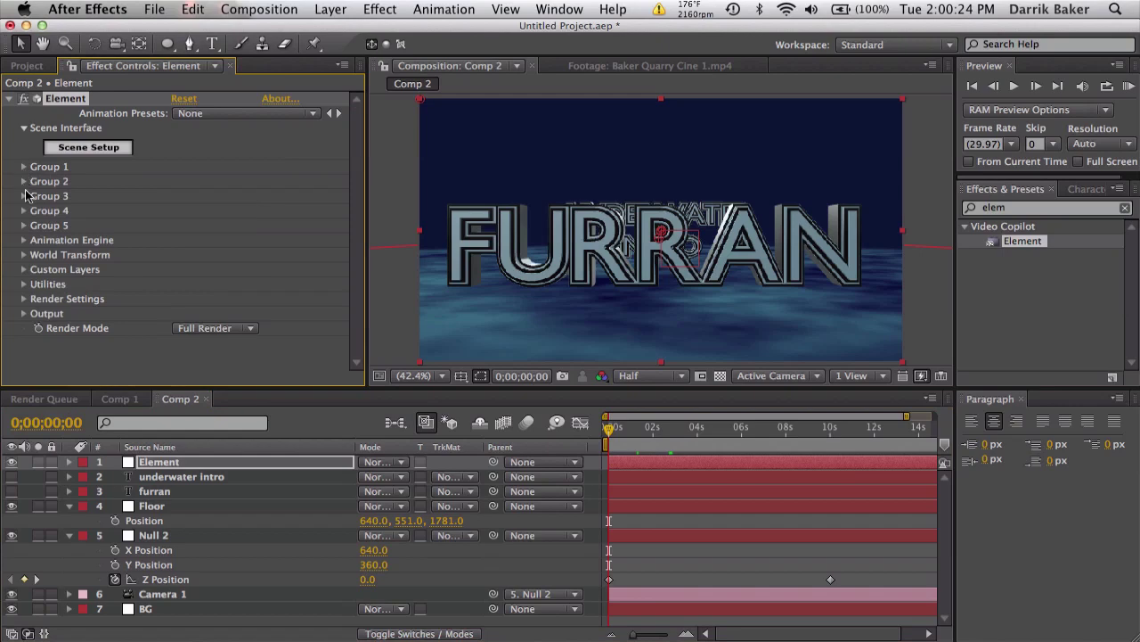
click(24, 299)
scroll(24, 304, down, 5)
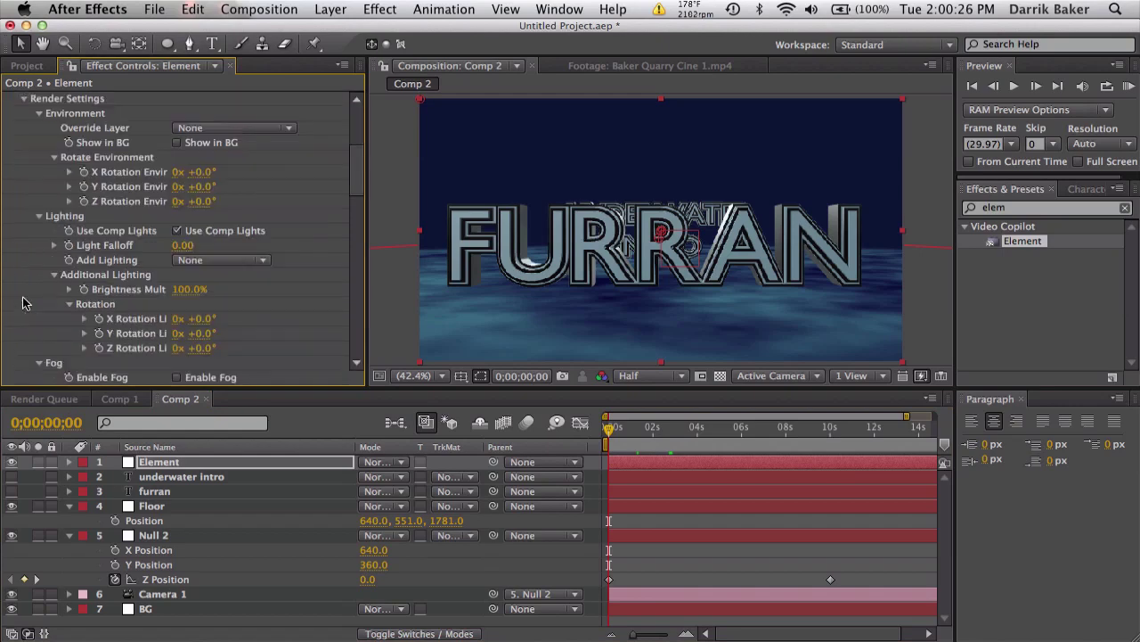
click(213, 264)
click(236, 356)
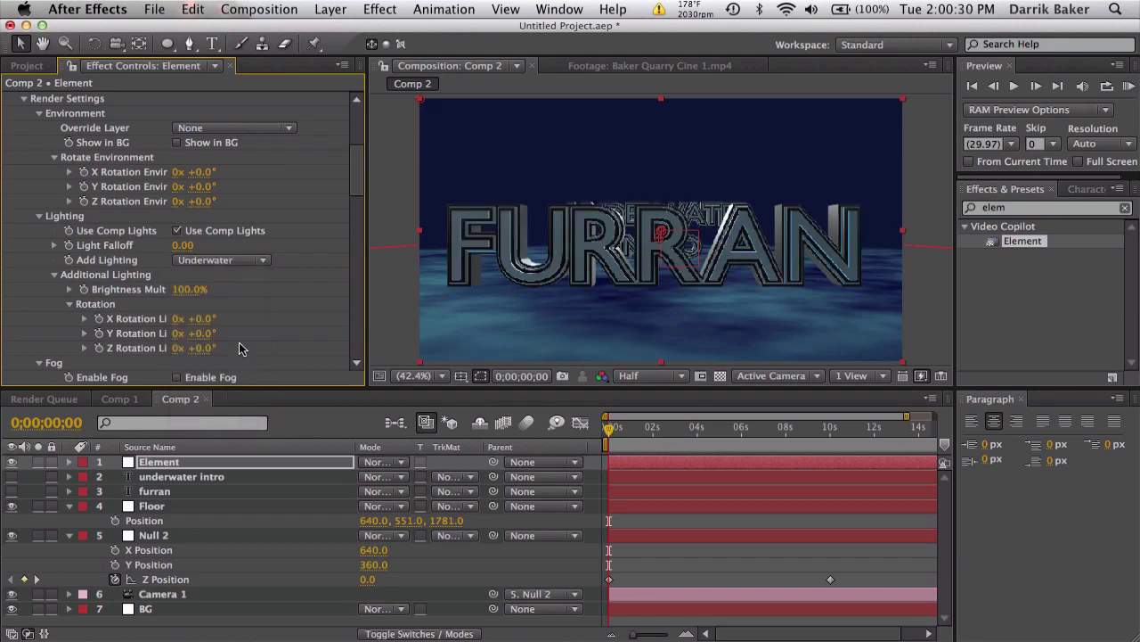
click(184, 290)
text(400)
key(Return)
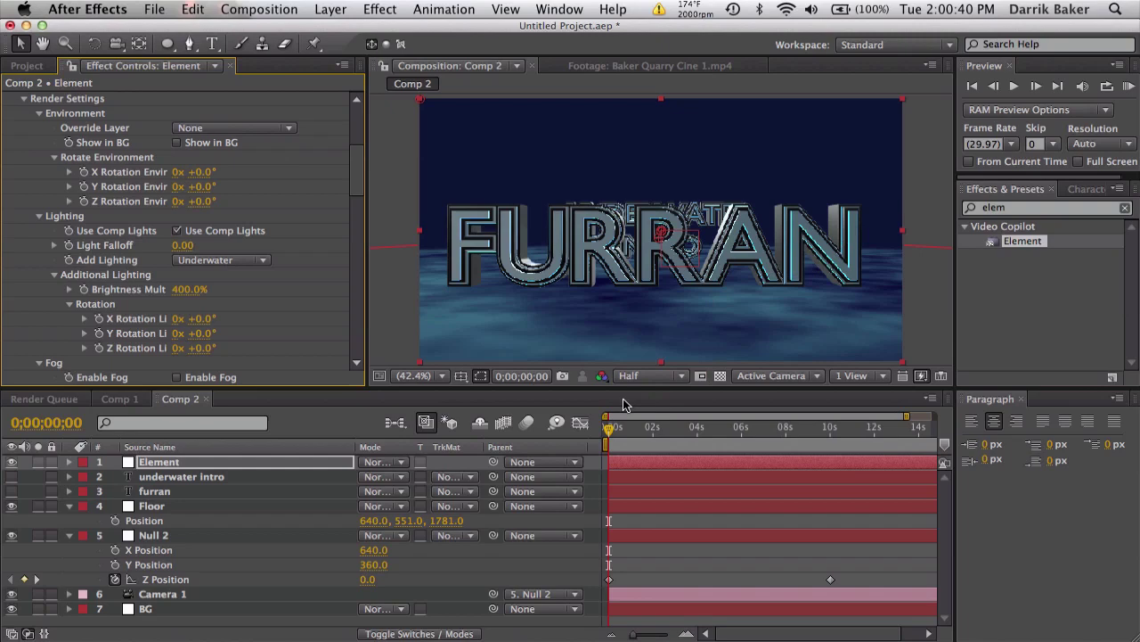
Step: Collapse the Floor and null layers and create a white 1280 x 720 solid named Waves
click(69, 506)
click(70, 521)
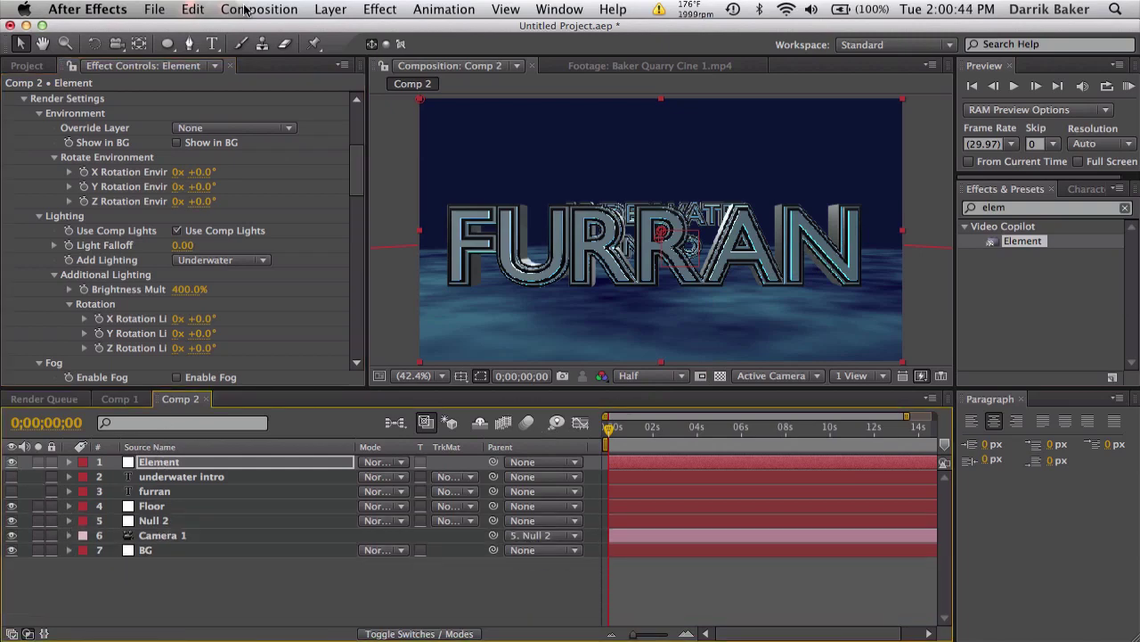
click(329, 9)
mouse_move(347, 27)
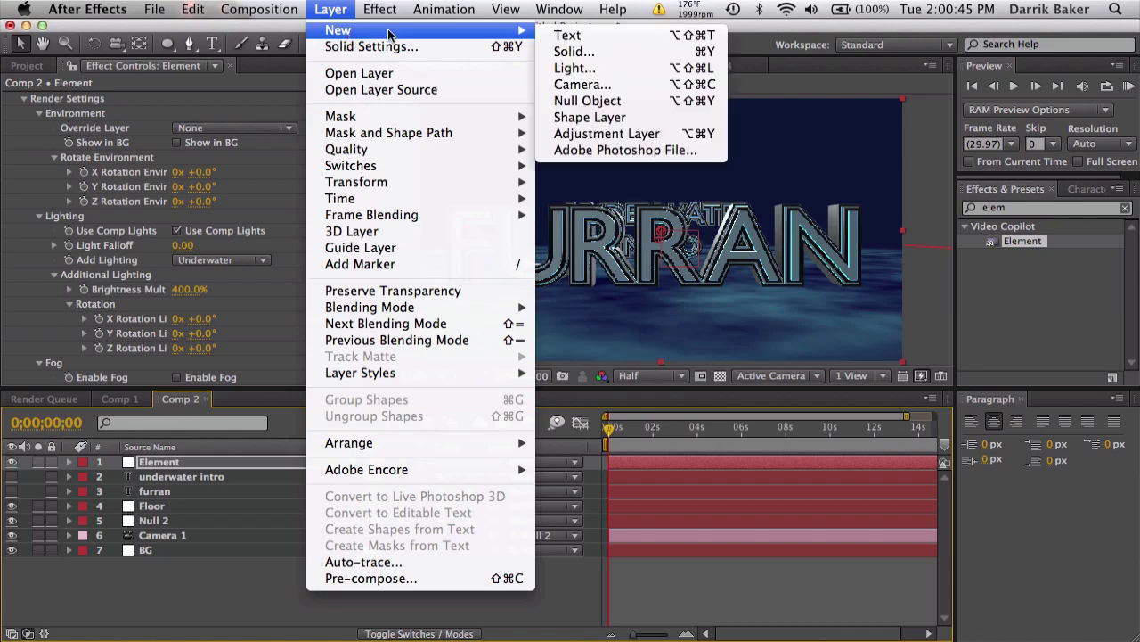
click(588, 49)
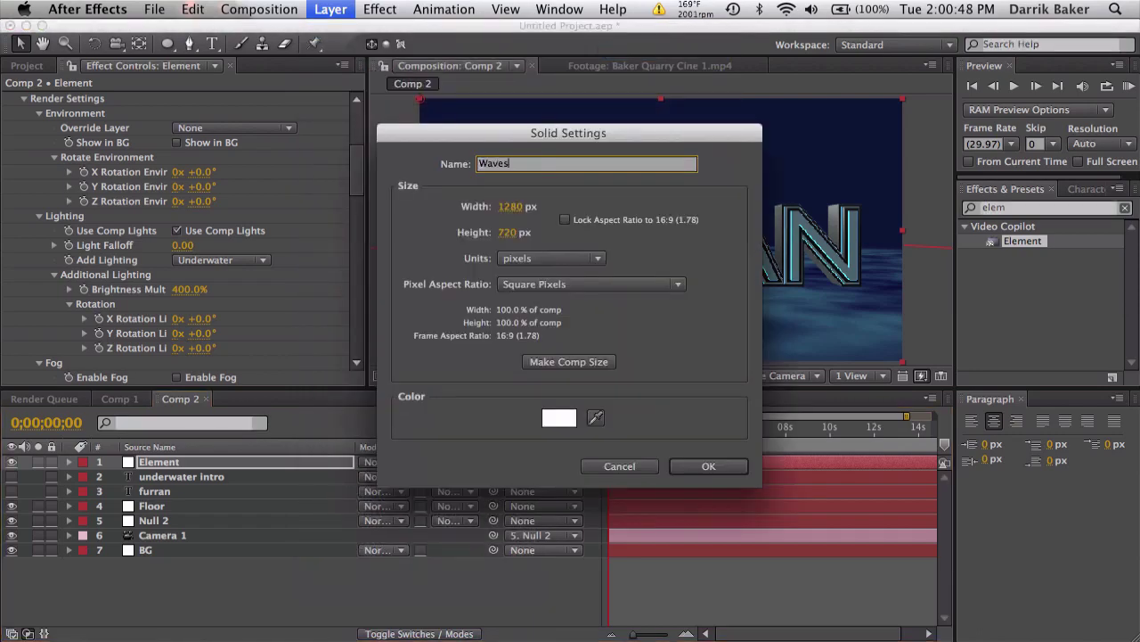
key(Return)
Step: Find the Trapcode Form effect and apply it to the Waves layer
click(1049, 207)
text(form)
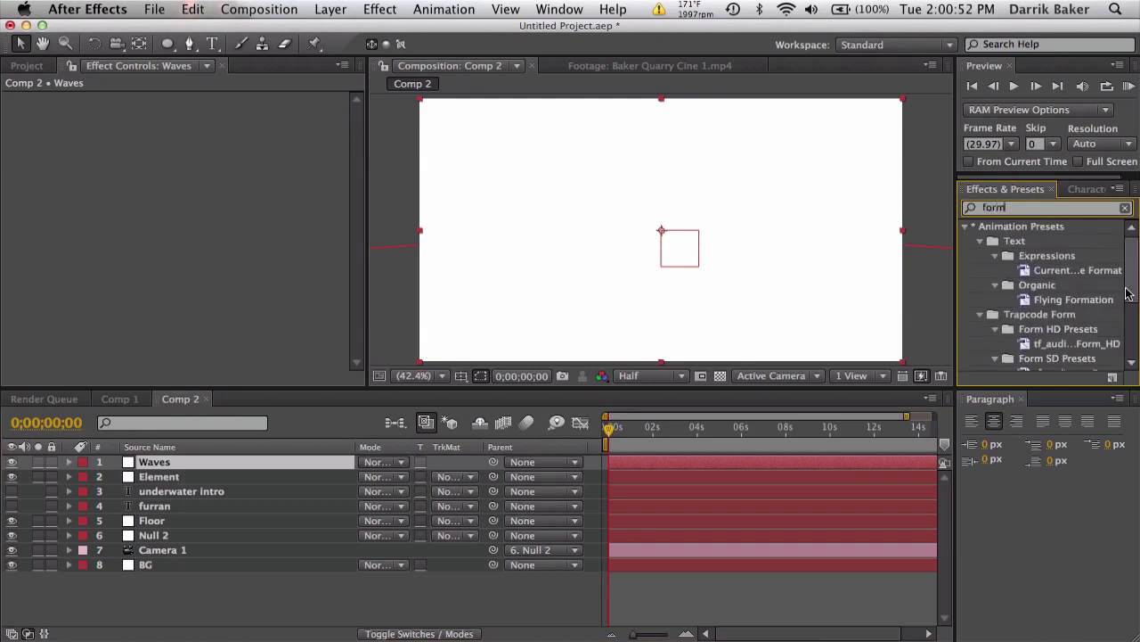
scroll(1023, 362, down, 5)
drag(1016, 362, 825, 464)
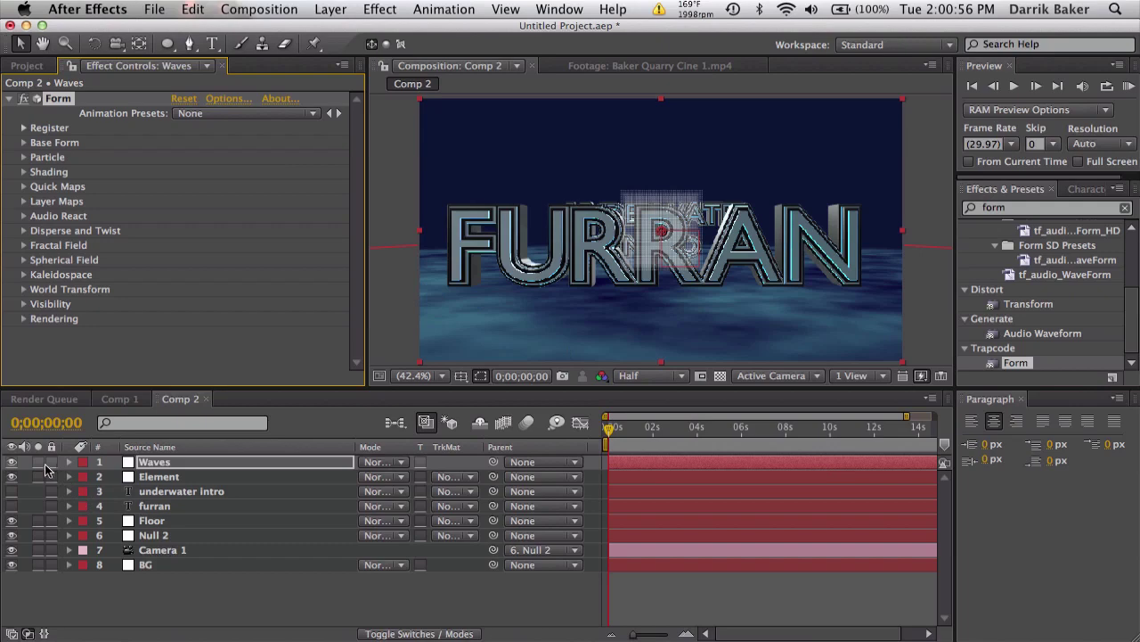
Step: Solo the Waves layer and preview it at 100% magnification and full resolution
click(39, 461)
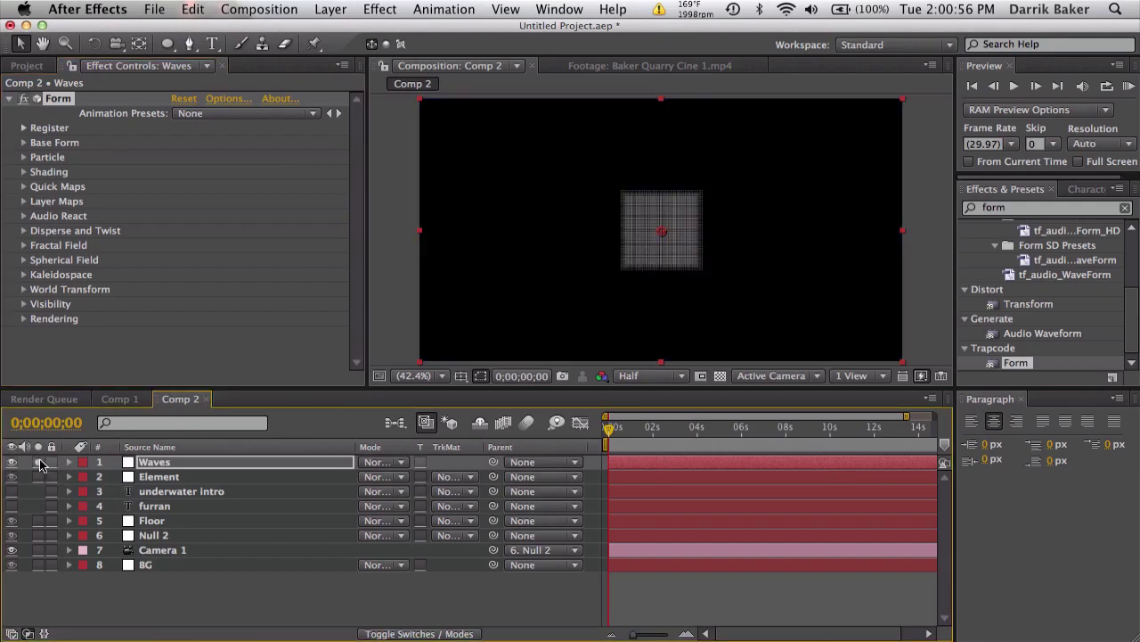
click(435, 375)
click(424, 550)
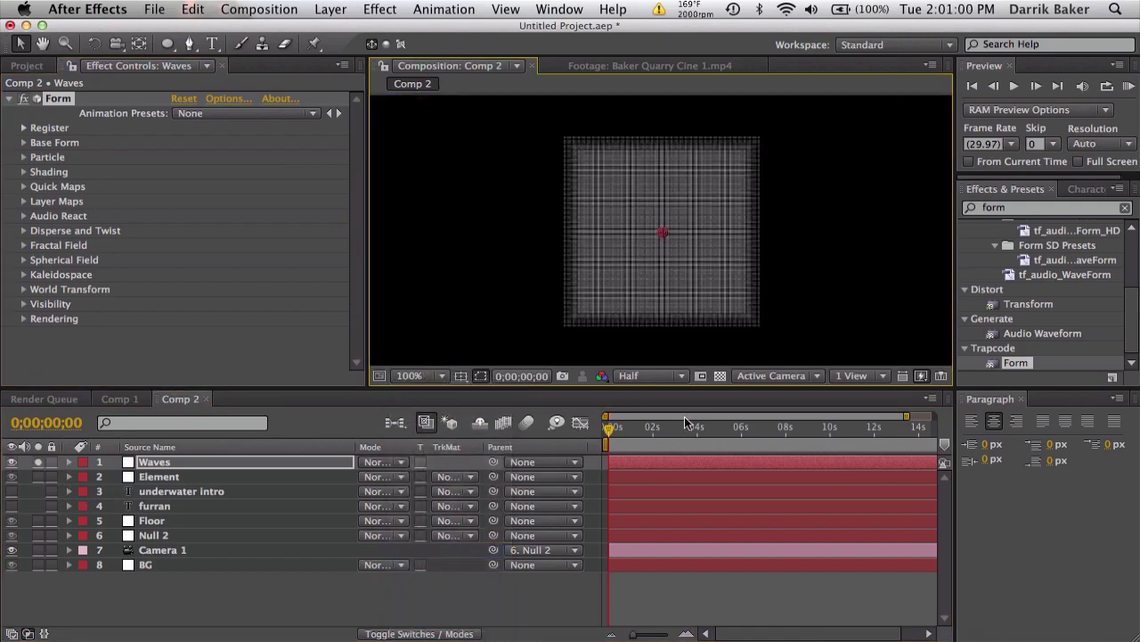
click(675, 380)
click(640, 410)
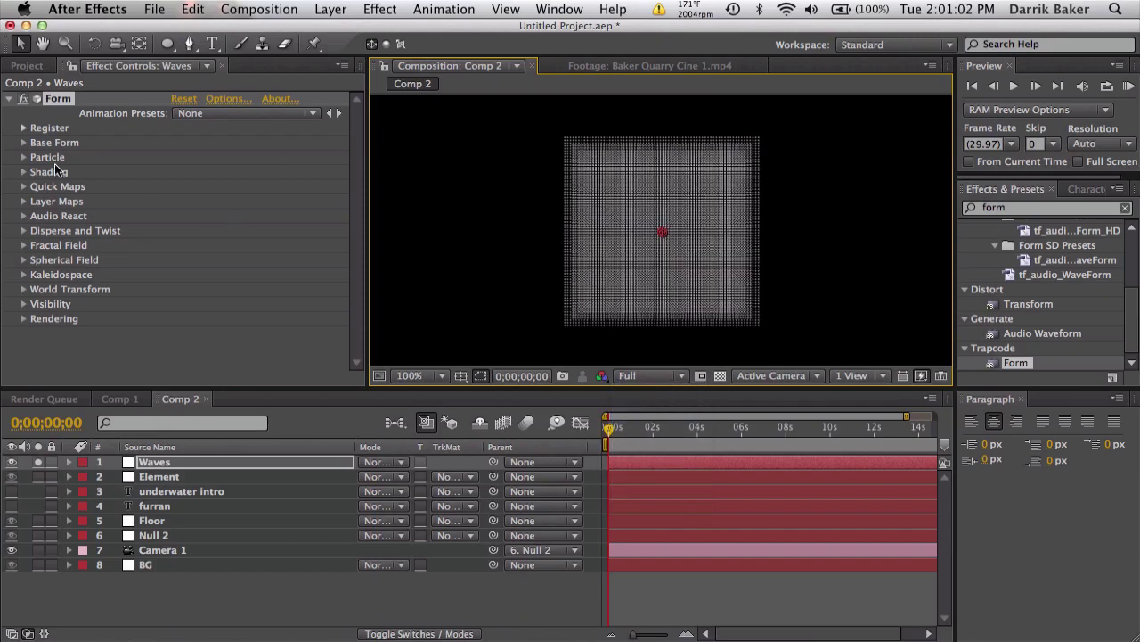
Step: Set Form's Particles in Z to 1 and X Rotation to 90° to lay the grid flat
click(24, 142)
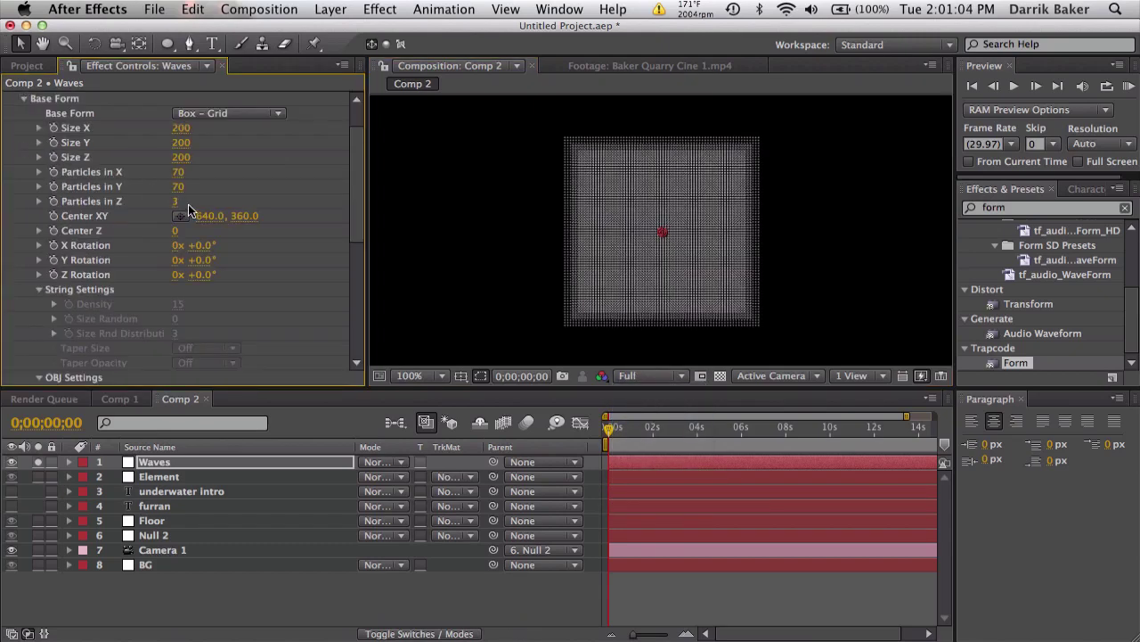
click(175, 201)
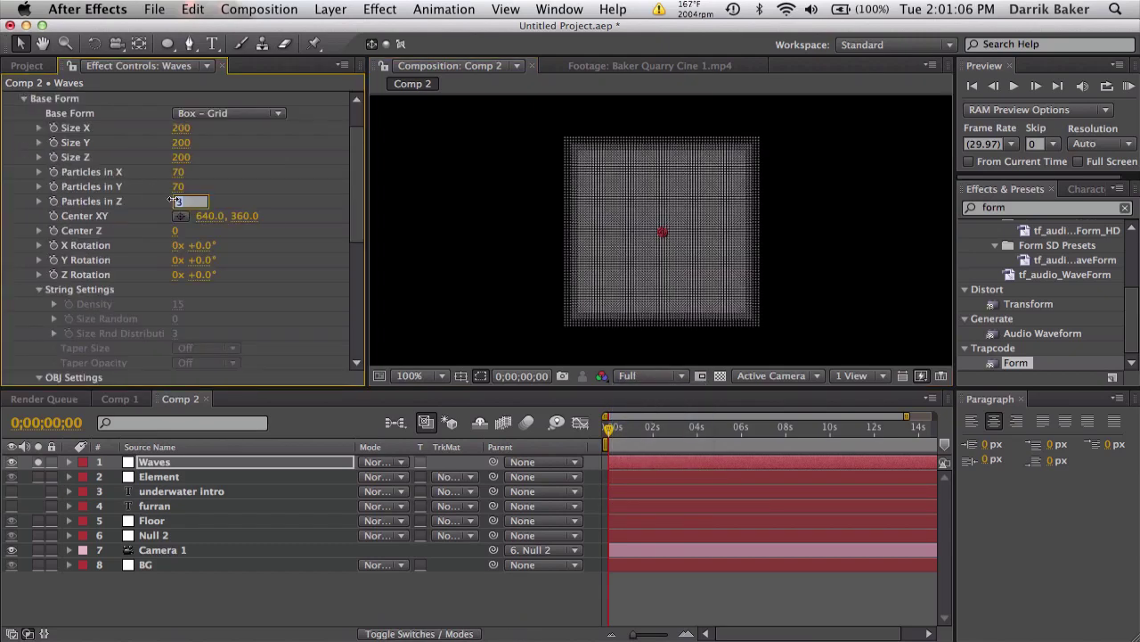
text(1)
key(Return)
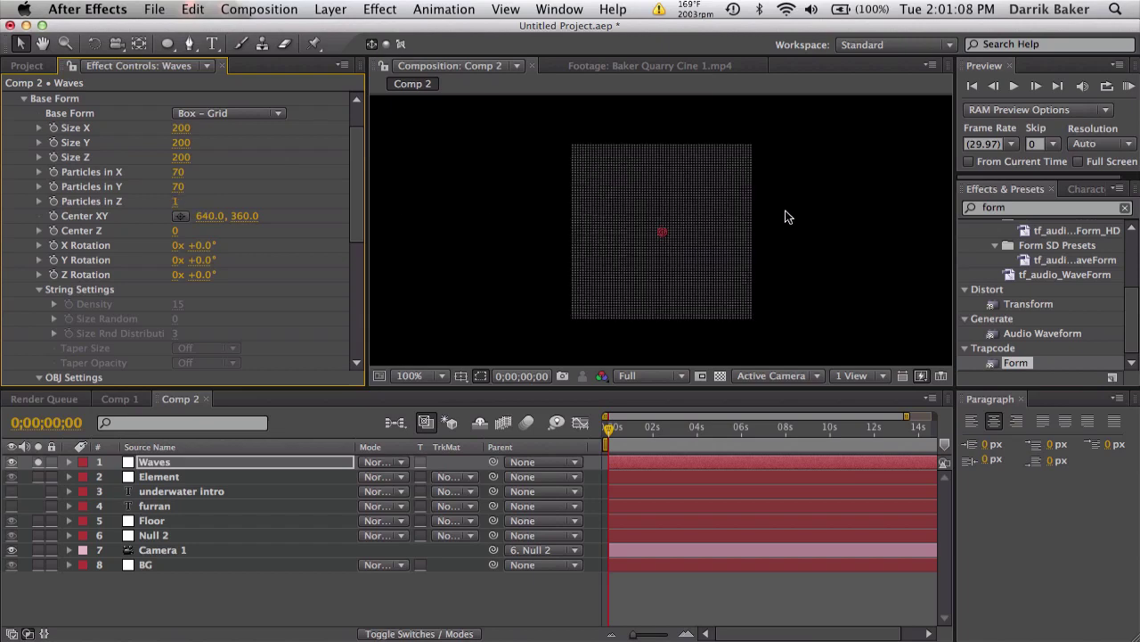
click(203, 248)
text(90)
key(Return)
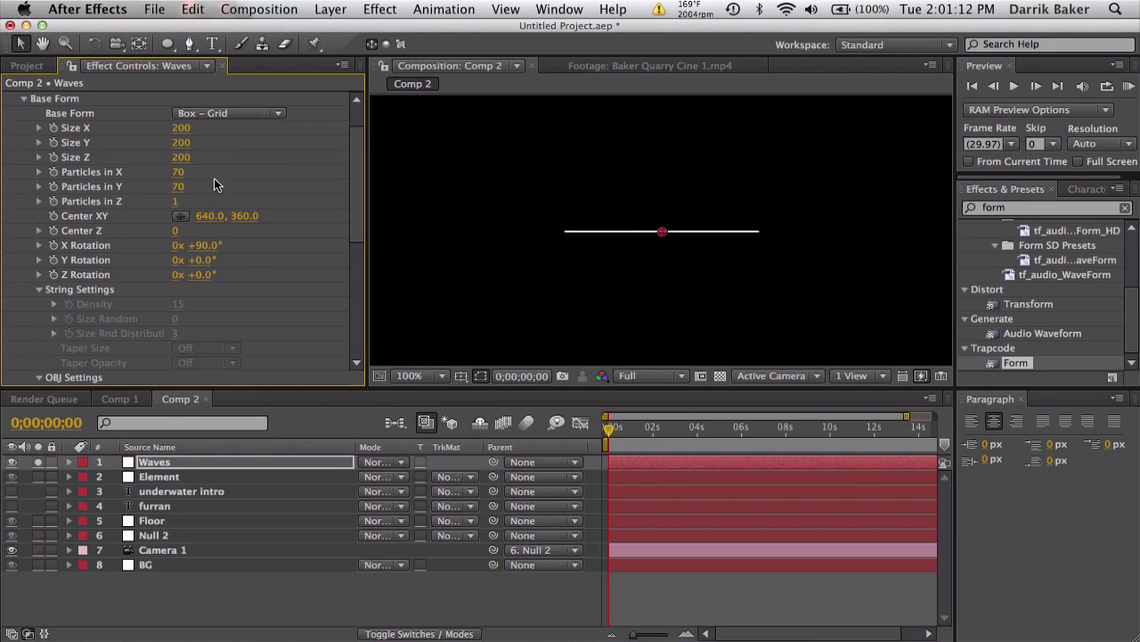
Step: Raise the Form grid to Center XY 640, 233, widen its Size X to 1530, and fit the composition in view
drag(246, 217, 147, 196)
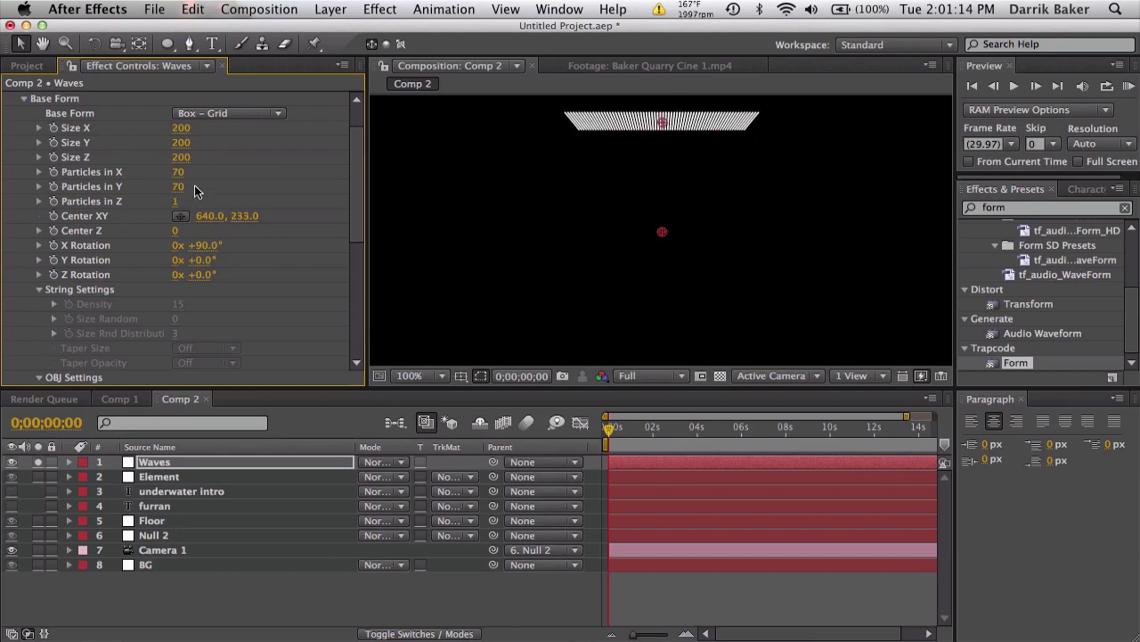
drag(178, 130, 433, 318)
click(412, 376)
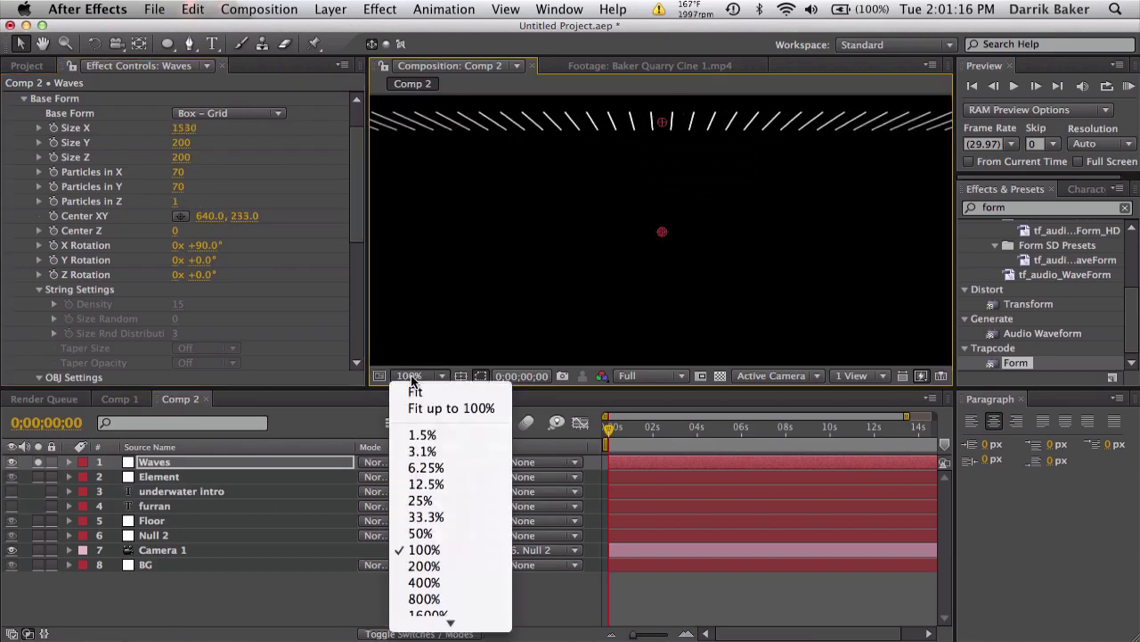
click(415, 393)
Step: Enlarge the Form grid to Size X 3710 and Size Y 3360, with 329 particles in X and 291 in Y
drag(184, 128, 339, 128)
drag(190, 142, 390, 156)
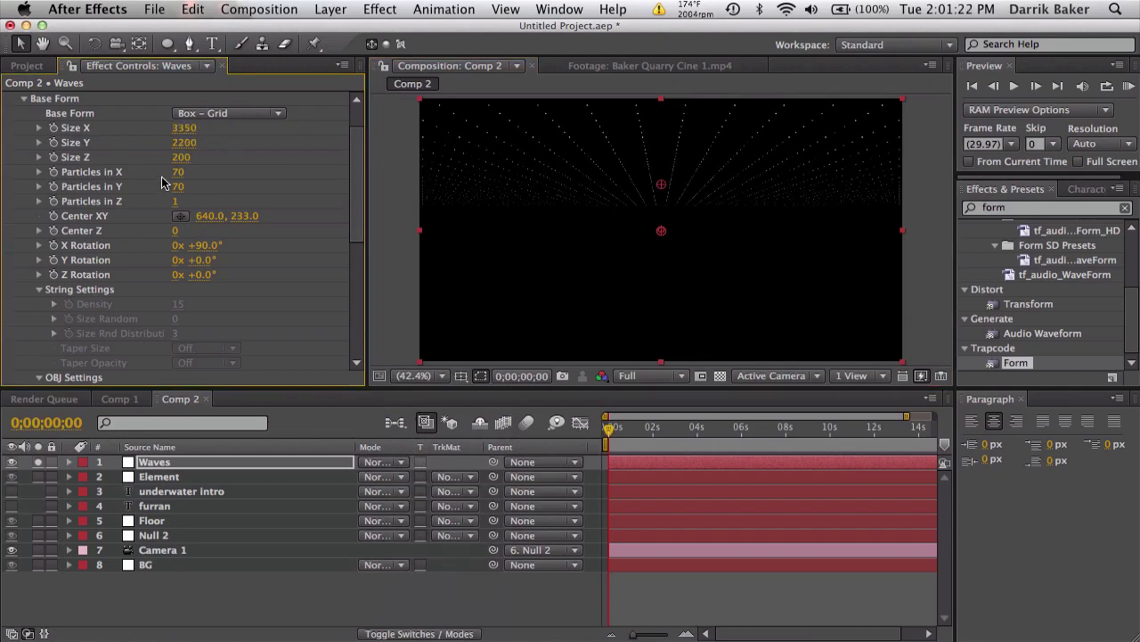
drag(180, 172, 419, 186)
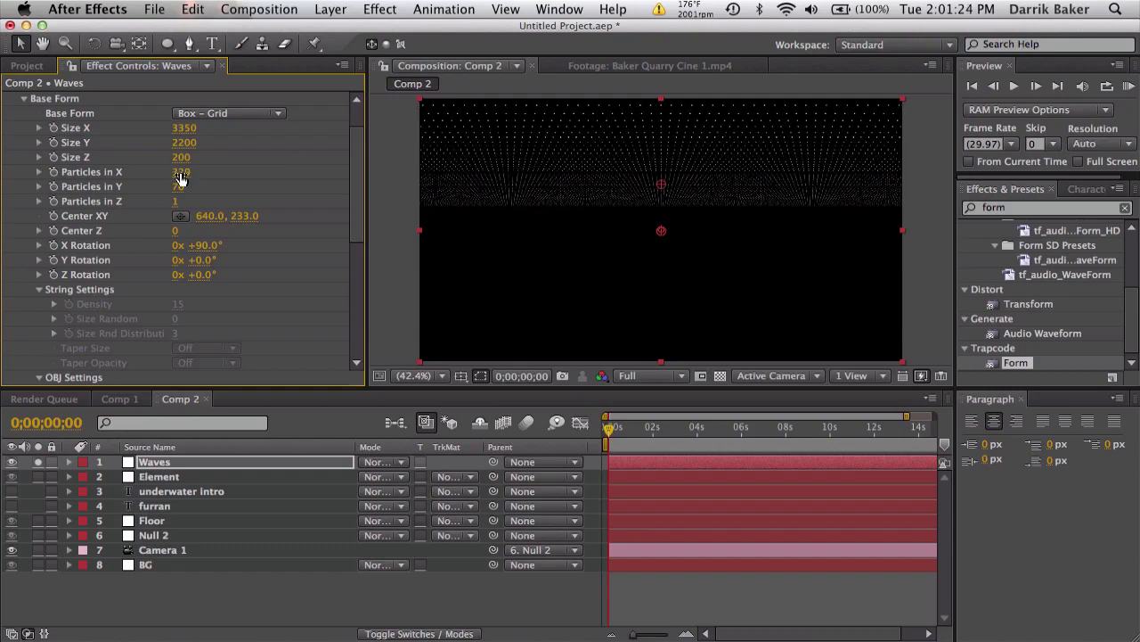
drag(178, 186, 258, 145)
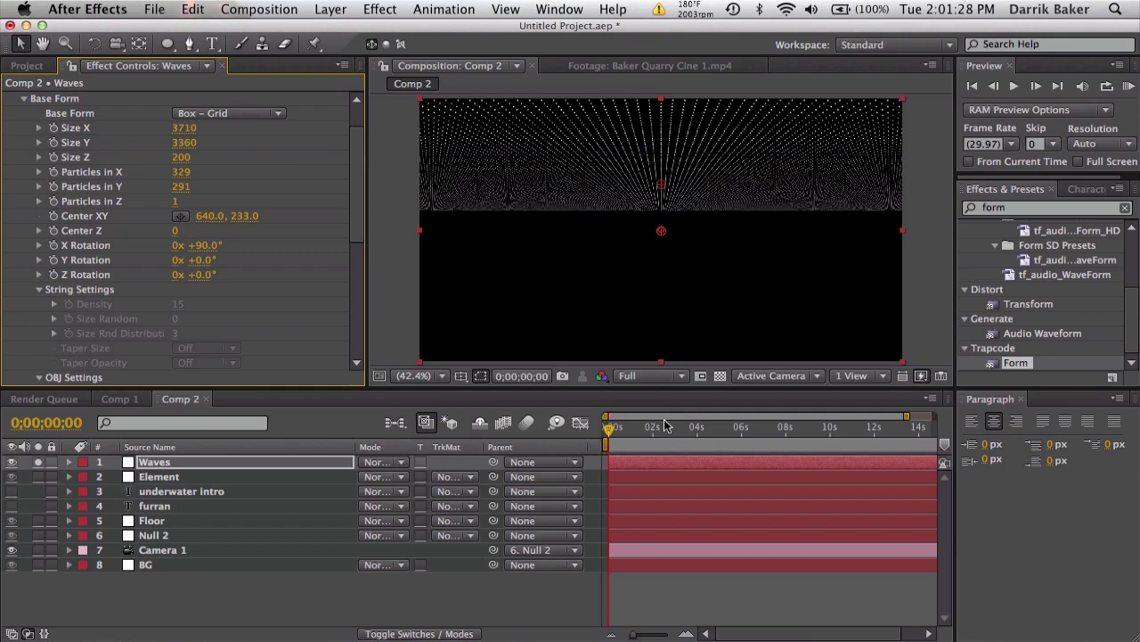
Step: Check the grid at 0;00;06;06, set its Size Y to 5420, and lower it to Center XY 640, 301
drag(619, 444, 746, 444)
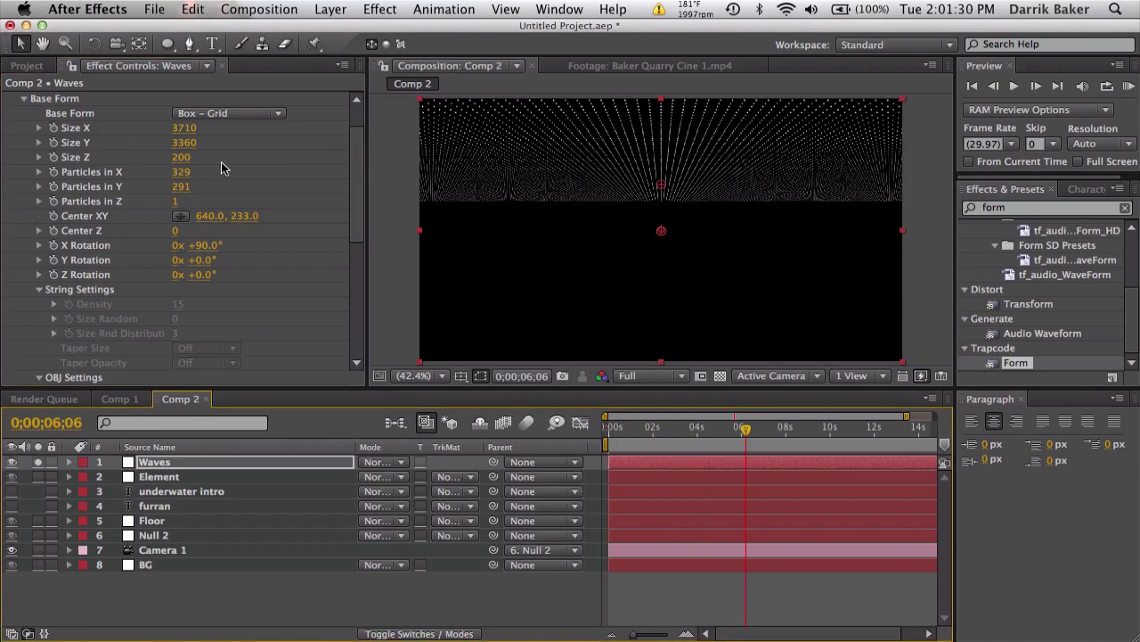
drag(185, 143, 374, 148)
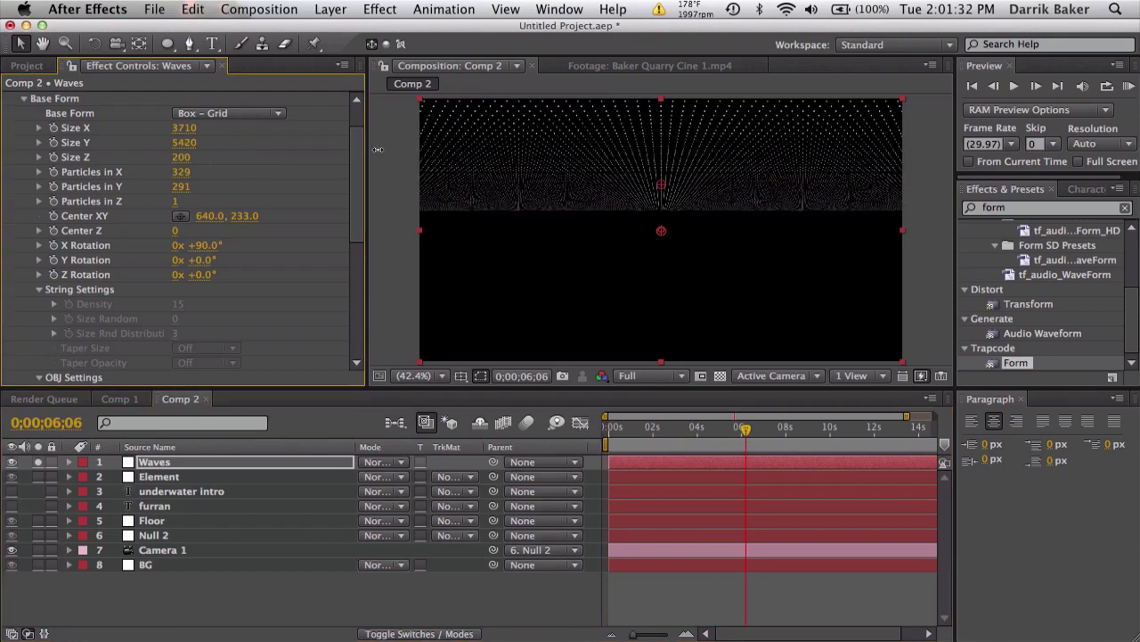
drag(649, 427, 607, 427)
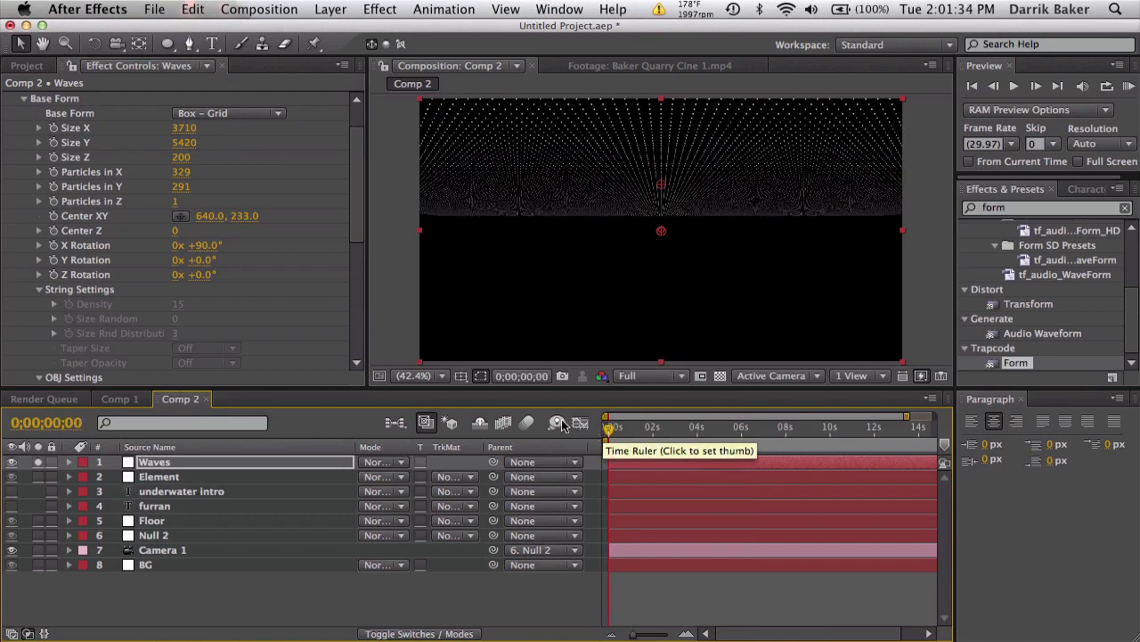
drag(243, 215, 306, 220)
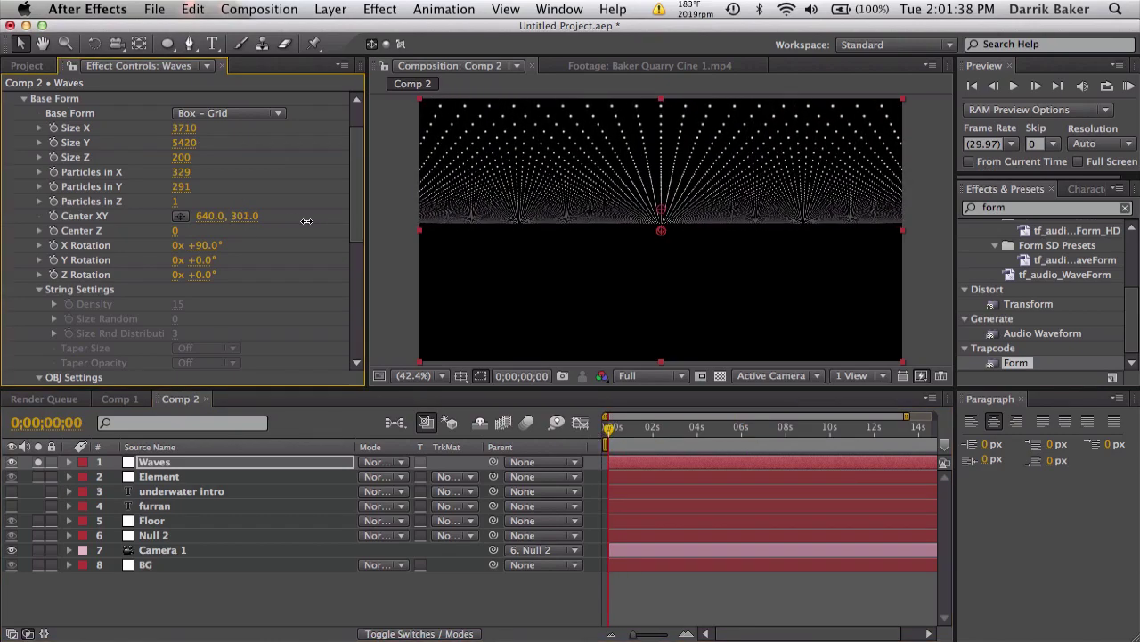
Step: Turn off solo for the Waves layer and place it directly below the Element layer
click(38, 461)
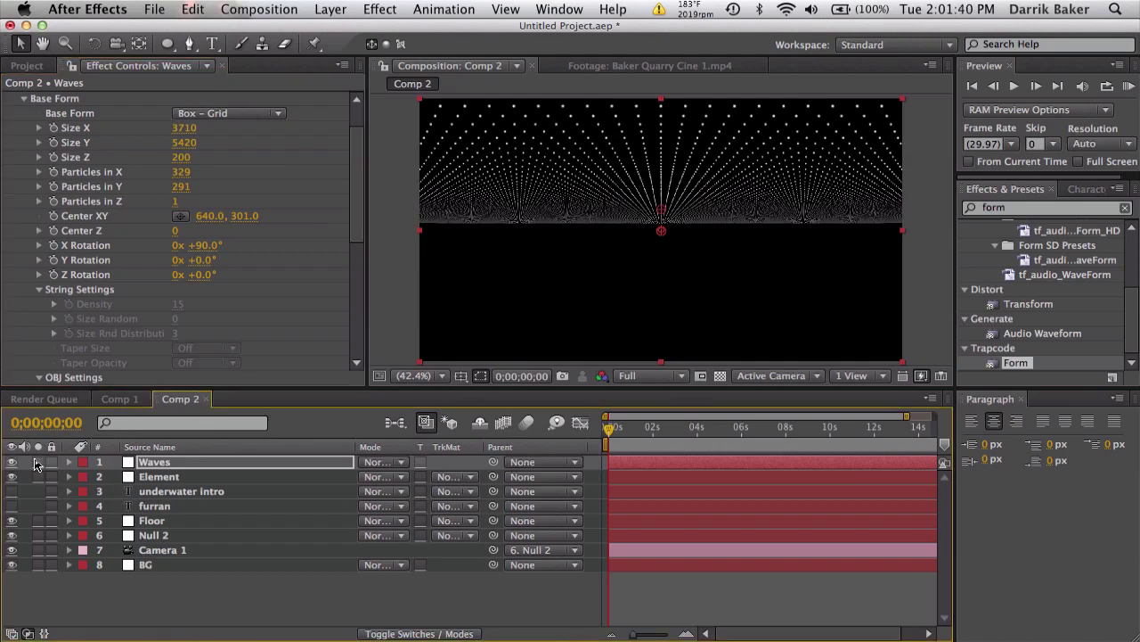
drag(163, 462, 164, 486)
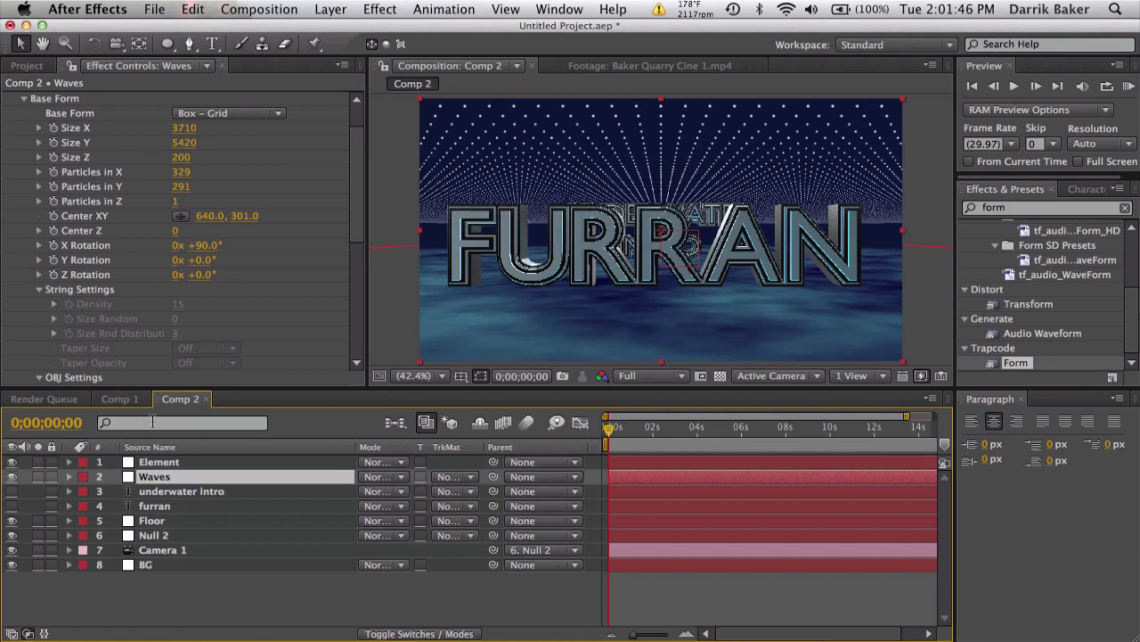
click(166, 463)
click(167, 479)
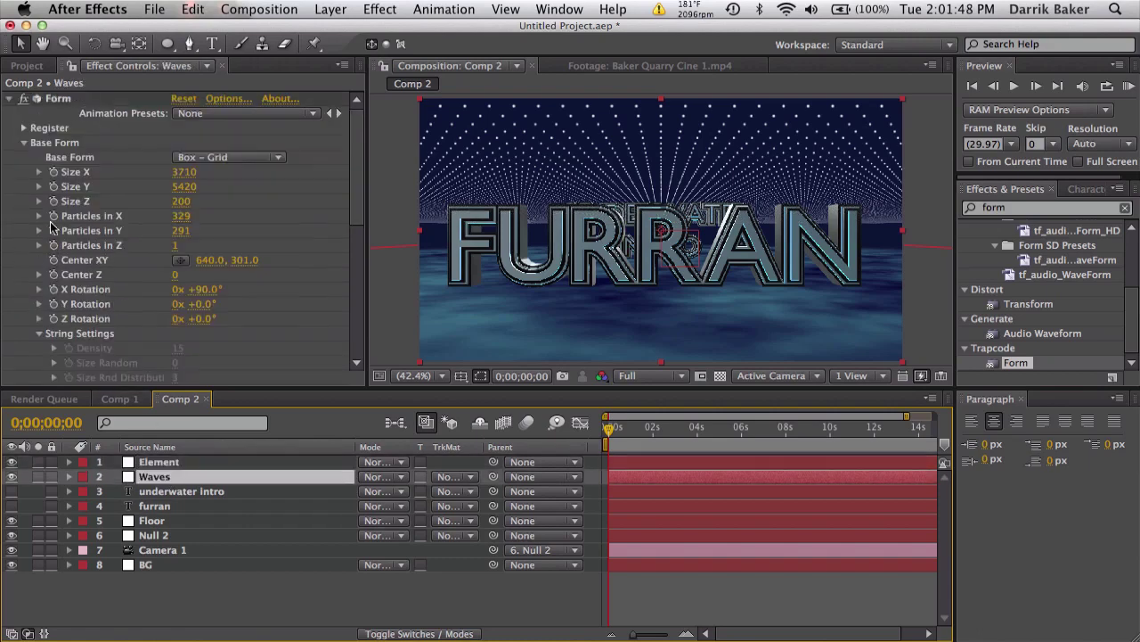
Step: Set Displace to 73 and F Scale to 3 in Form's Fractal Field settings
click(25, 143)
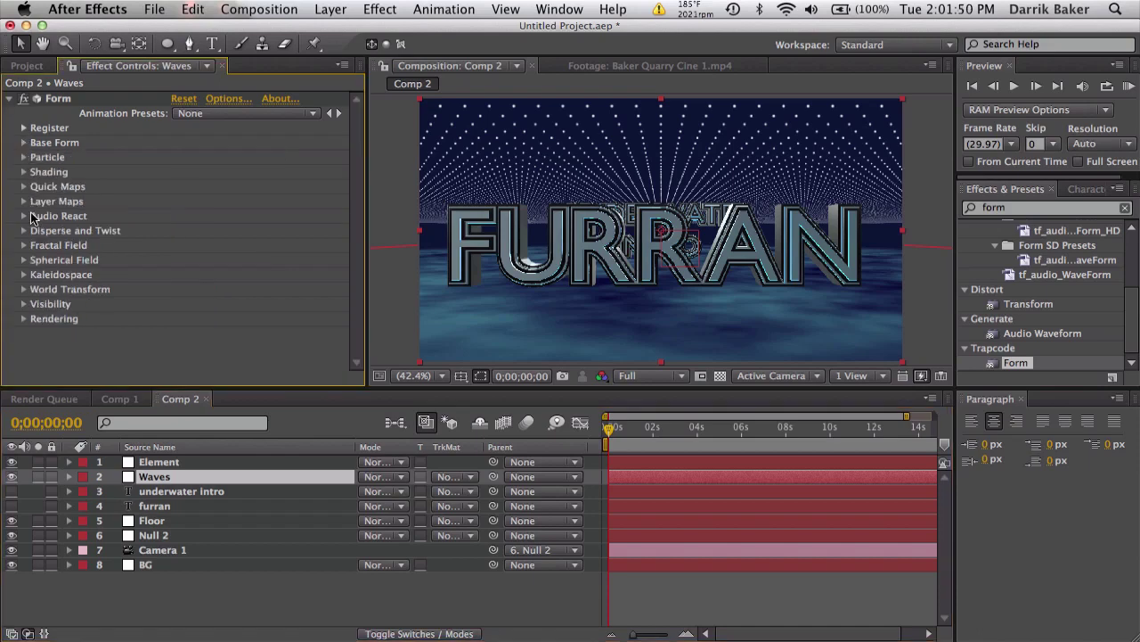
click(23, 245)
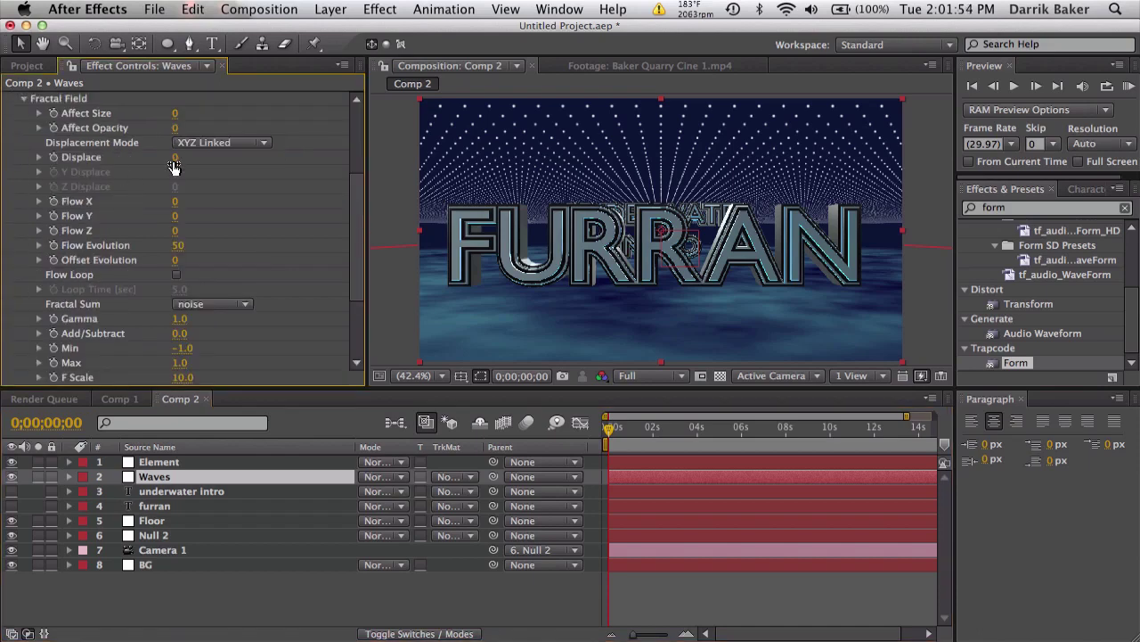
drag(175, 162, 236, 157)
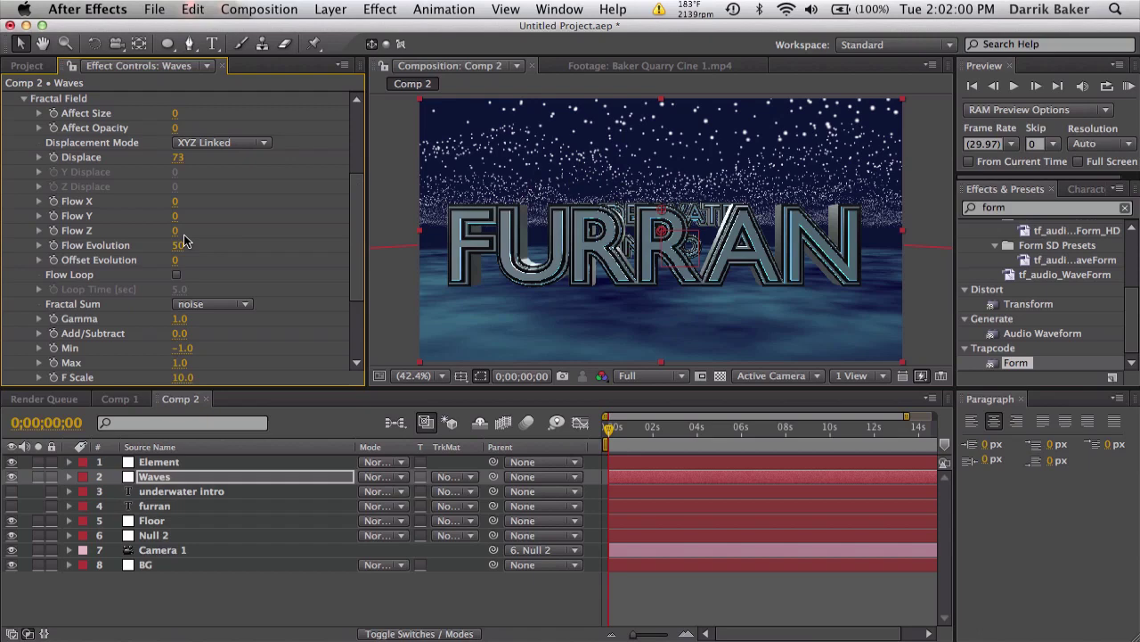
scroll(184, 235, down, 3)
click(183, 377)
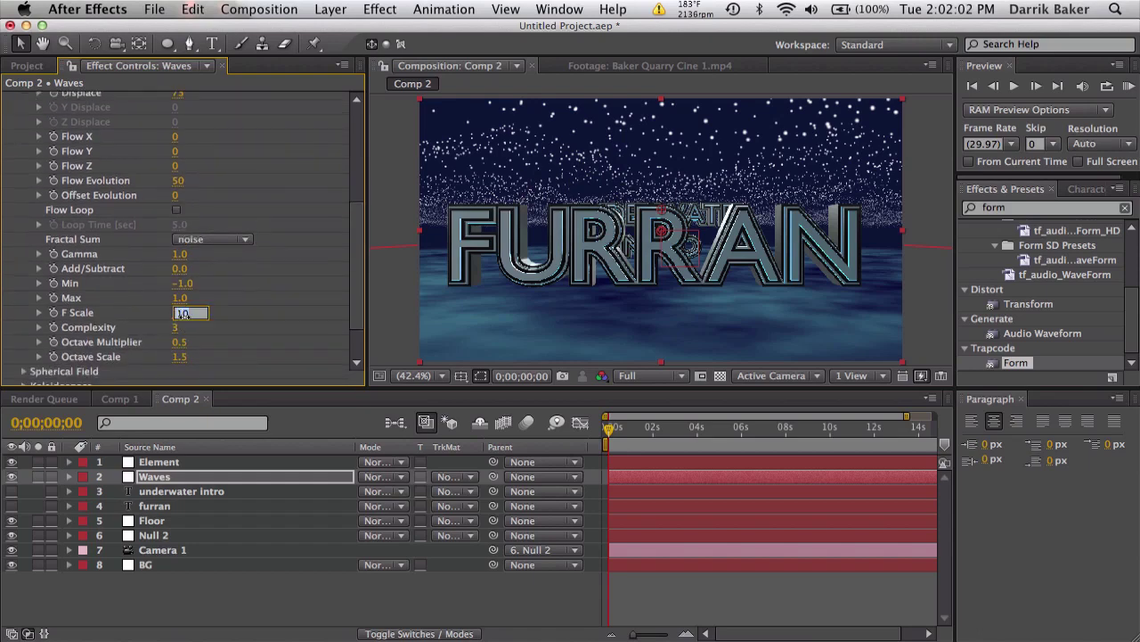
text(2)
key(Return)
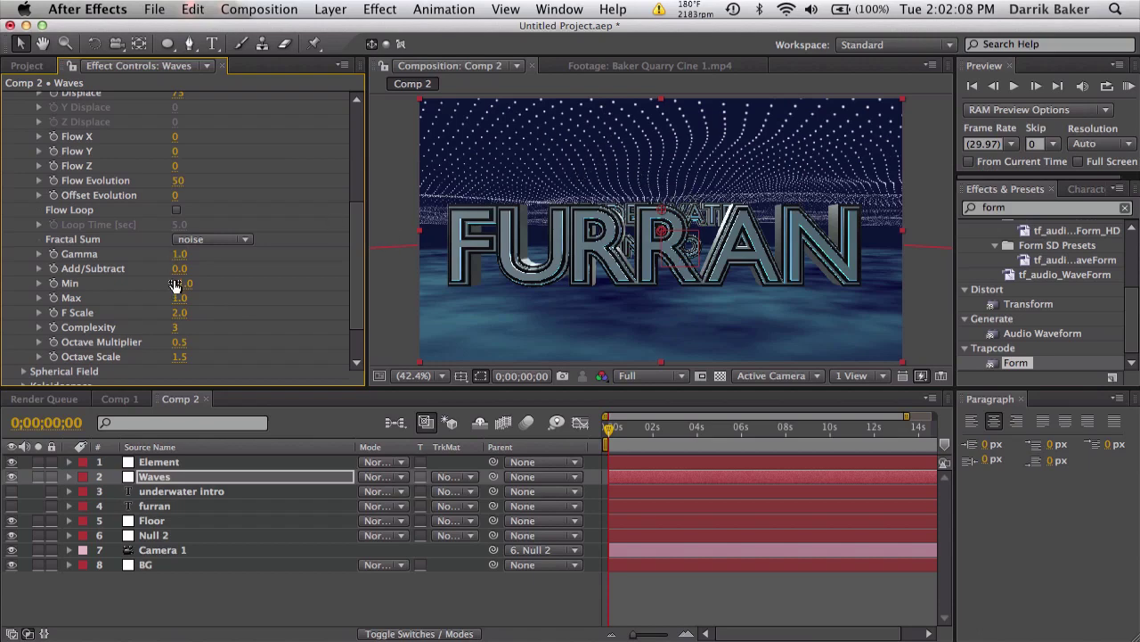
click(180, 312)
key(Return)
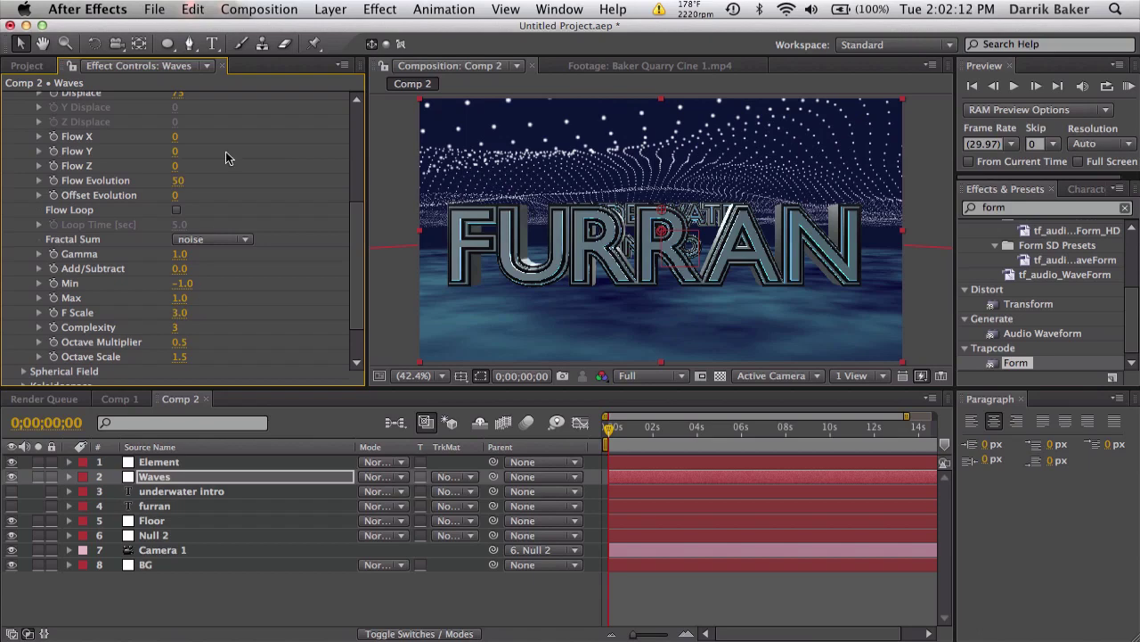
Step: Lower the Fractal Field's Displace to 67 and check the waves over the first frames
scroll(207, 234, up, 5)
mouse_move(177, 174)
mouse_down()
mouse_move(152, 172)
mouse_move(192, 177)
mouse_up()
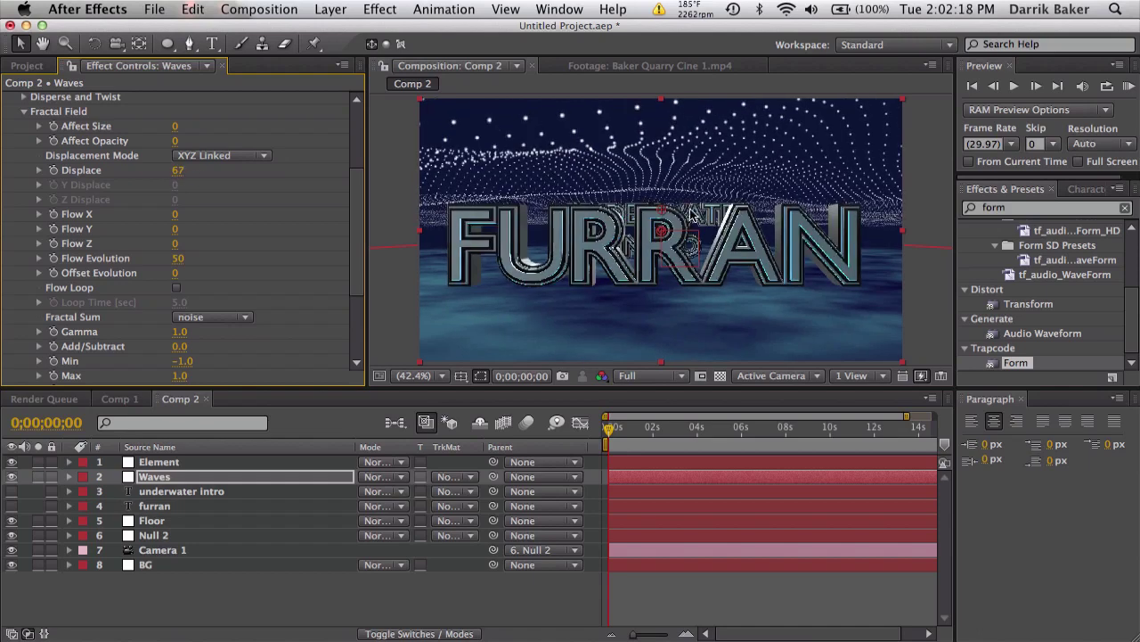
click(621, 428)
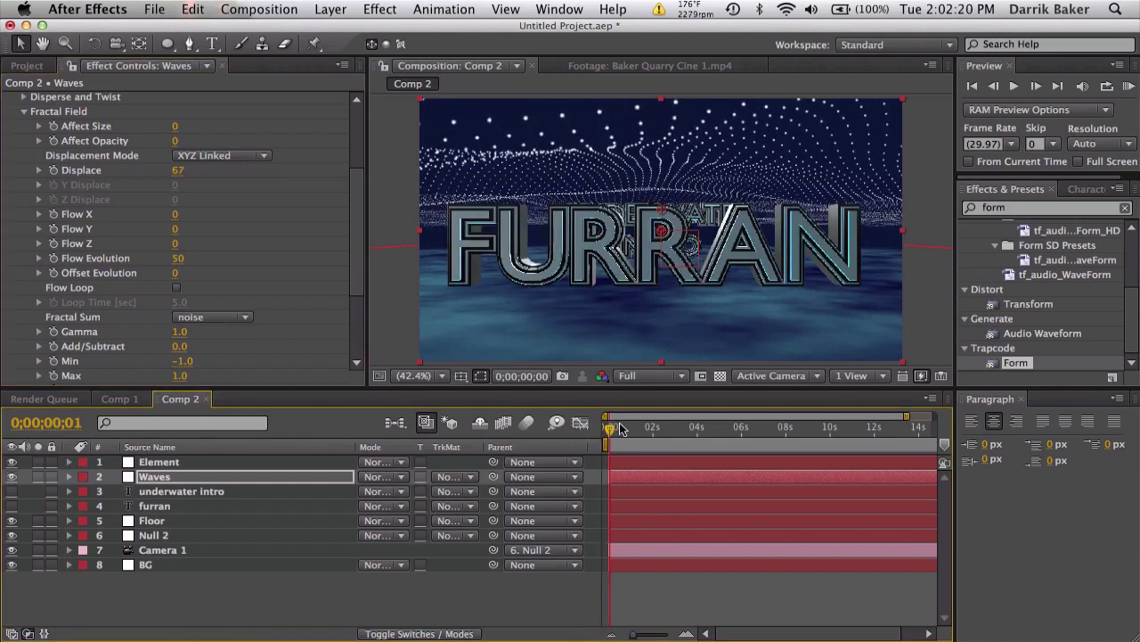
drag(629, 428, 610, 429)
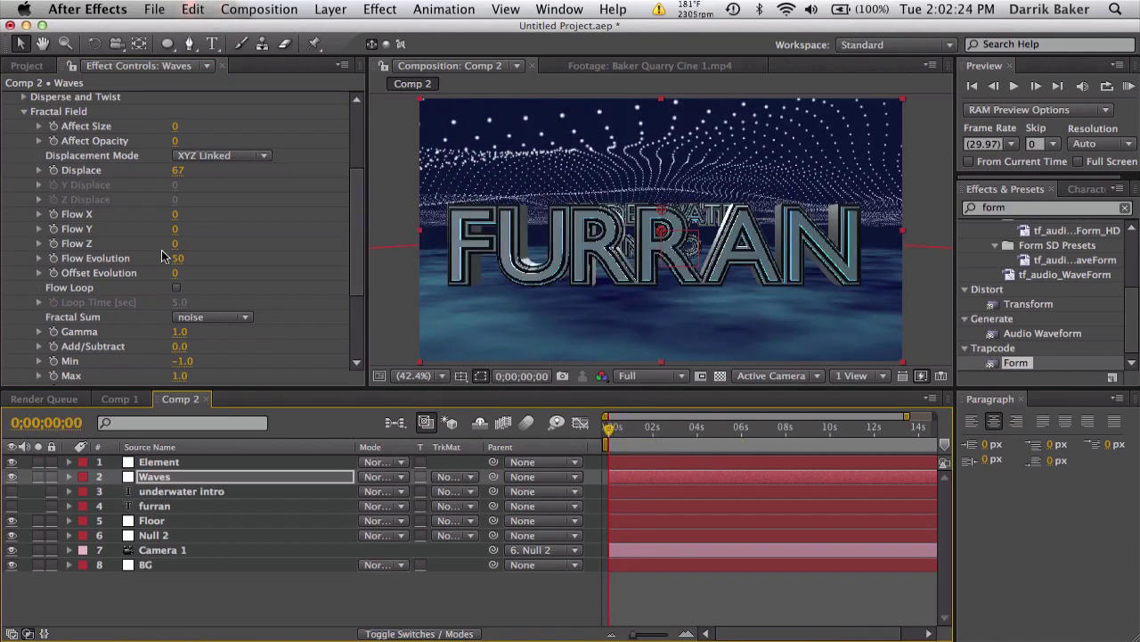
Step: Set the Fractal Field's Flow X to 50 and check the wave motion within the first second, stopping at 0;00;00;04
scroll(212, 257, down, 1)
scroll(203, 323, up, 2)
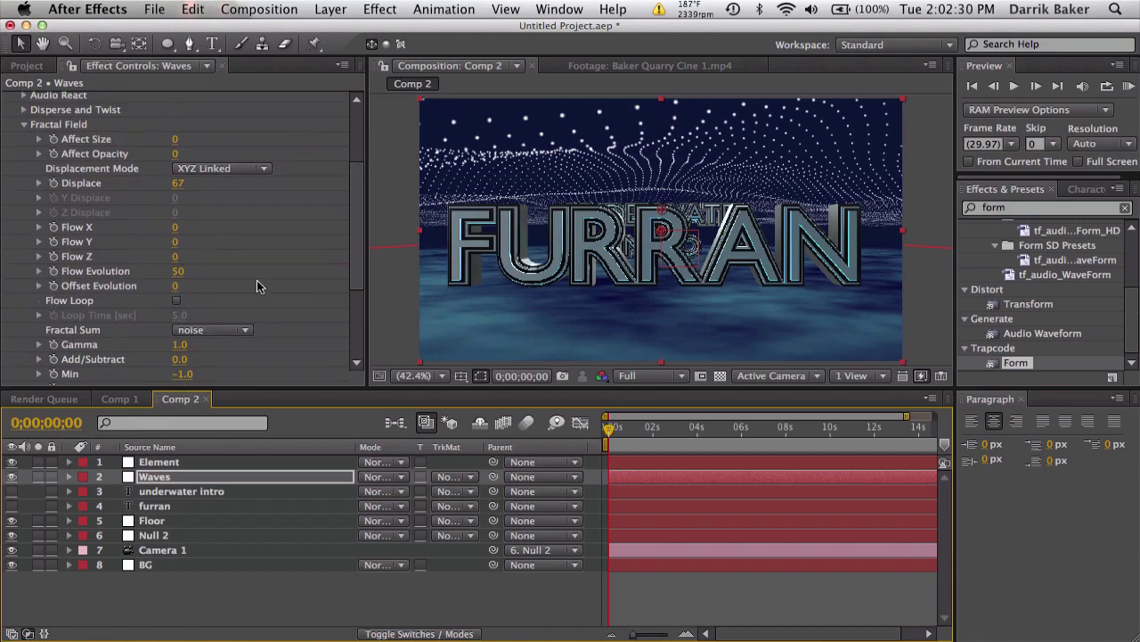
click(177, 227)
text(50)
key(Return)
click(623, 426)
mouse_move(623, 427)
mouse_down()
mouse_move(659, 428)
mouse_move(626, 429)
mouse_up()
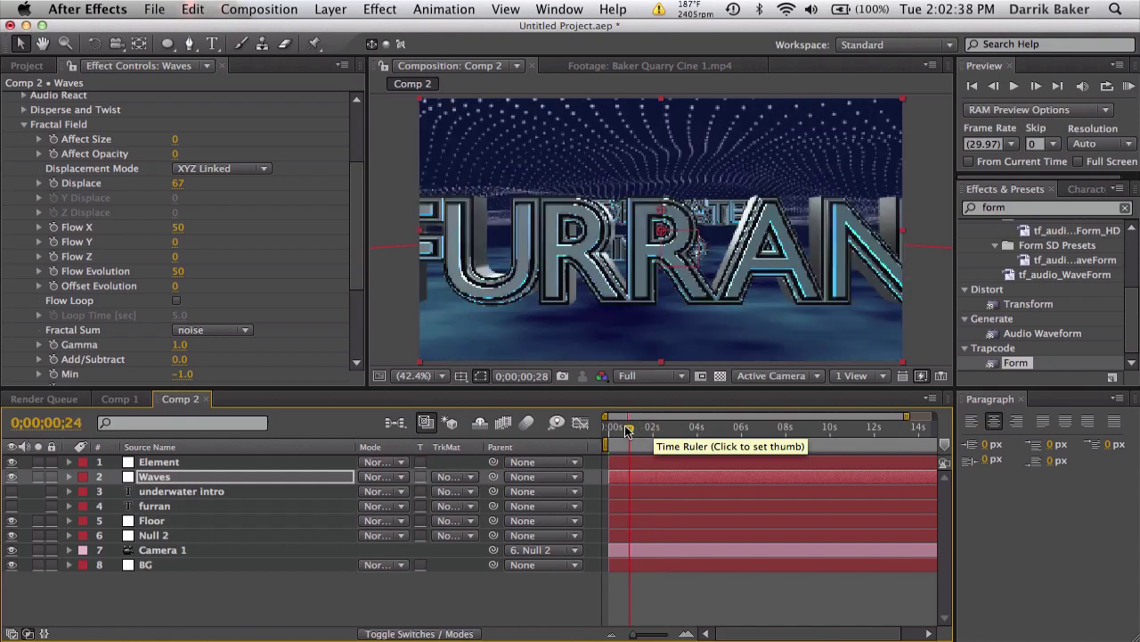
click(621, 428)
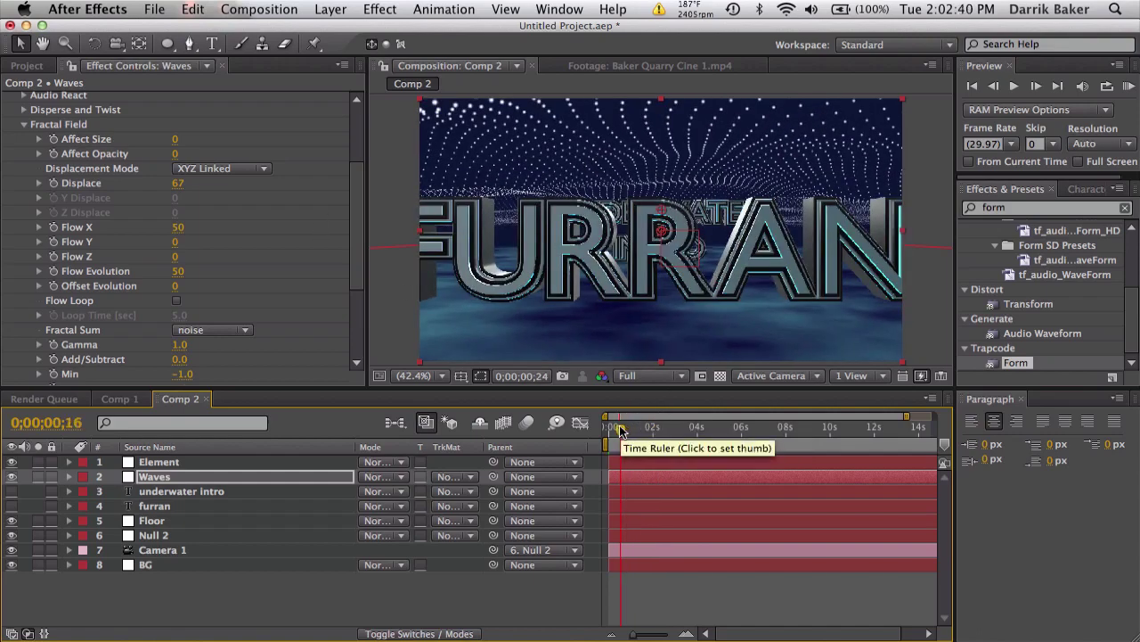
click(612, 429)
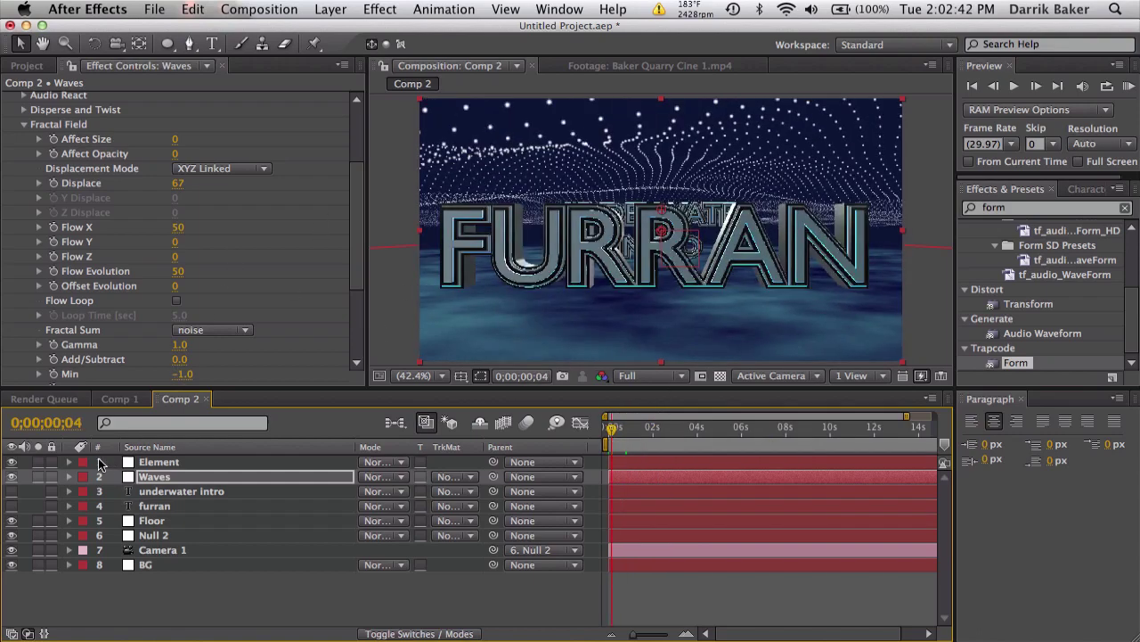
Step: Solo the Waves and Floor layers and change Form's particle color to a light blue
click(39, 476)
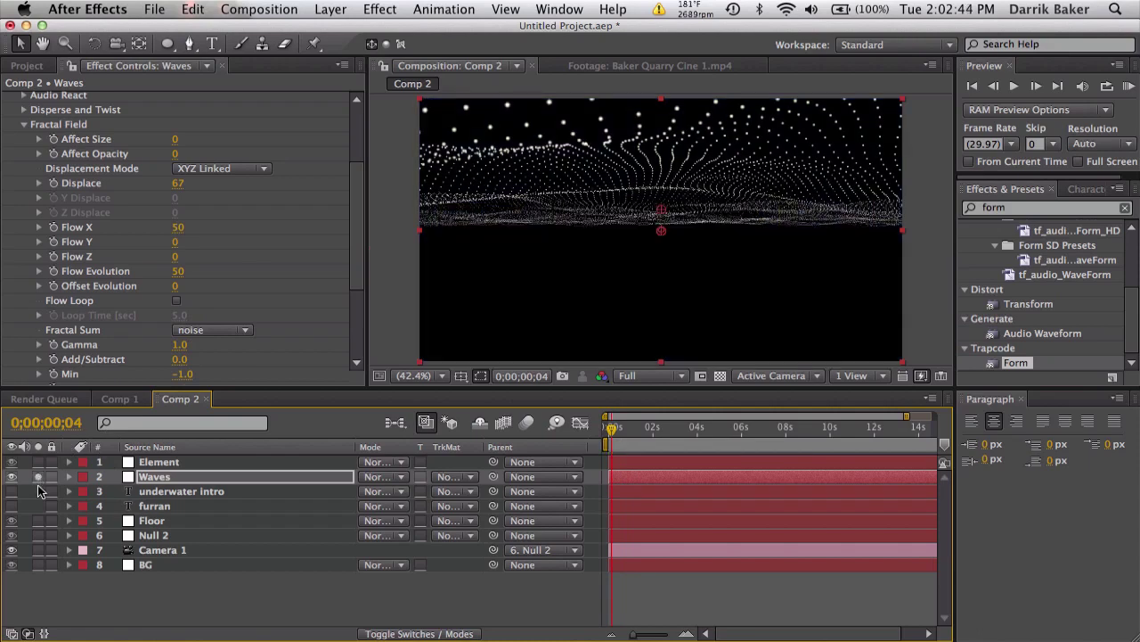
click(38, 521)
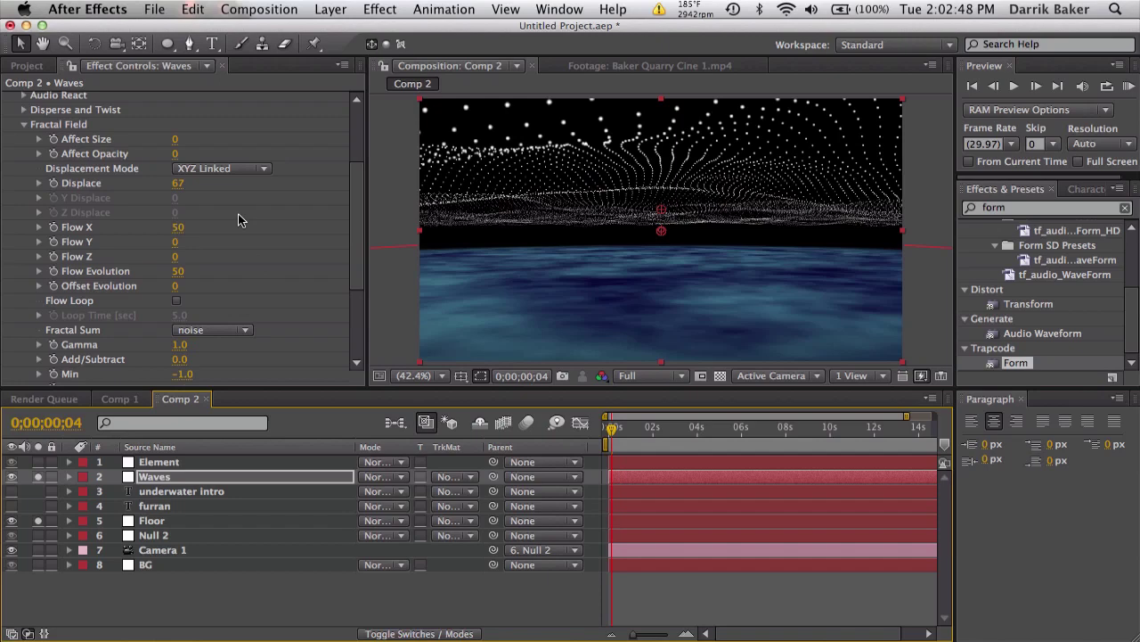
scroll(238, 214, up, 5)
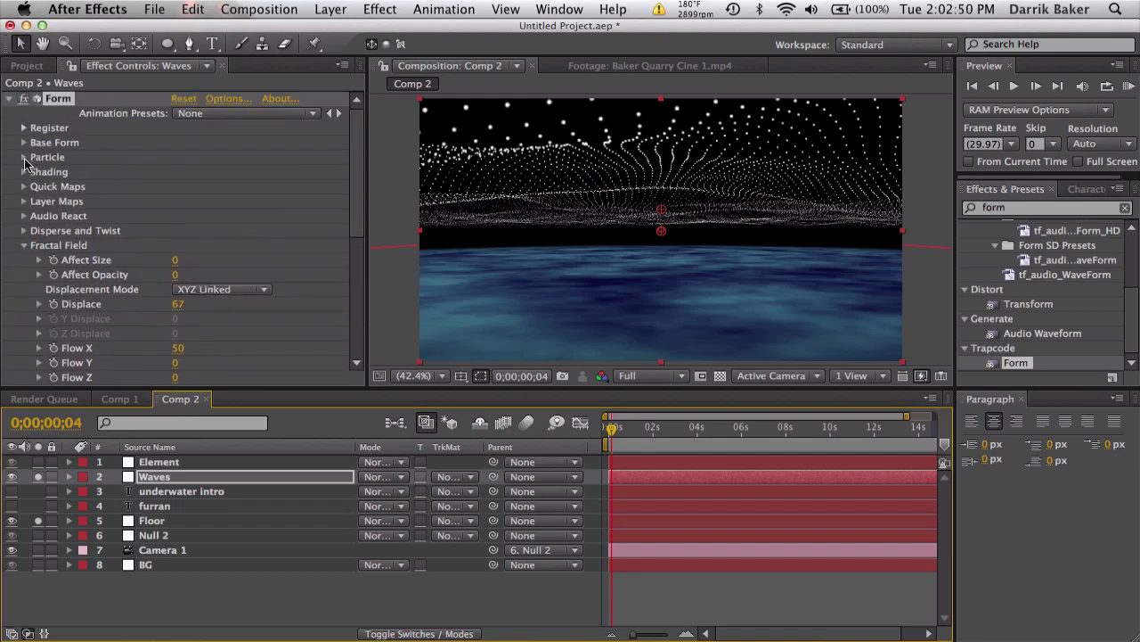
click(24, 158)
scroll(164, 181, down, 3)
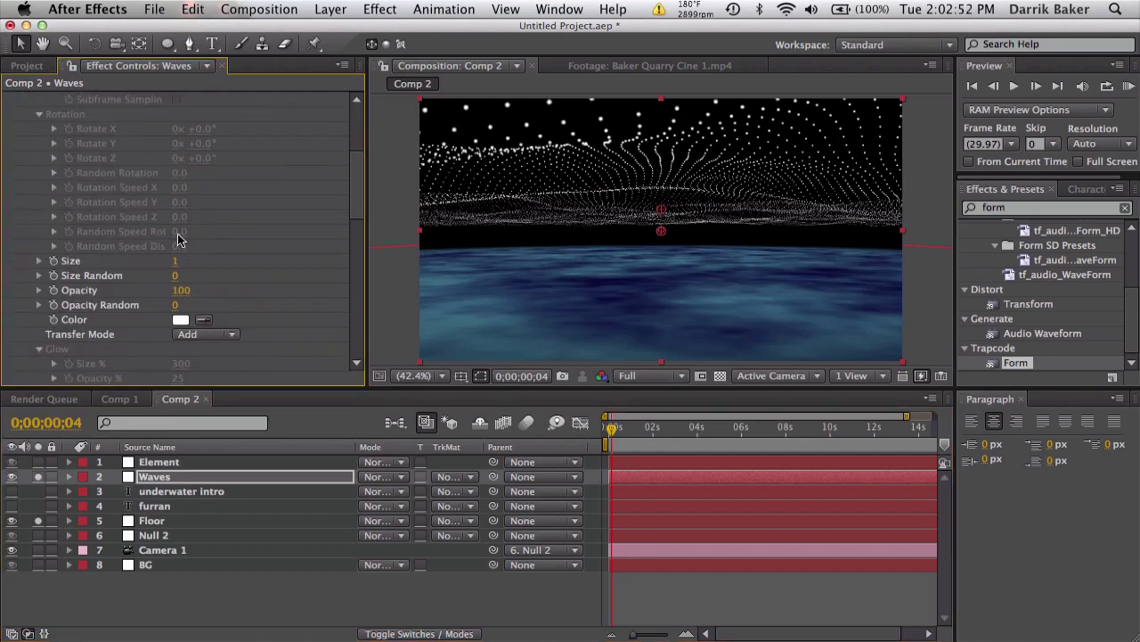
scroll(178, 239, down, 1)
scroll(178, 238, down, 1)
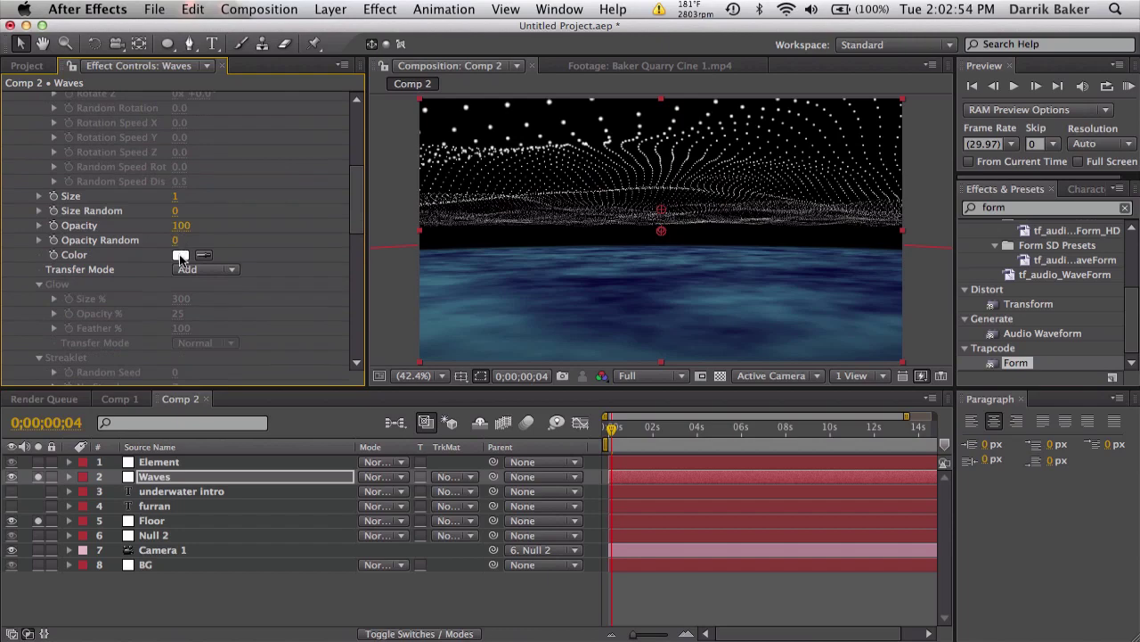
click(181, 255)
click(594, 489)
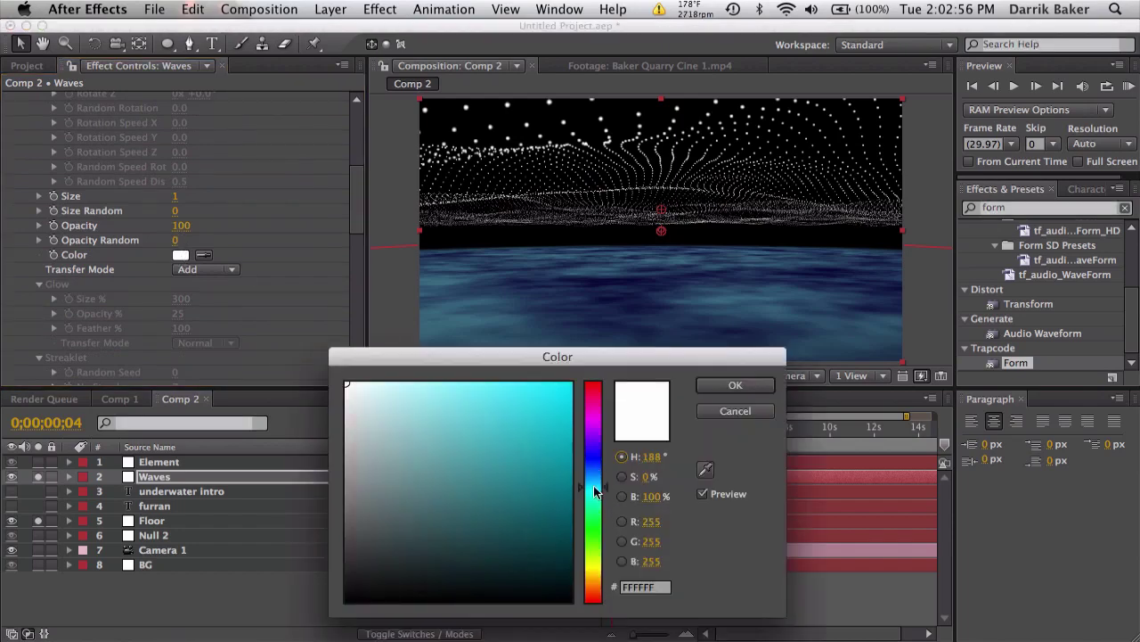
drag(447, 414, 446, 383)
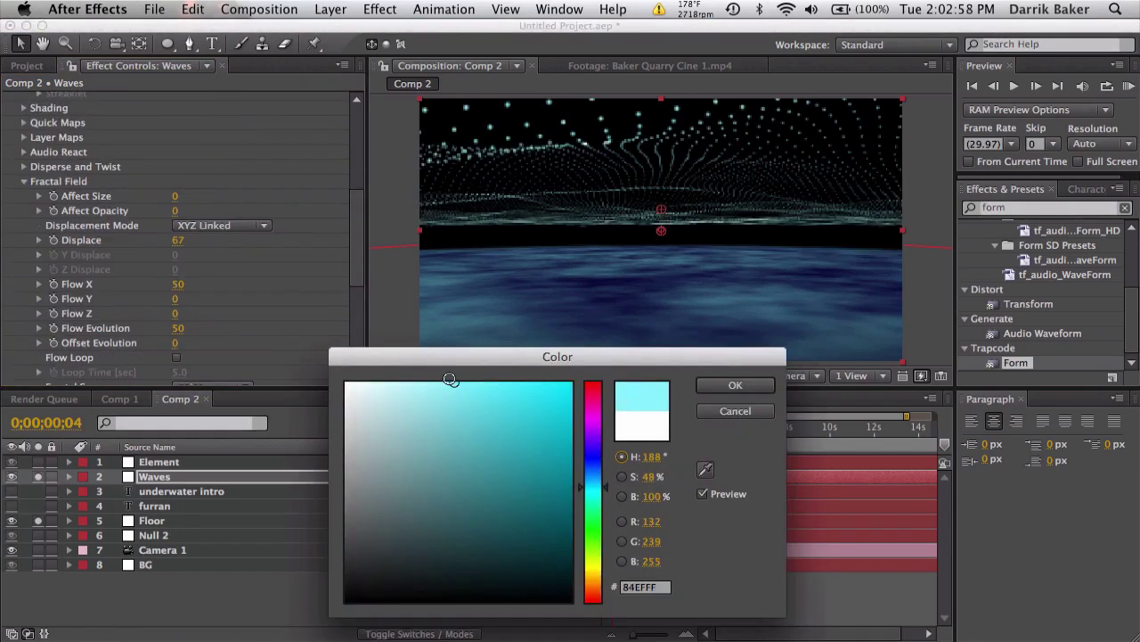
click(705, 469)
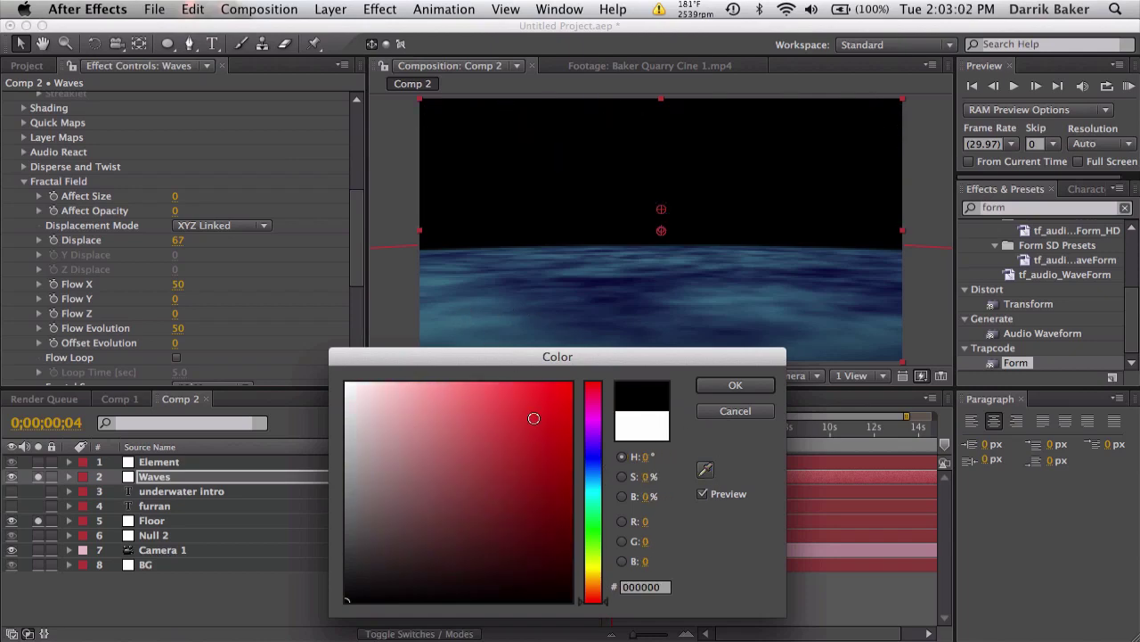
drag(594, 473, 593, 482)
drag(432, 426, 461, 412)
click(728, 385)
Step: Raise the Form grid's Particles in X to 634 and Particles in Y to 600
scroll(230, 259, up, 1)
scroll(230, 257, up, 10)
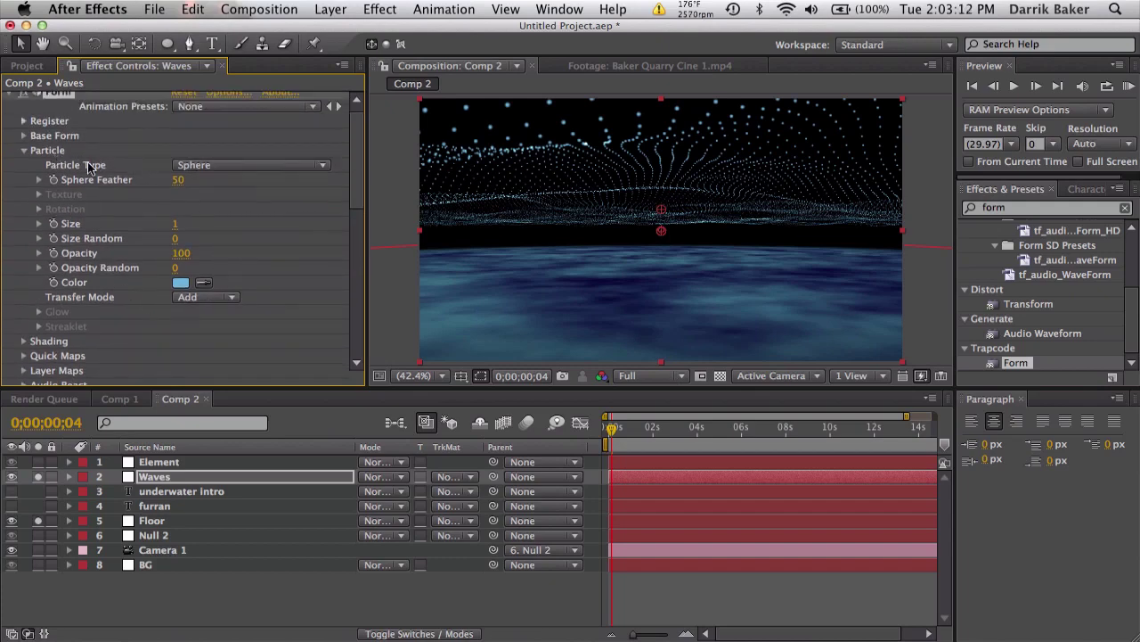
click(25, 137)
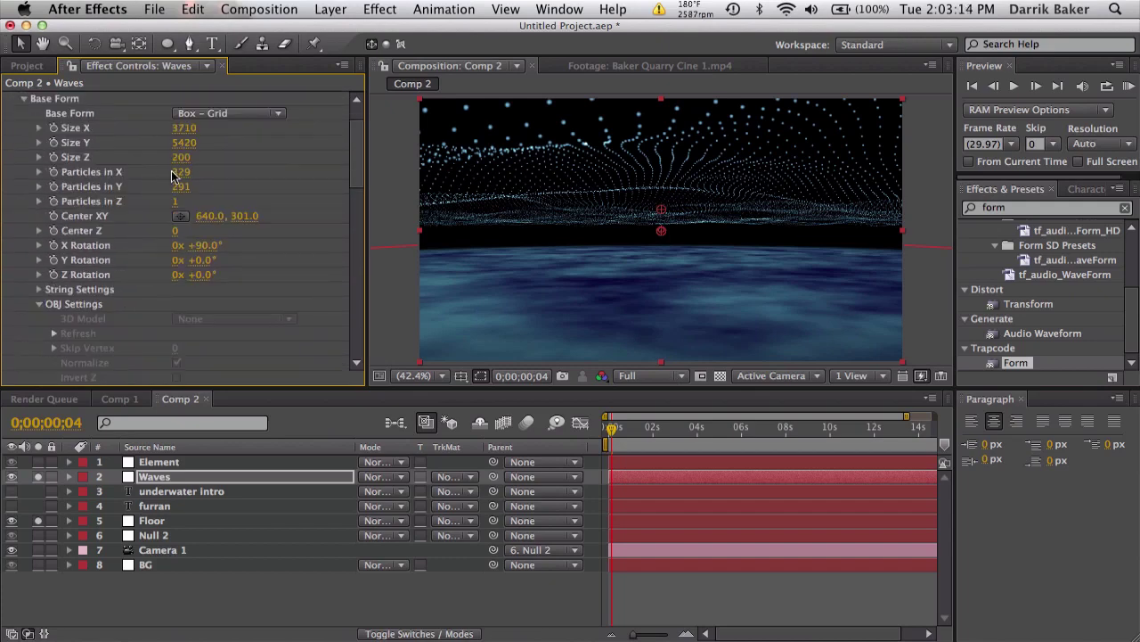
drag(242, 173, 428, 175)
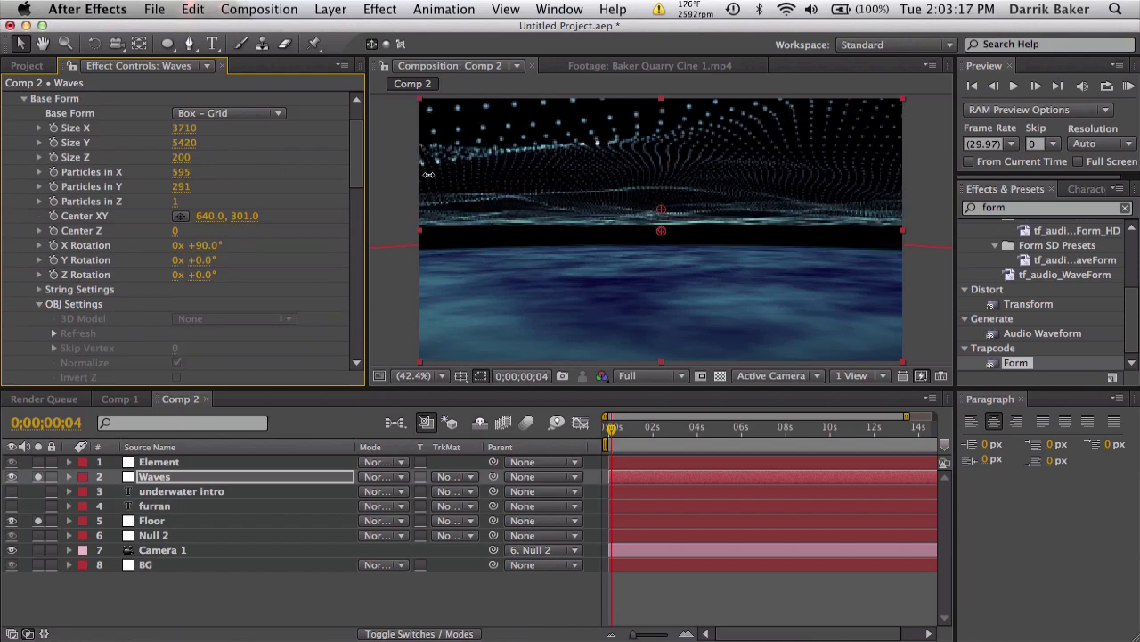
click(183, 187)
text(600)
key(Return)
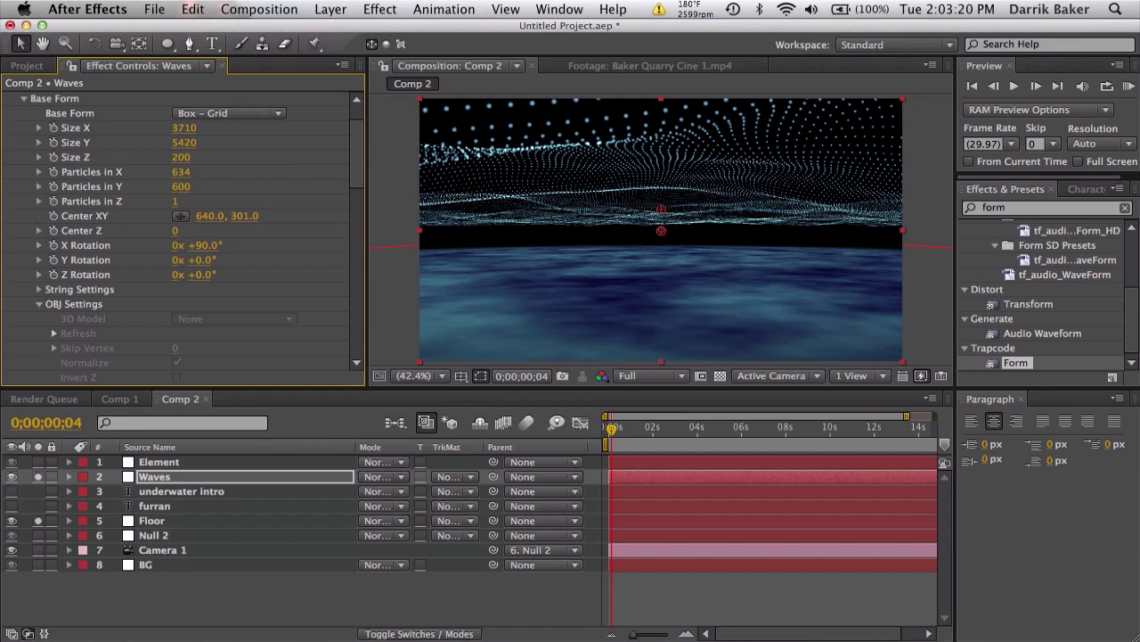
Step: Try 600 for the Form grid's Particles in X and raise it to 800
click(181, 174)
text(600)
key(Return)
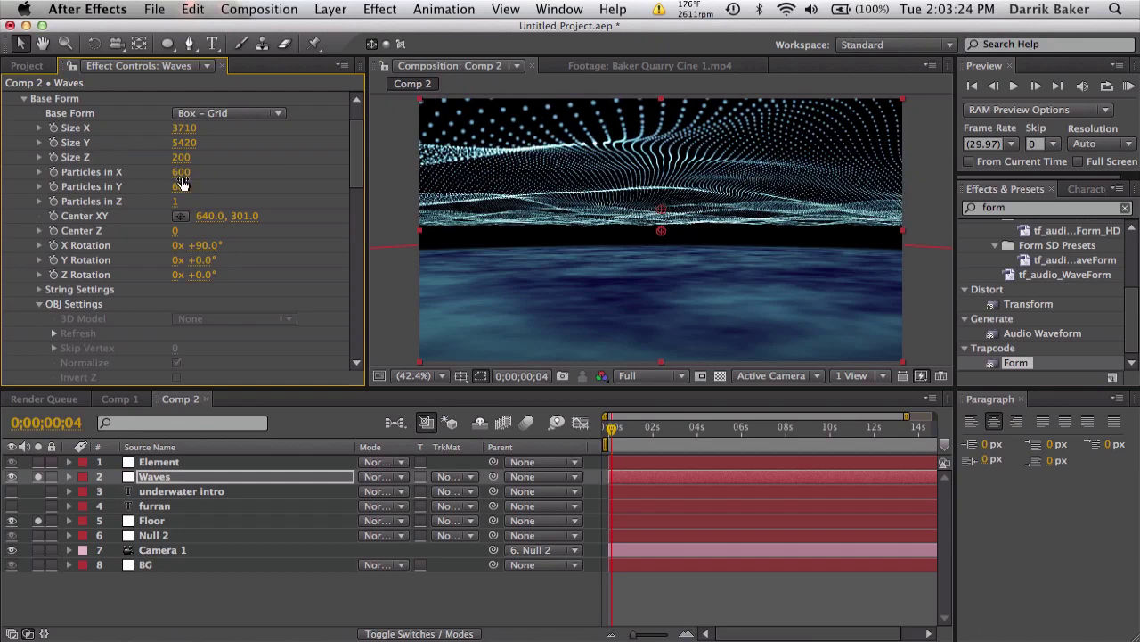
click(182, 173)
text(800)
key(Return)
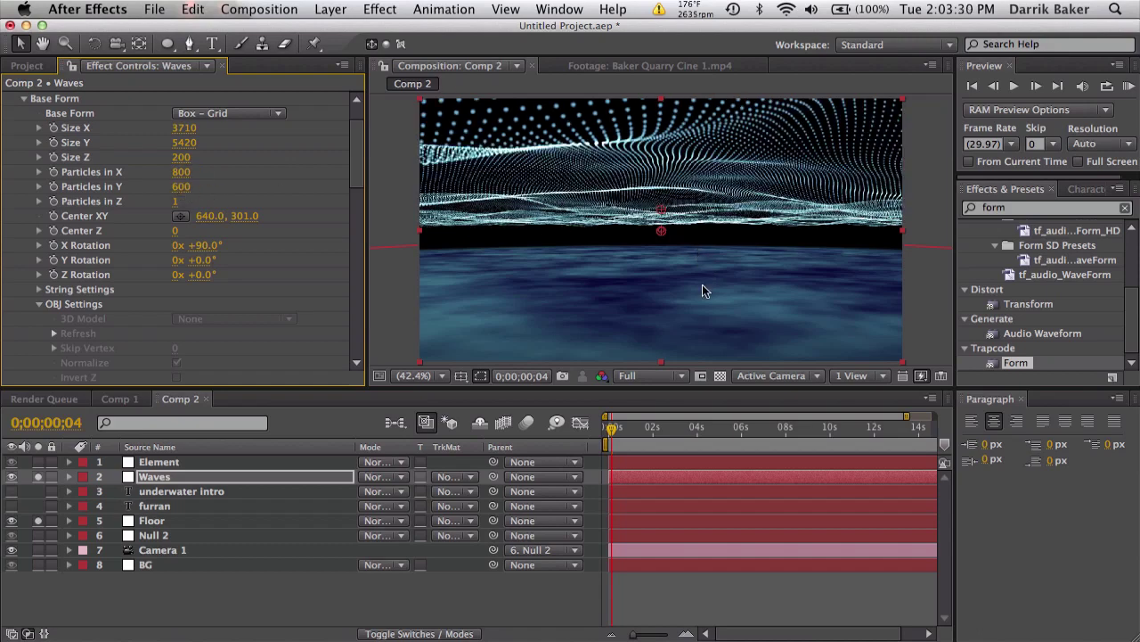
Step: Inspect the wave surface at 100% magnification and return to a fitted view
click(435, 376)
click(428, 550)
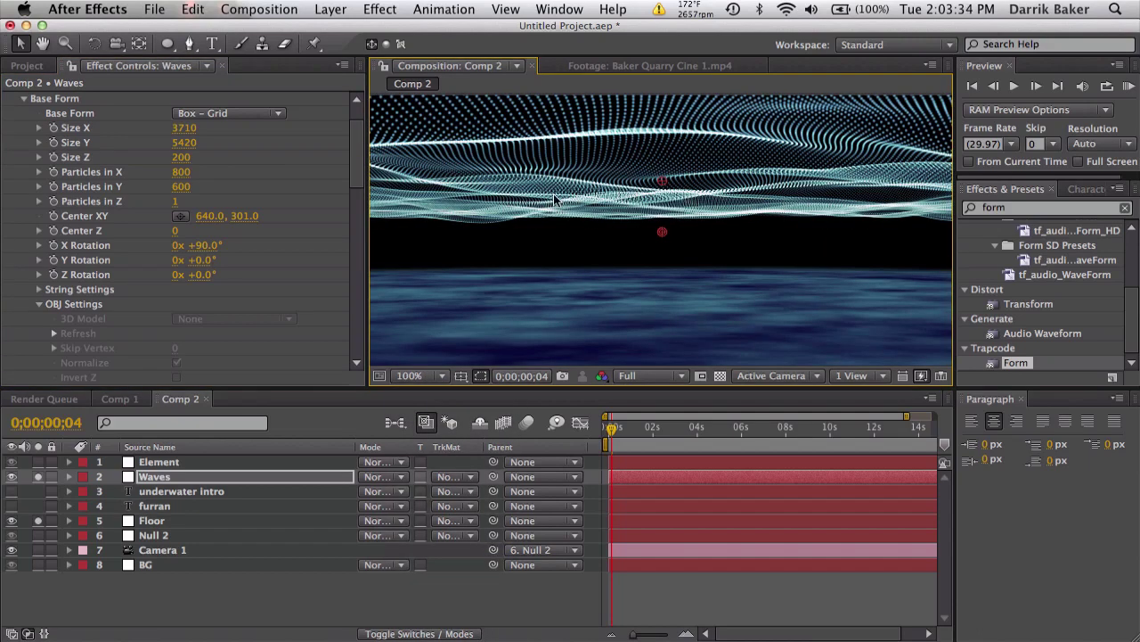
click(434, 377)
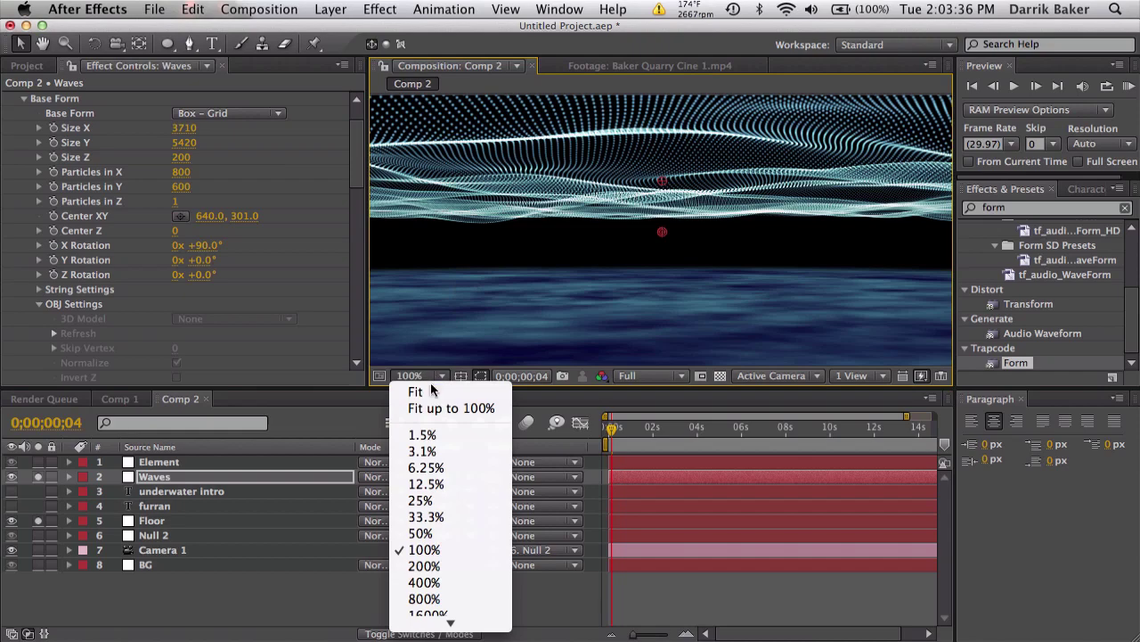
click(415, 393)
key(h)
drag(632, 212, 652, 194)
key(v)
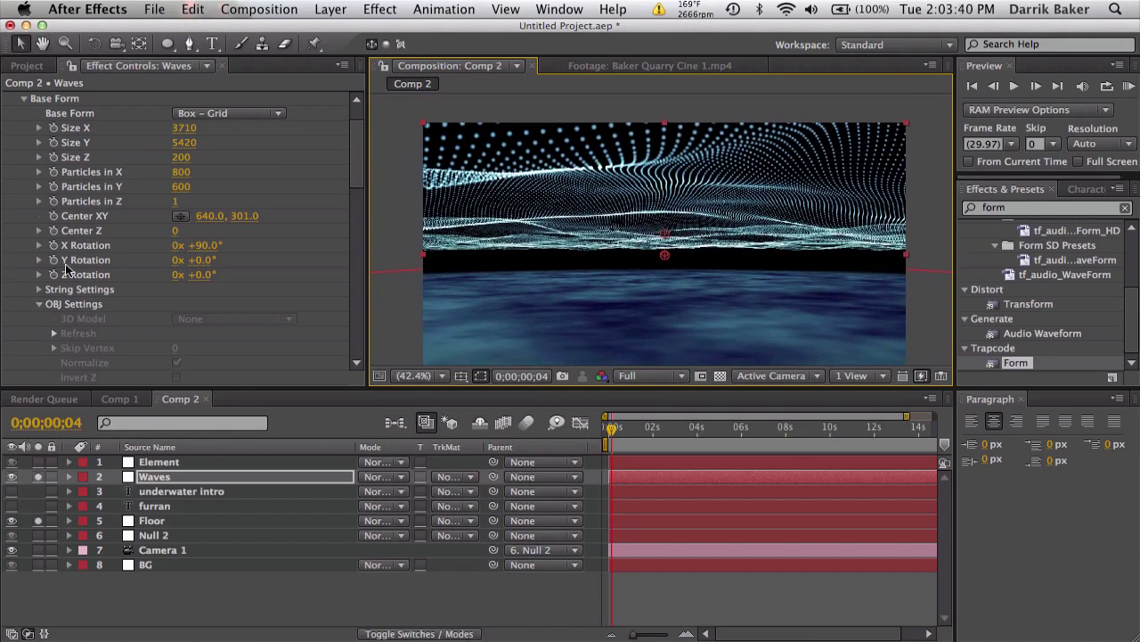
Step: Reduce Far Vanish in Form's Visibility settings to 1300
click(37, 304)
scroll(169, 205, up, 2)
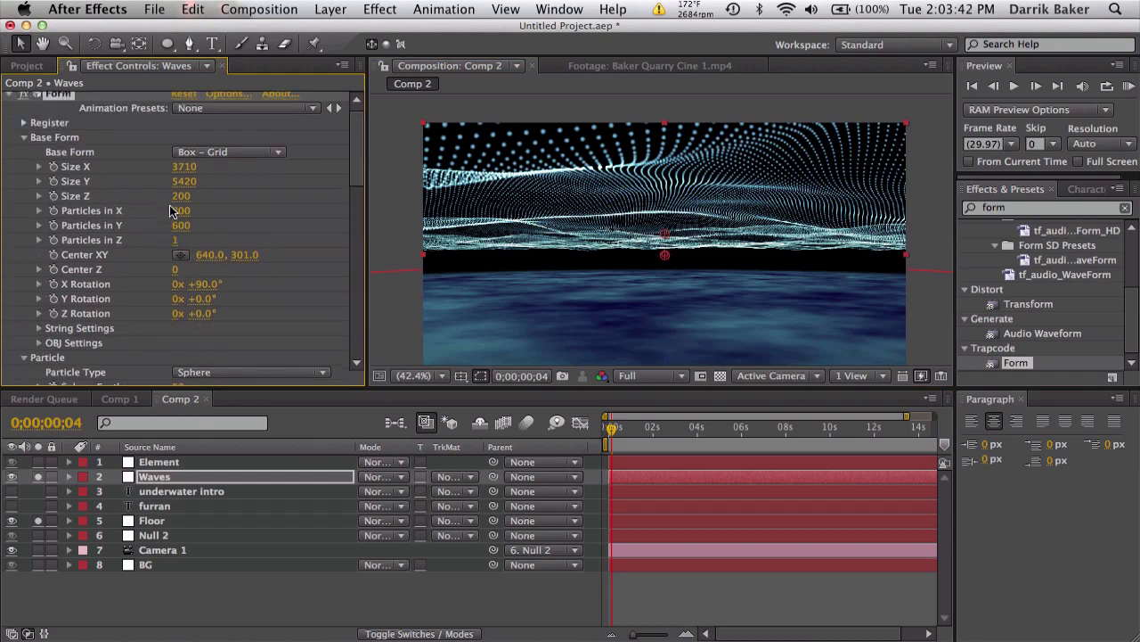
click(25, 139)
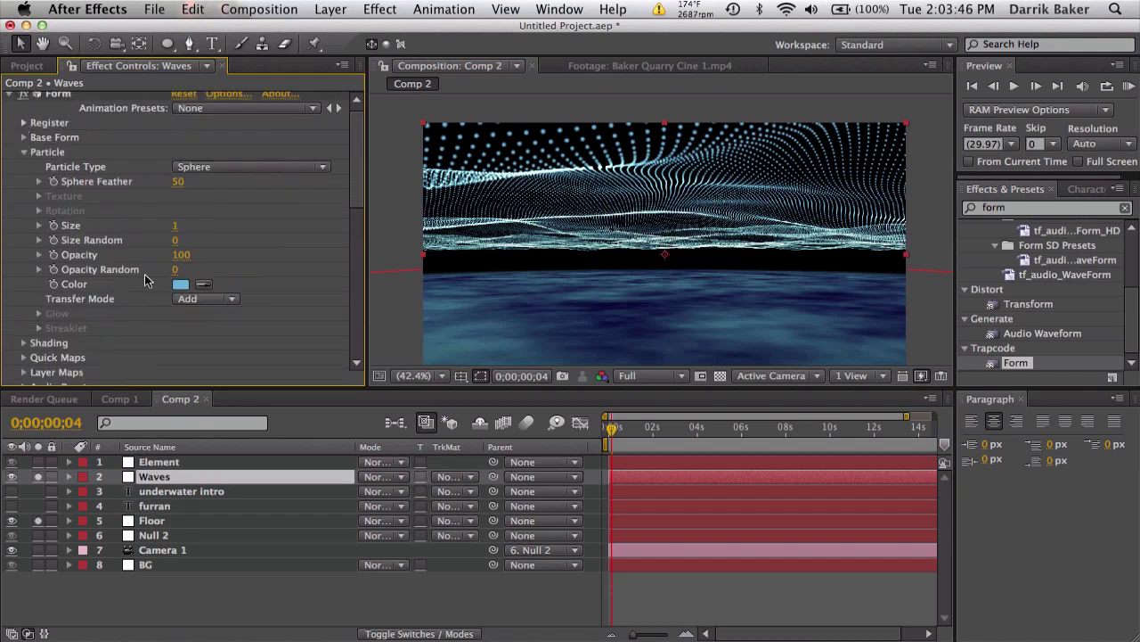
scroll(145, 282, down, 4)
click(23, 303)
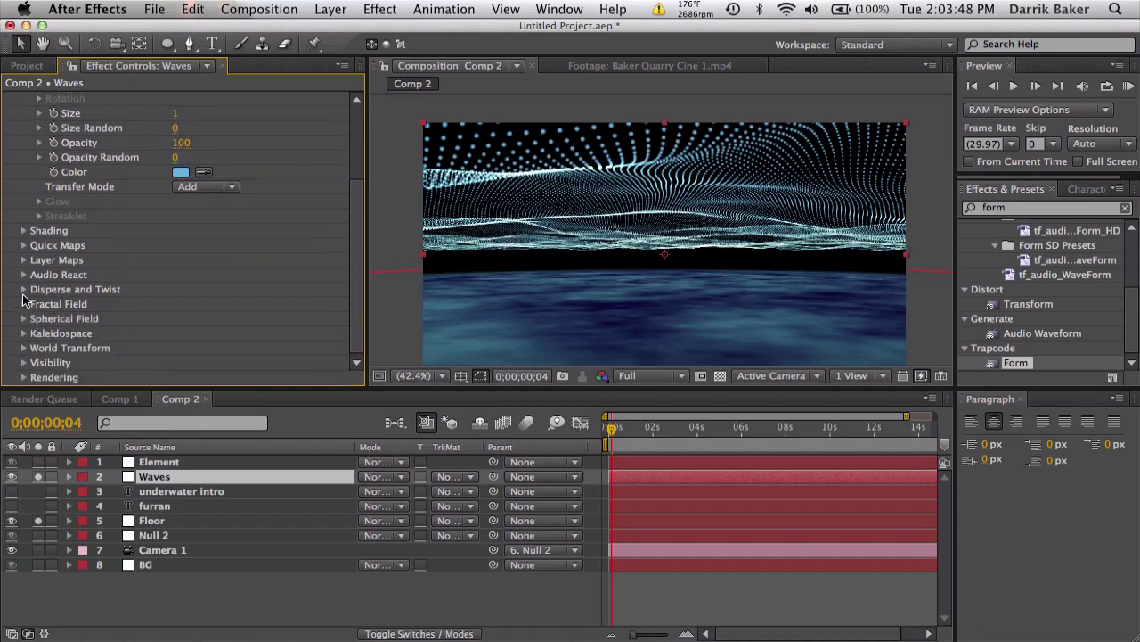
click(24, 363)
scroll(128, 294, down, 2)
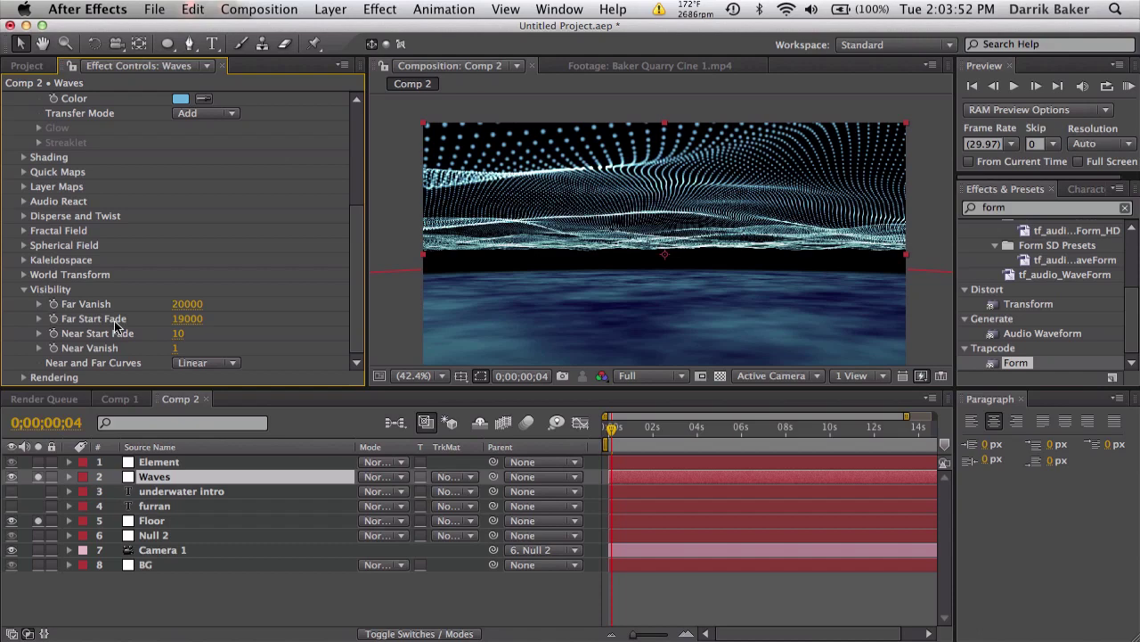
drag(198, 306, 69, 301)
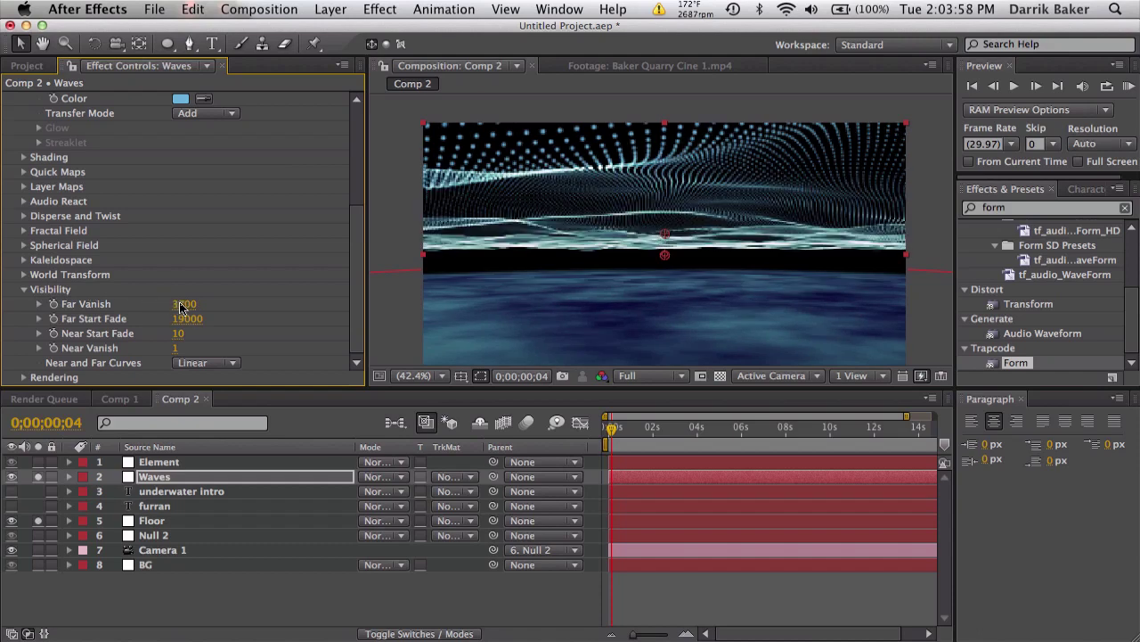
drag(171, 304, 166, 304)
click(169, 304)
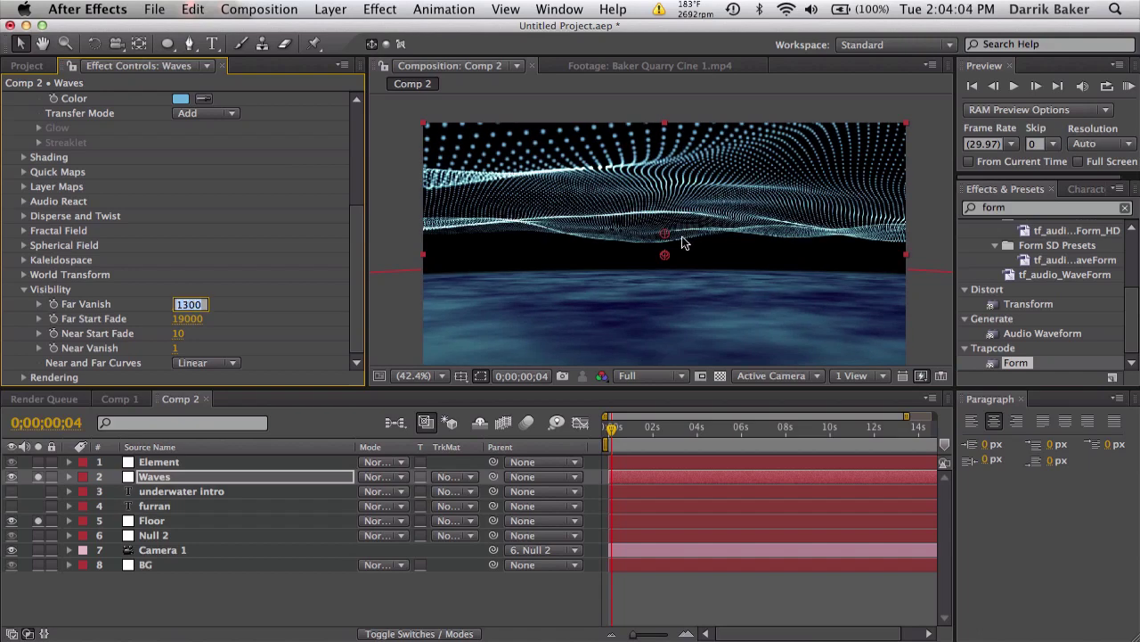
click(273, 280)
Step: Set Form's Far Start Fade to 1000 and check the distant edge of the waves at 100% magnification
click(187, 319)
text(100)
key(Return)
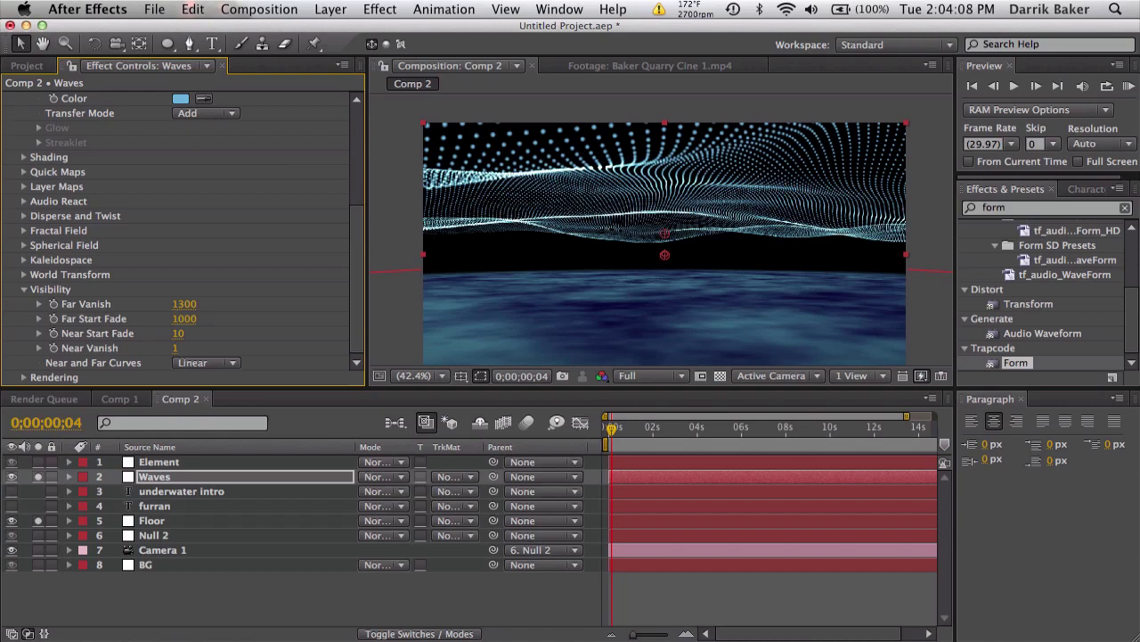
click(412, 375)
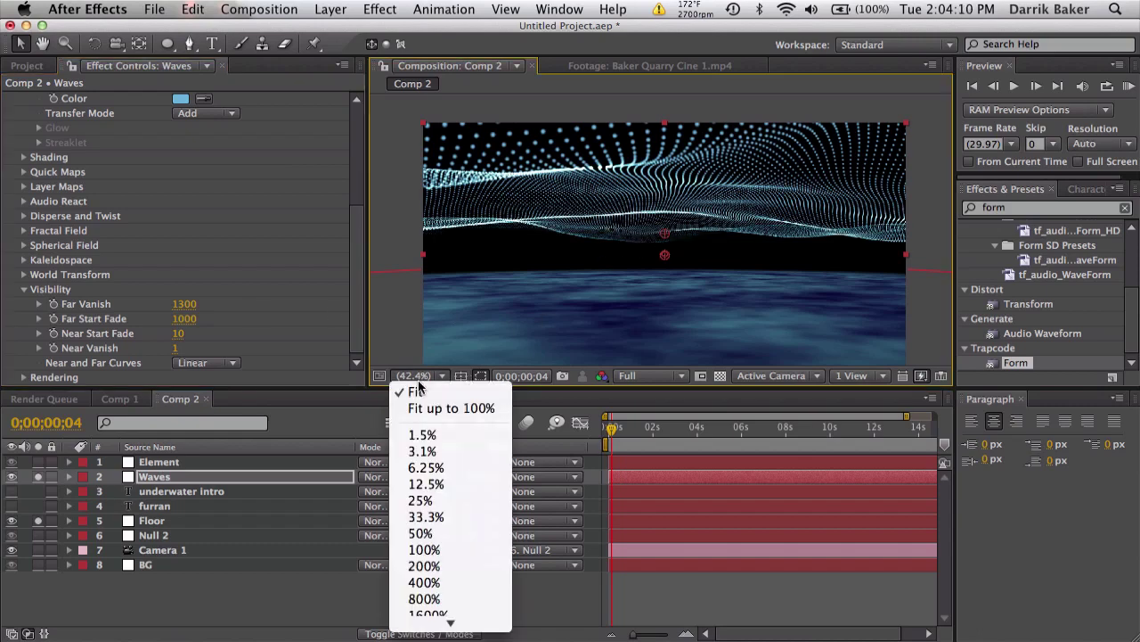
click(419, 554)
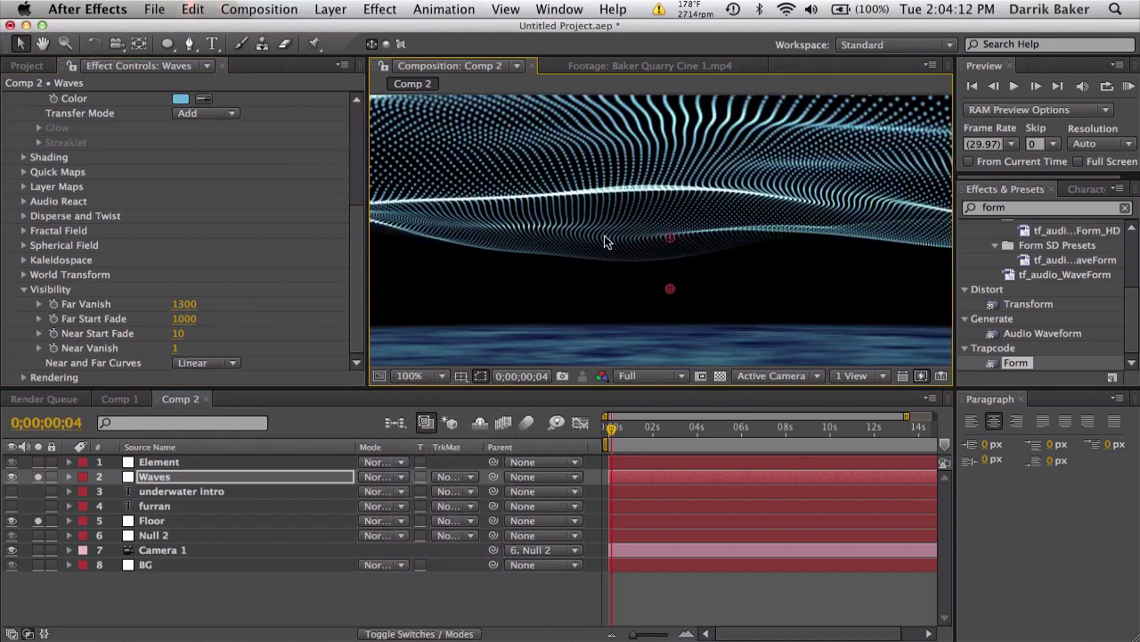
click(424, 376)
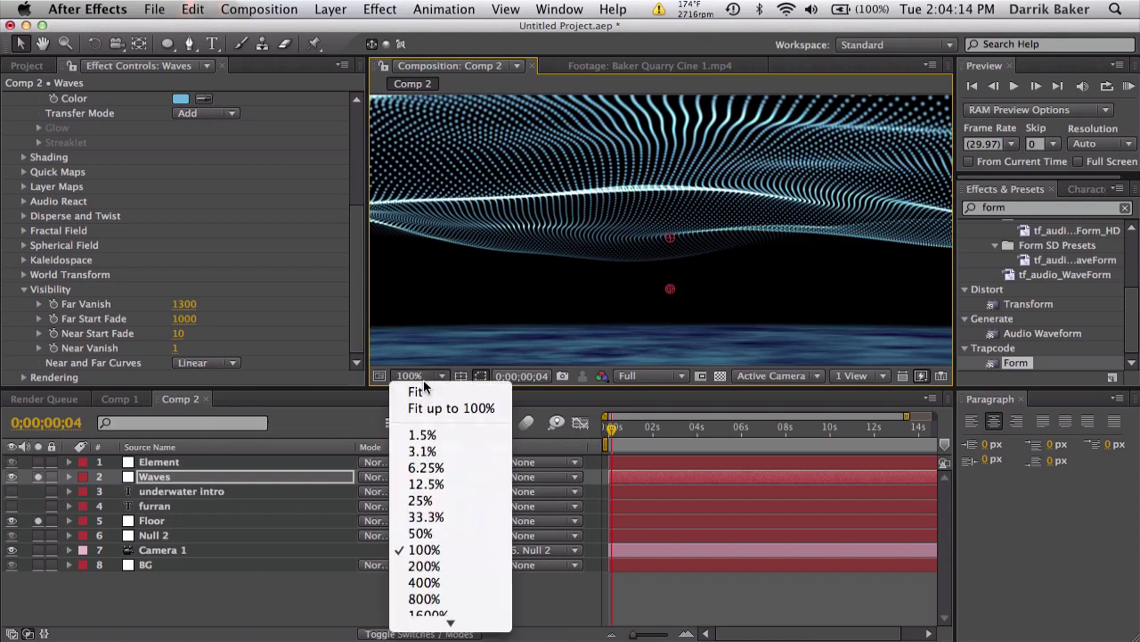
click(420, 533)
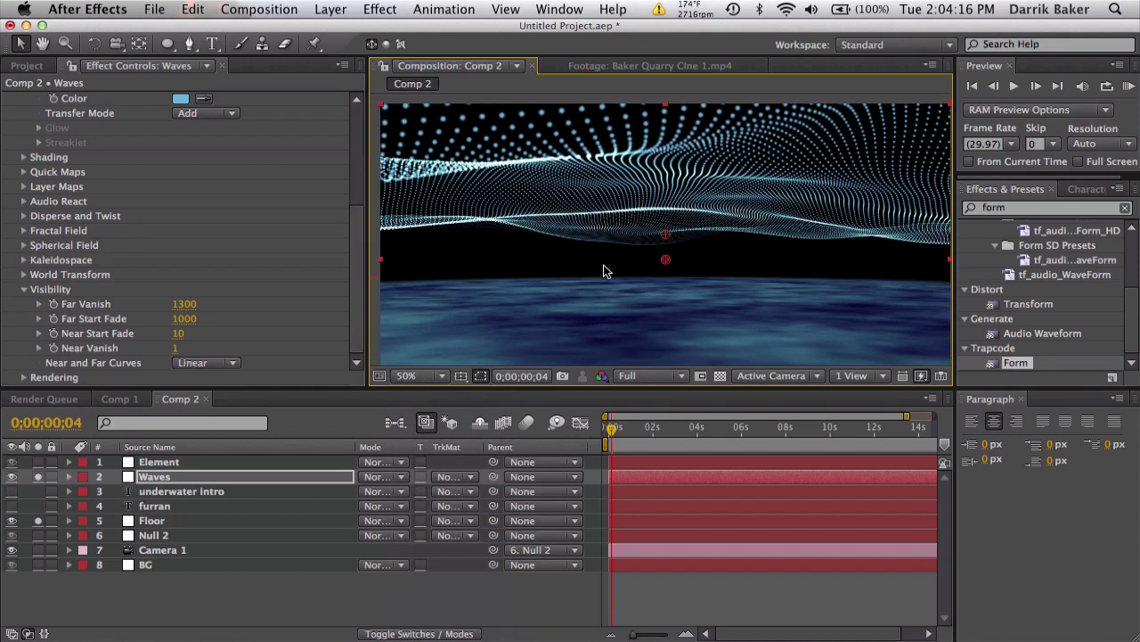
Step: Raise Form's Far Vanish to 1500
click(185, 304)
text(1500)
key(Return)
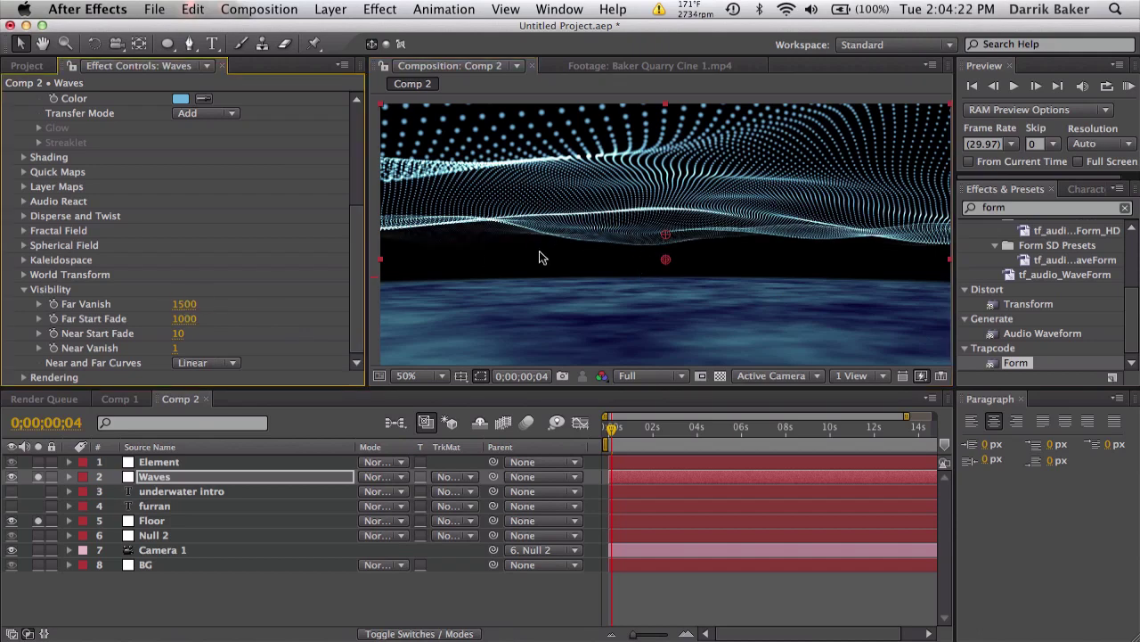
click(430, 379)
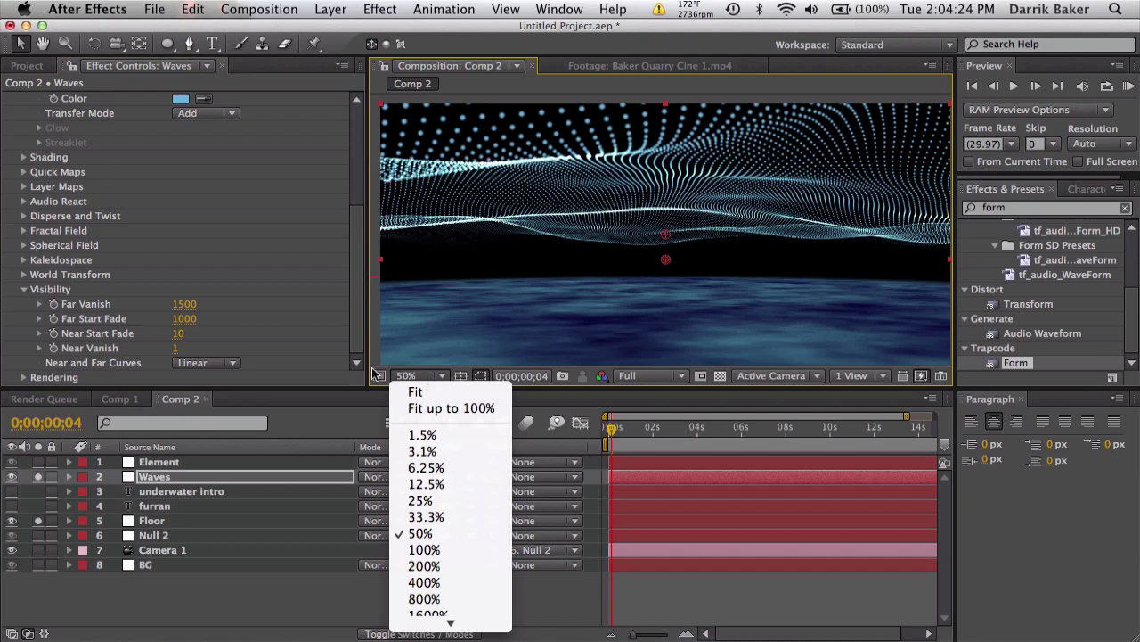
click(291, 332)
Step: Try a Far Vanish of 20000 for comparison and set it back to 1500
click(182, 304)
text(20000)
key(Return)
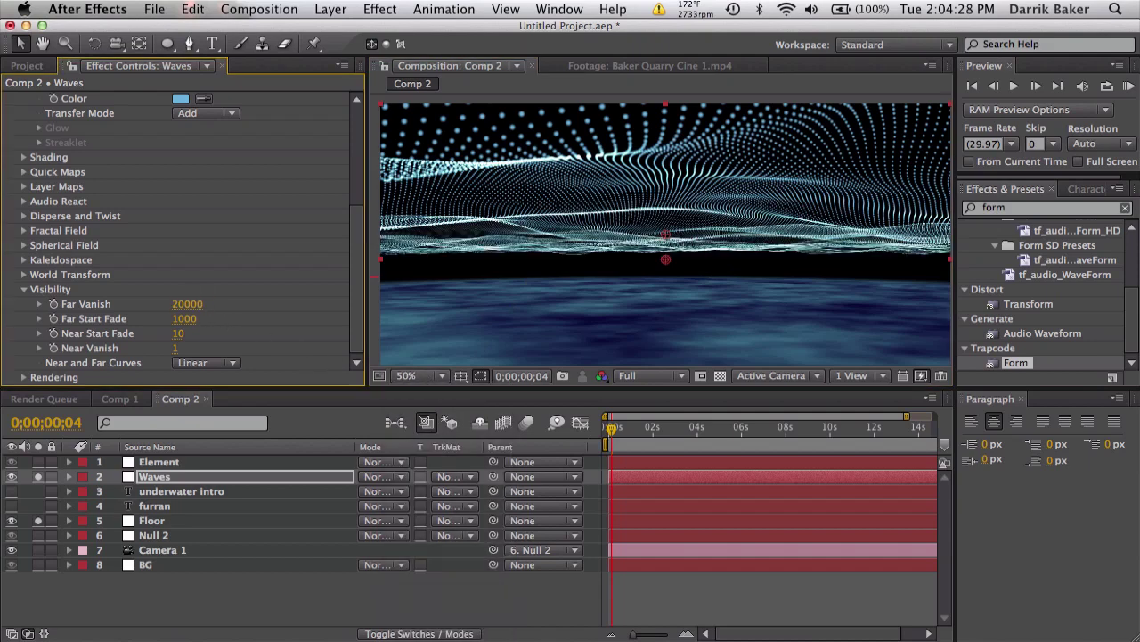
click(184, 304)
text(1500)
key(Return)
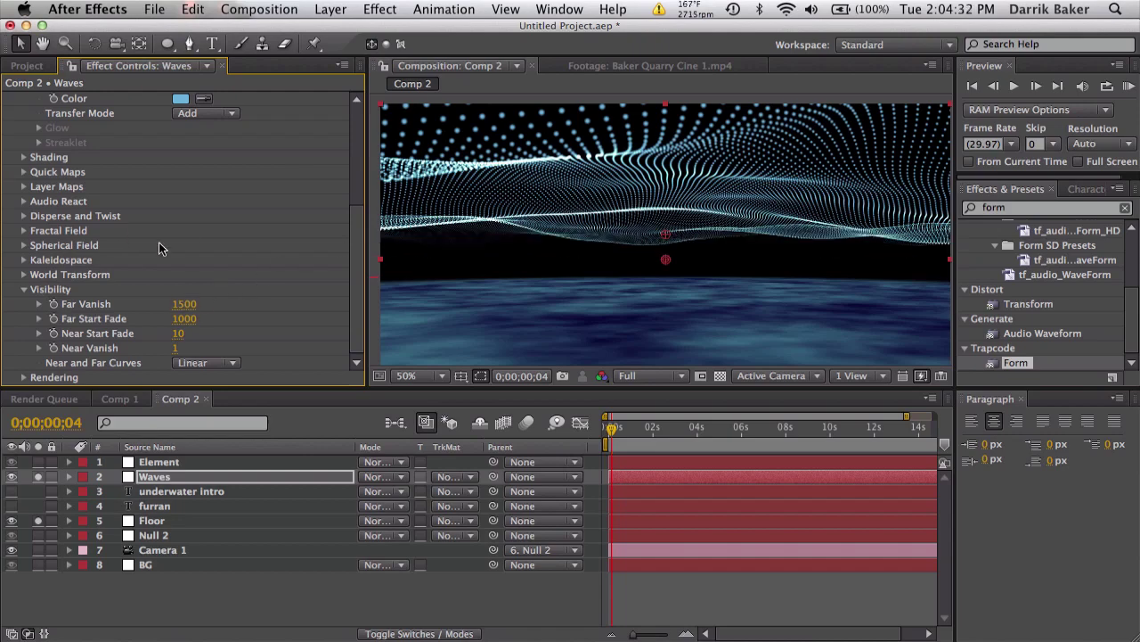
Step: Apply Gaussian Blur to the Waves layer with a Blurriness of 5
click(415, 375)
click(448, 515)
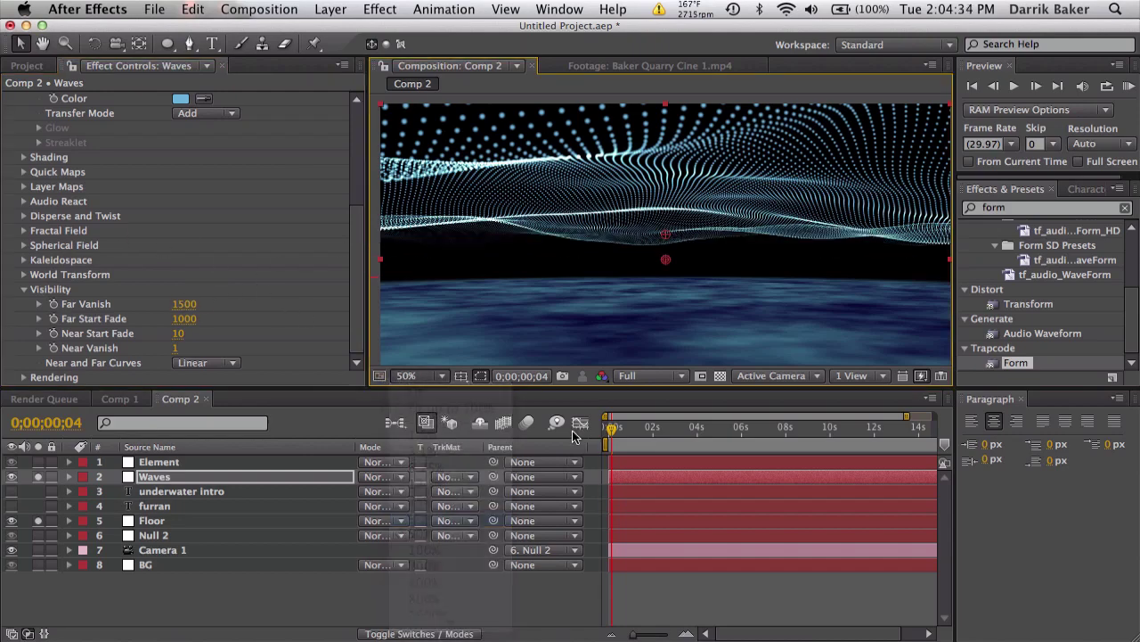
click(1044, 207)
text(gau)
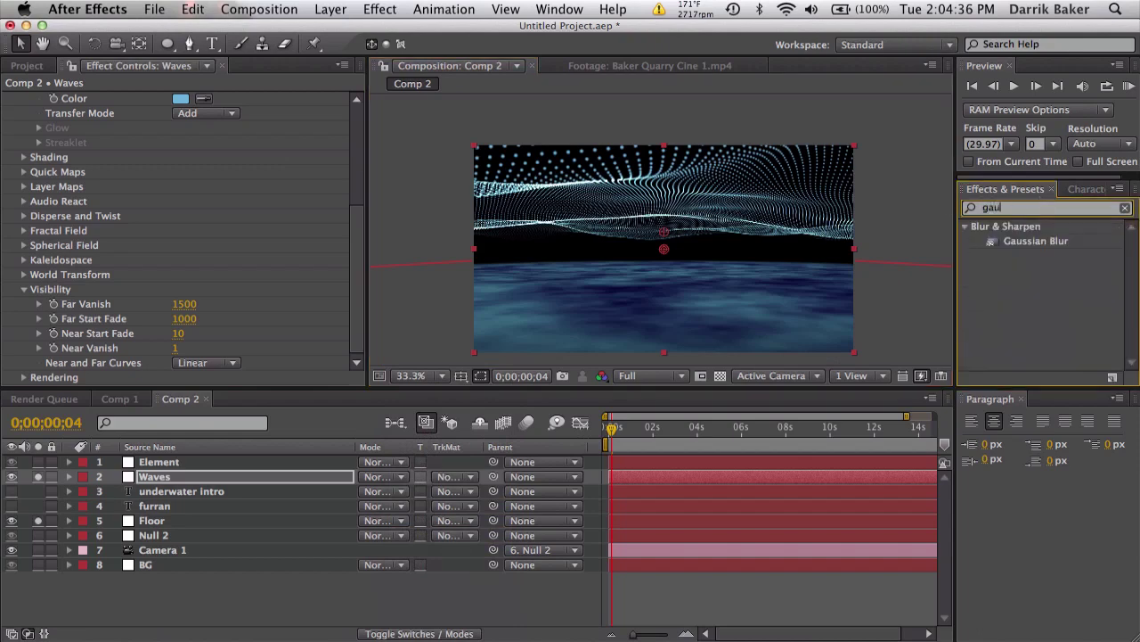
drag(1032, 241, 160, 363)
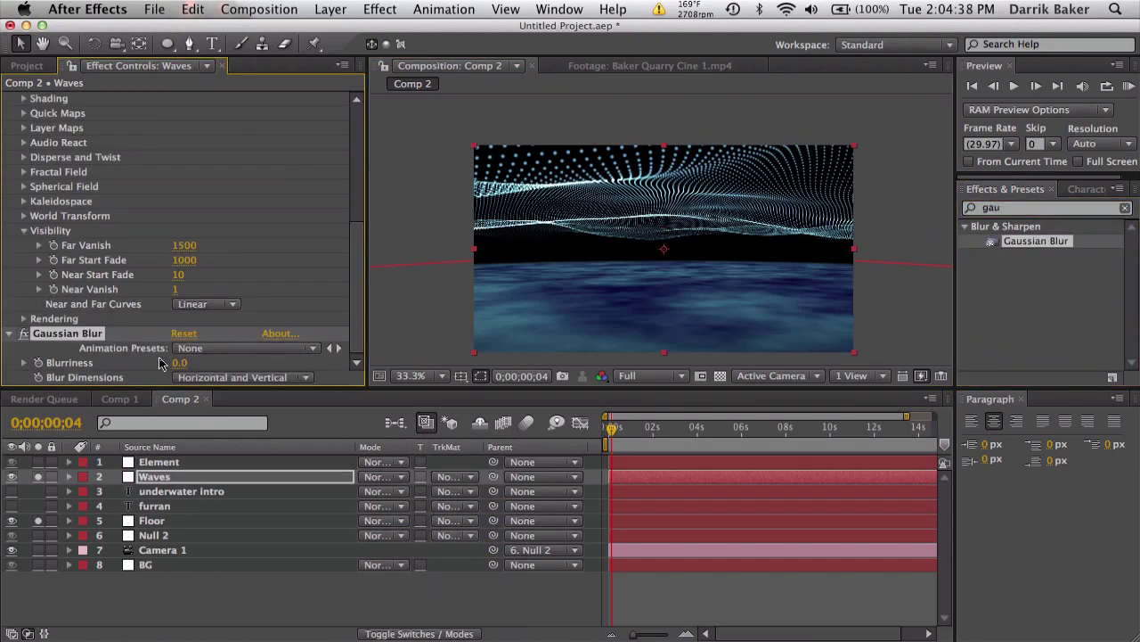
click(180, 363)
text(5)
key(Return)
Step: Add CC Vector Blur to the Waves layer with Type set to Perpendicular and Amount set to 15
drag(1089, 211, 829, 208)
text(vector)
drag(1038, 240, 214, 361)
click(205, 290)
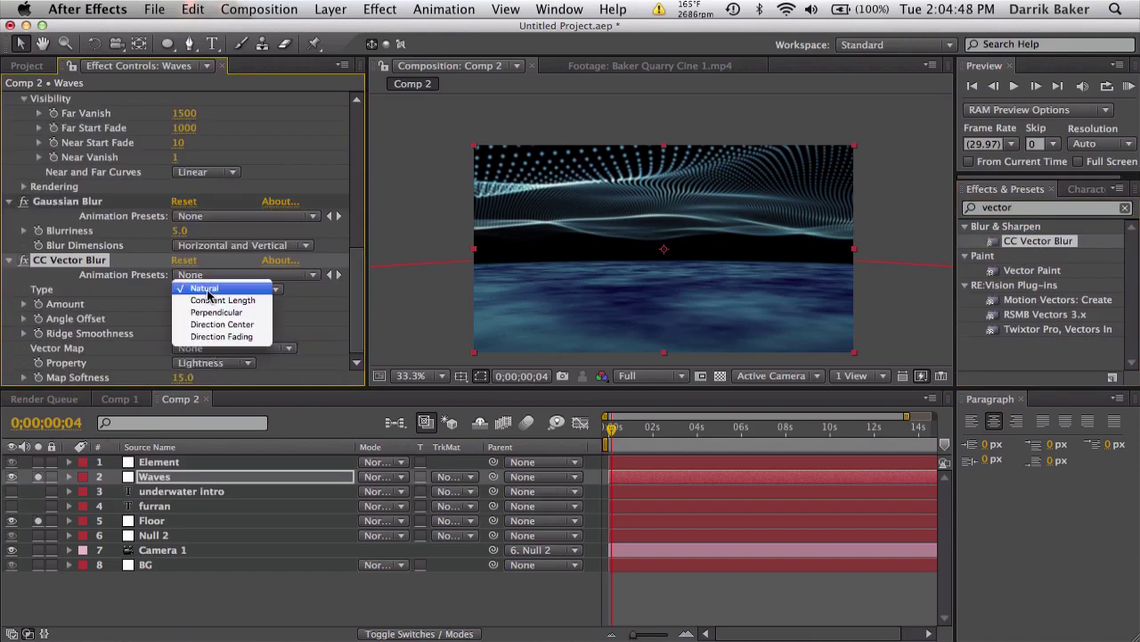
click(212, 312)
click(180, 305)
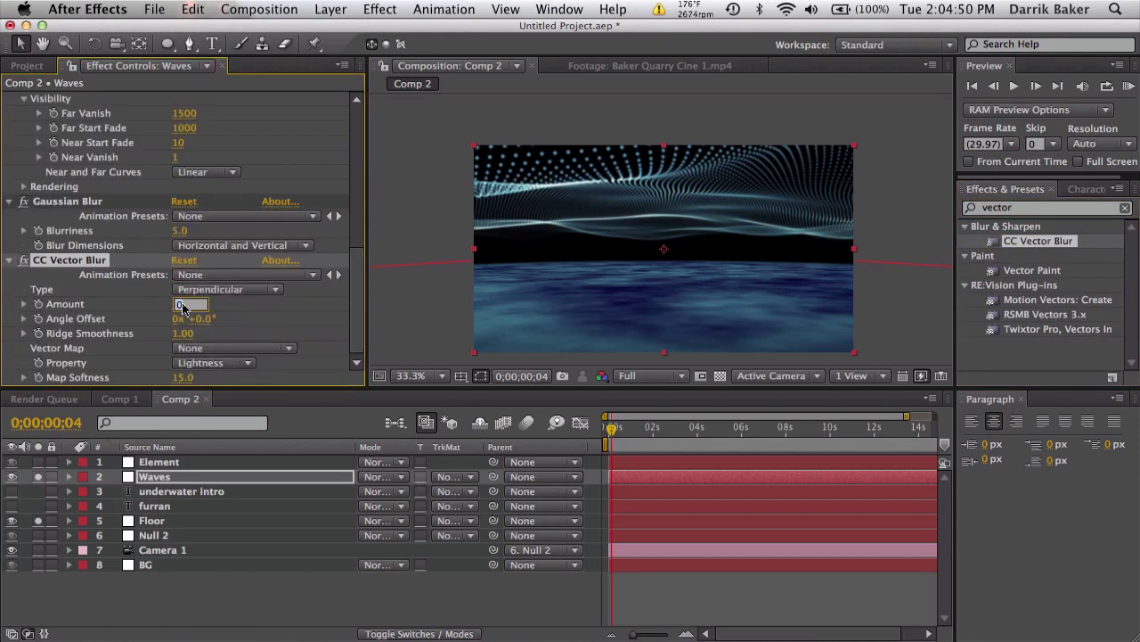
text(15)
key(Return)
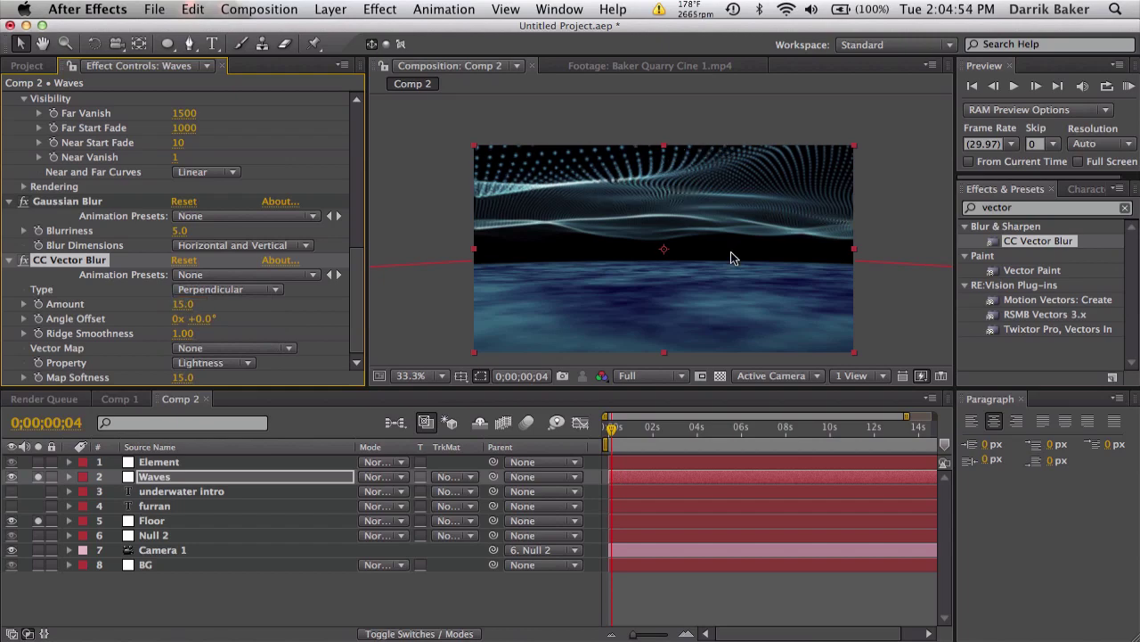
Step: Increase the Form grid's Particles in X to 1500 and Particles in Y to 1000
scroll(255, 225, up, 10)
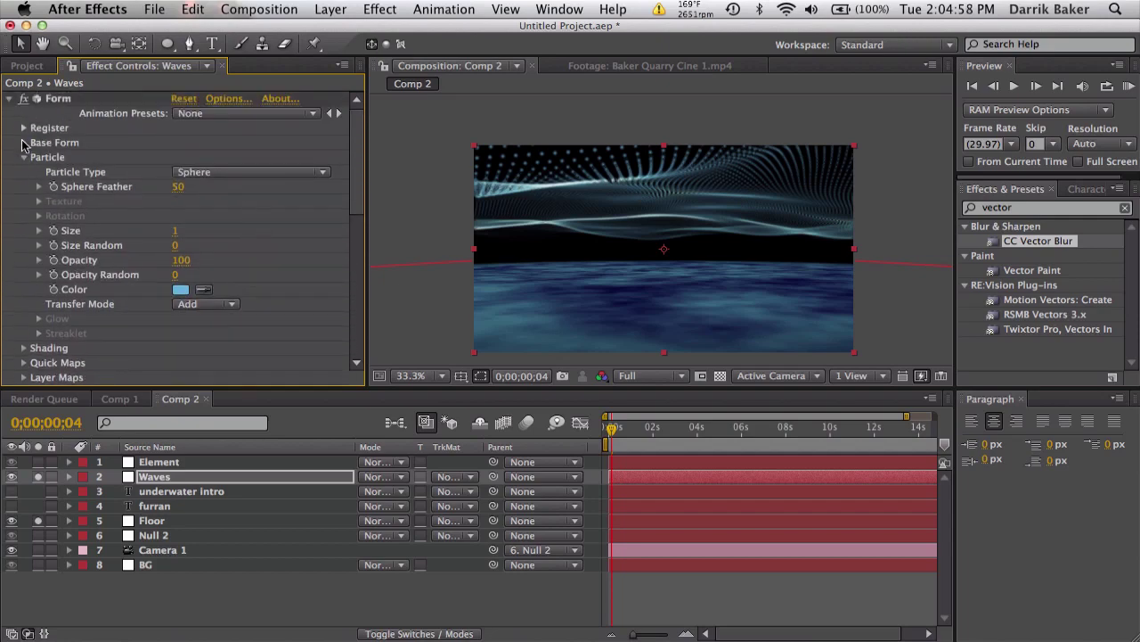
click(24, 143)
click(187, 216)
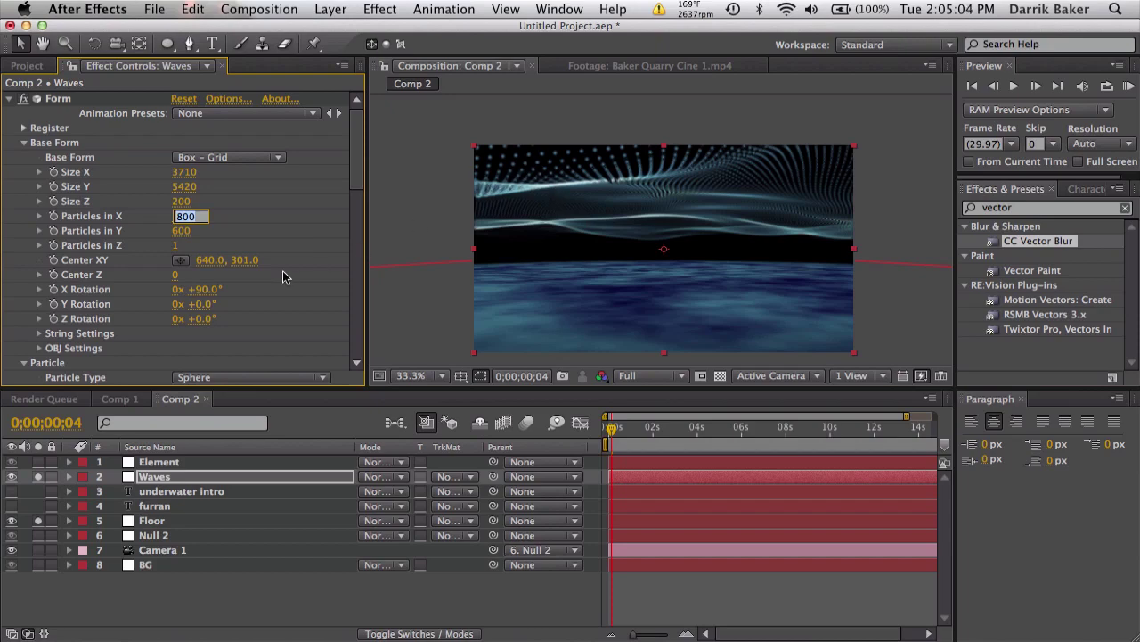
text(1500)
key(Return)
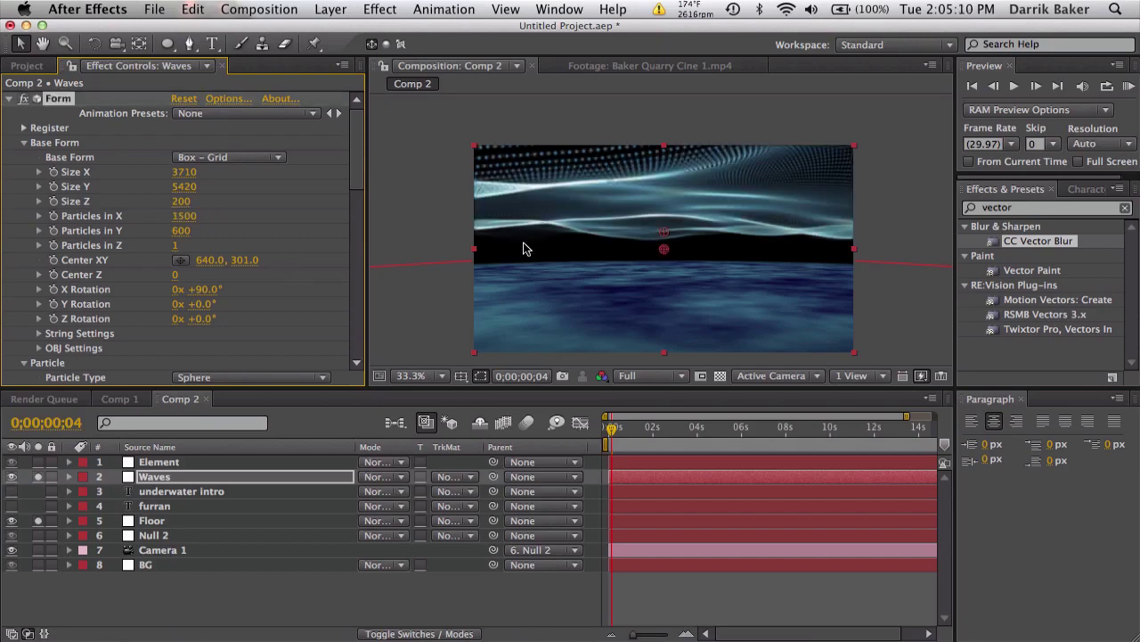
click(184, 231)
text(1000)
key(Return)
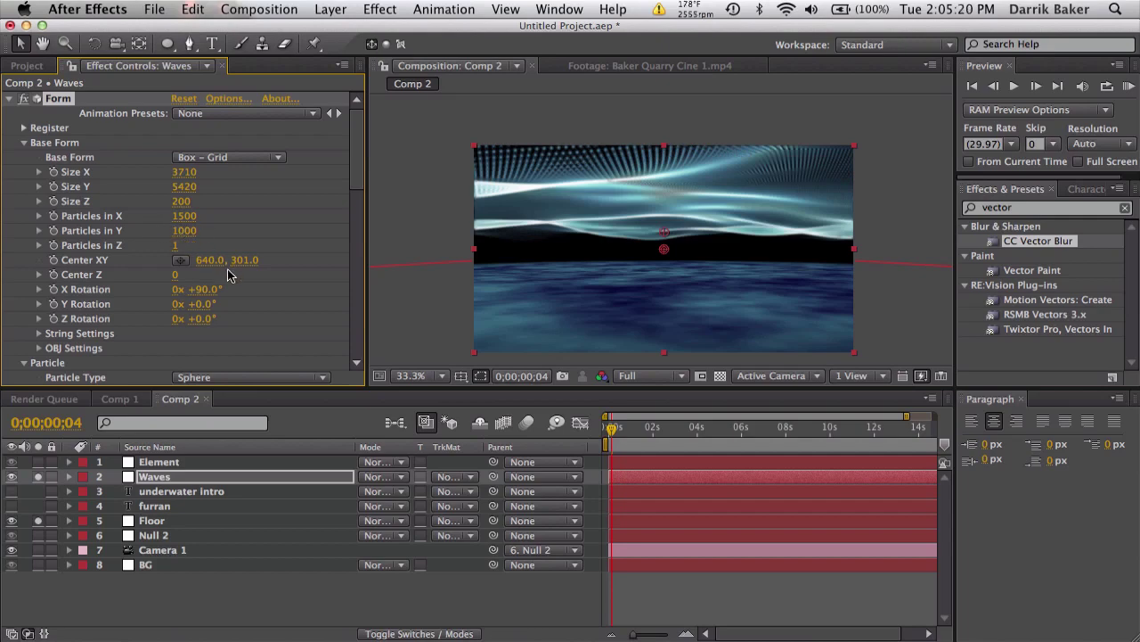
Step: Unsolo the Waves and Floor layers and create a new solid named Particles
scroll(229, 271, down, 6)
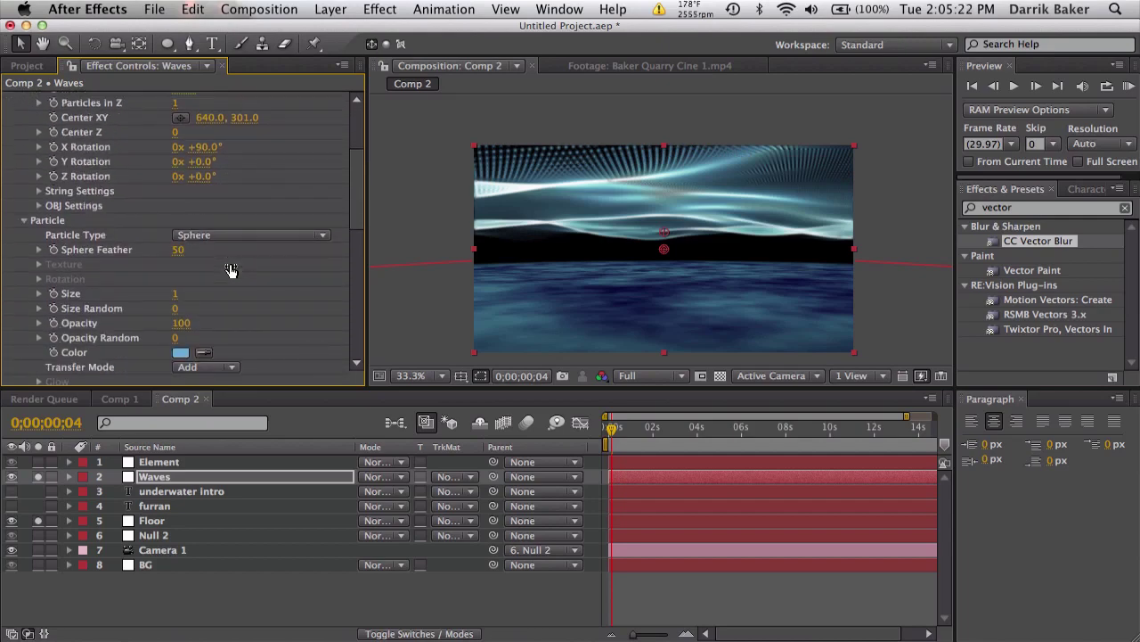
click(39, 476)
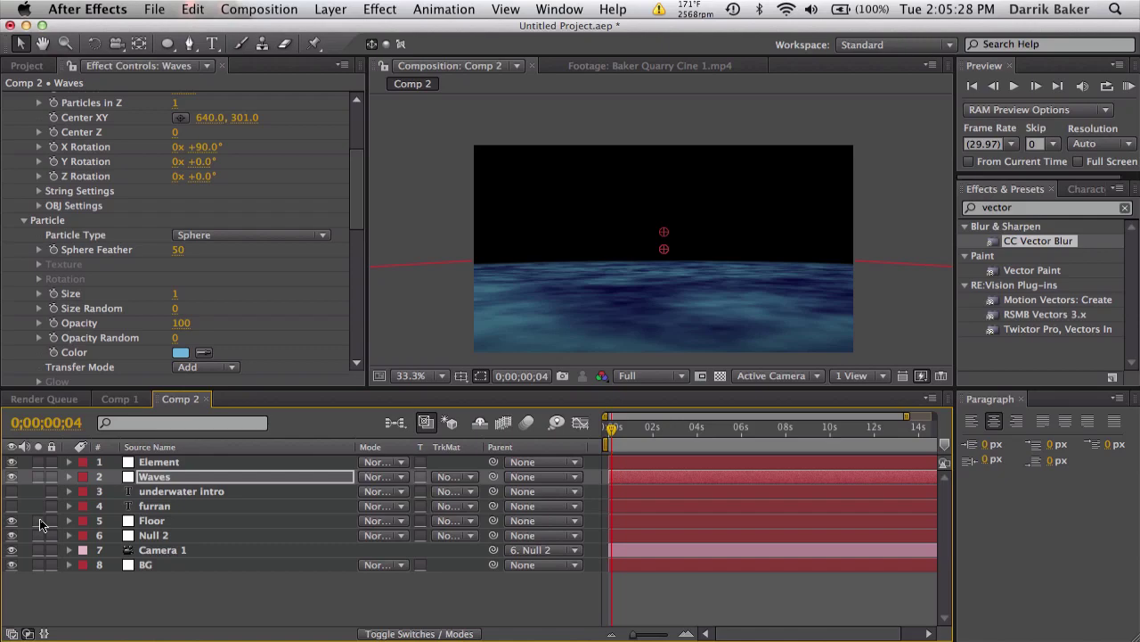
click(329, 9)
mouse_move(343, 32)
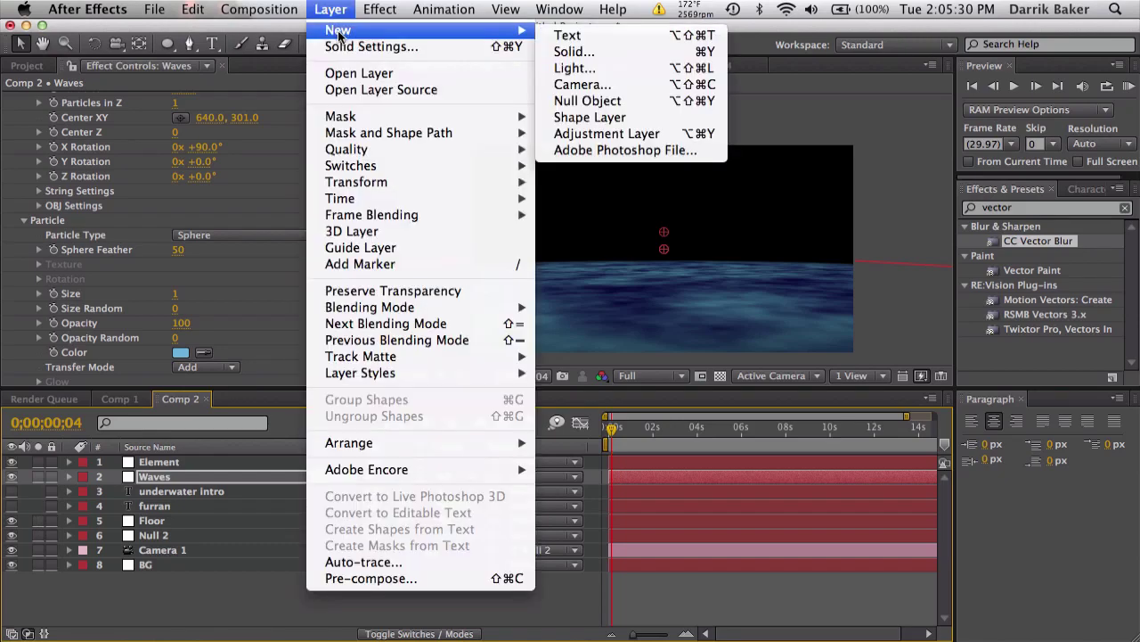
click(575, 52)
text(Particles)
key(Return)
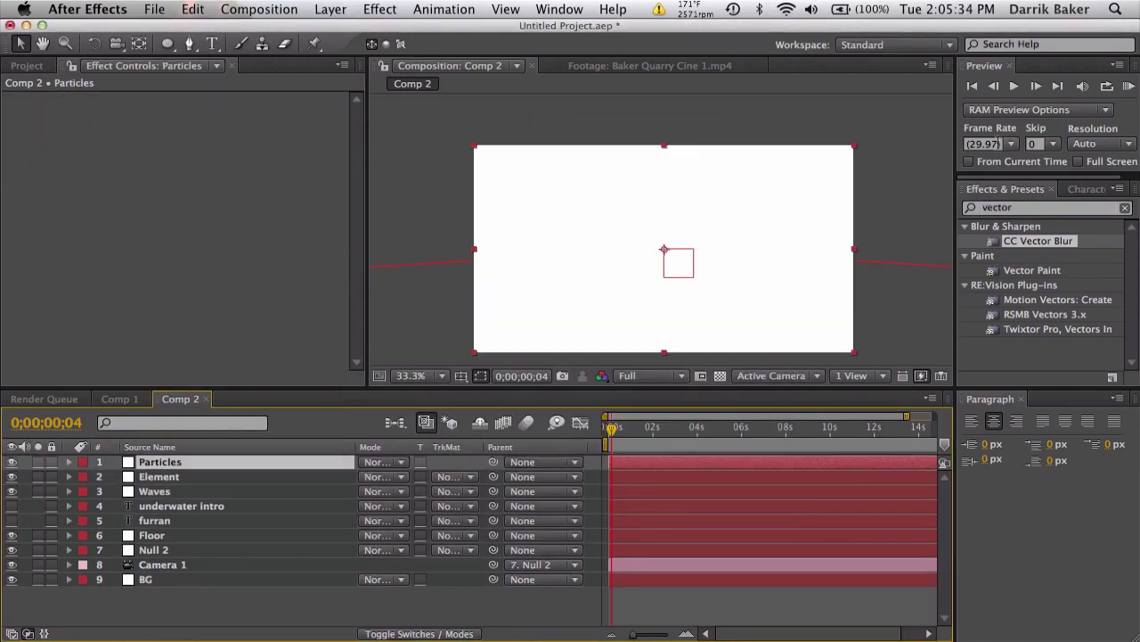
Step: Apply Trapcode Particular to the Particles solid
click(1036, 206)
text(parti)
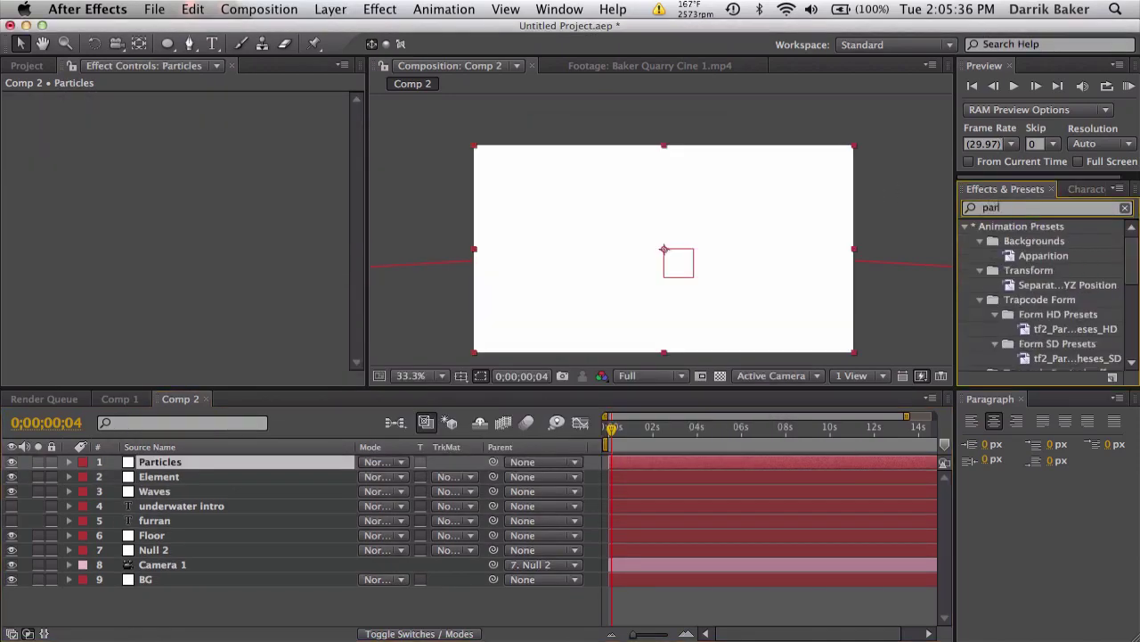
text(cul)
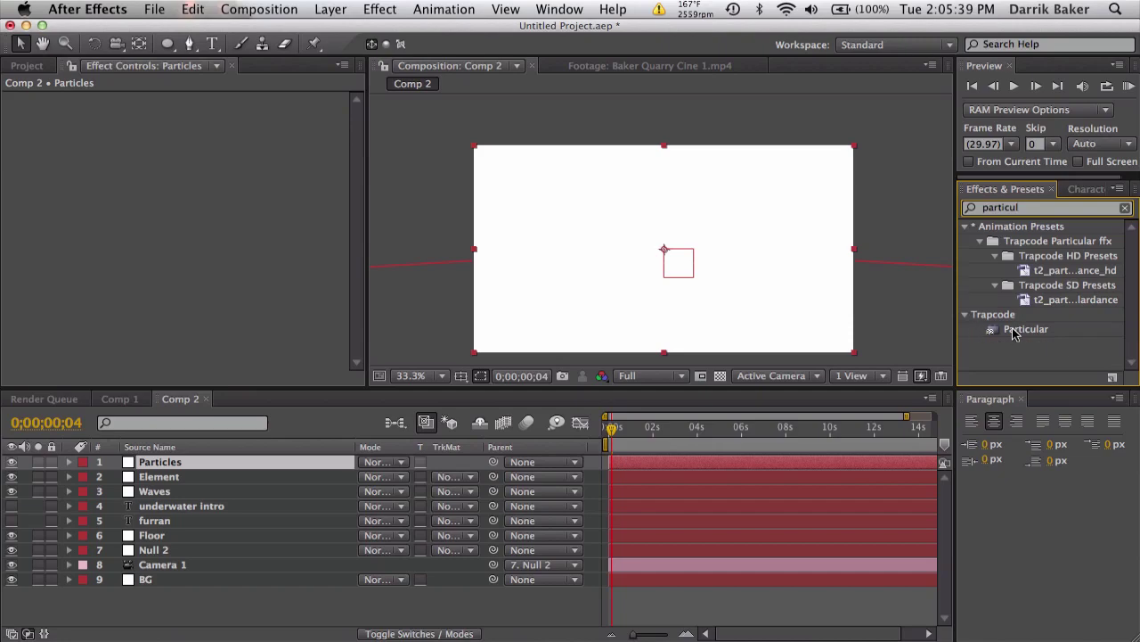
drag(1016, 330, 341, 466)
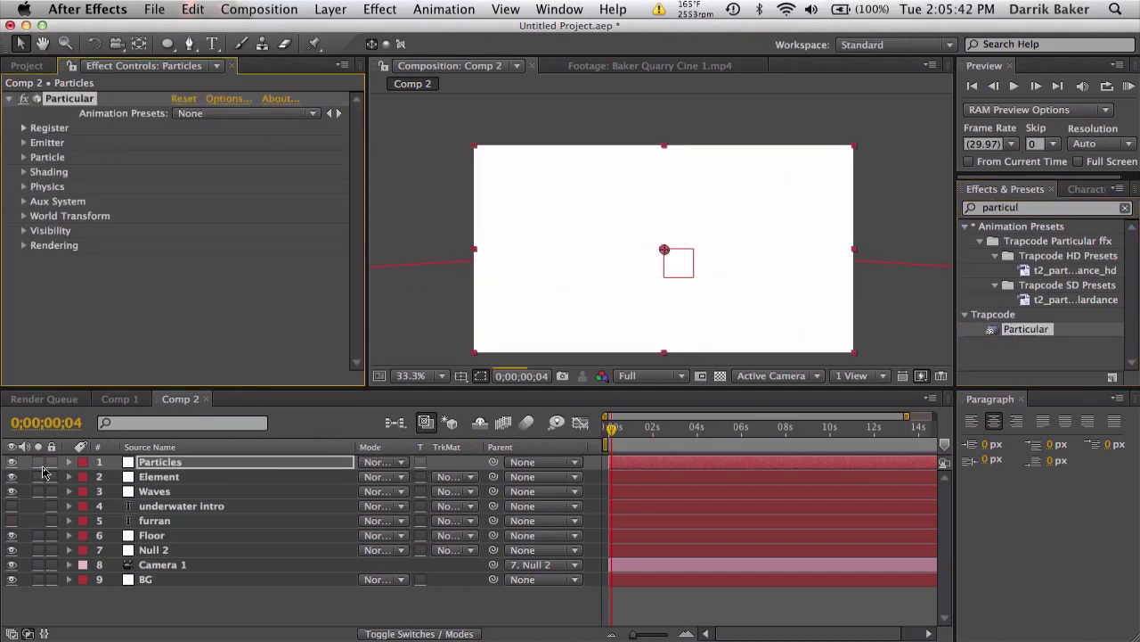
Step: Solo the Particles layer and move the current time to 0;00;02;02
click(38, 463)
click(616, 427)
drag(617, 430, 655, 430)
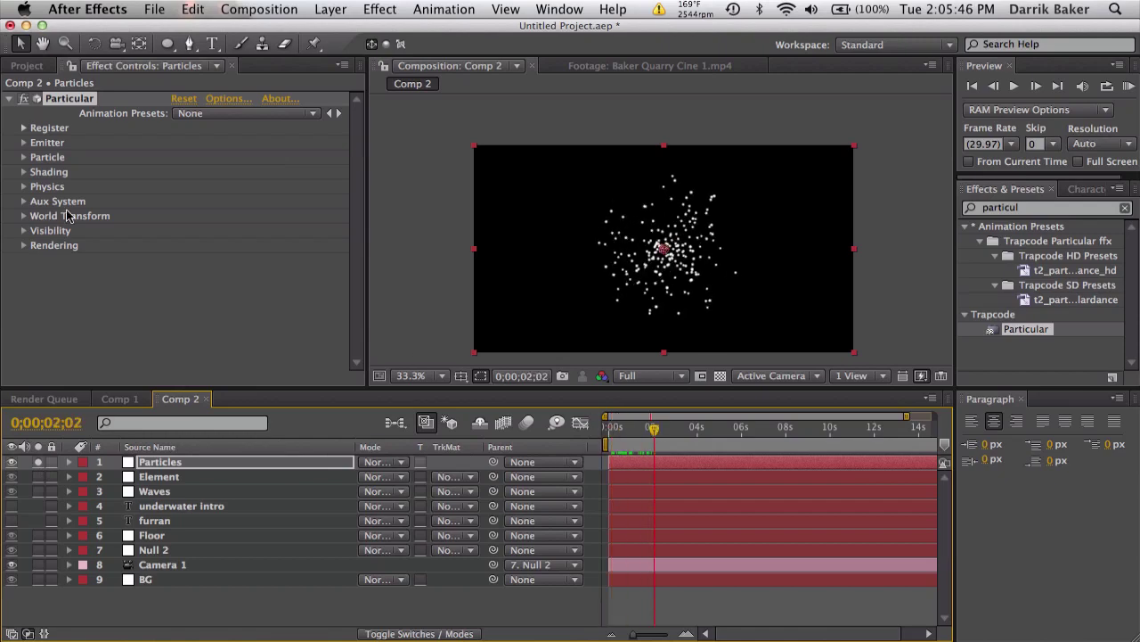
Step: Change Particular's Emitter Type to Box
click(30, 145)
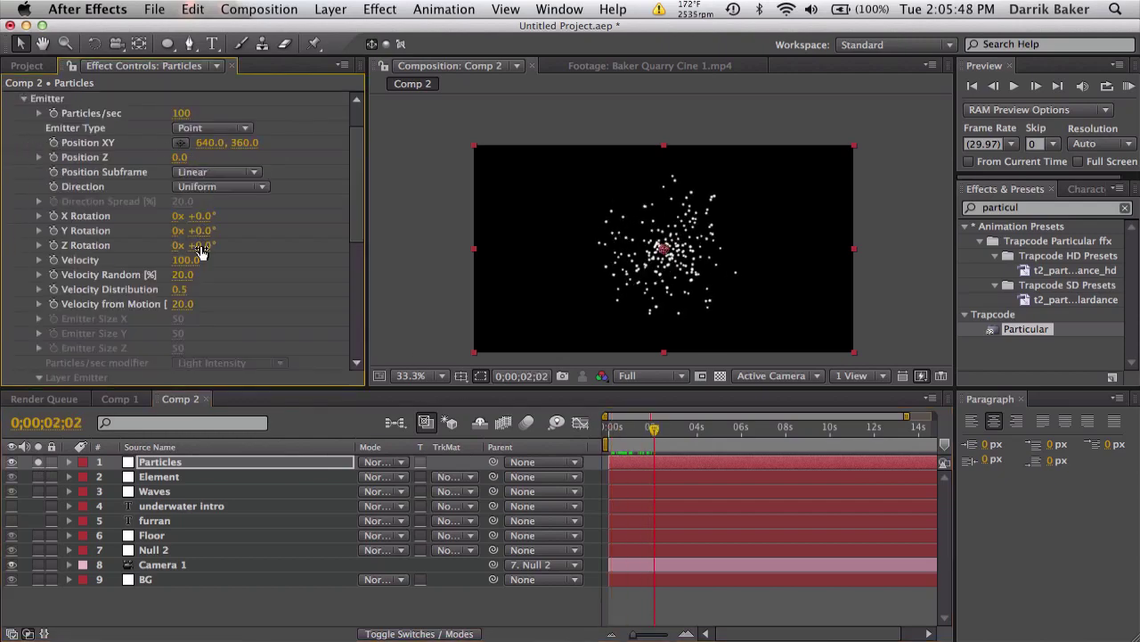
click(212, 128)
click(214, 142)
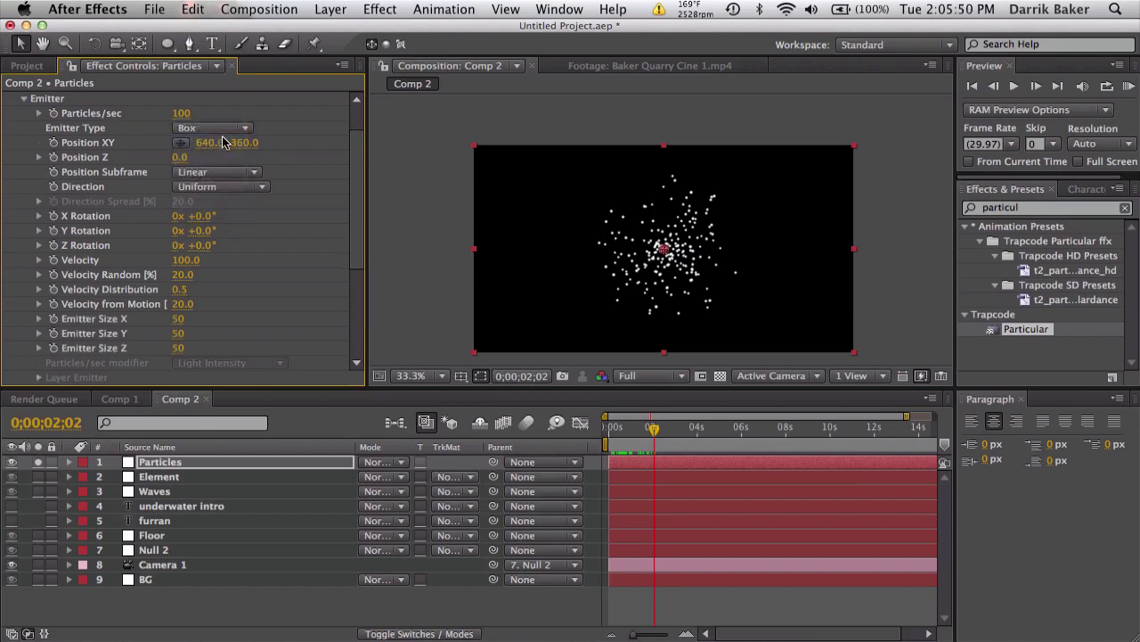
Step: Set Particular's Emitter Size to 1747 in X, 136 in Y and 2045 in Z, and scrub through the particle motion
drag(179, 313, 285, 314)
drag(176, 333, 223, 348)
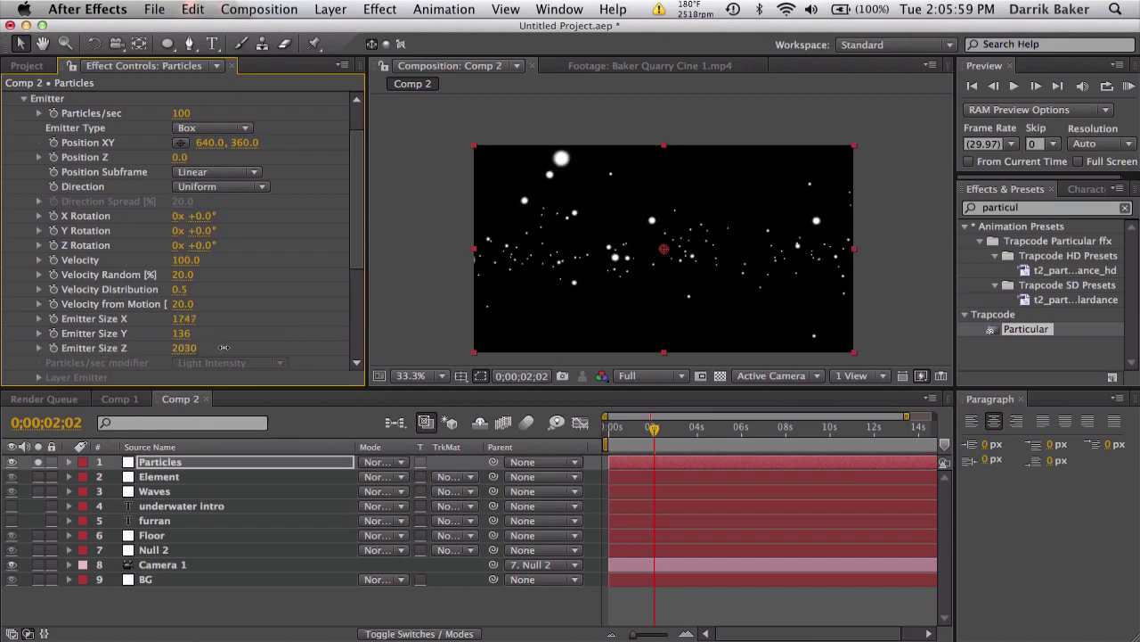
click(675, 429)
mouse_move(674, 430)
mouse_down()
mouse_move(713, 429)
mouse_move(692, 429)
mouse_up()
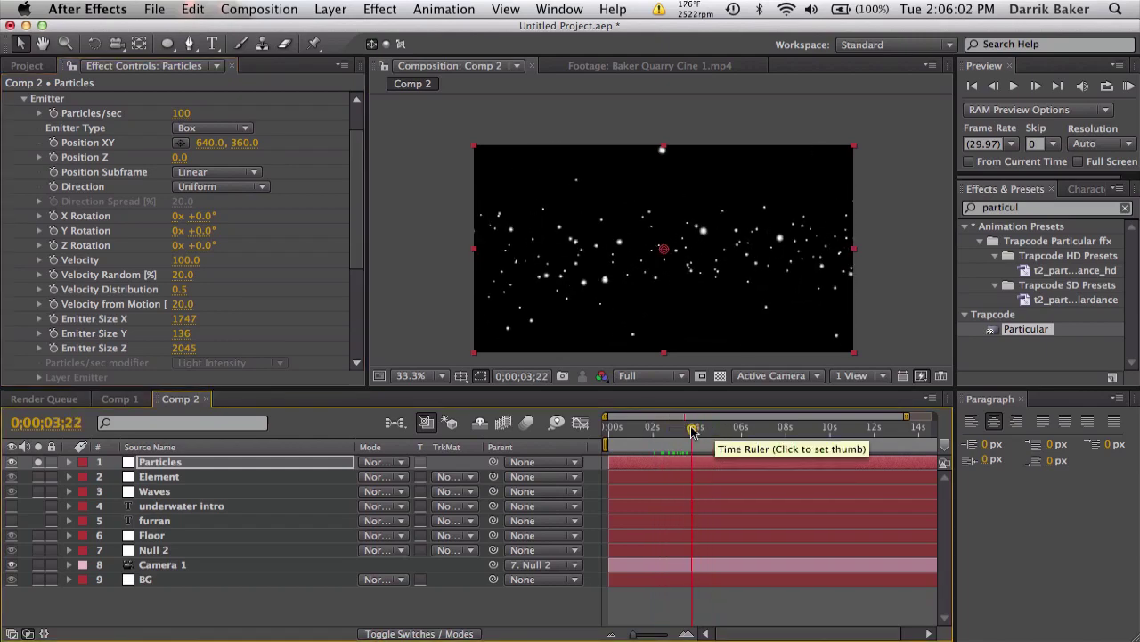
Step: Set the emitter Velocity to 5, scrub ahead to 0;00;05;15, and set Pre Run in Emission Extras to 100
click(186, 259)
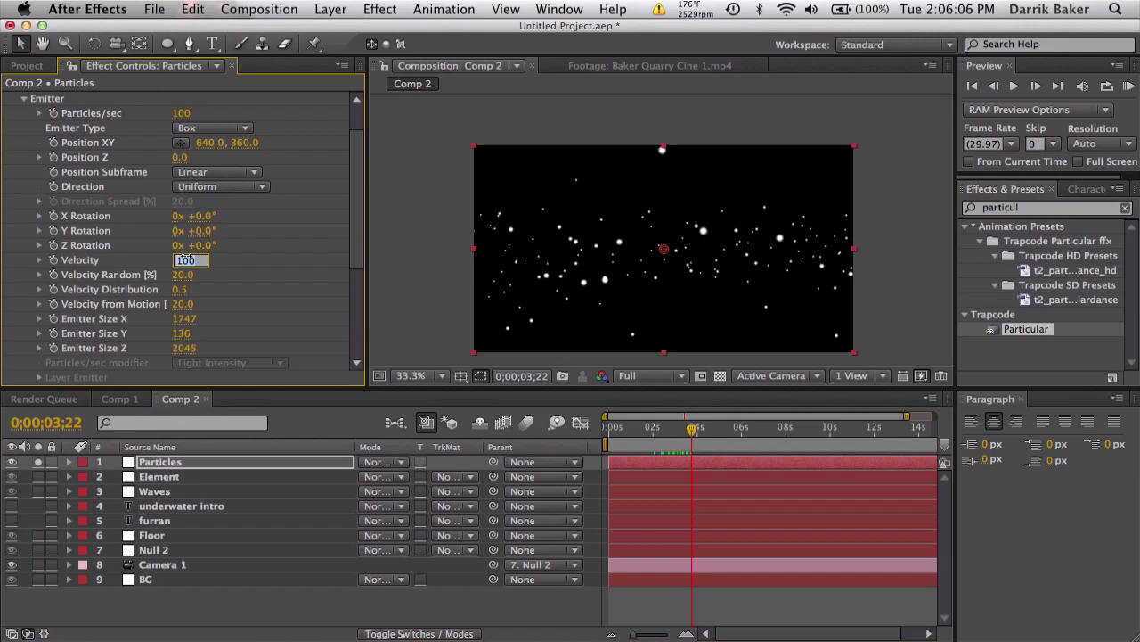
text(5)
key(Return)
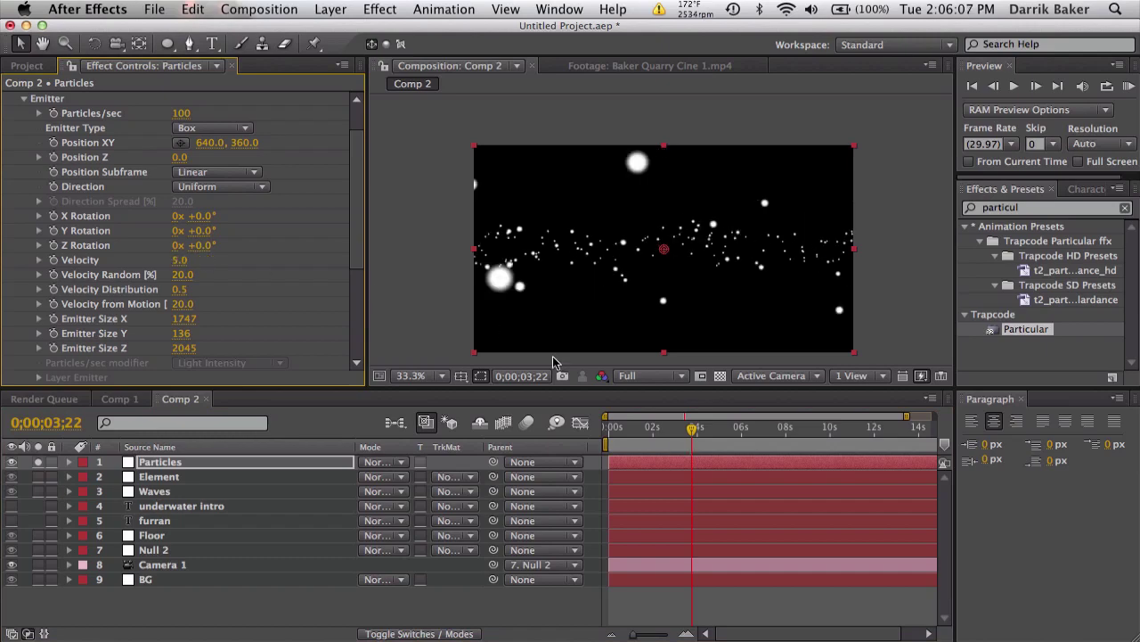
click(620, 430)
drag(619, 428, 715, 427)
click(731, 428)
scroll(300, 305, down, 10)
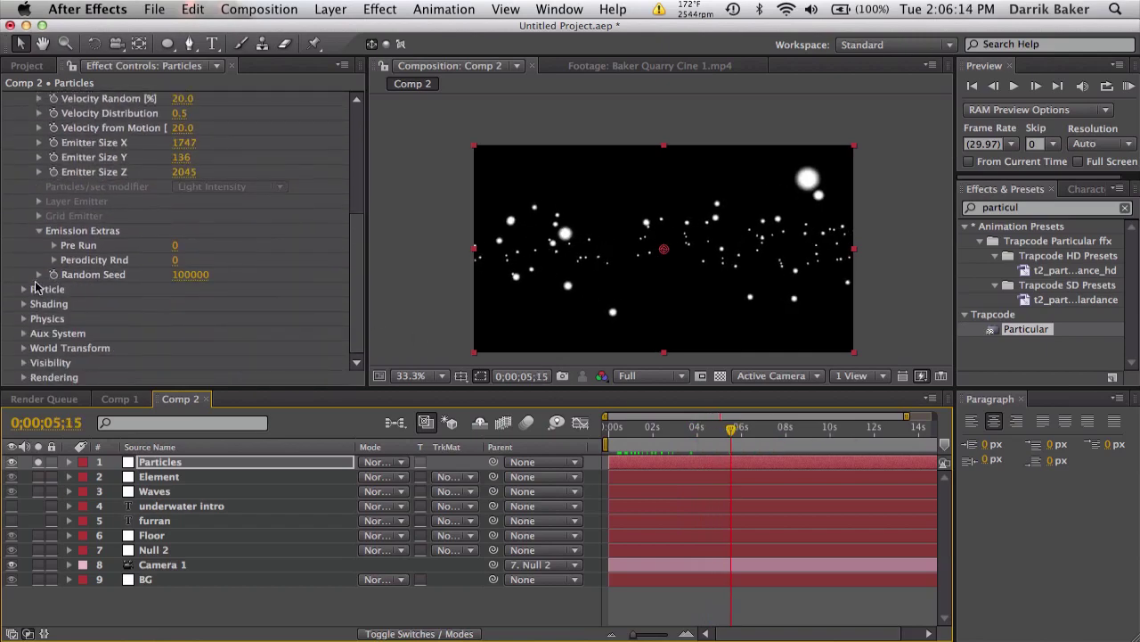
drag(175, 246, 315, 251)
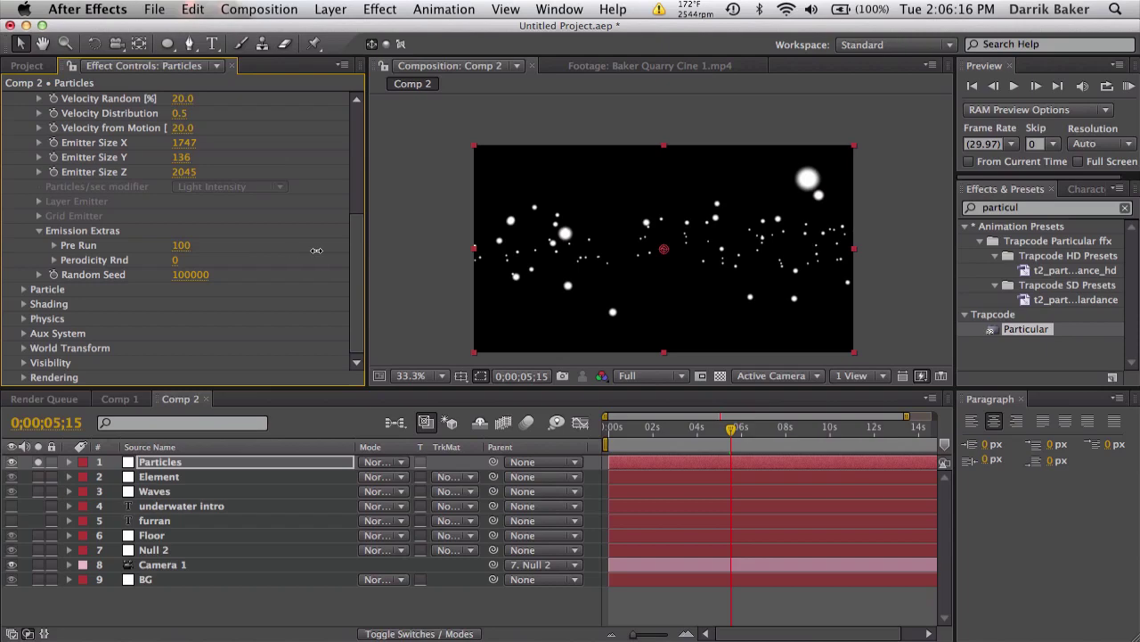
Step: Reduce the Size of Particular's particles to 1
click(25, 290)
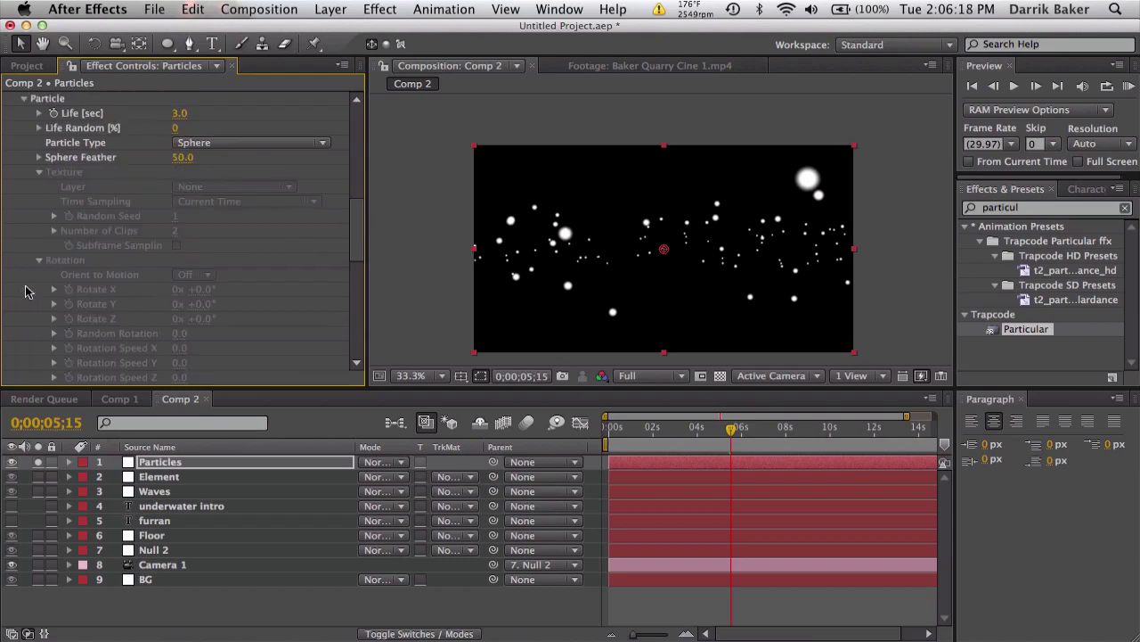
scroll(149, 214, down, 5)
click(184, 266)
text(2)
key(Return)
scroll(150, 232, down, 4)
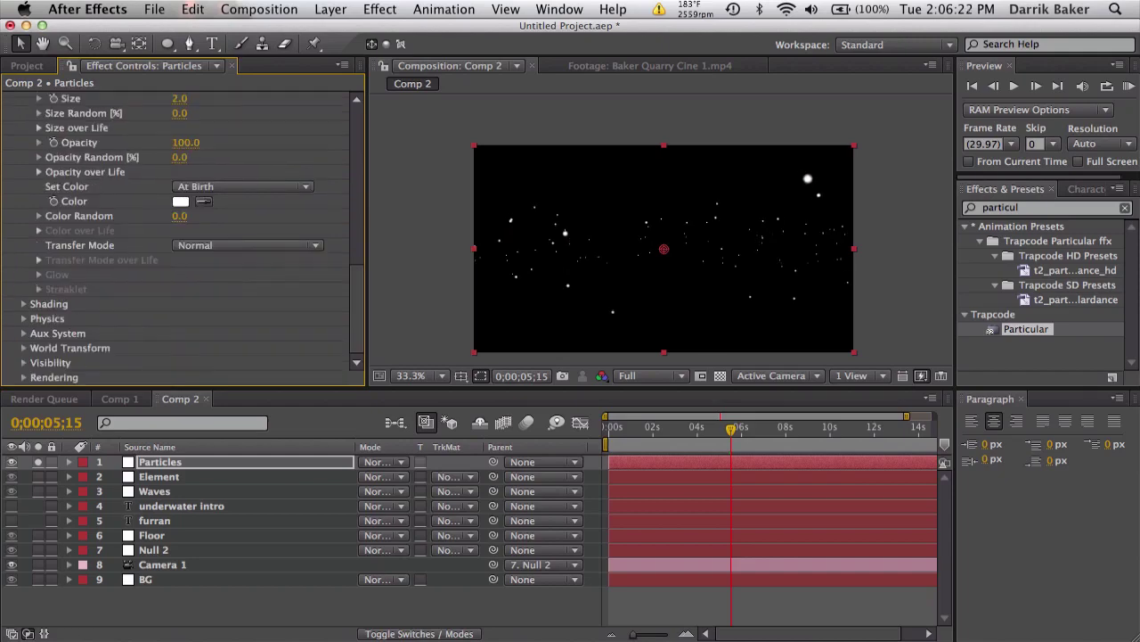
scroll(128, 292, up, 2)
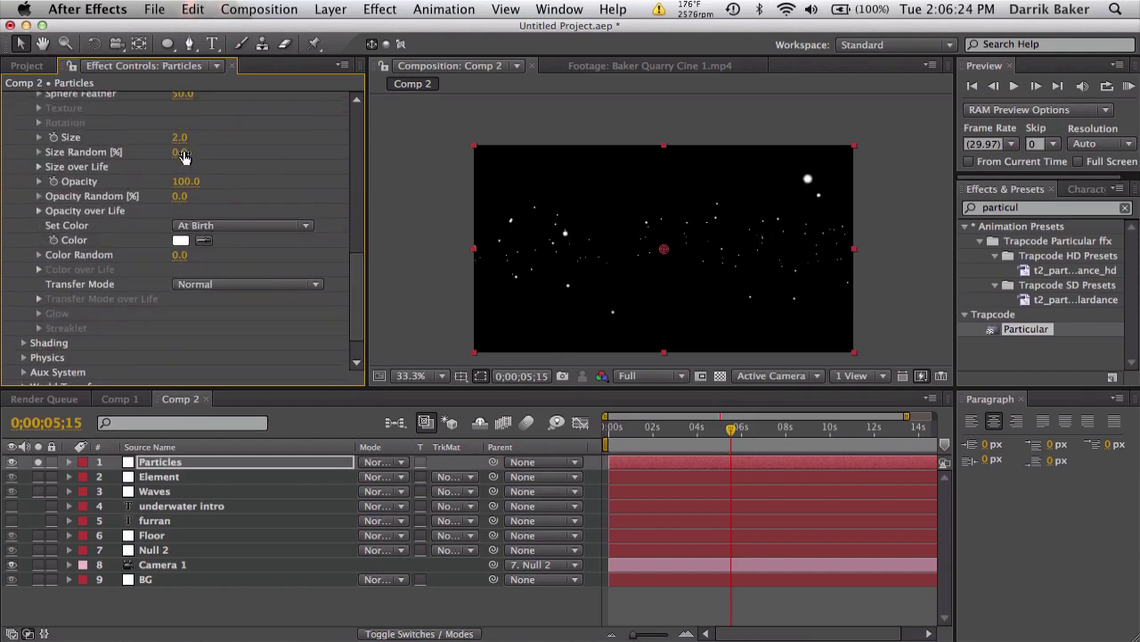
click(180, 138)
text(1)
key(Return)
Step: Set the particle Life to 10 seconds
scroll(200, 177, up, 3)
scroll(201, 176, up, 1)
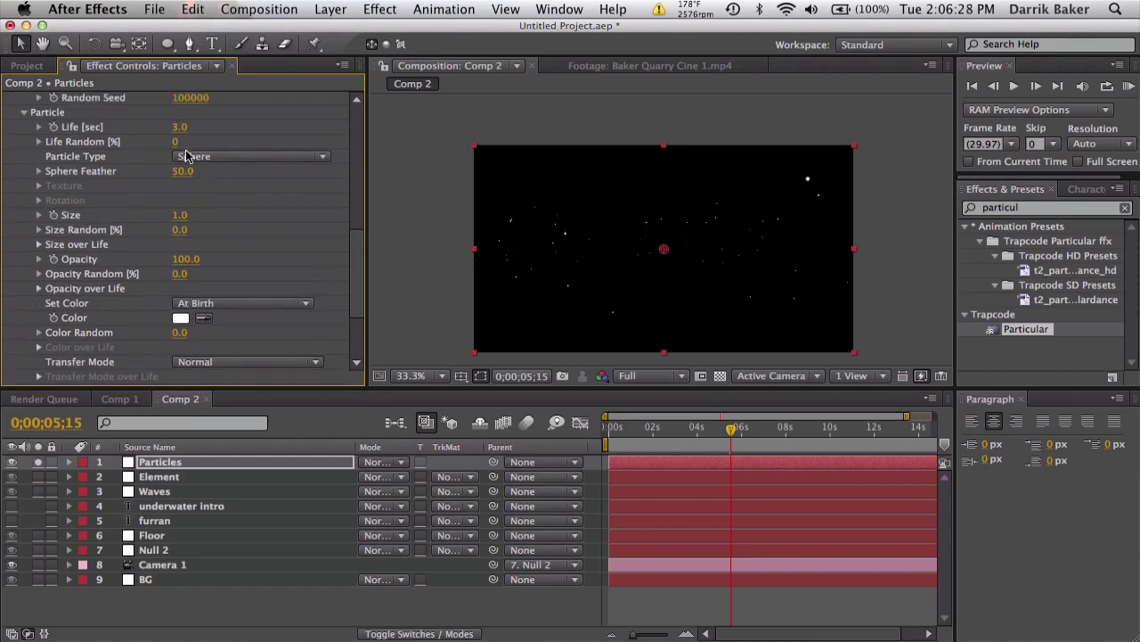
click(179, 128)
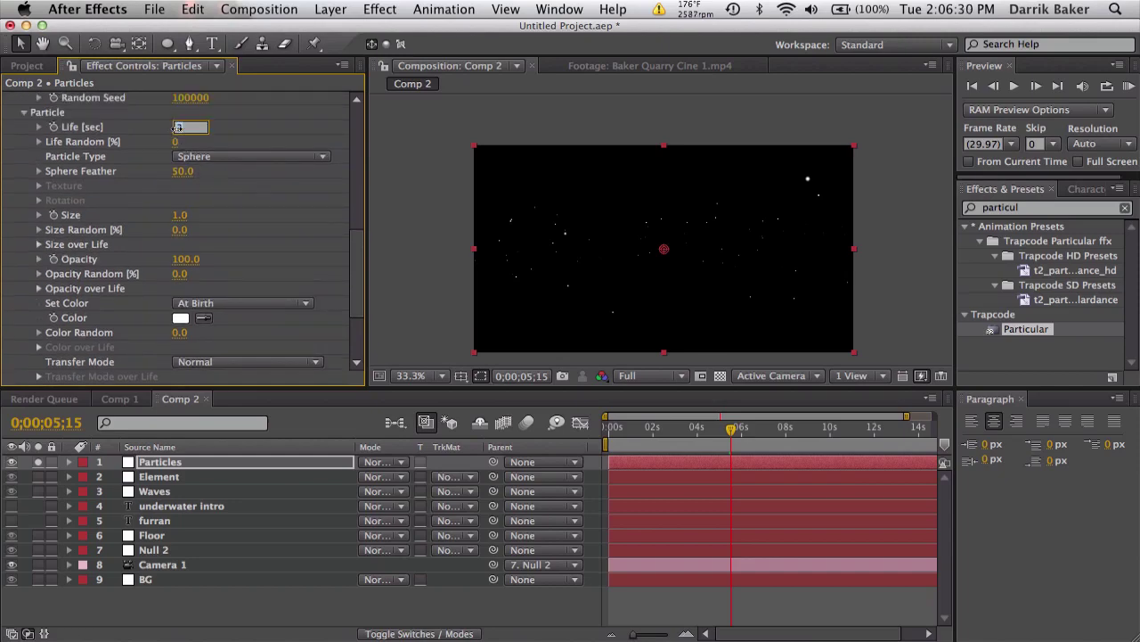
text(10)
key(Return)
Step: Change the particle Color to light blue
scroll(147, 287, down, 3)
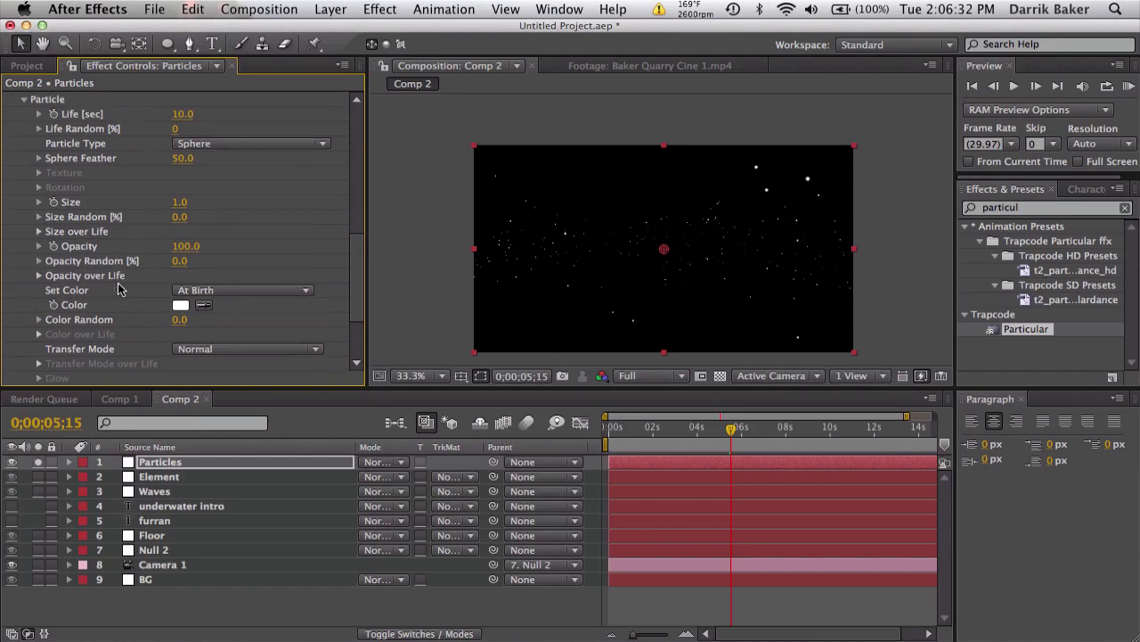
click(185, 266)
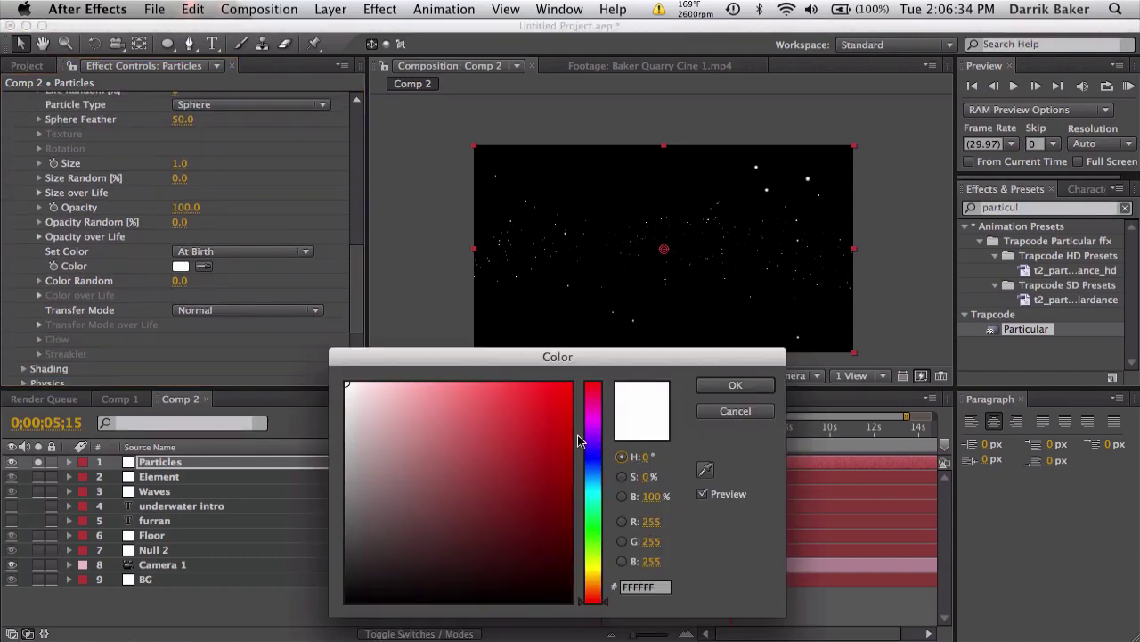
click(595, 488)
drag(595, 488, 596, 479)
drag(423, 412, 456, 370)
click(735, 385)
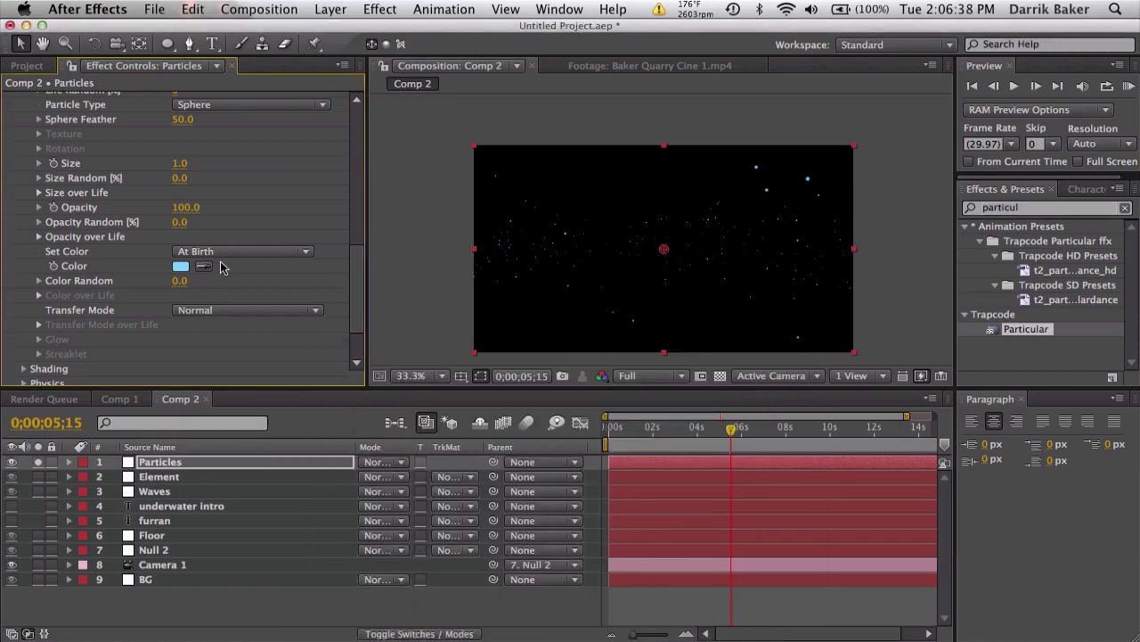
Step: Set Affect Position in the Physics Turbulence Field to 100 and scrub through the particle motion
scroll(130, 272, down, 3)
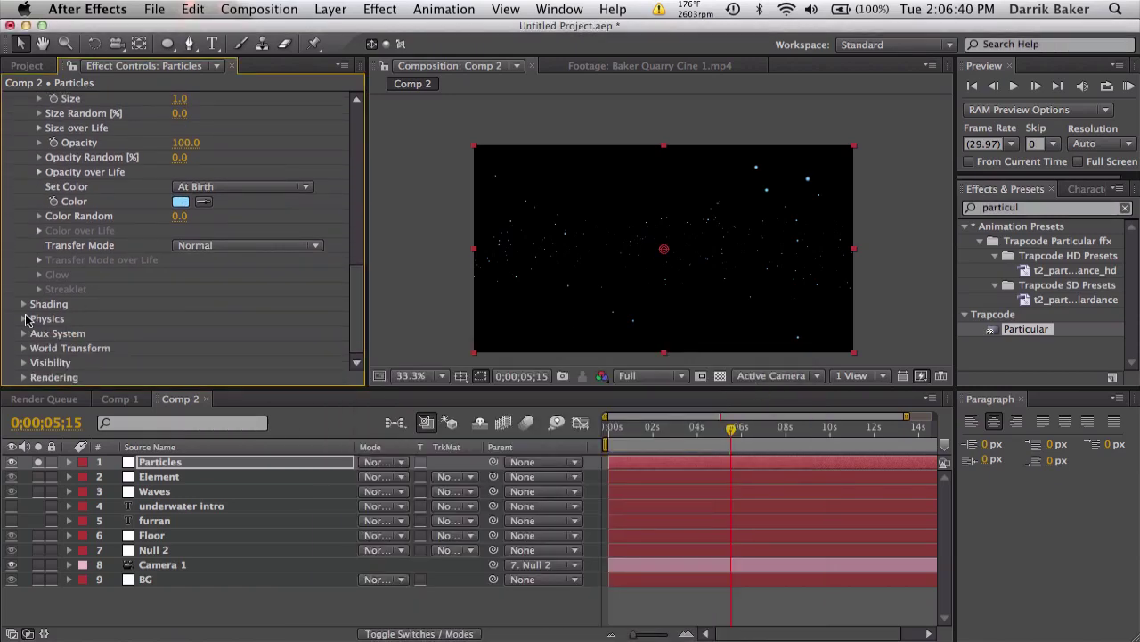
click(24, 318)
scroll(105, 278, down, 3)
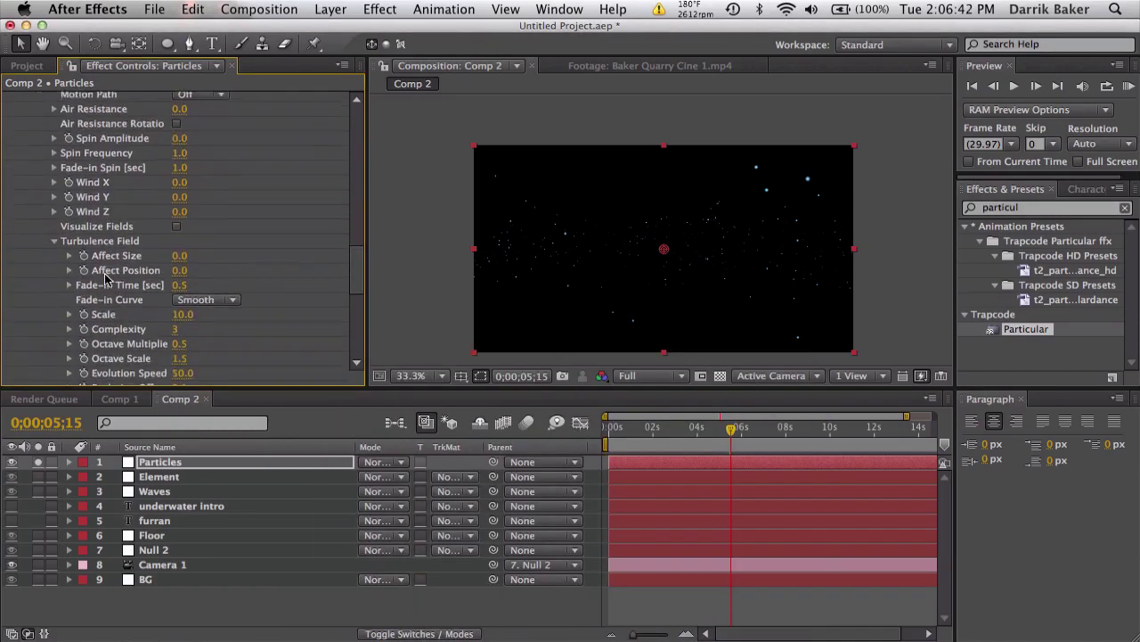
click(181, 271)
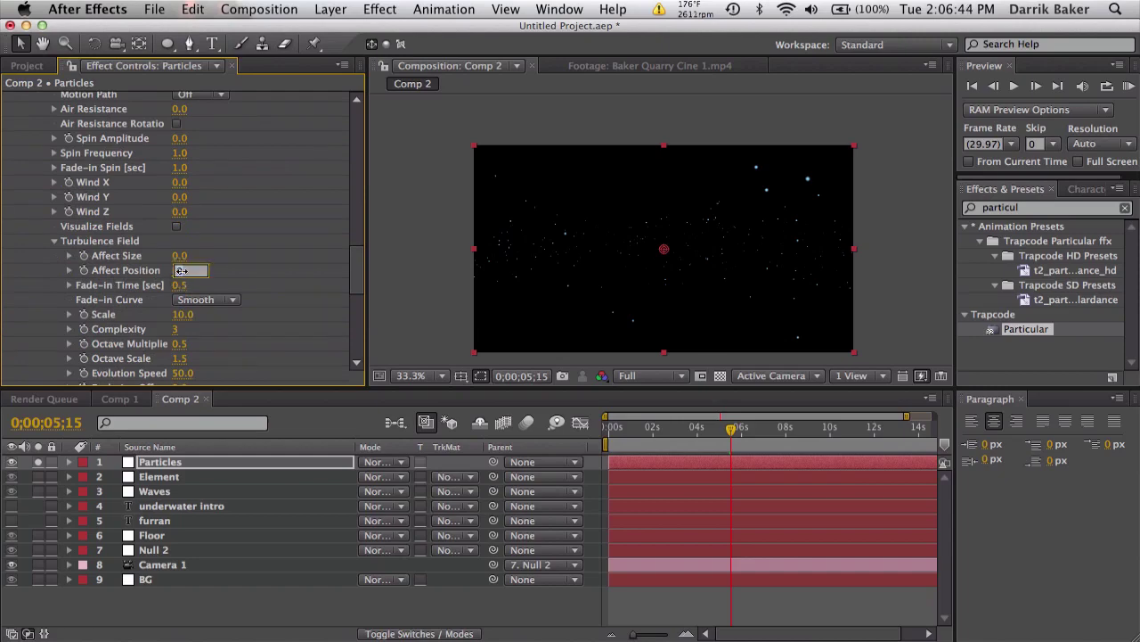
key(Return)
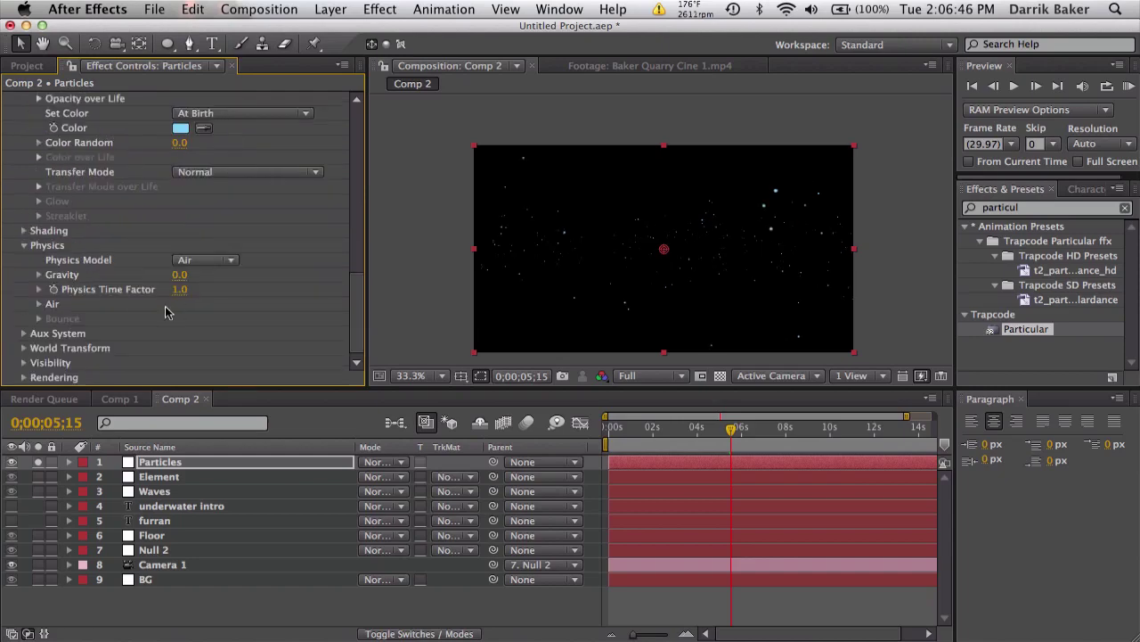
drag(655, 427, 753, 416)
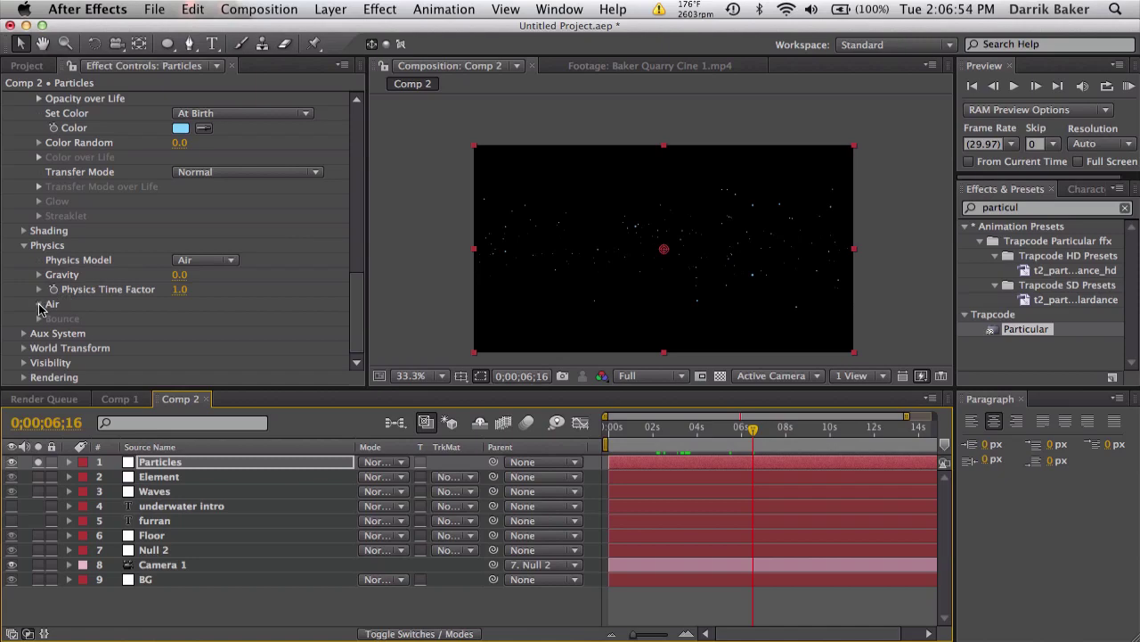
Step: Set the Turbulence Field's Evolution Speed to 5 and scrub the timeline to check the slower drift
click(40, 307)
scroll(117, 267, down, 5)
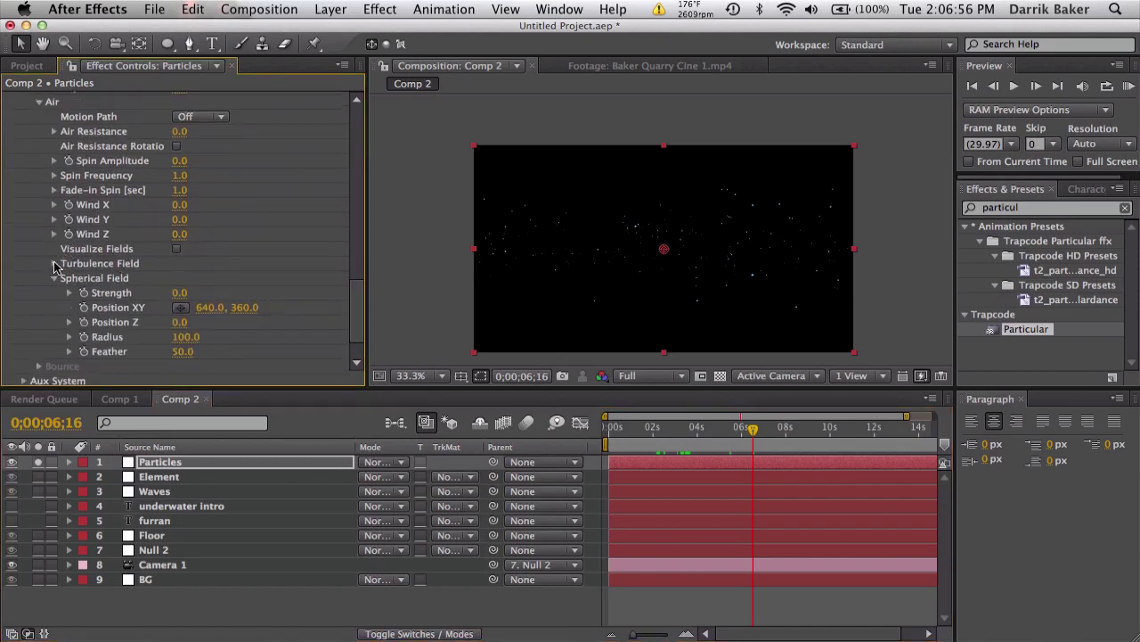
click(54, 264)
scroll(56, 264, down, 4)
scroll(110, 273, down, 1)
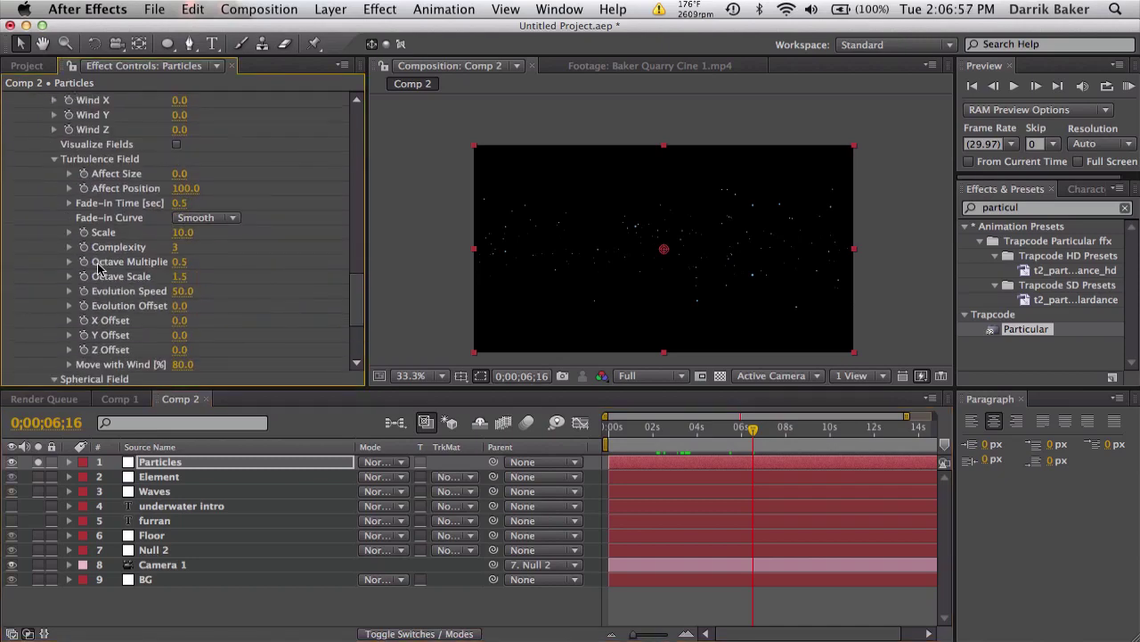
click(180, 291)
text(5)
key(Return)
click(616, 427)
drag(616, 427, 752, 415)
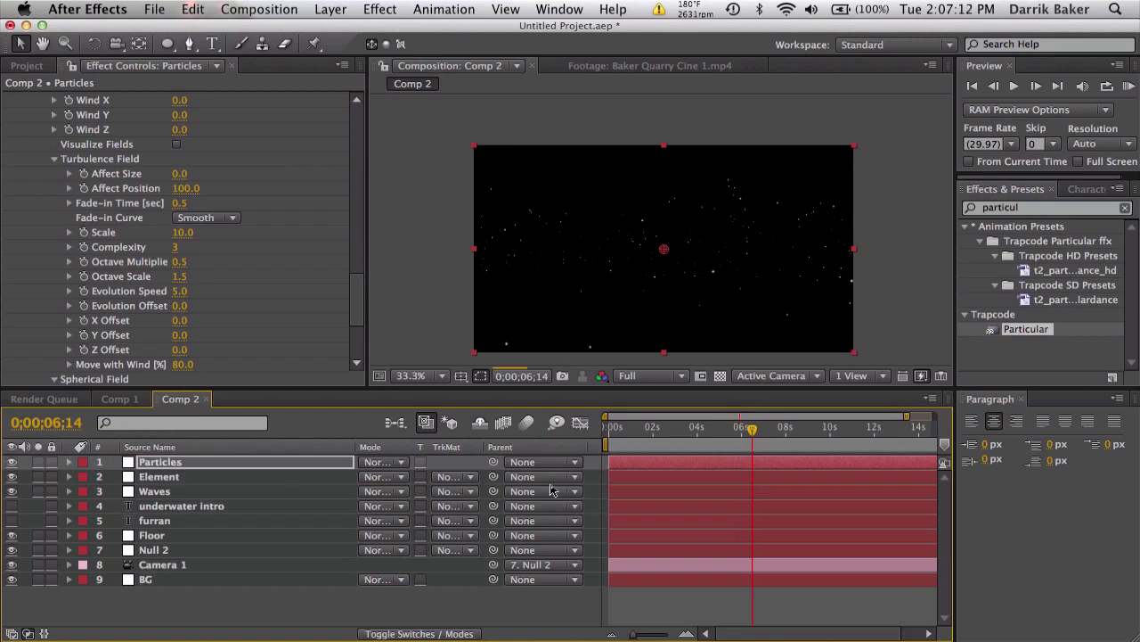
Step: Unsolo the Particles layer and move the current time to 0;00;00;14 to view the full composition
drag(643, 431, 665, 430)
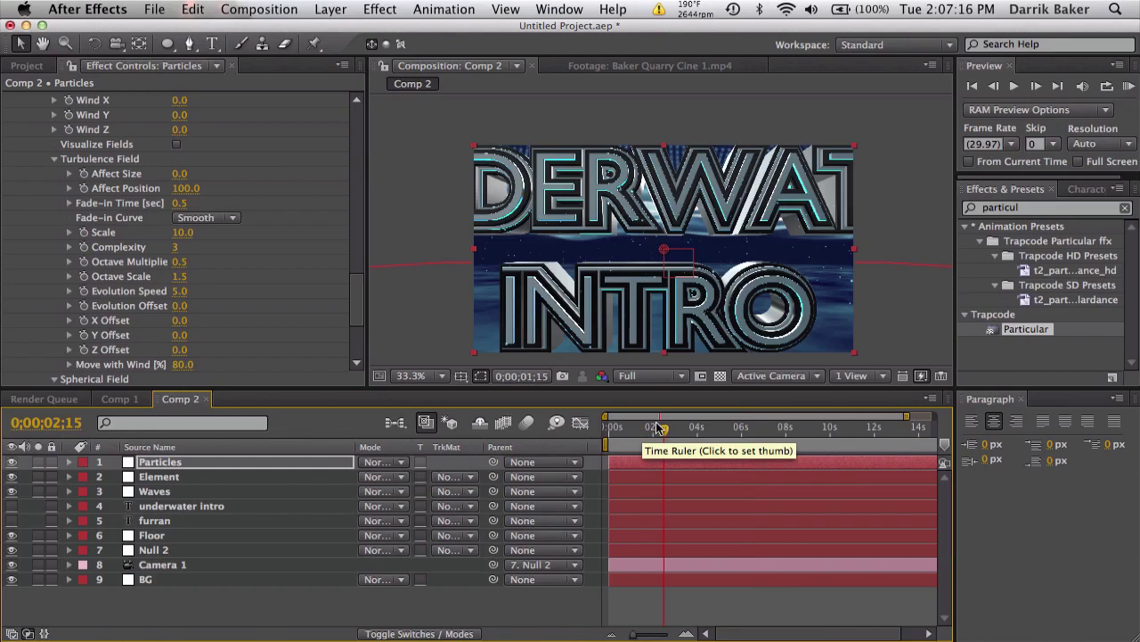
click(635, 426)
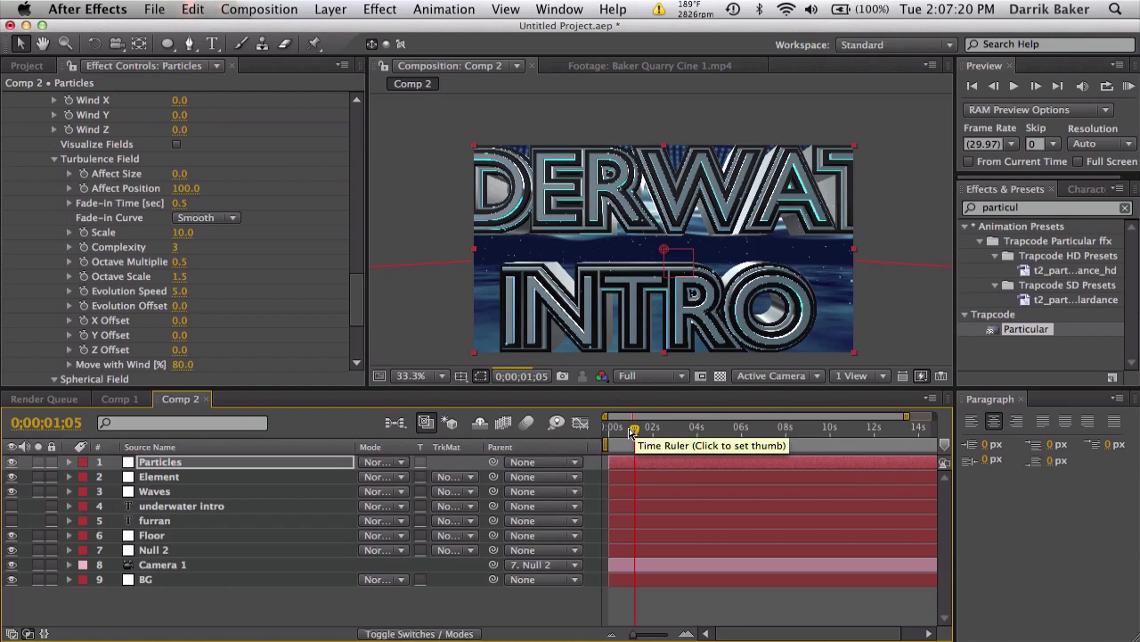
click(621, 430)
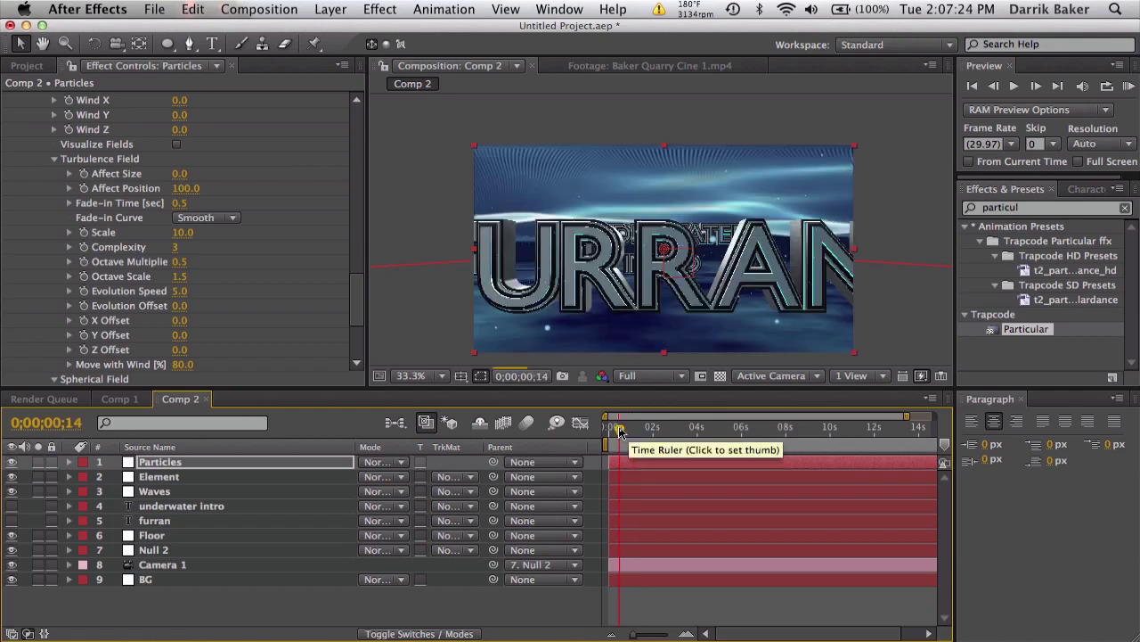
Step: Find the Trapcode Shine effect and apply it to the Waves layer
click(259, 493)
click(1100, 208)
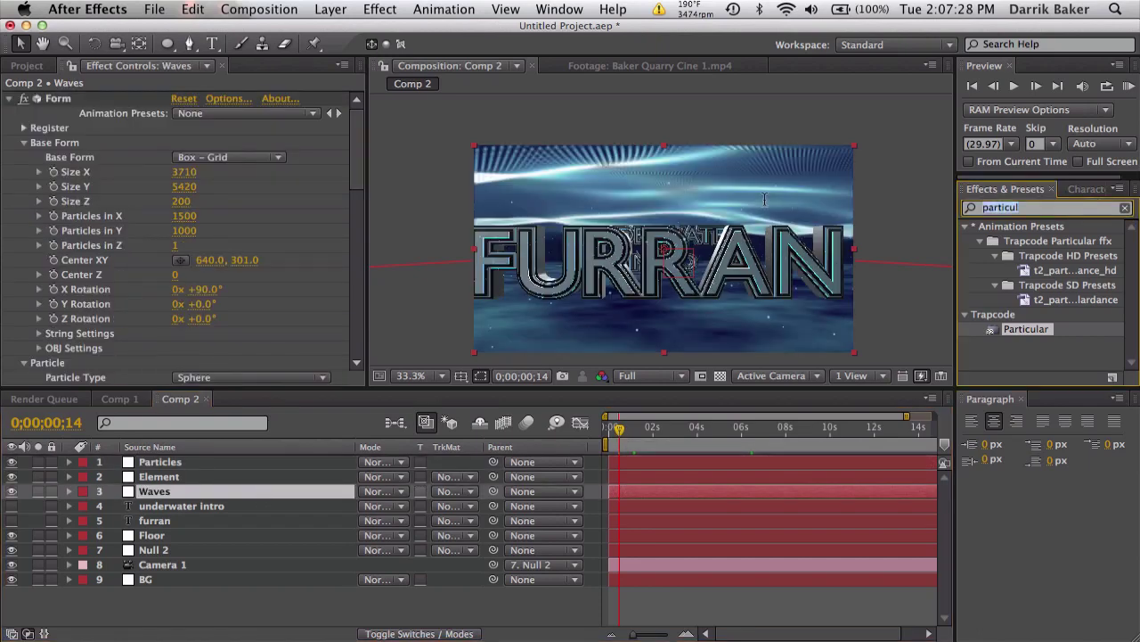
text(shine)
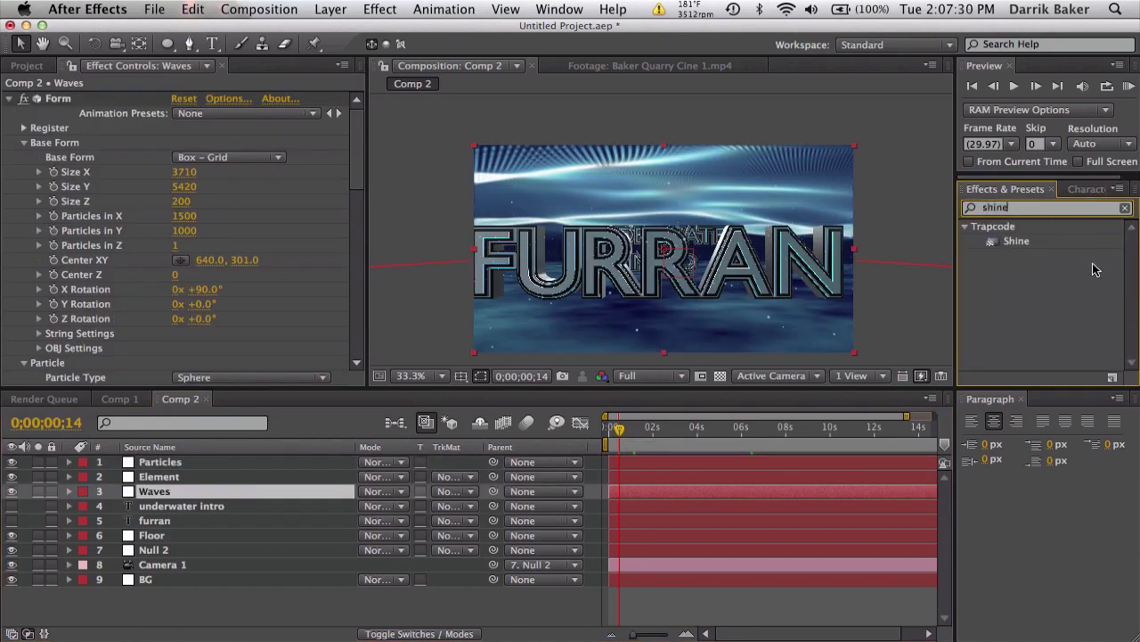
drag(980, 243, 249, 495)
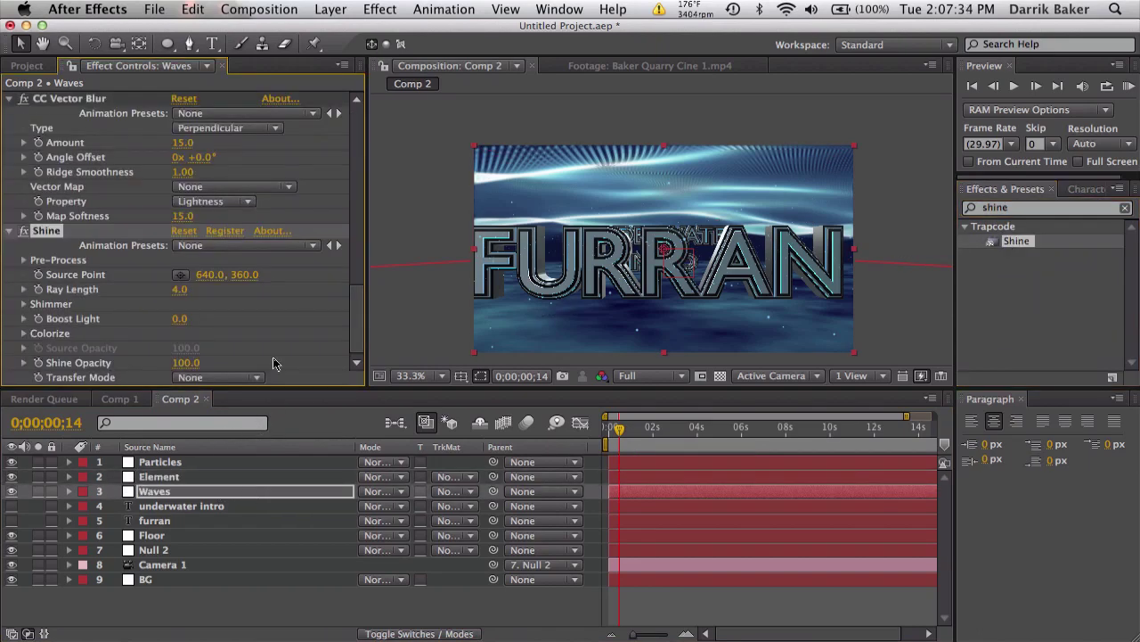
Step: With the Waves layer soloed, set Shine's Transfer Mode to Add and place its Source Point at 126, -135
click(39, 492)
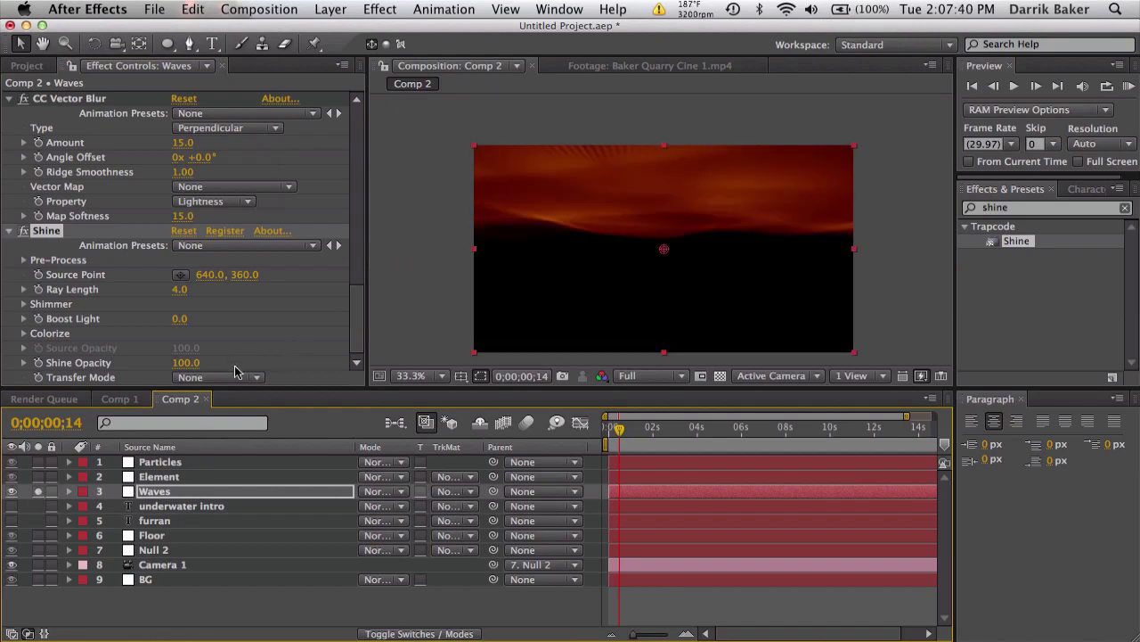
click(230, 378)
click(218, 411)
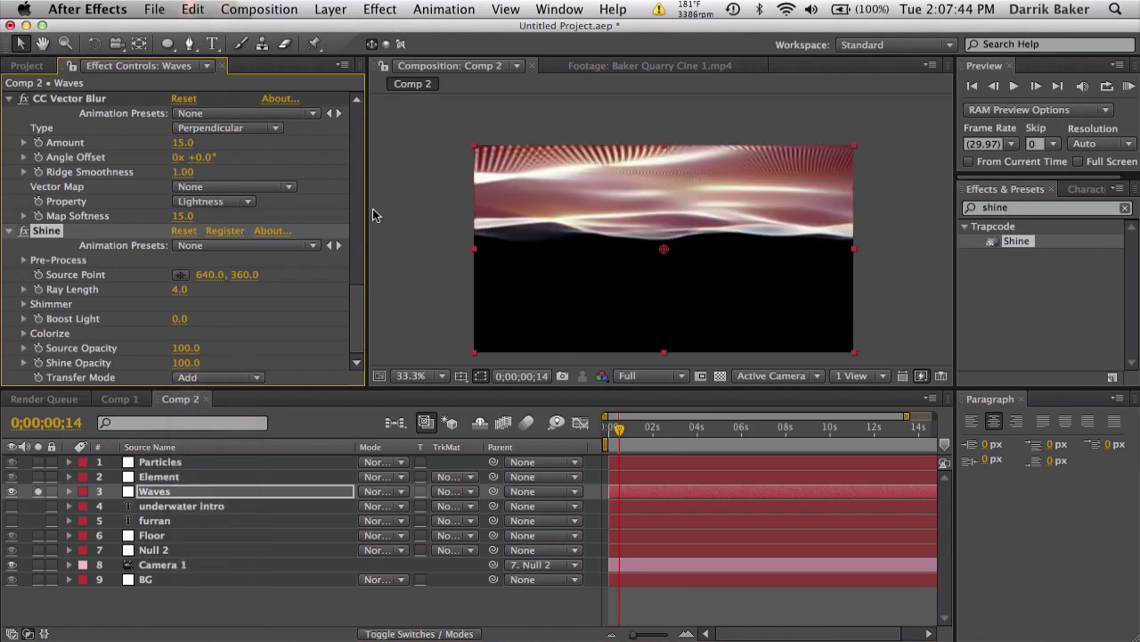
click(181, 278)
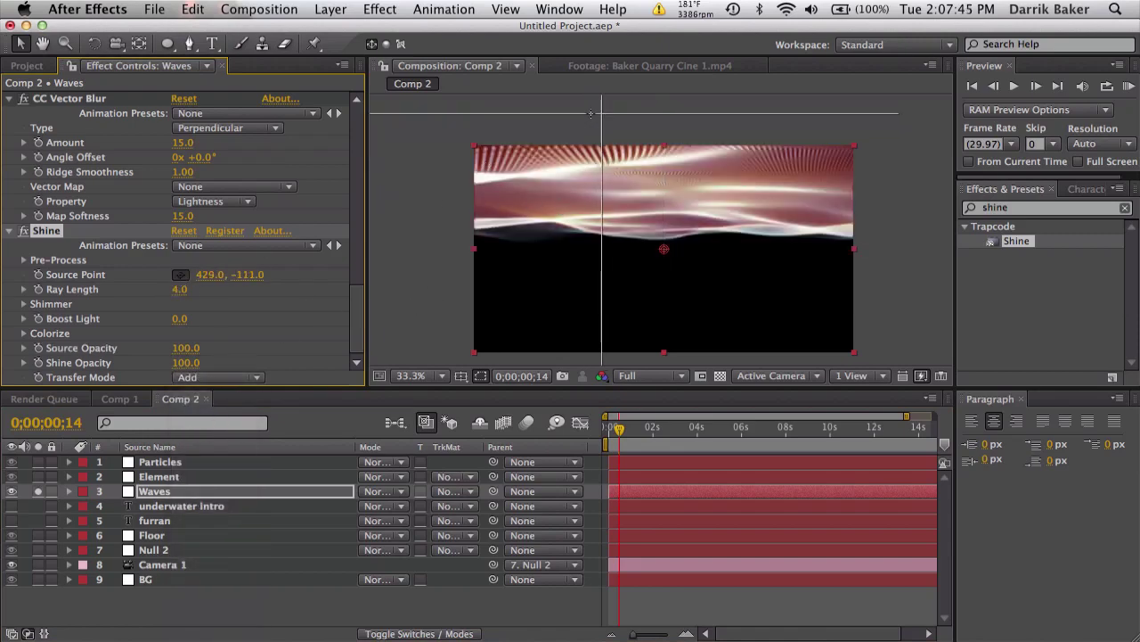
click(511, 105)
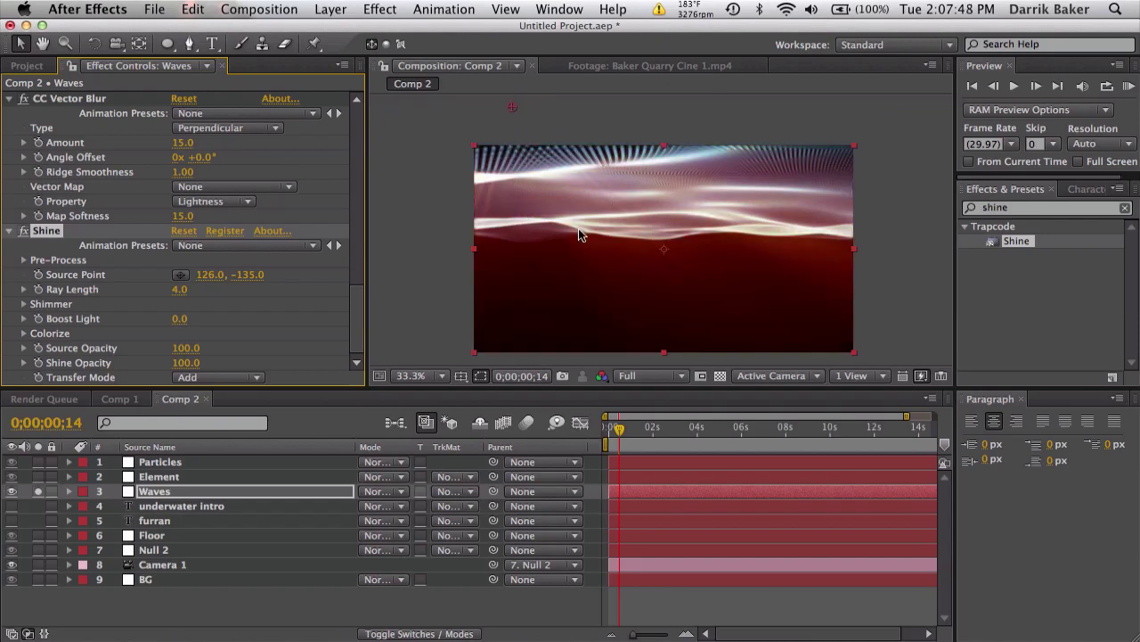
Step: Change Shine's Colorize preset to Electric
click(24, 335)
scroll(25, 335, down, 3)
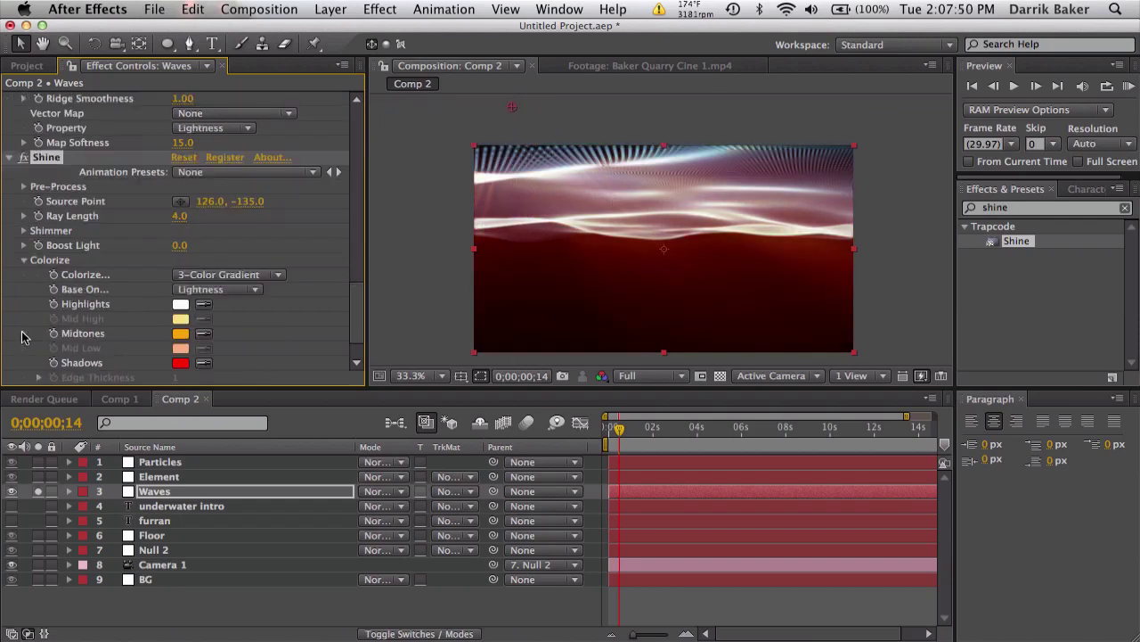
click(235, 275)
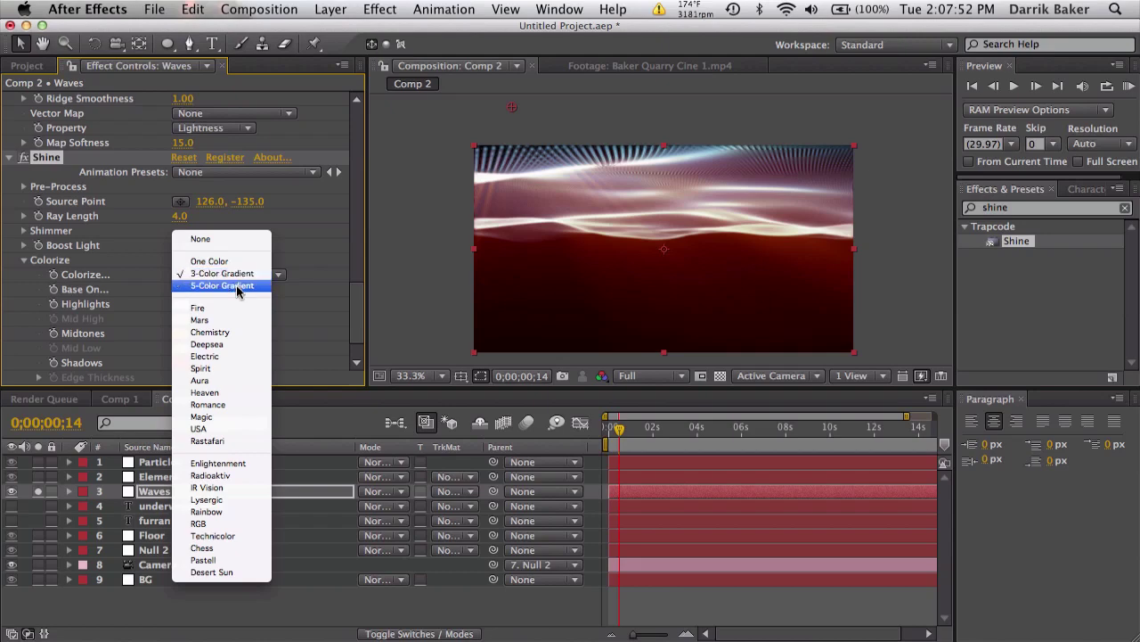
click(233, 356)
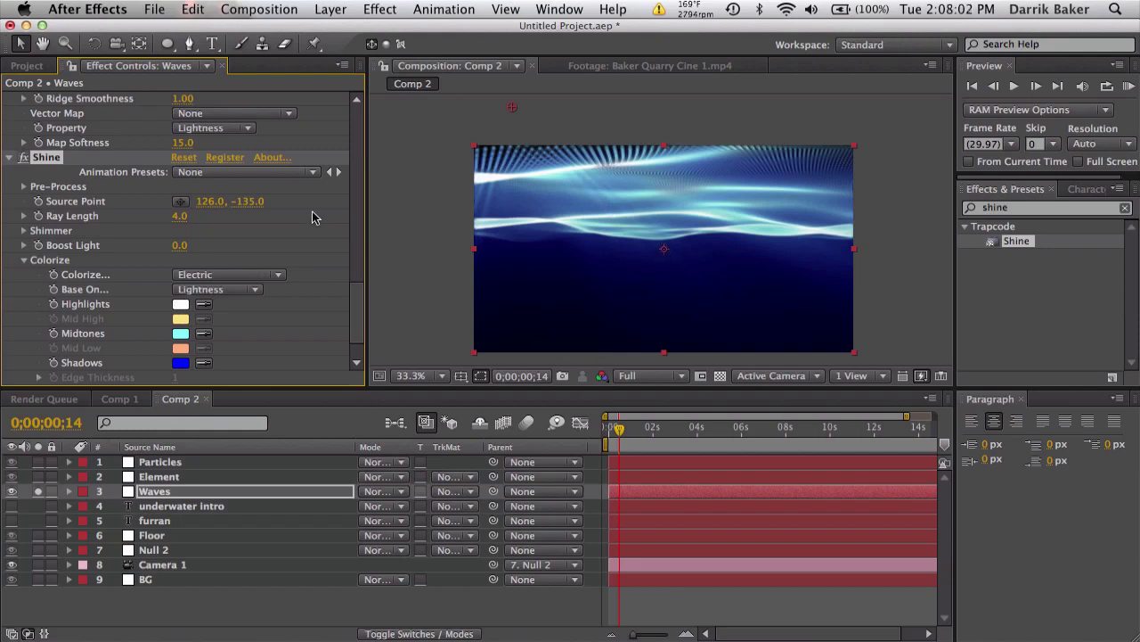
Step: Set Shine's pre-process Threshold to 91 and its Boost Light to 2.3 on the Waves layer
click(24, 187)
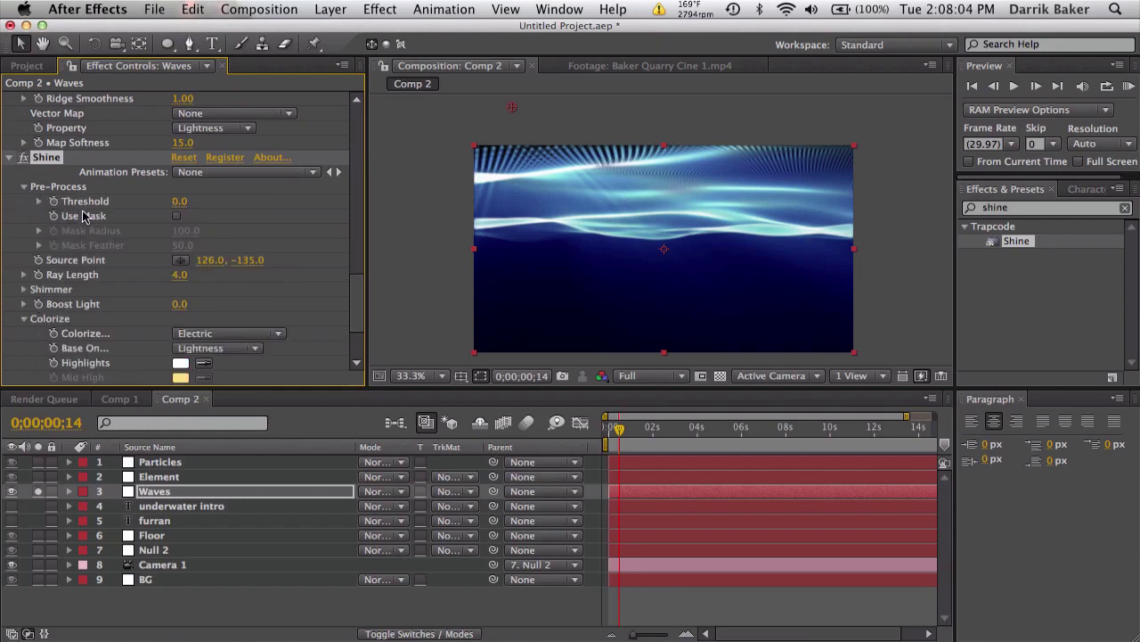
drag(179, 202, 255, 200)
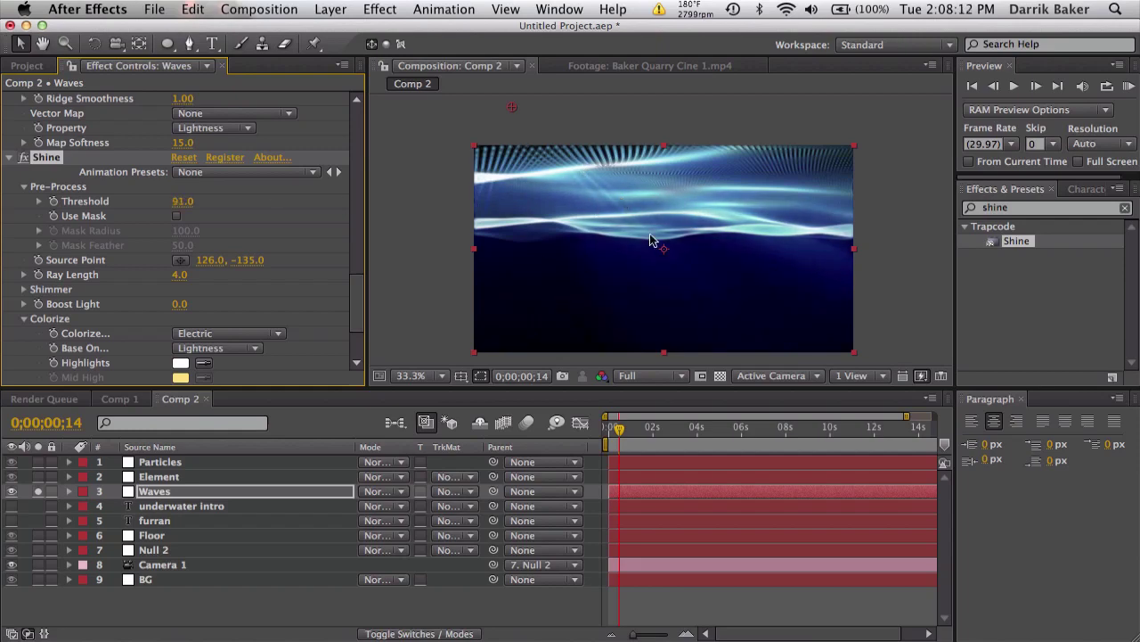
drag(619, 430, 637, 431)
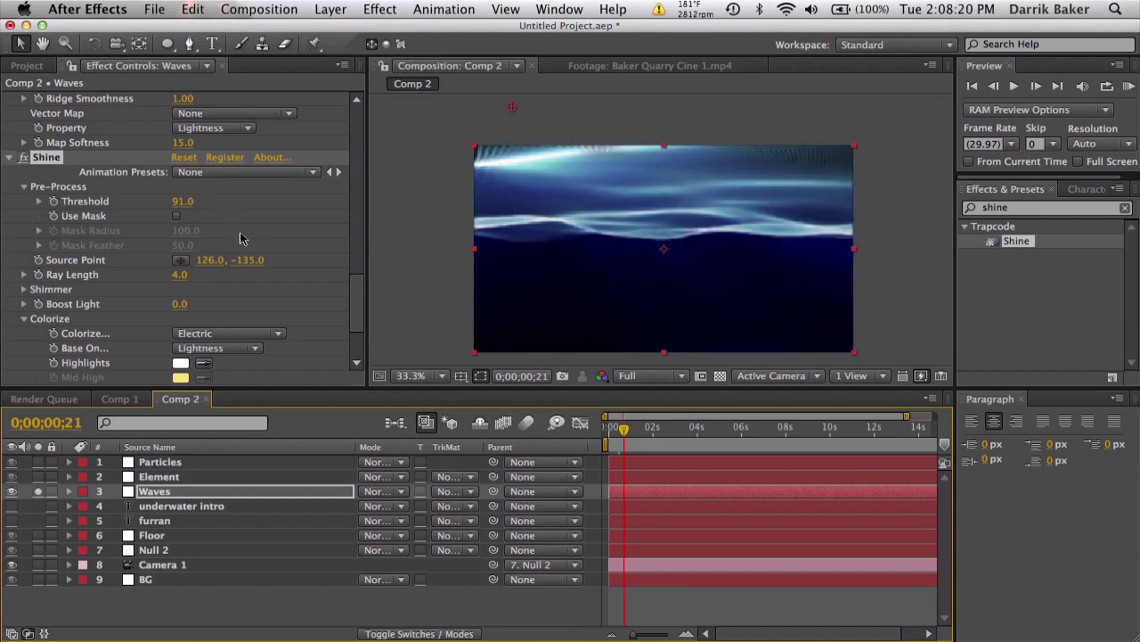
drag(182, 305, 198, 304)
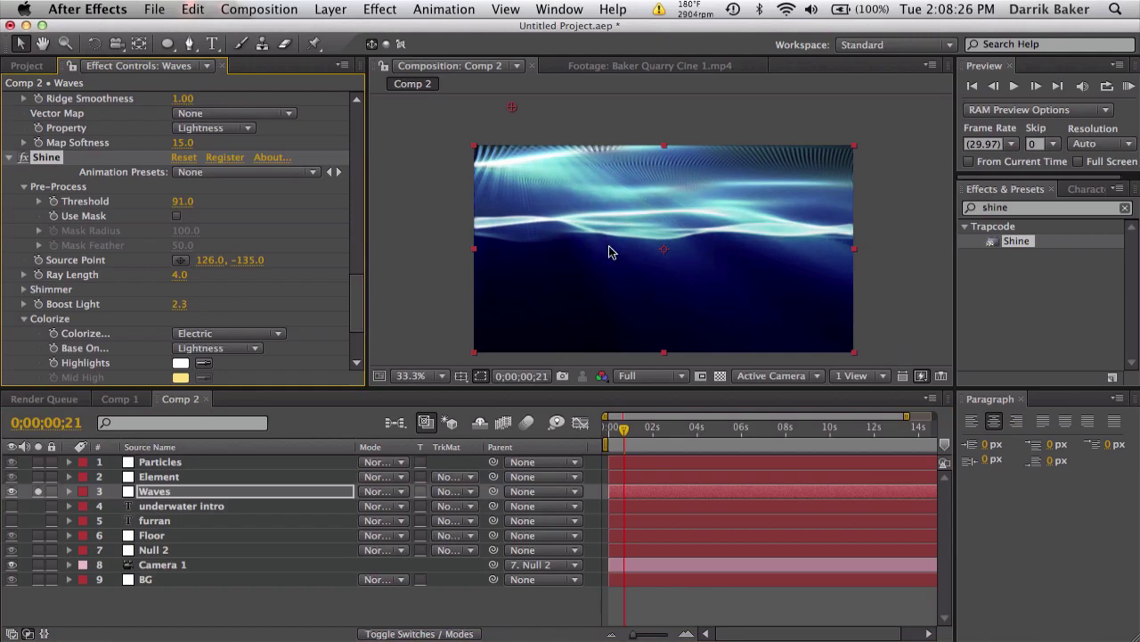
drag(622, 429, 611, 433)
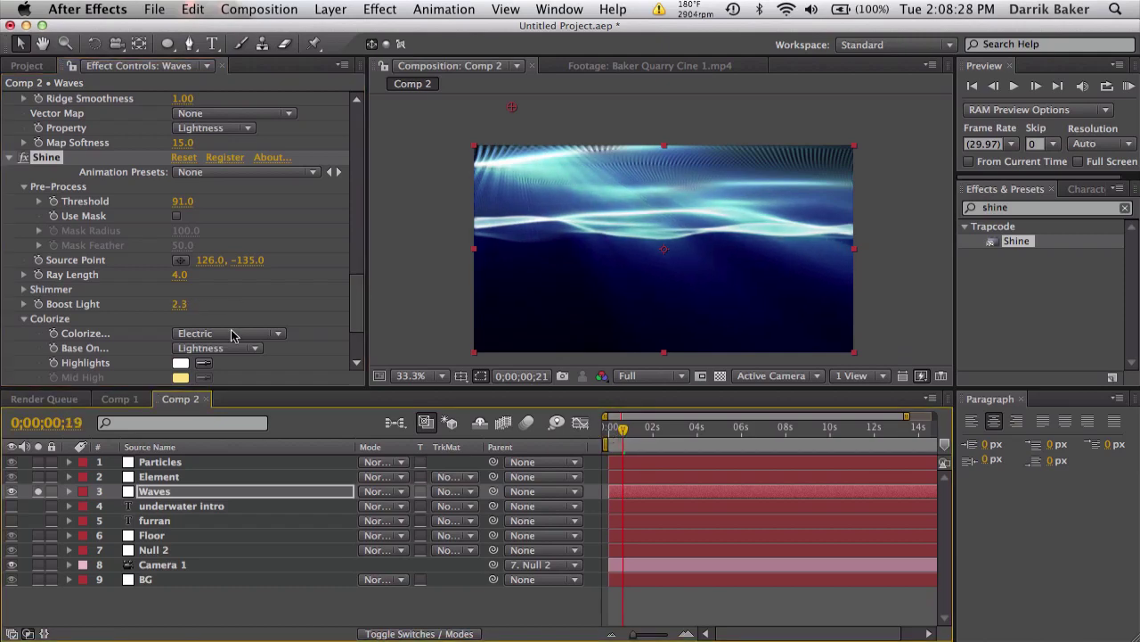
click(37, 491)
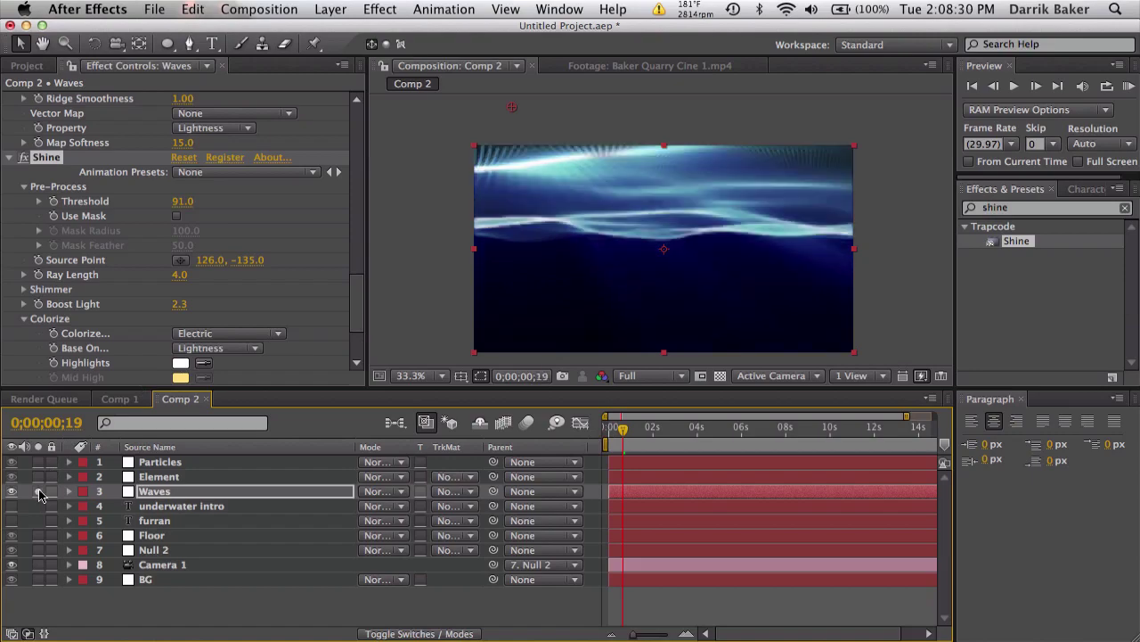
Step: Add a new adjustment layer to Comp 2 and name it Turbulent Displace
click(330, 9)
mouse_move(356, 29)
click(589, 135)
key(Return)
text(T)
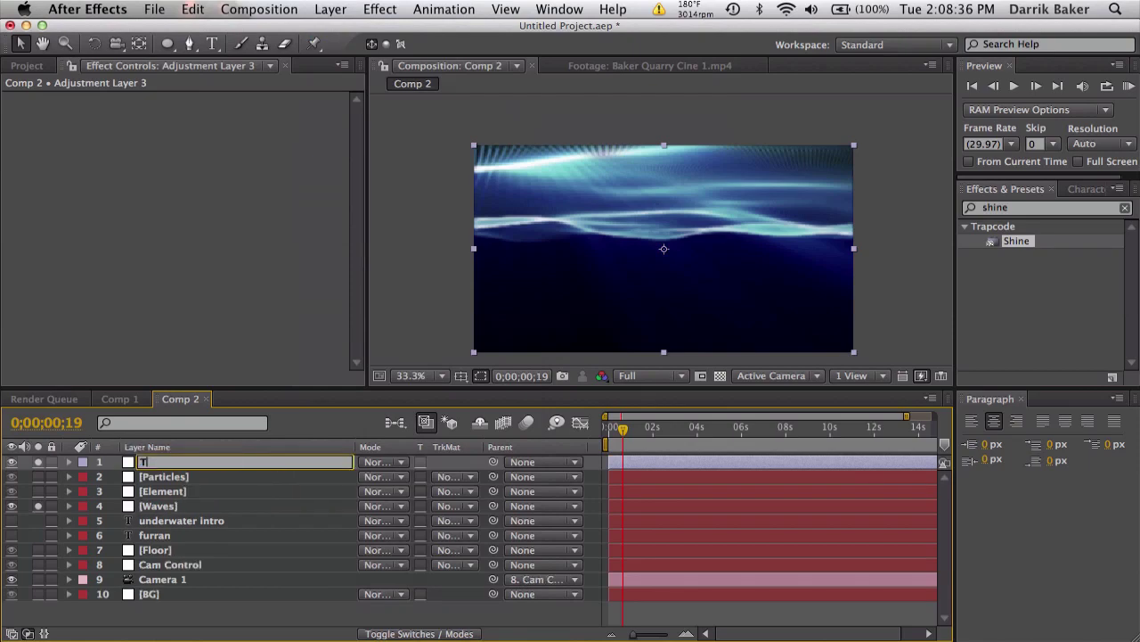
text(urbulent Displace)
key(Return)
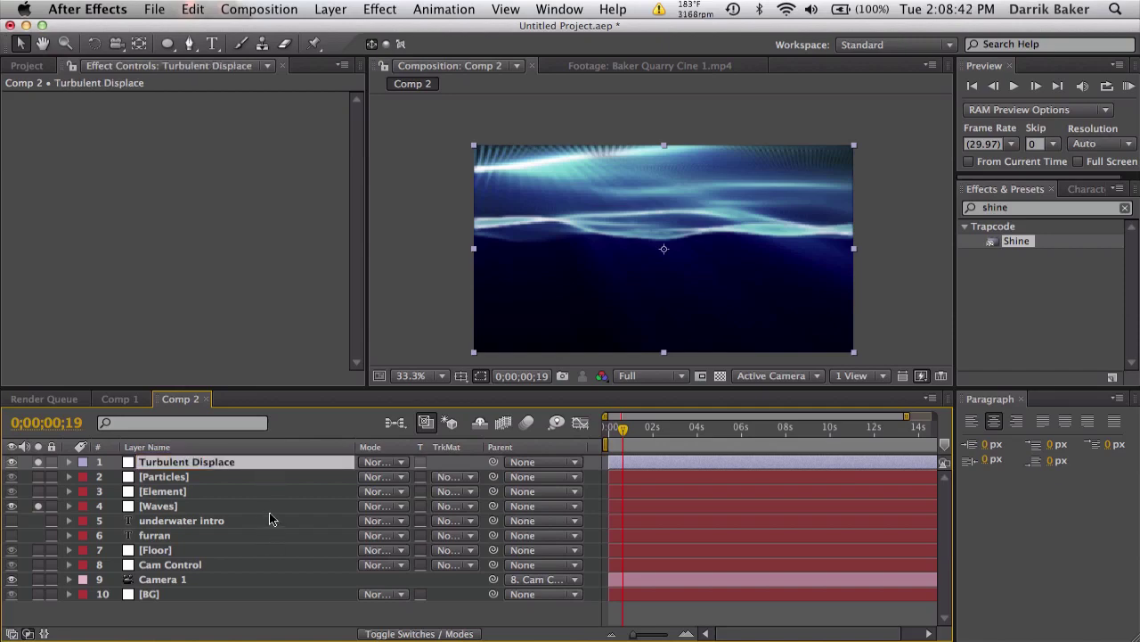
Step: Hide the Waves layer and turn off solo on both Waves and the Turbulent Displace adjustment layer
click(1023, 207)
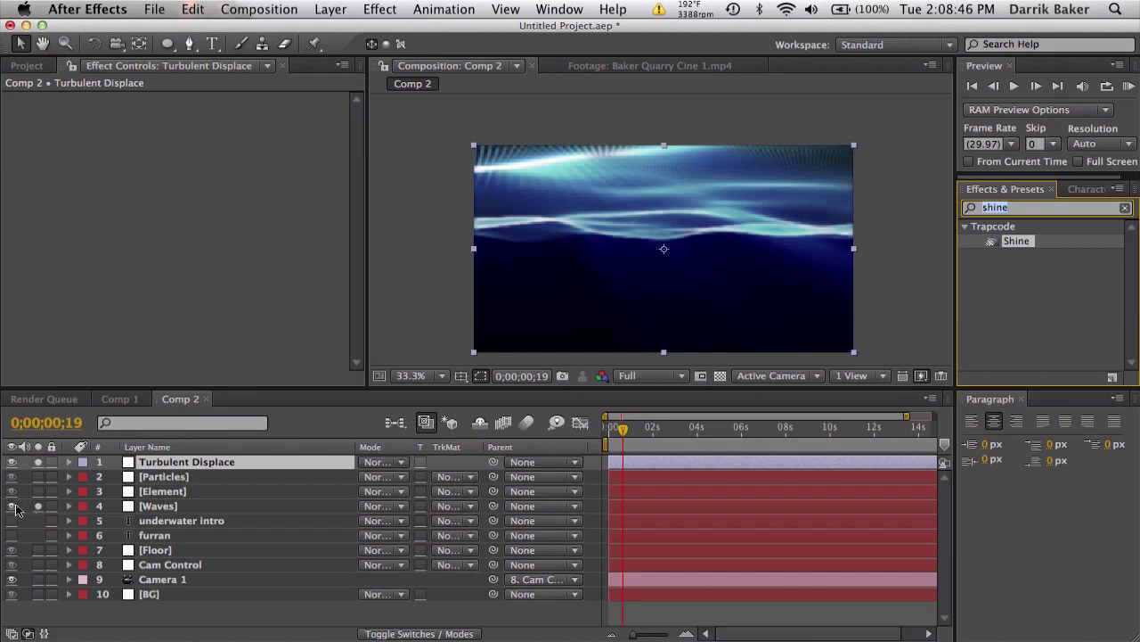
click(37, 505)
click(40, 464)
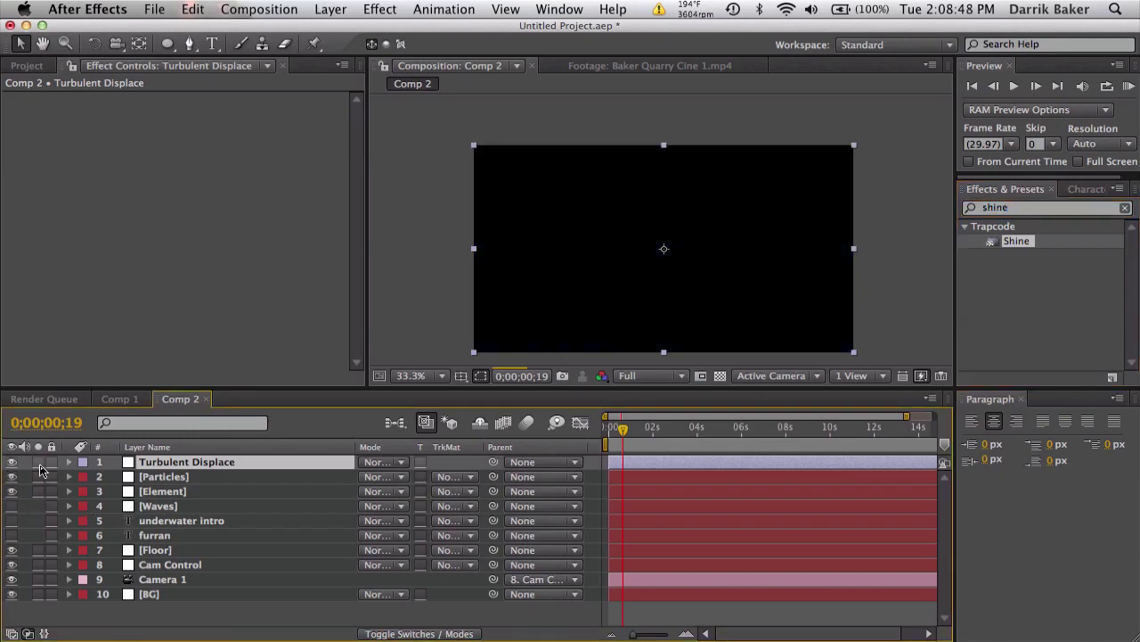
Step: Apply the Turbulent Displace effect to the Turbulent Displace adjustment layer and set its Amount to 10
click(1024, 206)
text(turb)
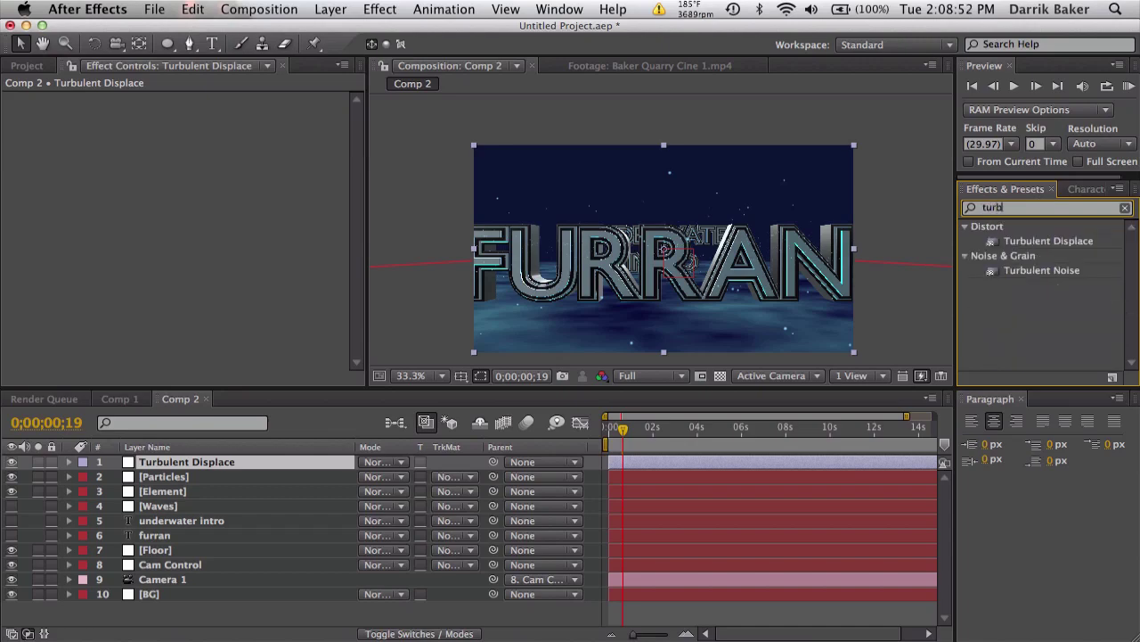
drag(1051, 240, 760, 467)
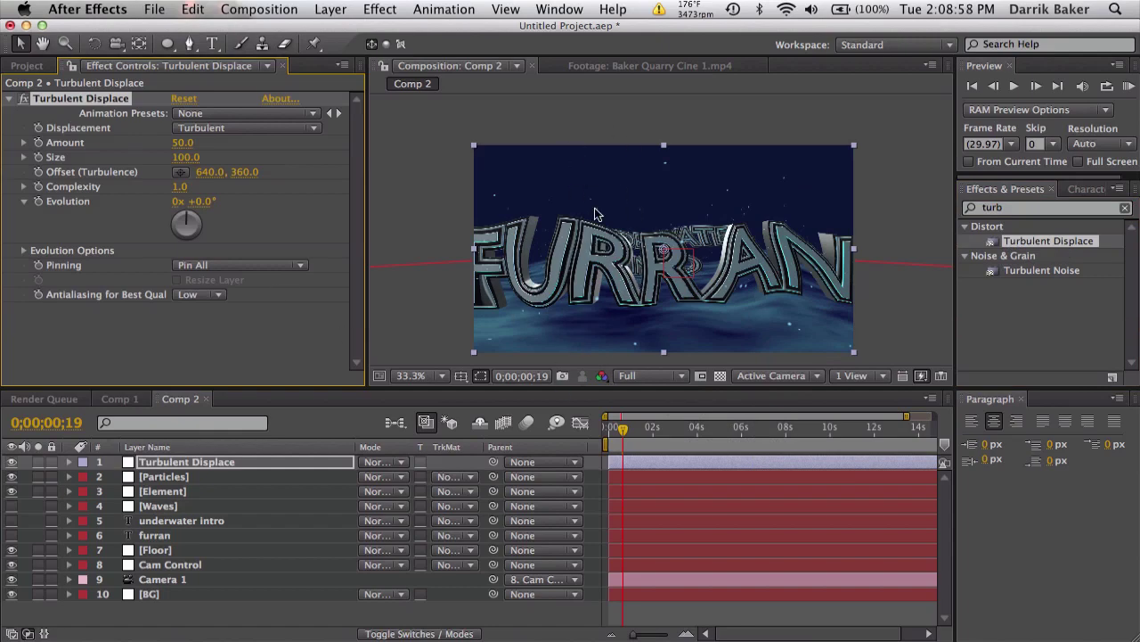
click(183, 143)
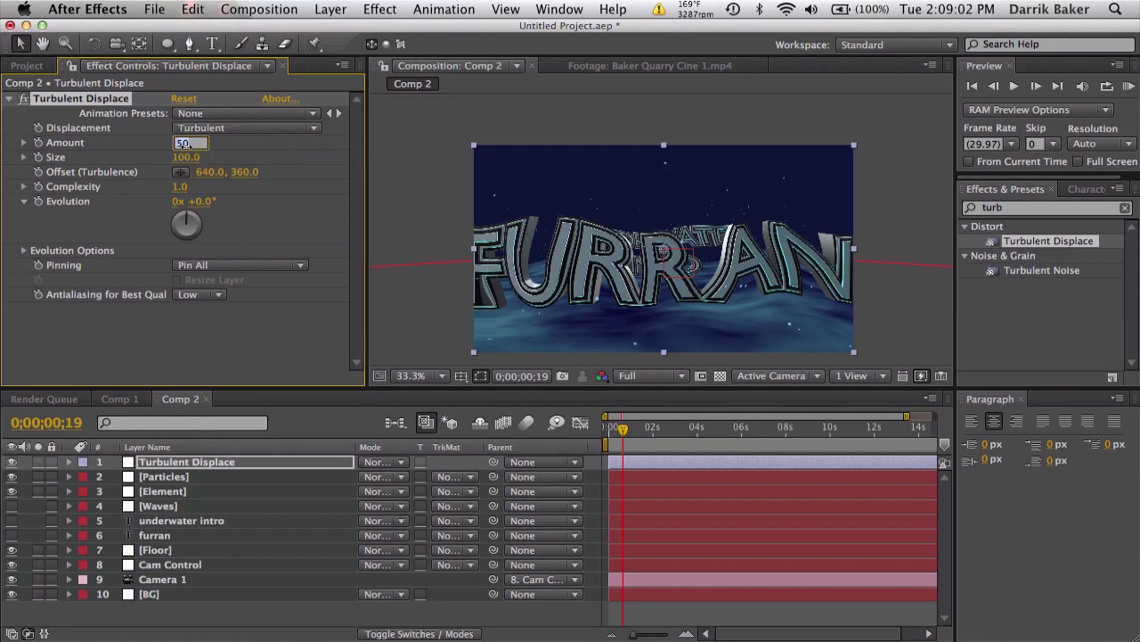
text(10)
key(Return)
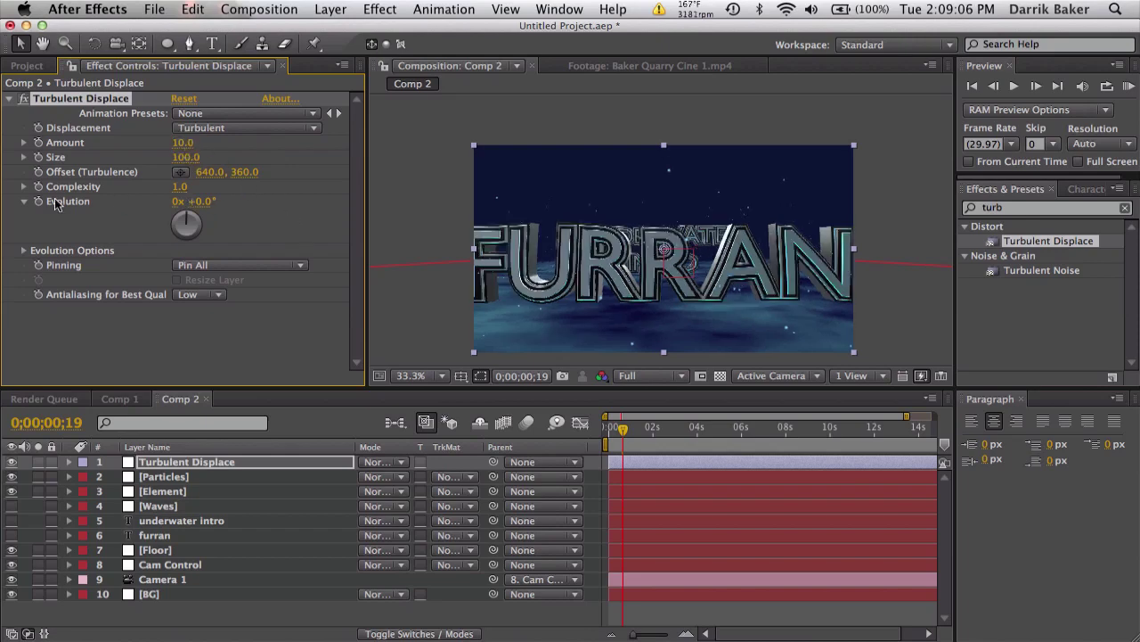
Step: Animate Turbulent Displace's Evolution with the expression time*100 and check the distortion at 0;00;05;11
drag(182, 202, 439, 209)
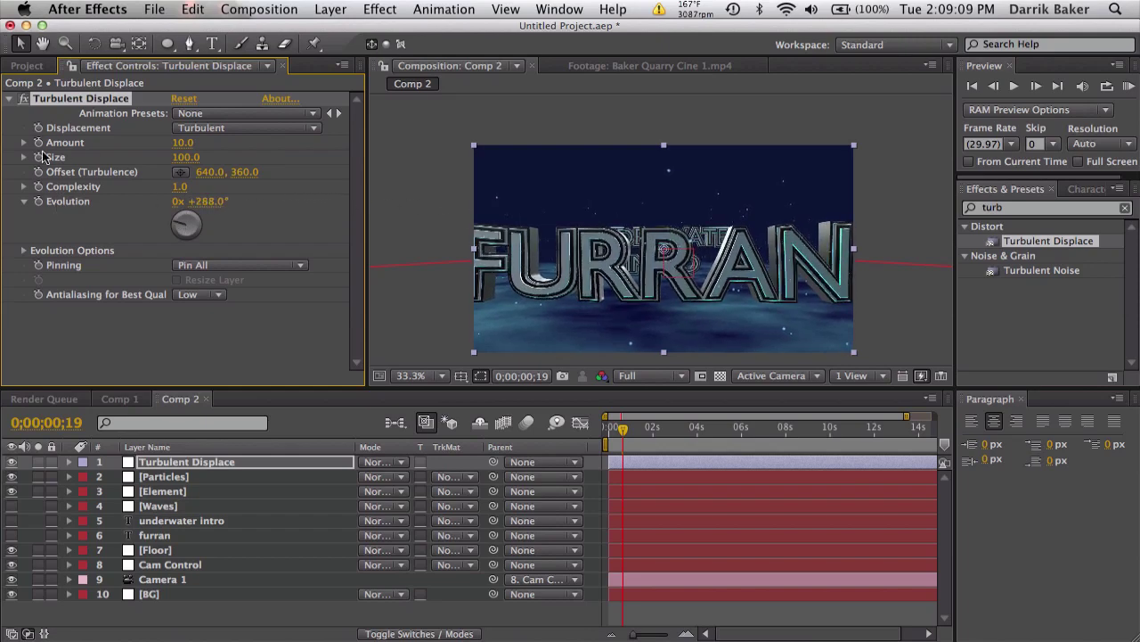
alt+click(38, 202)
text(time*100)
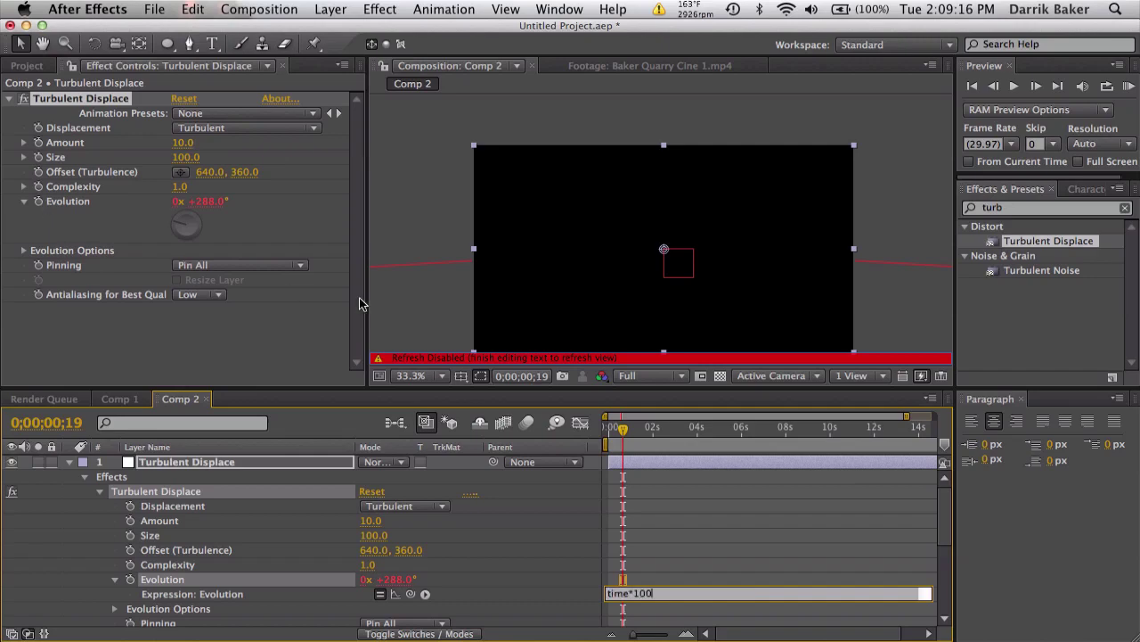
click(627, 538)
drag(623, 429, 727, 425)
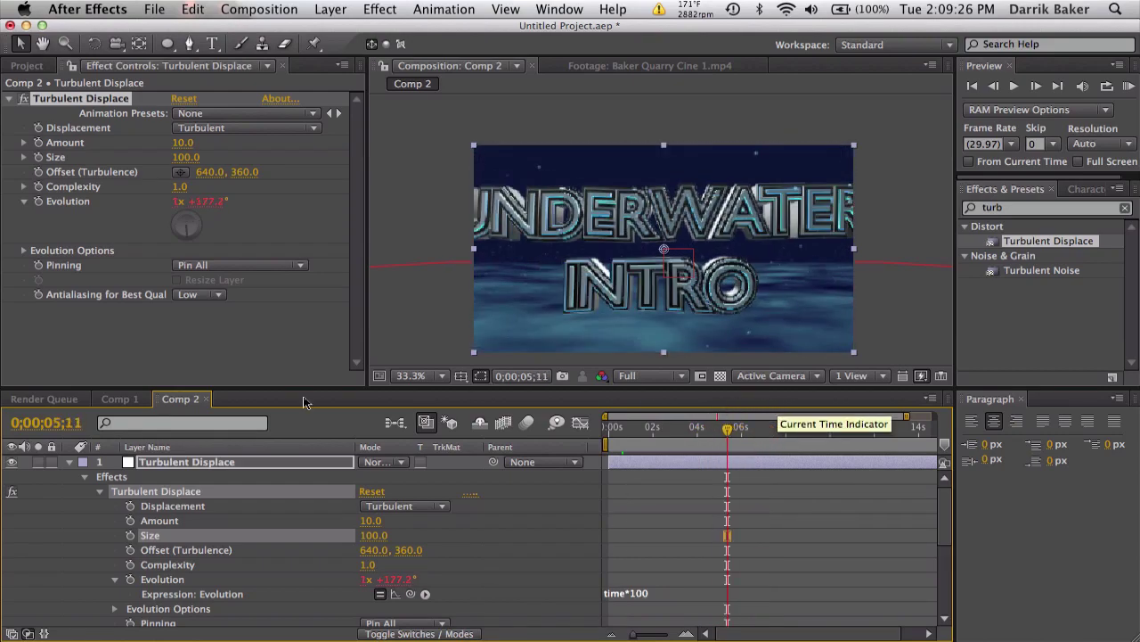
click(67, 462)
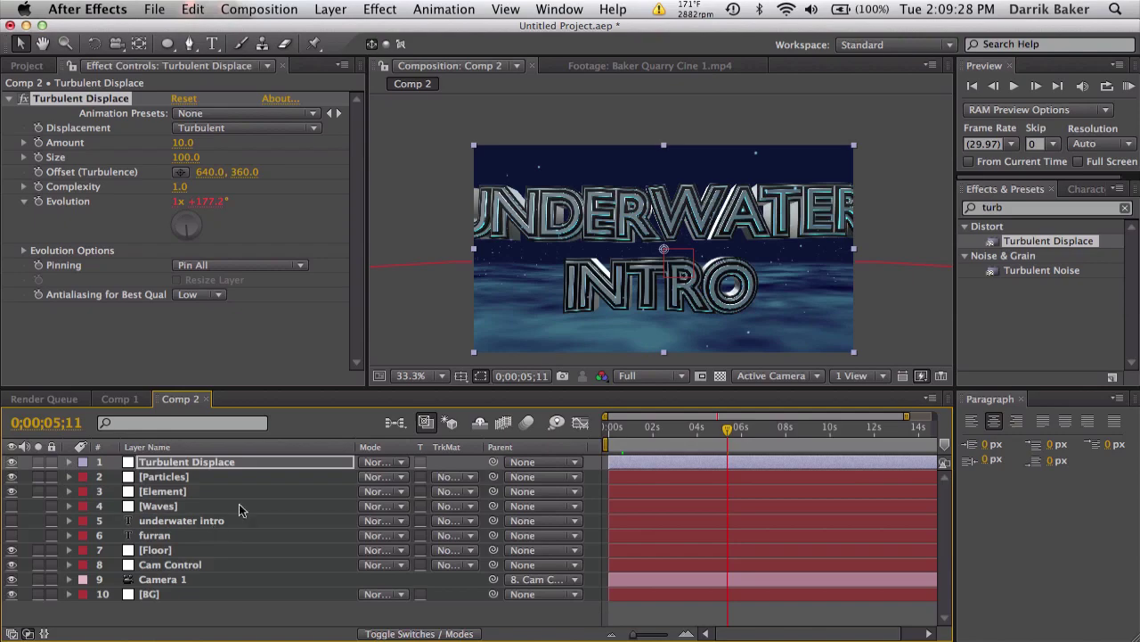
Step: Widen the timeline and start keyframing the Cam Control layer's Y Position at 0;00;07;15
click(1022, 398)
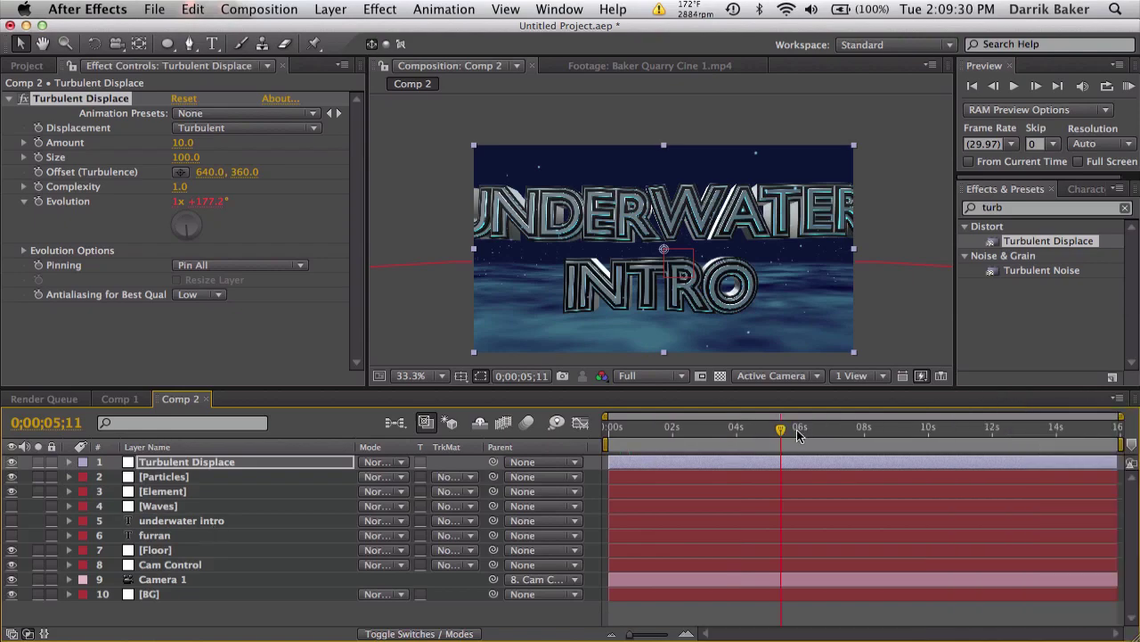
drag(781, 430, 847, 413)
click(171, 564)
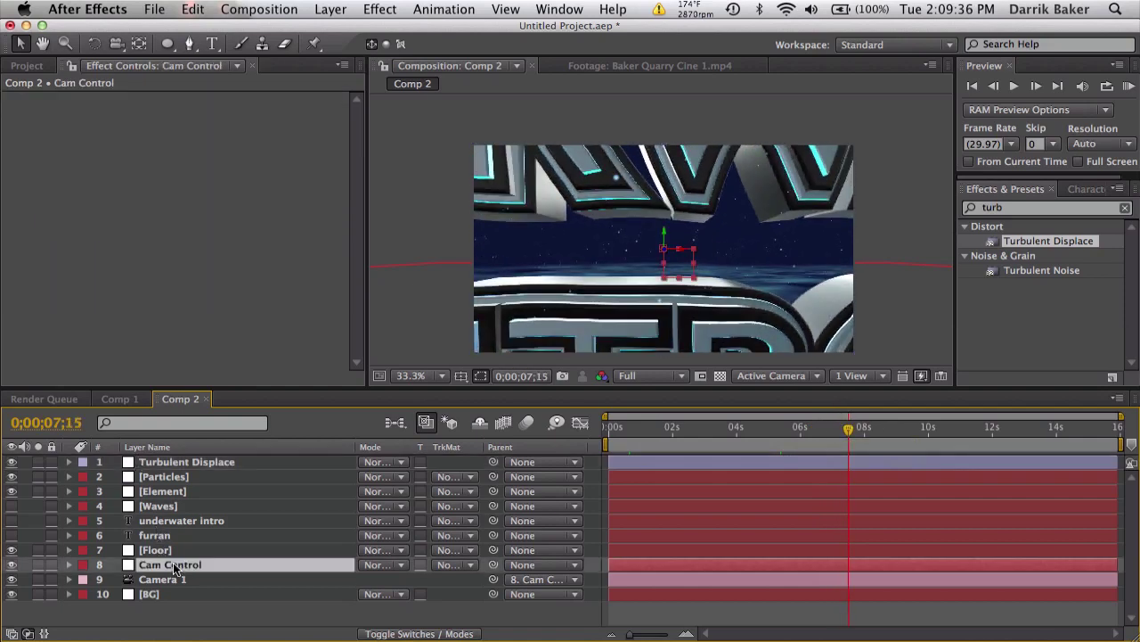
key(p)
scroll(261, 549, down, 1)
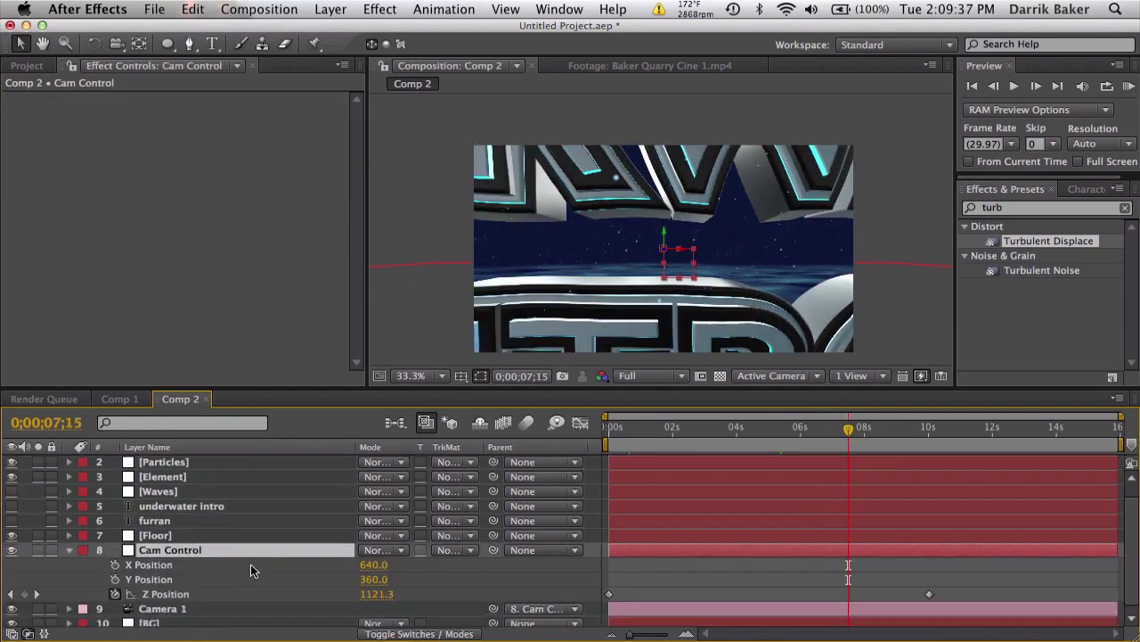
click(116, 580)
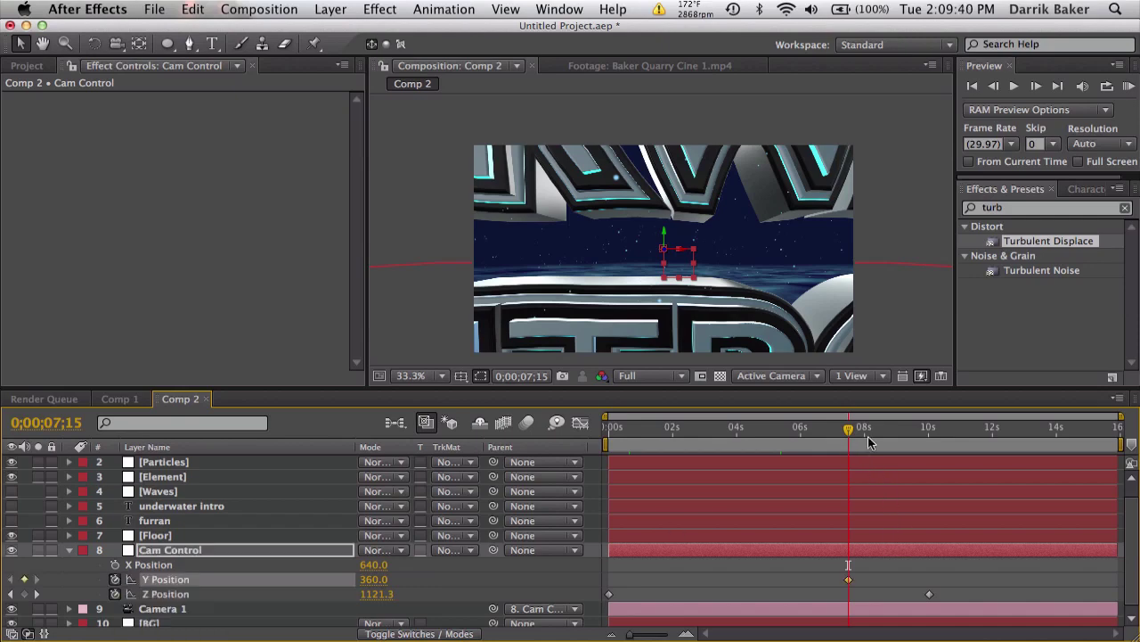
Step: With Quarter preview resolution and the Waves layer visible, set Cam Control's Y Position to 200 at 0;00;08;25
drag(864, 434, 892, 431)
drag(372, 579, 247, 563)
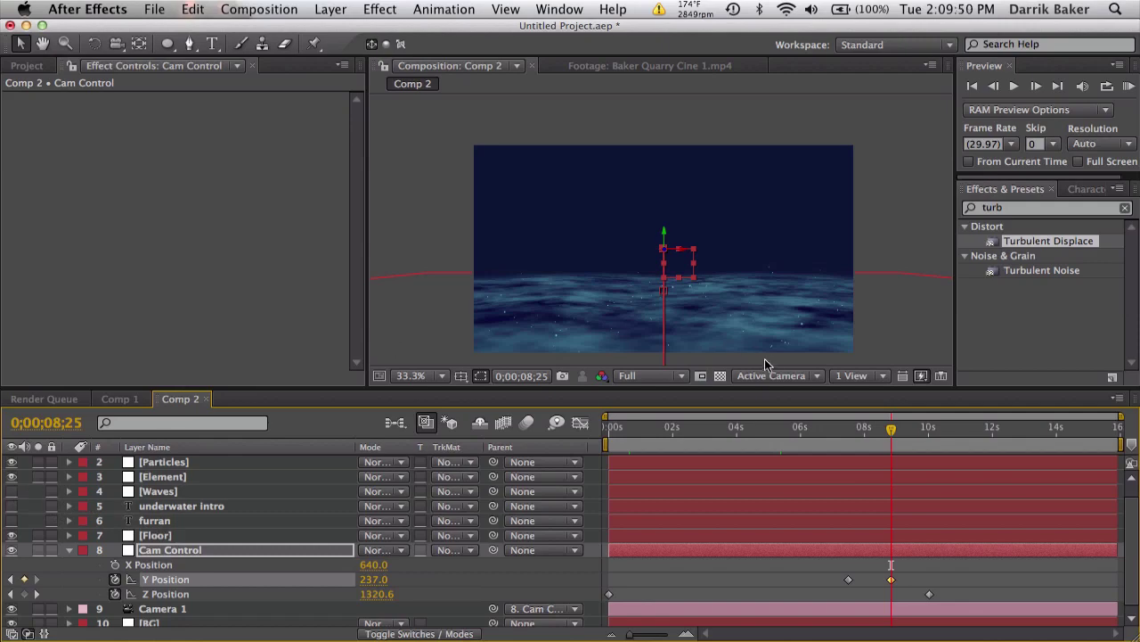
click(659, 375)
click(664, 469)
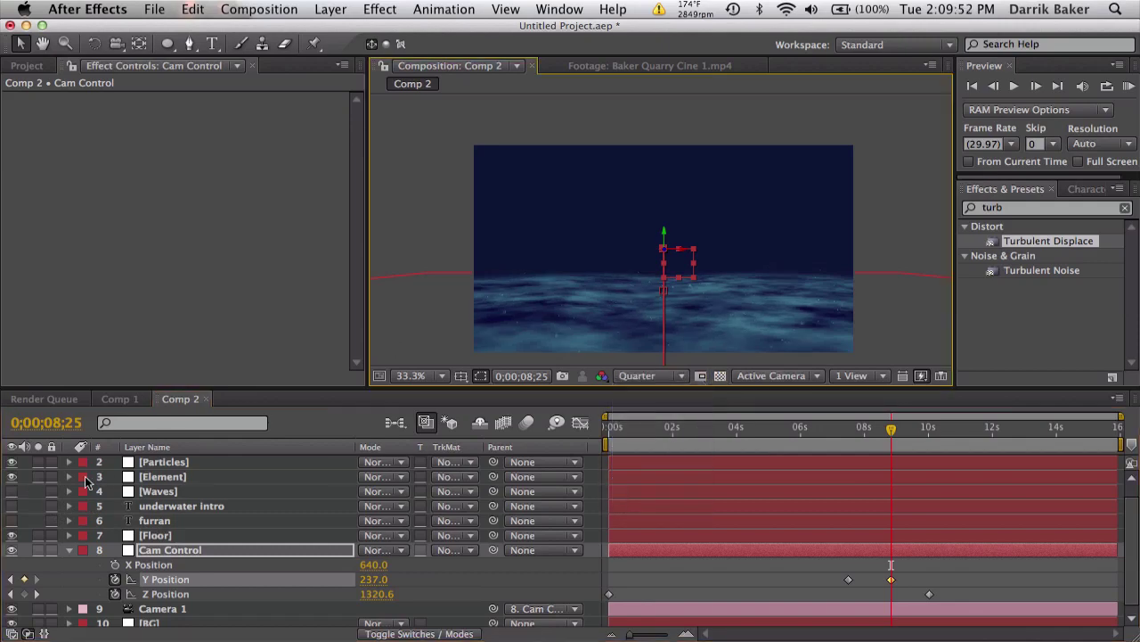
click(13, 492)
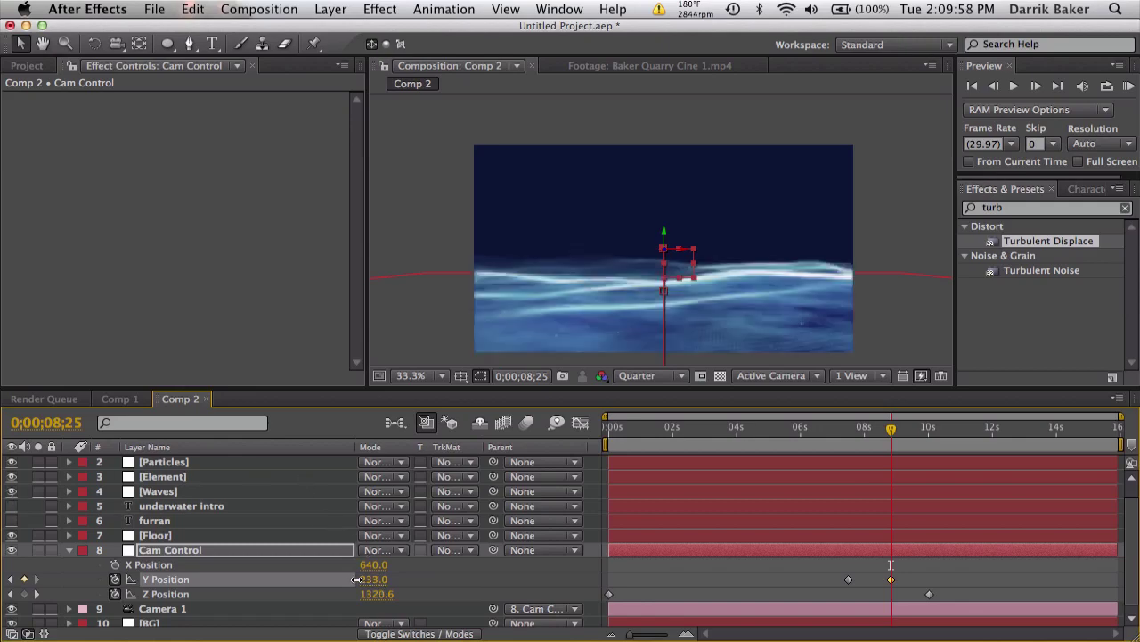
drag(342, 577, 339, 577)
click(653, 586)
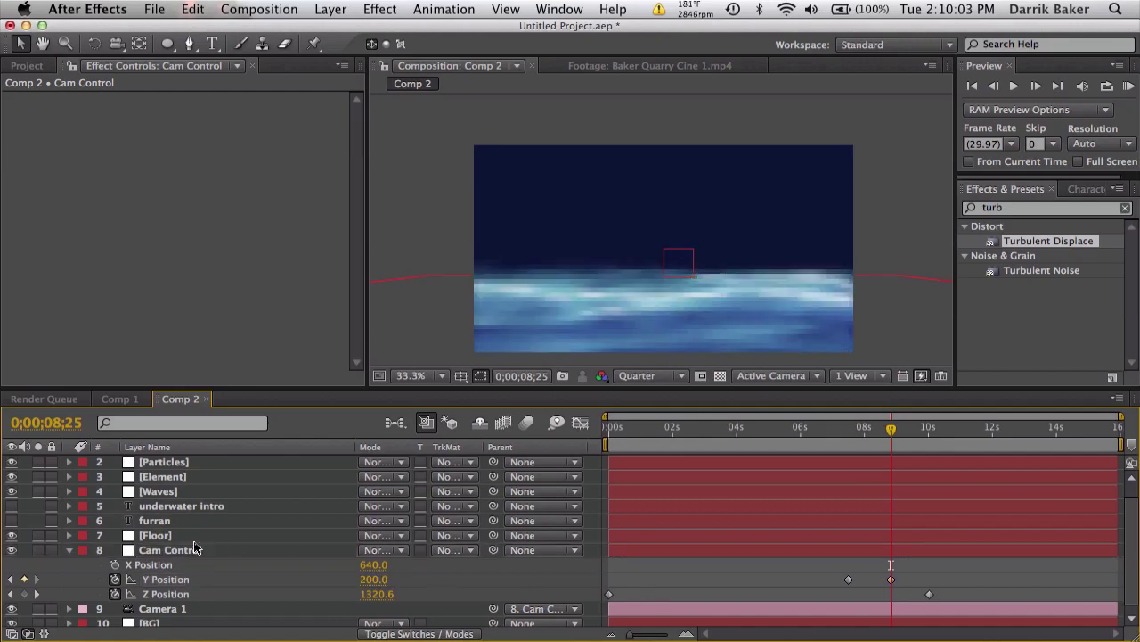
Step: Raise the Waves layer's Form grid by setting the Y value of Center XY to 200
click(165, 496)
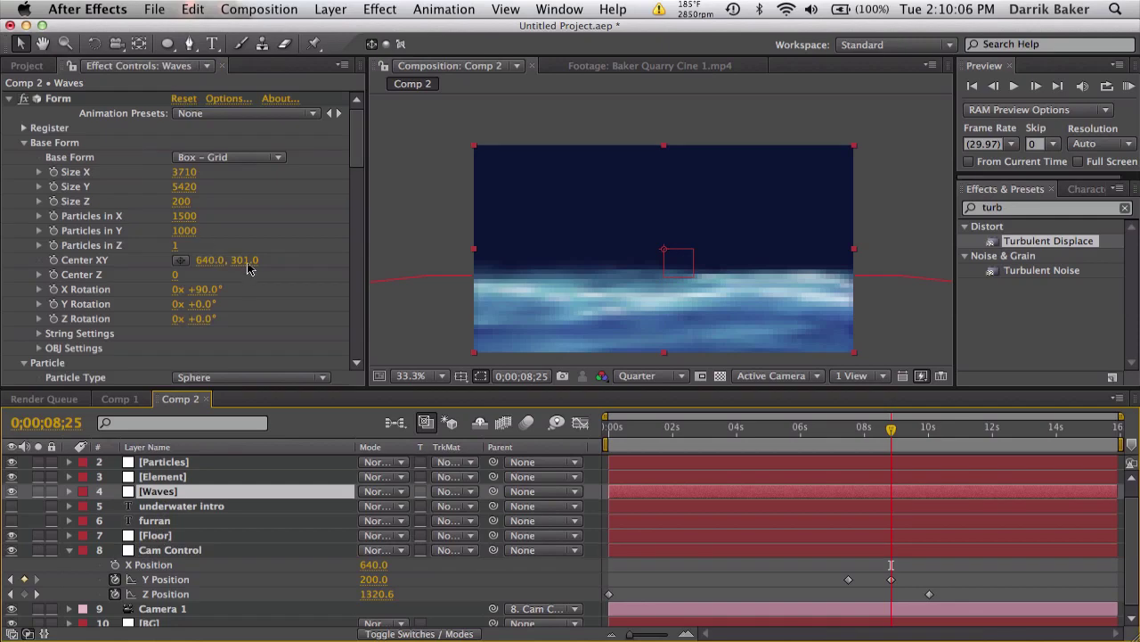
drag(250, 268, 242, 263)
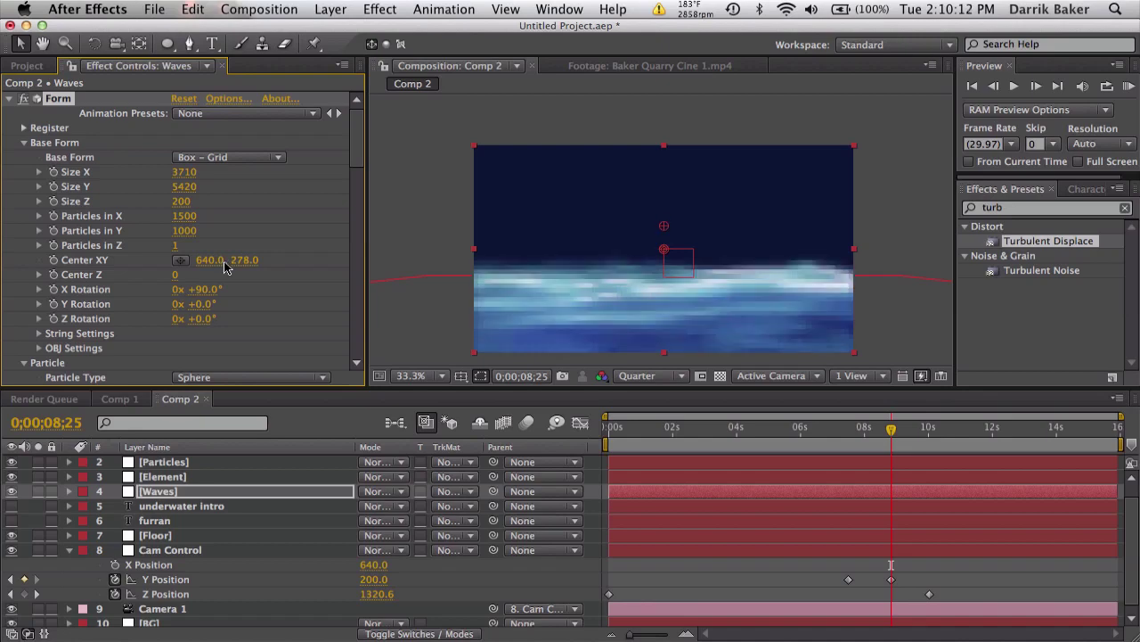
click(244, 262)
text(200)
key(Return)
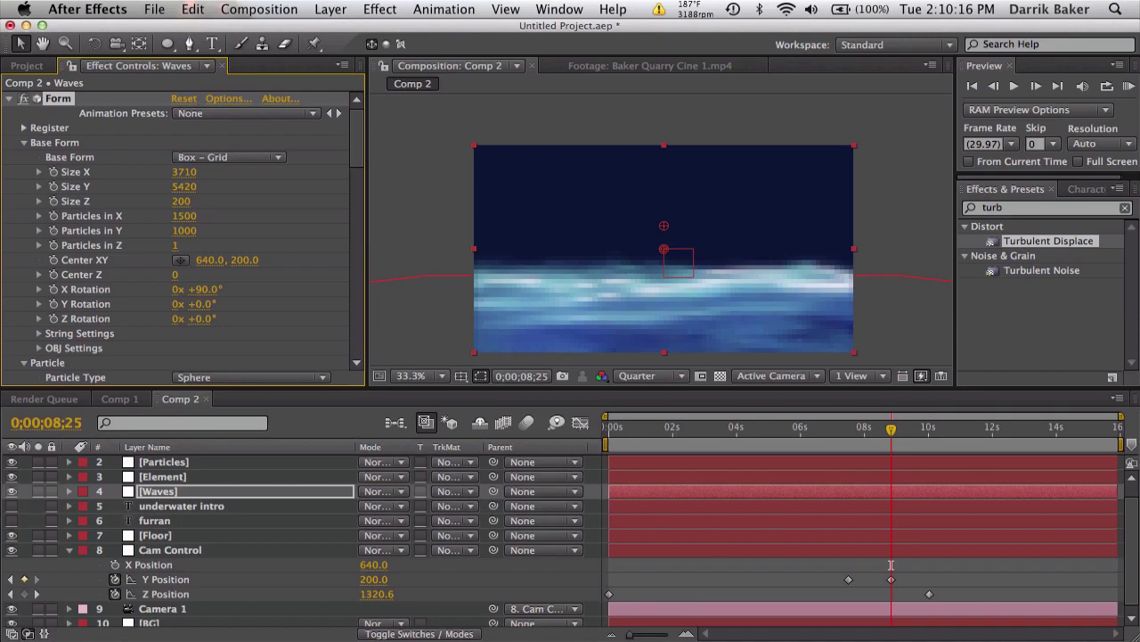
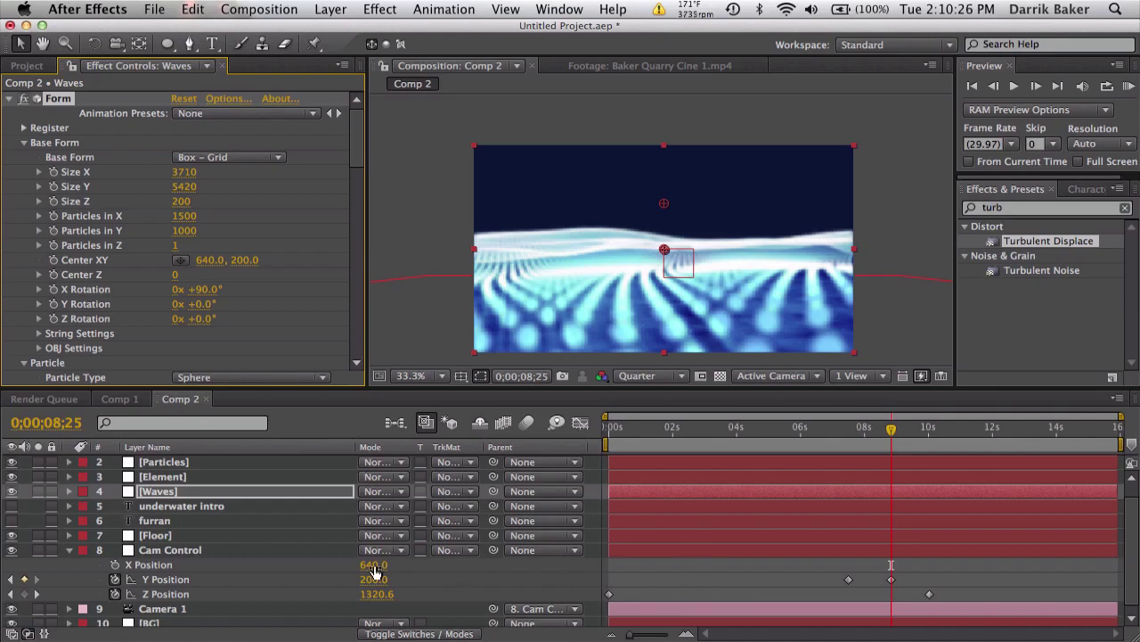
Step: Check the camera's rise through the waves and apply Easy Ease to Cam Control's Y Position keyframe at 0;00;07;15
click(844, 432)
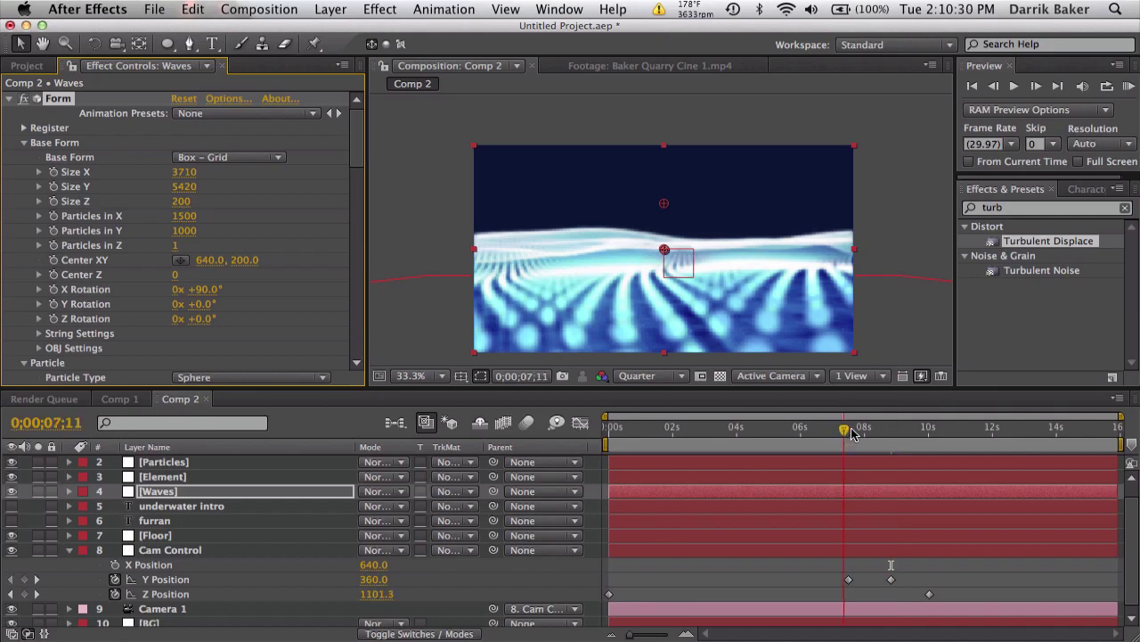
click(853, 431)
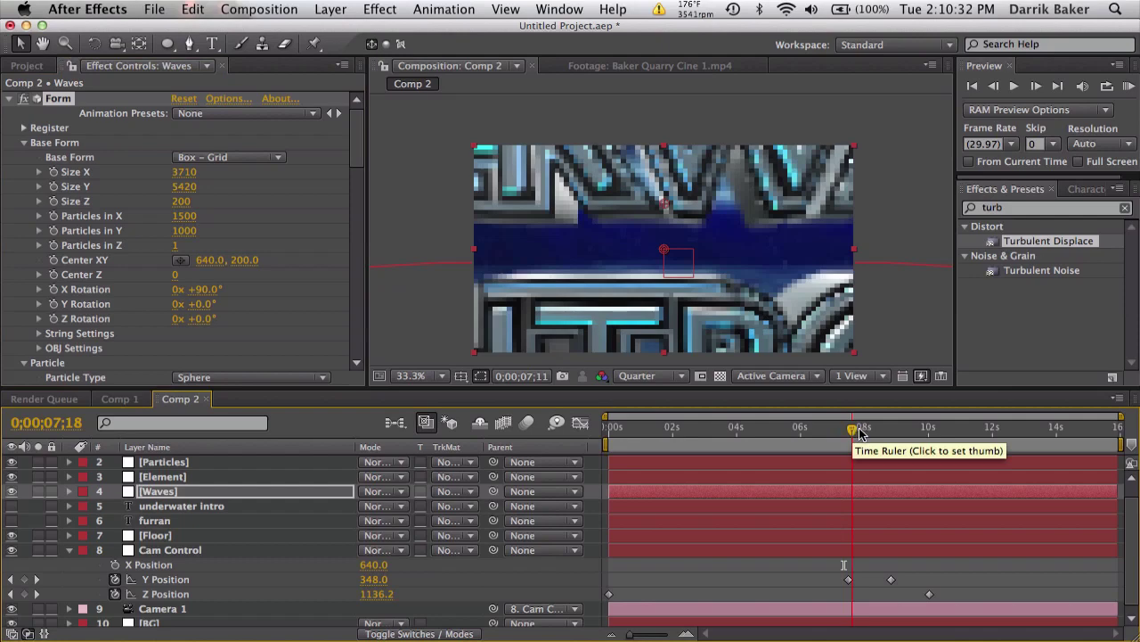
click(866, 431)
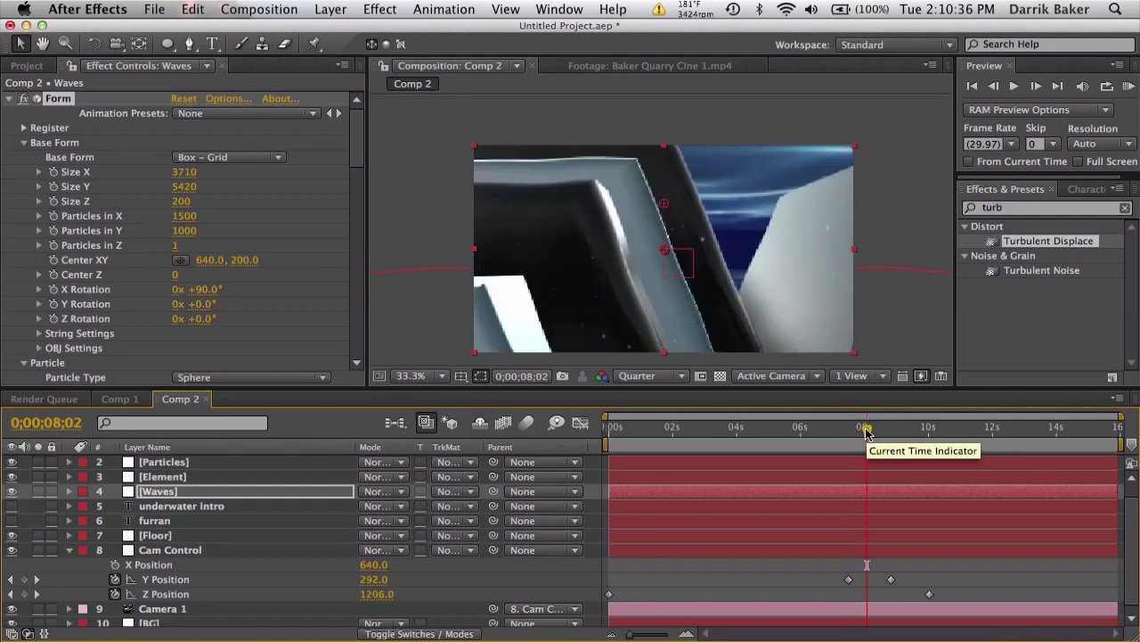
click(875, 431)
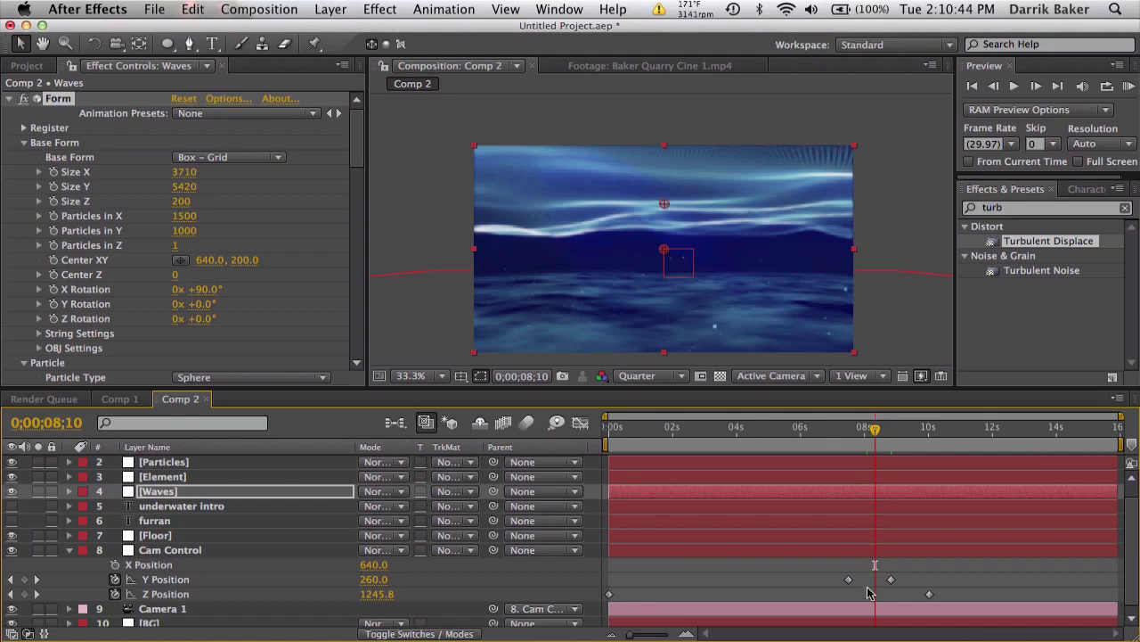
click(848, 579)
right_click(850, 578)
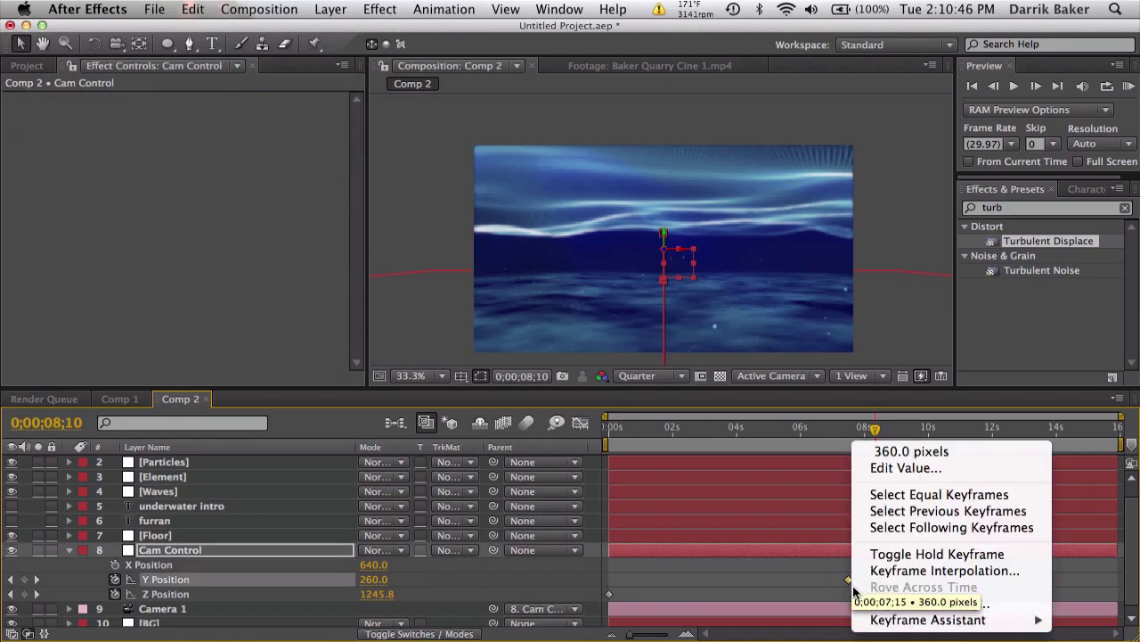
mouse_move(877, 621)
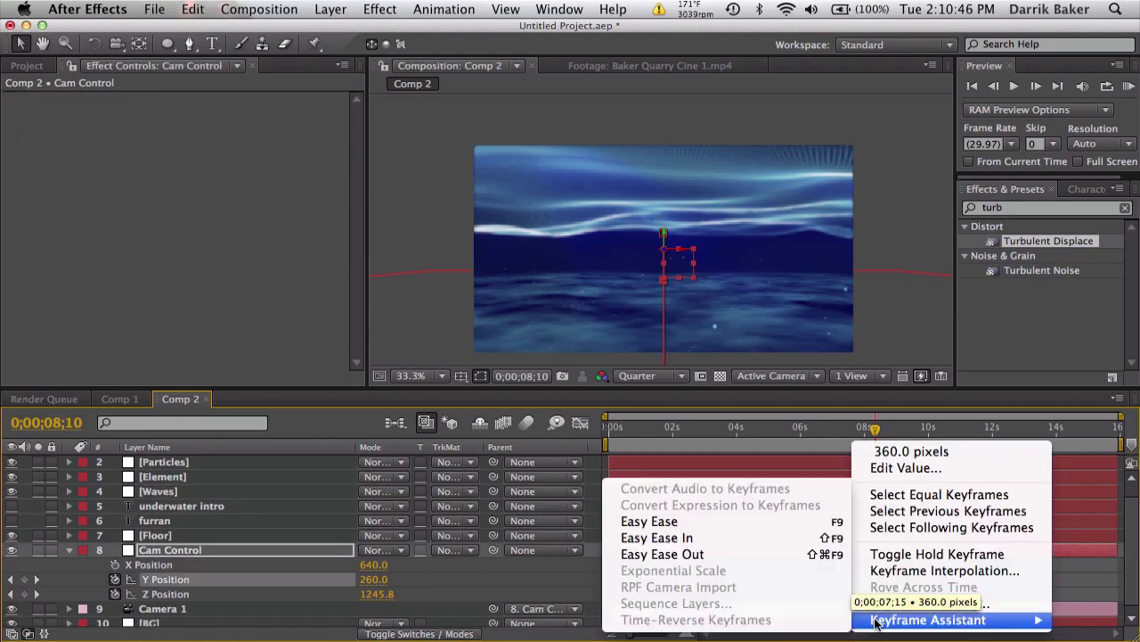
click(708, 524)
click(777, 579)
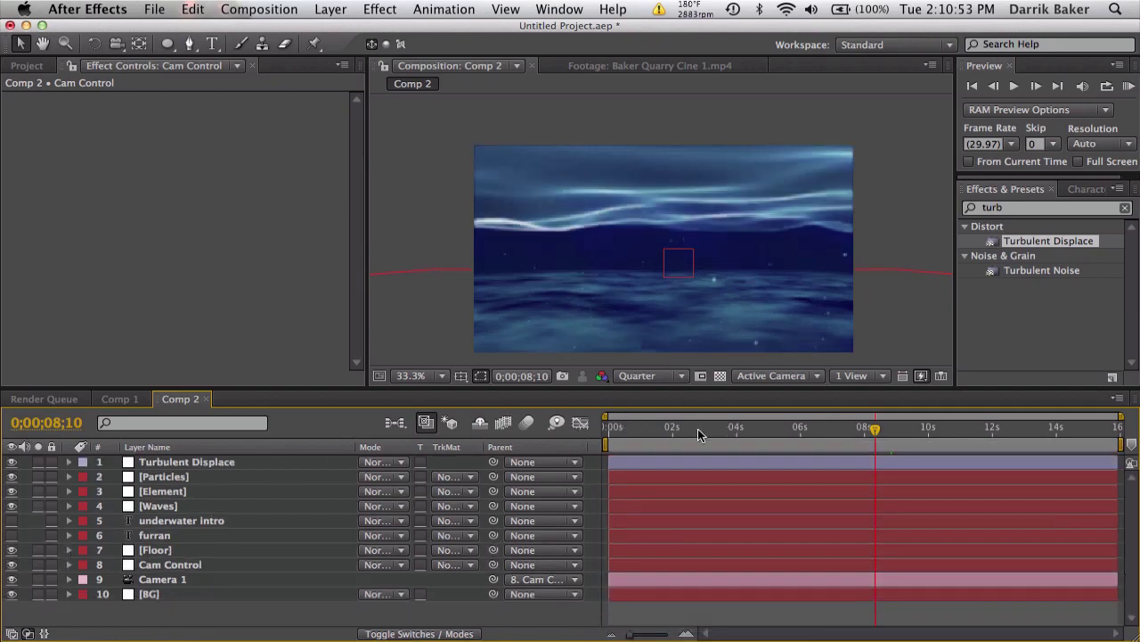
Step: Review the opening title frames and add the Baker Quarry Cine 1.mp4 footage as the top layer of Comp 2
click(698, 432)
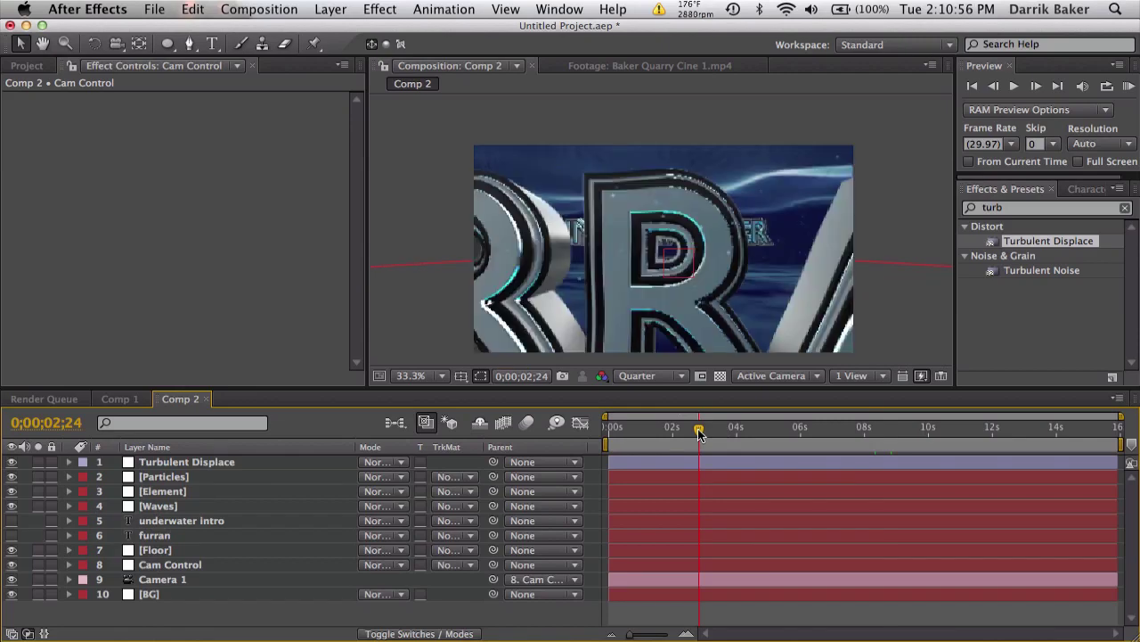
click(660, 429)
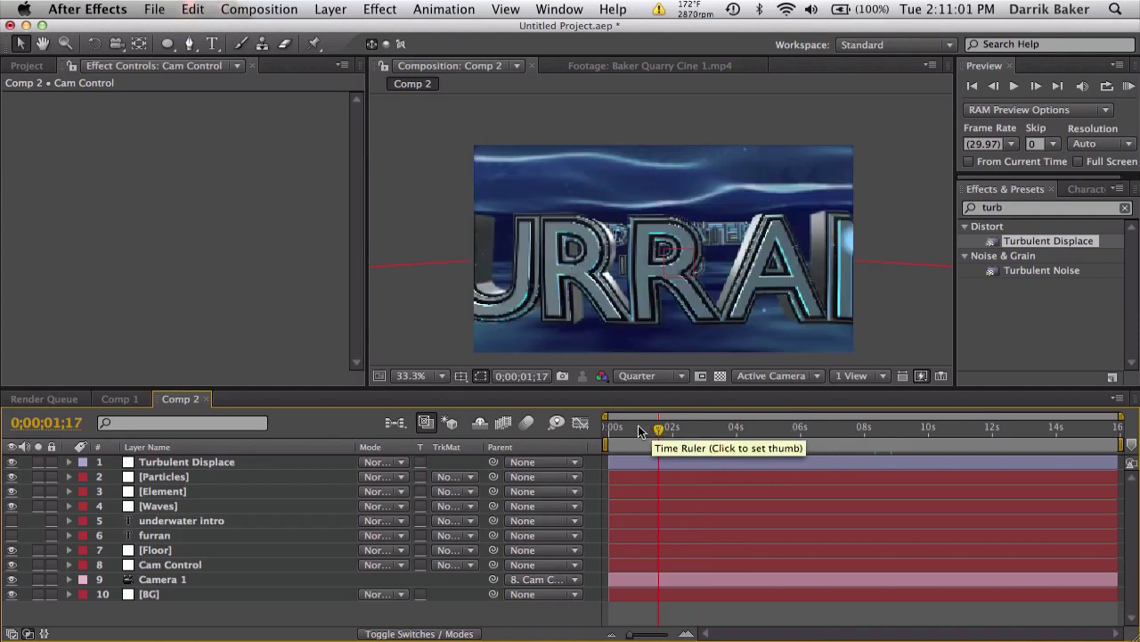
click(640, 430)
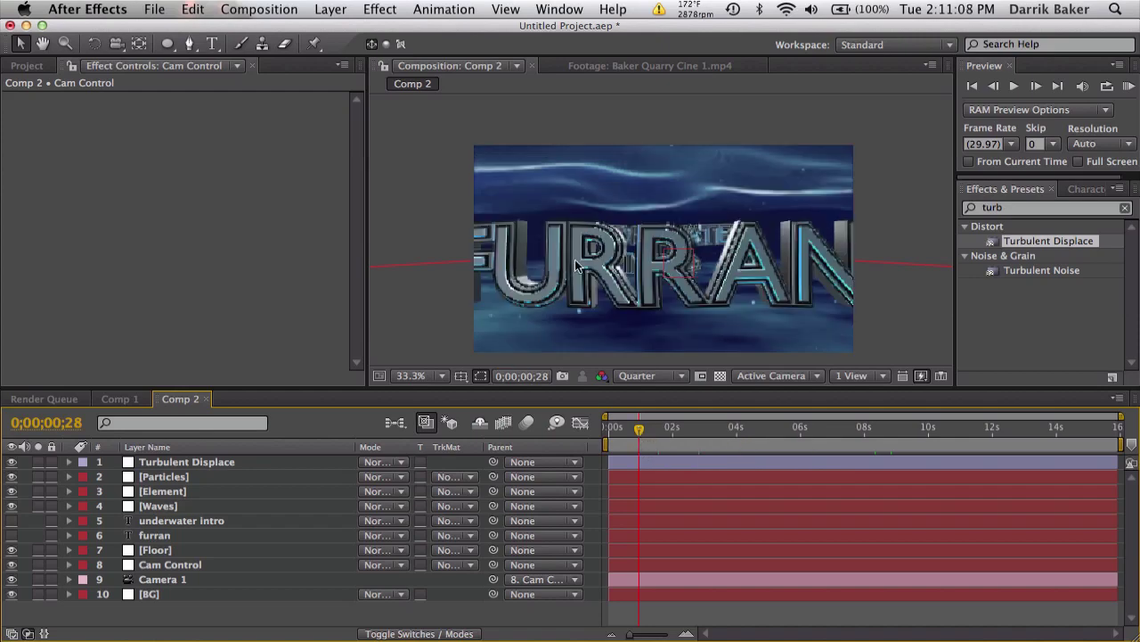
click(621, 429)
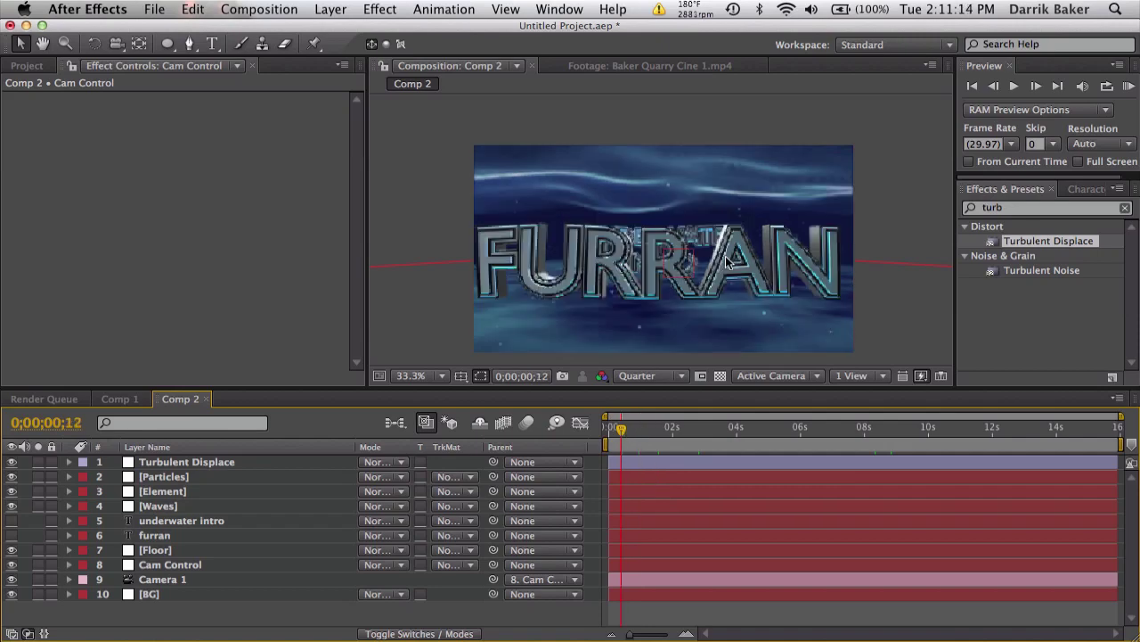
click(674, 427)
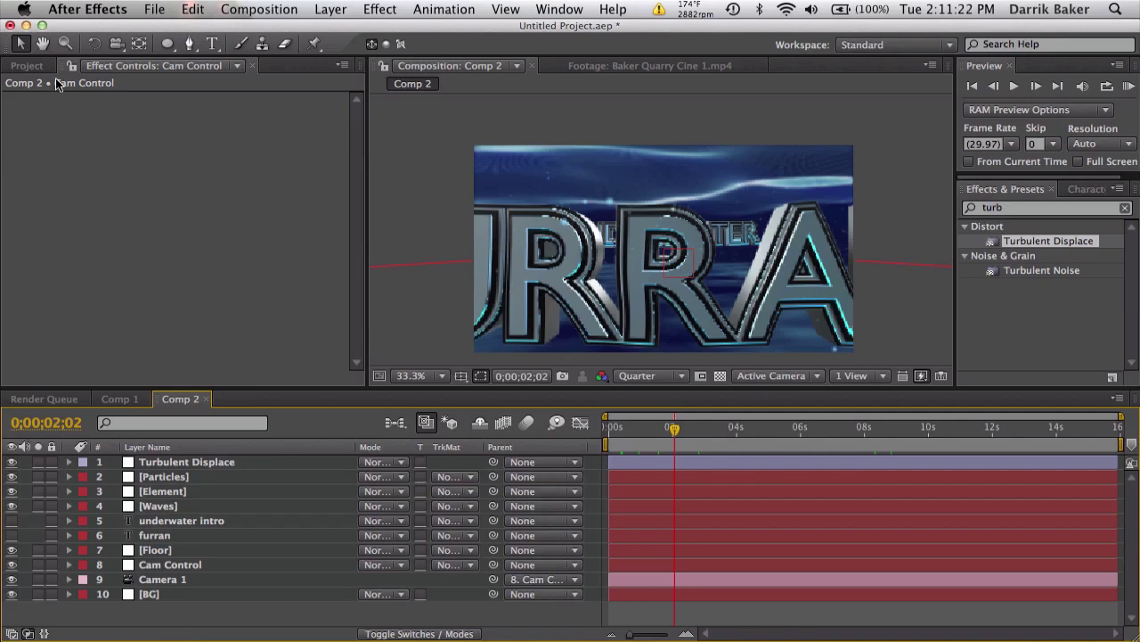
click(27, 65)
drag(109, 218, 219, 464)
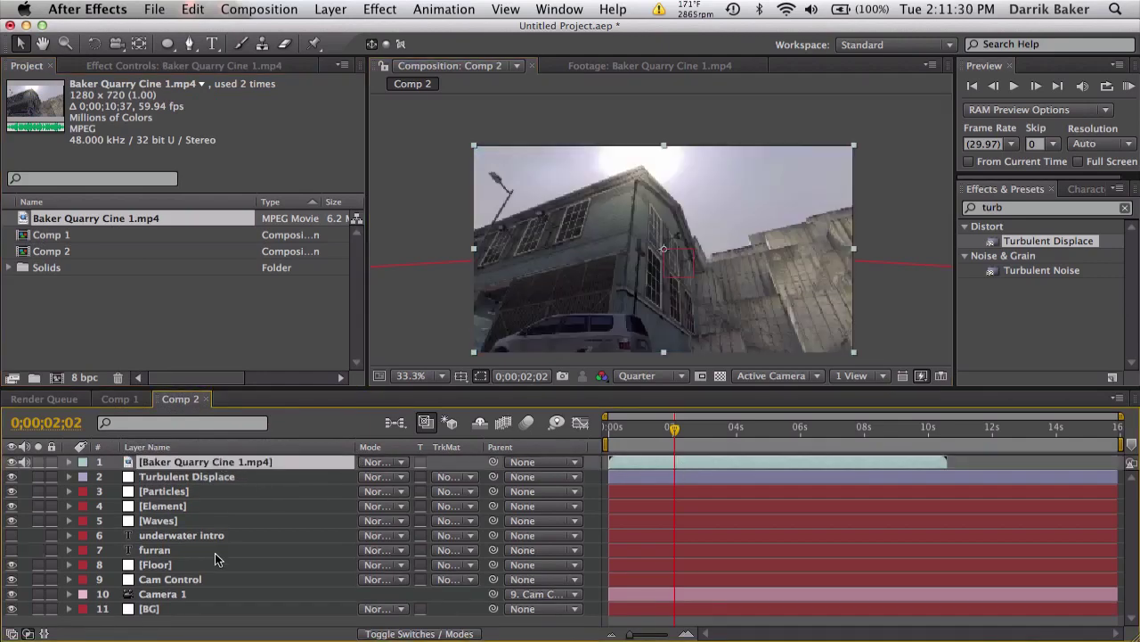
Step: Turn off the Baker Quarry Cine 1.mp4 layer's video and audio, and shift the layer to start at 0;00;08;22
click(232, 577)
key(u)
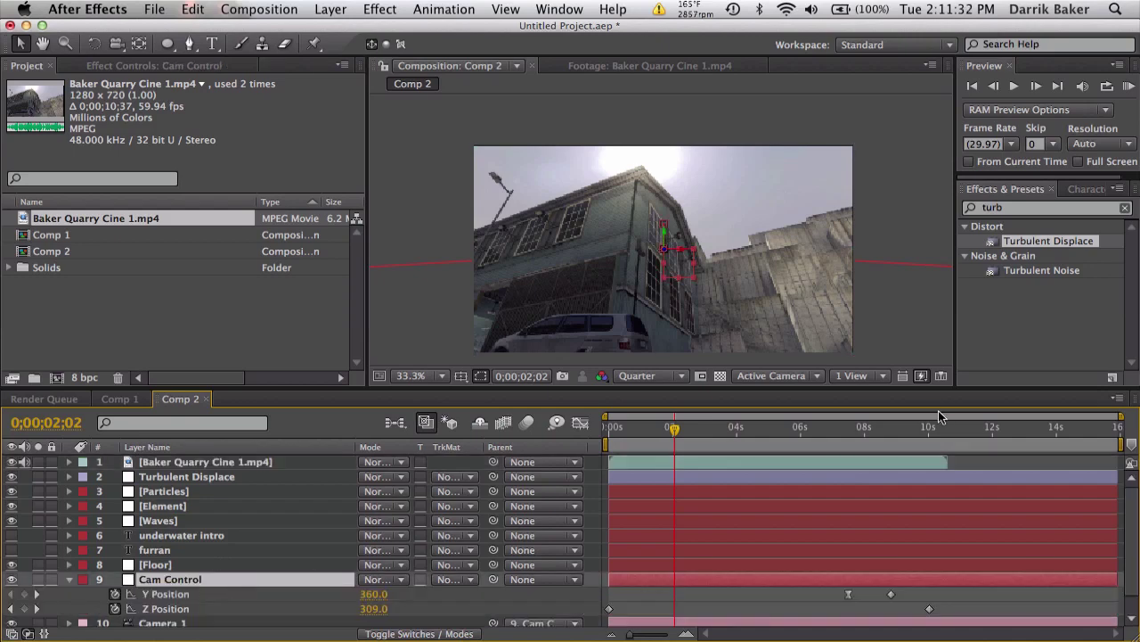
click(891, 429)
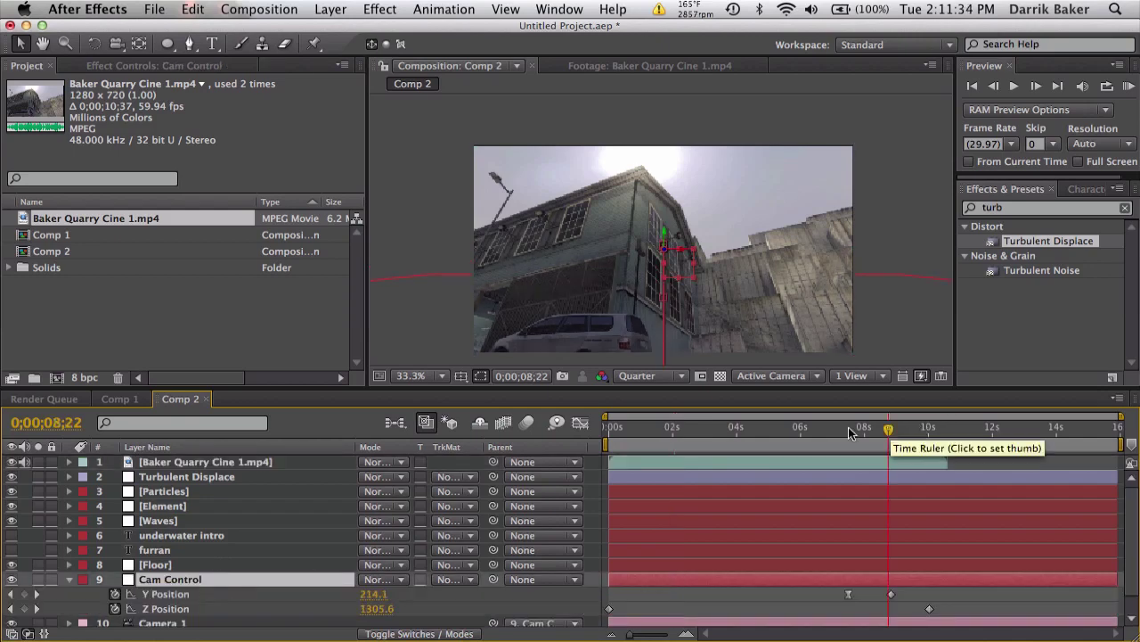
click(196, 464)
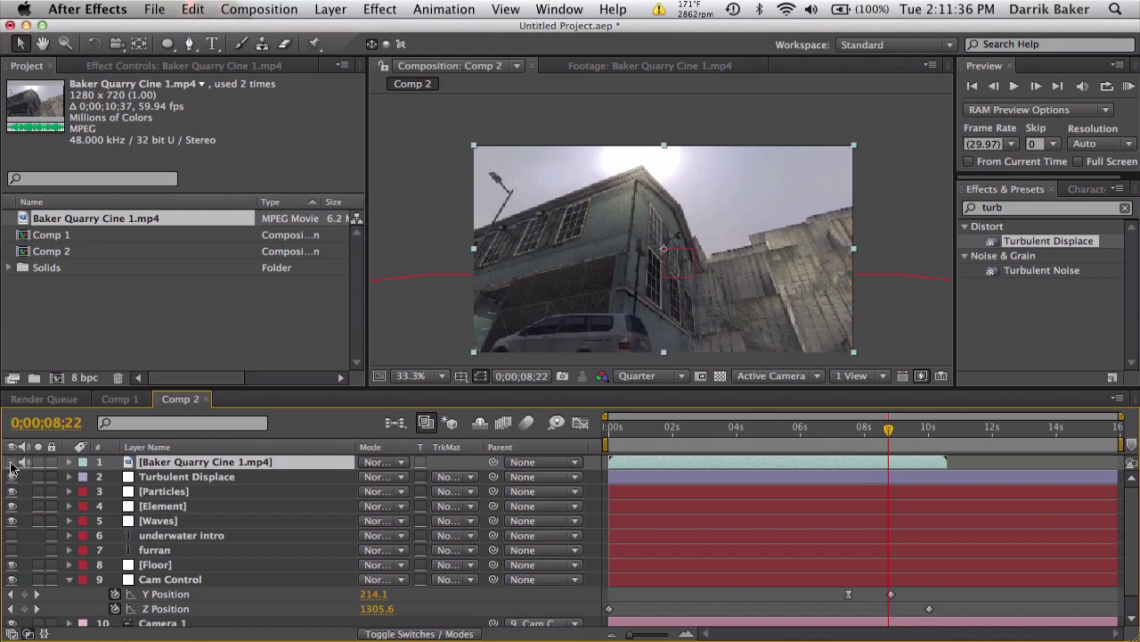
drag(624, 467, 964, 460)
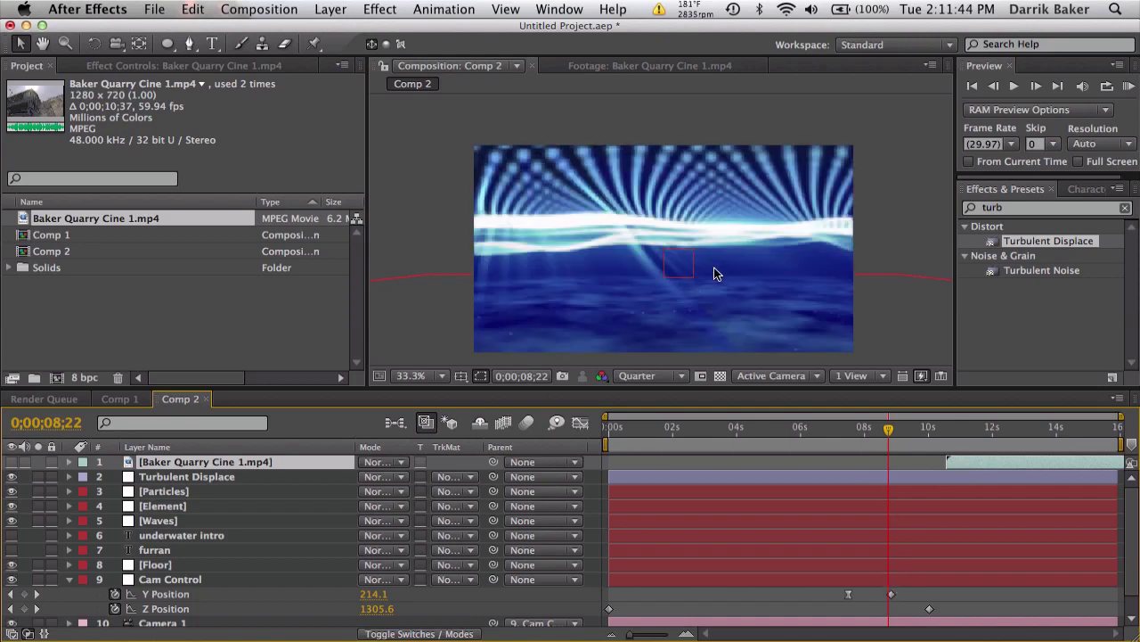
drag(979, 461, 942, 464)
key(equal)
key(equal)
key(equal)
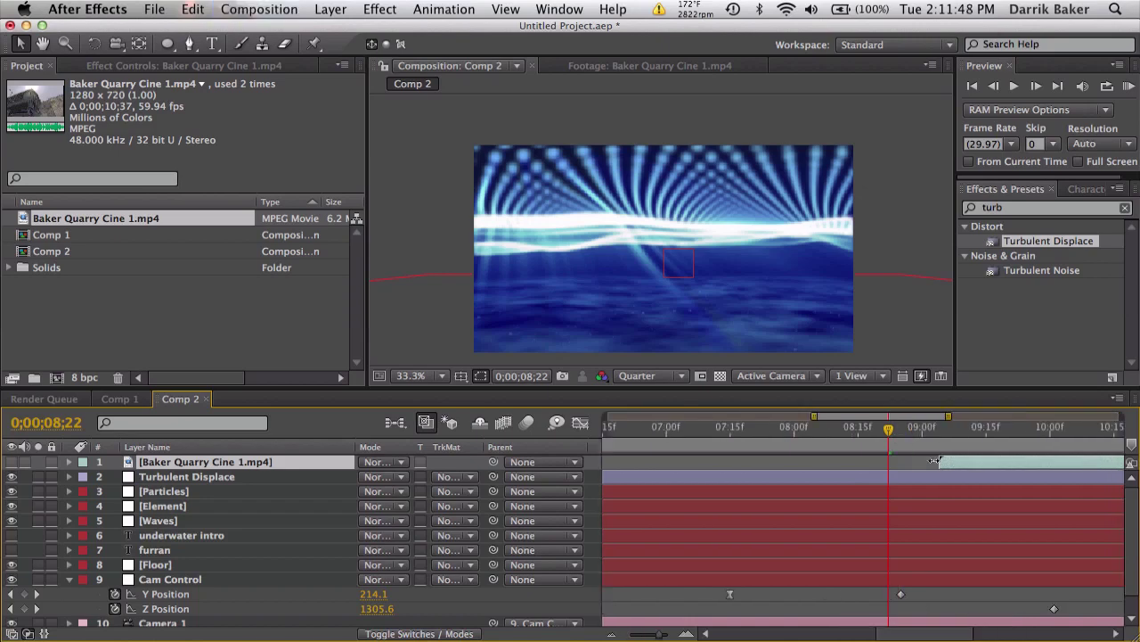
key(equal)
drag(952, 470, 882, 469)
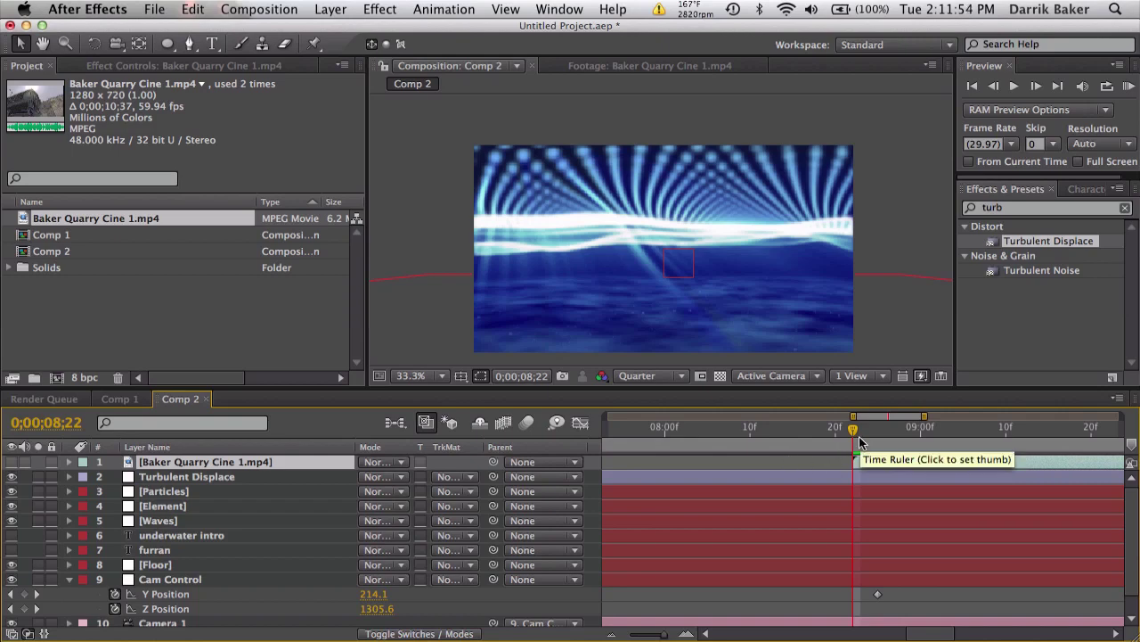
Step: Set Cam Control's second Y Position keyframe to 150 pixels
key(minus)
click(812, 434)
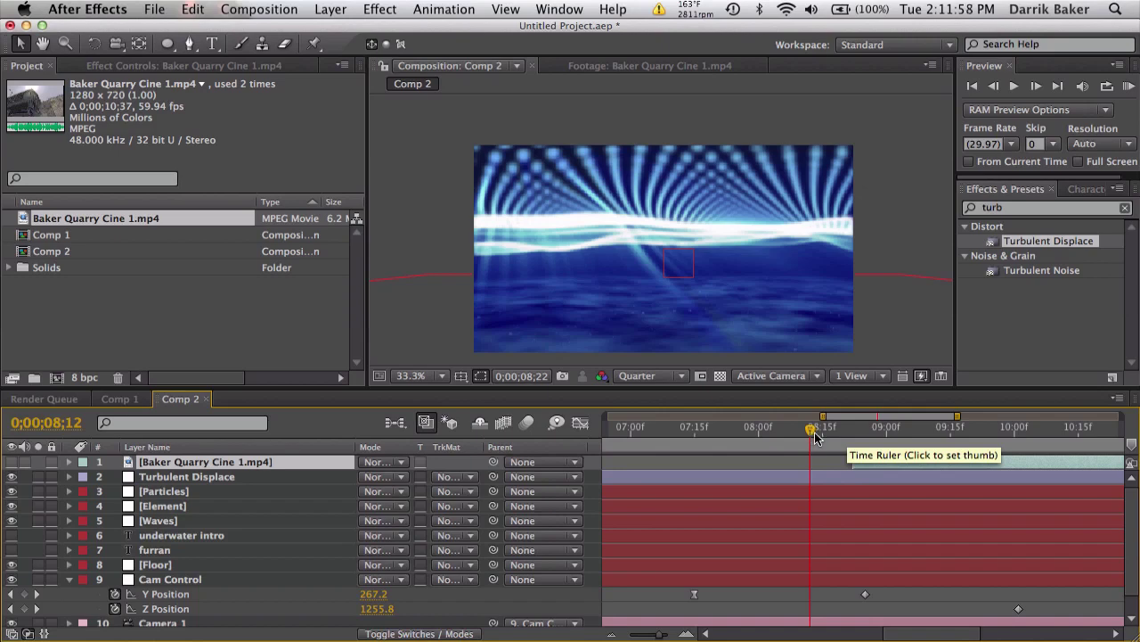
click(839, 430)
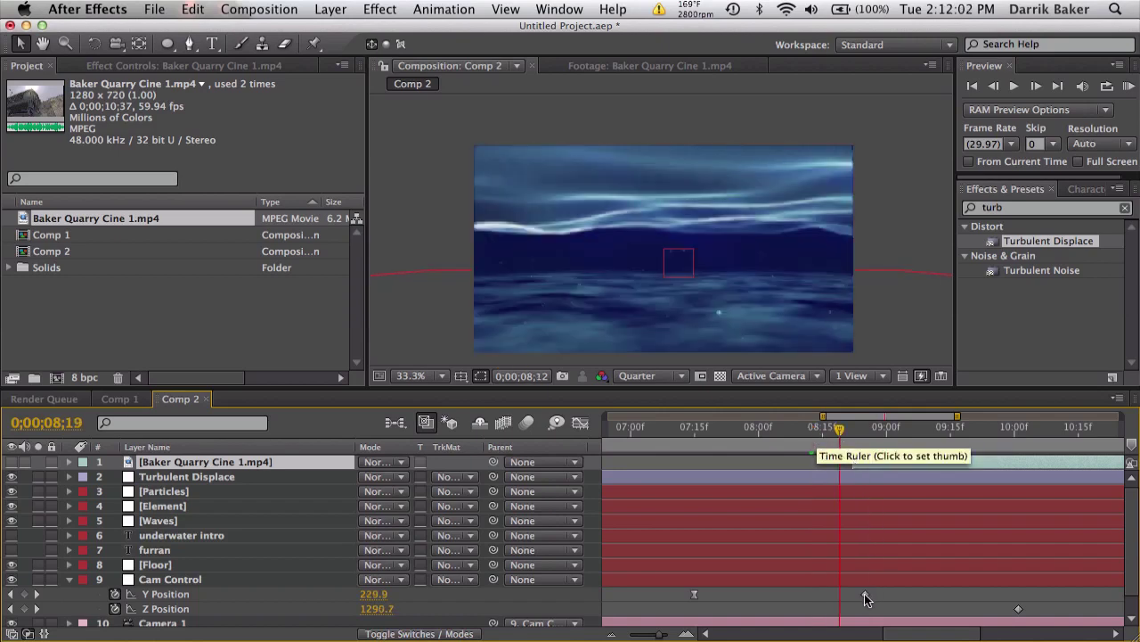
double_click(864, 594)
text(100)
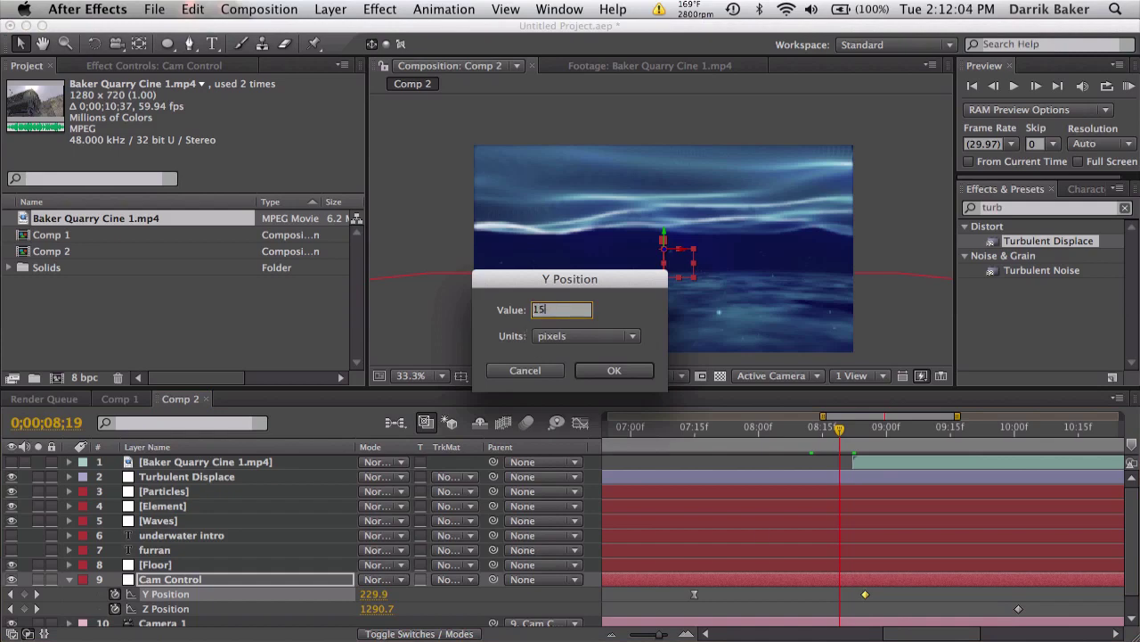
key(Return)
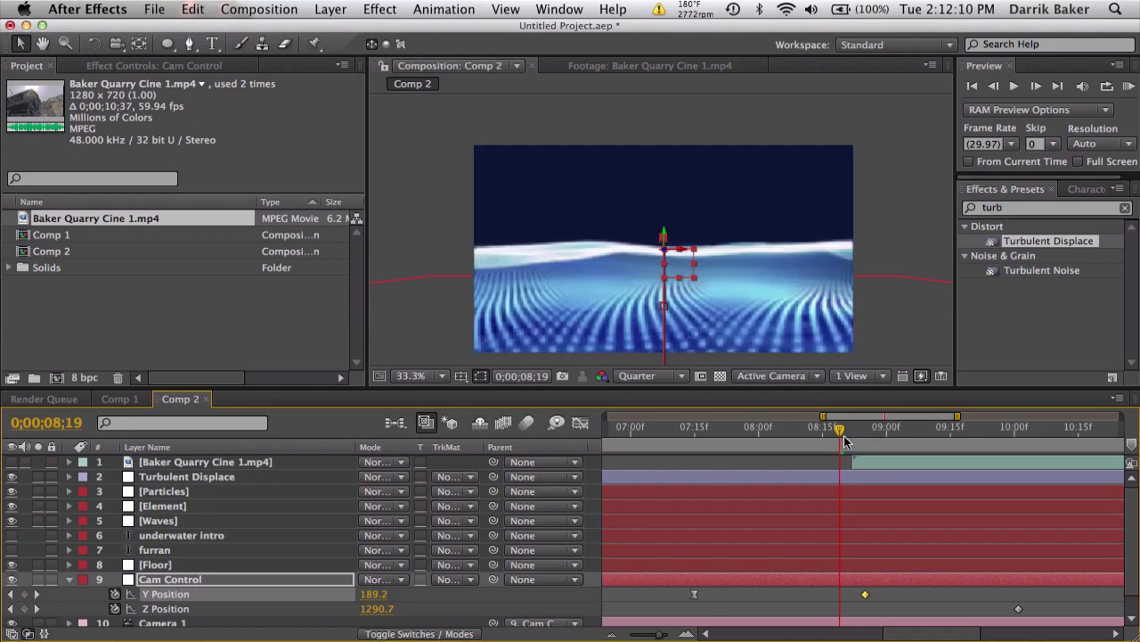
Step: Start keyframing Amount and Size of the Turbulent Displace layer's effect at 0;00;08;10
click(801, 434)
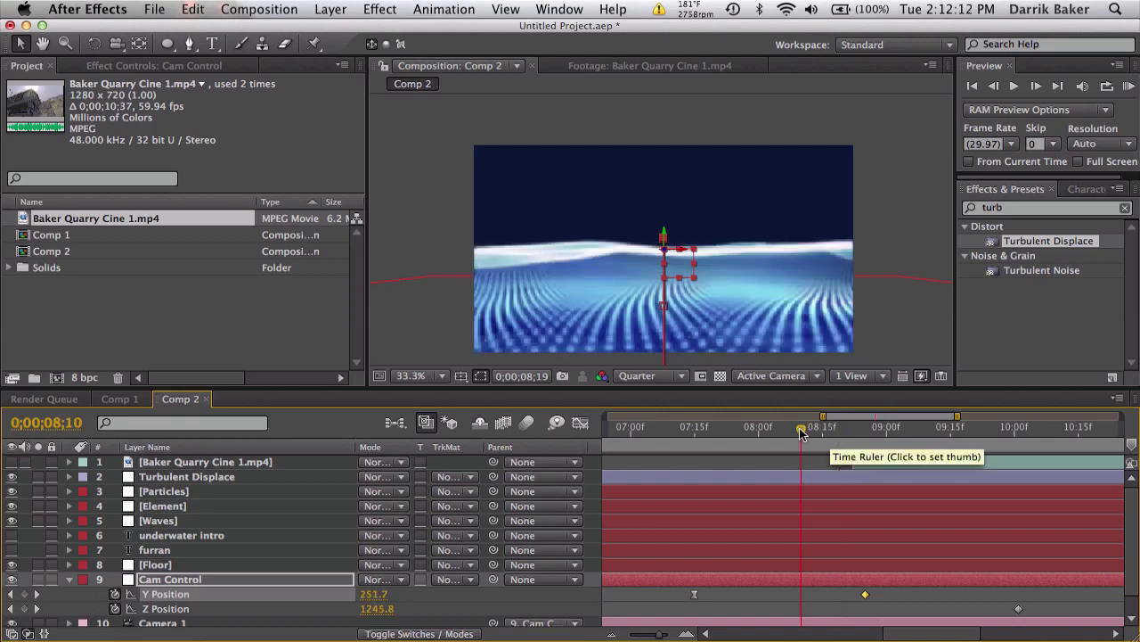
click(194, 479)
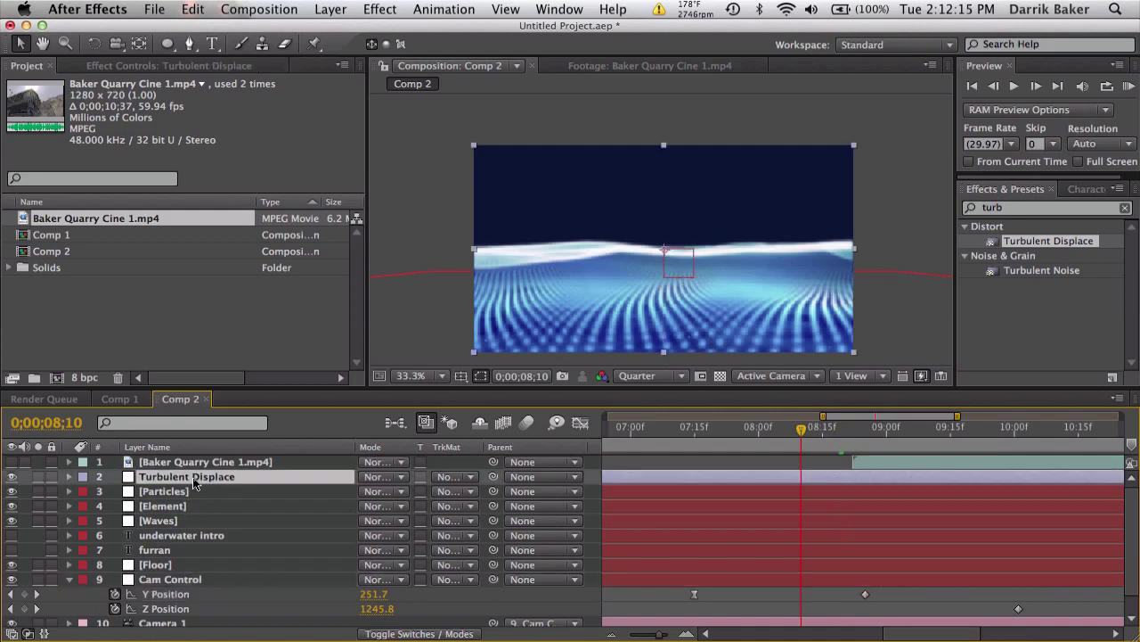
click(161, 74)
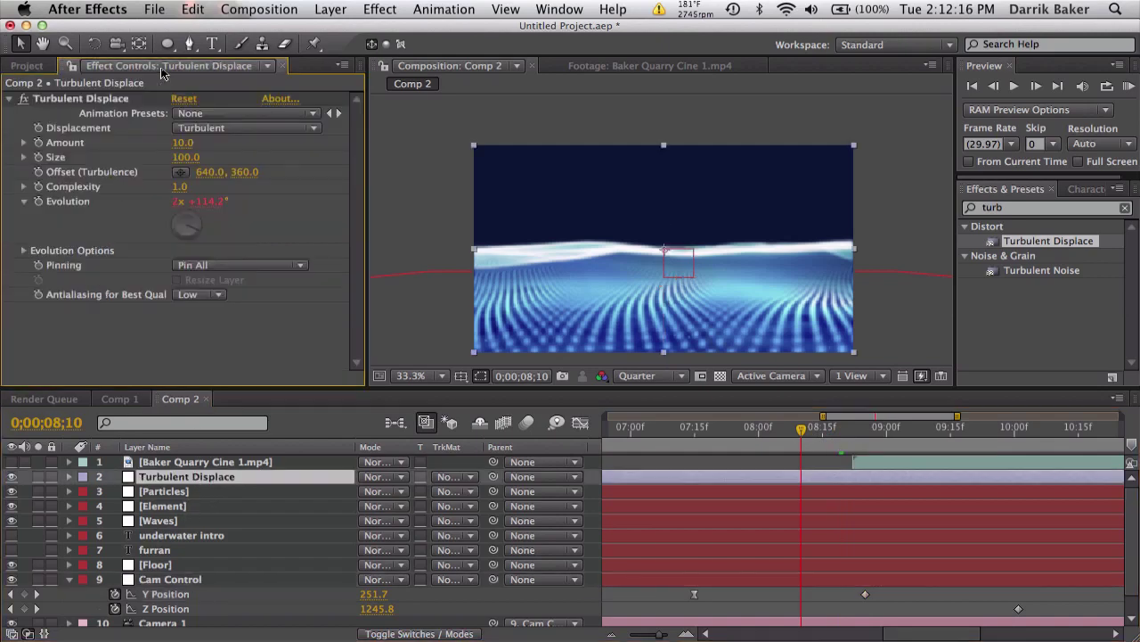
click(39, 157)
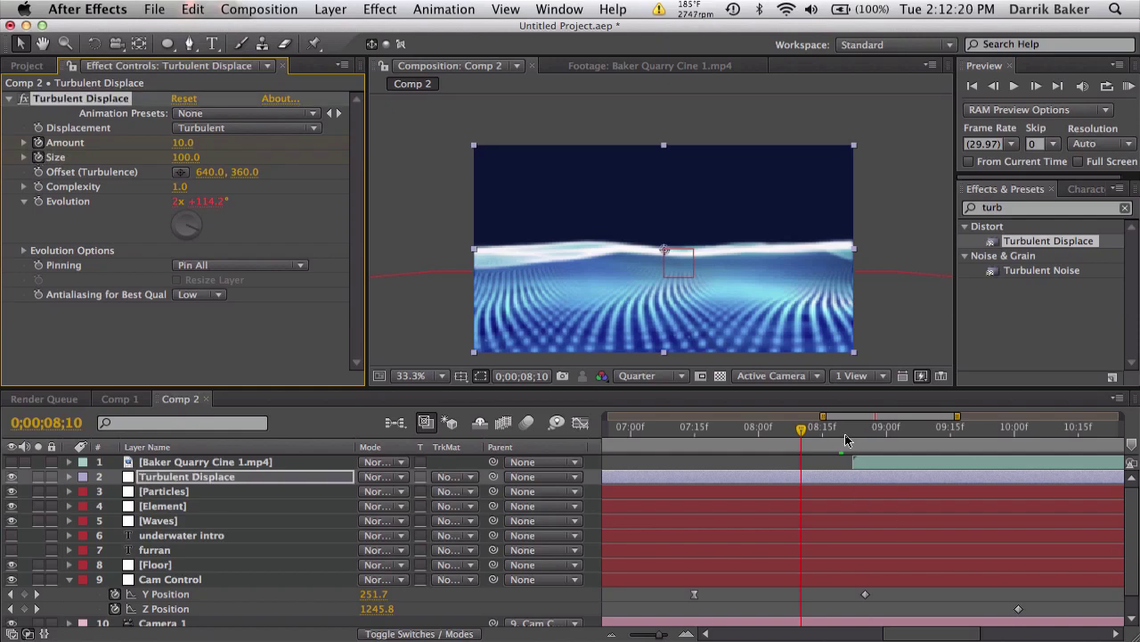
Step: At 0;00;08;19, keyframe Turbulent Displace's Amount at 50 and its Size at 150
click(838, 433)
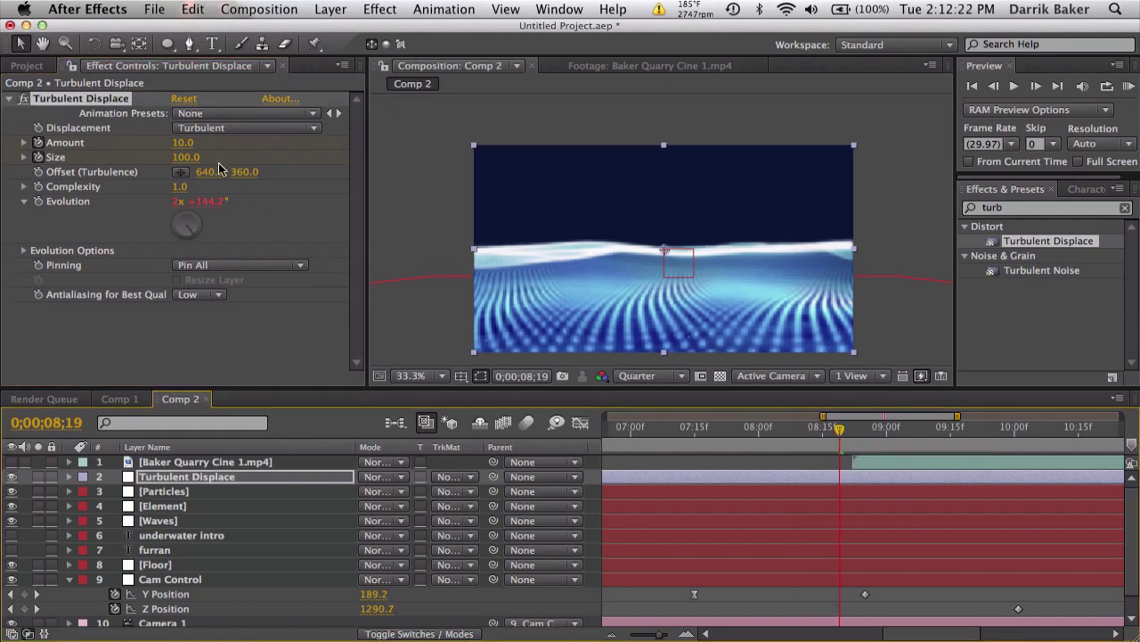
click(182, 145)
text(50)
key(Return)
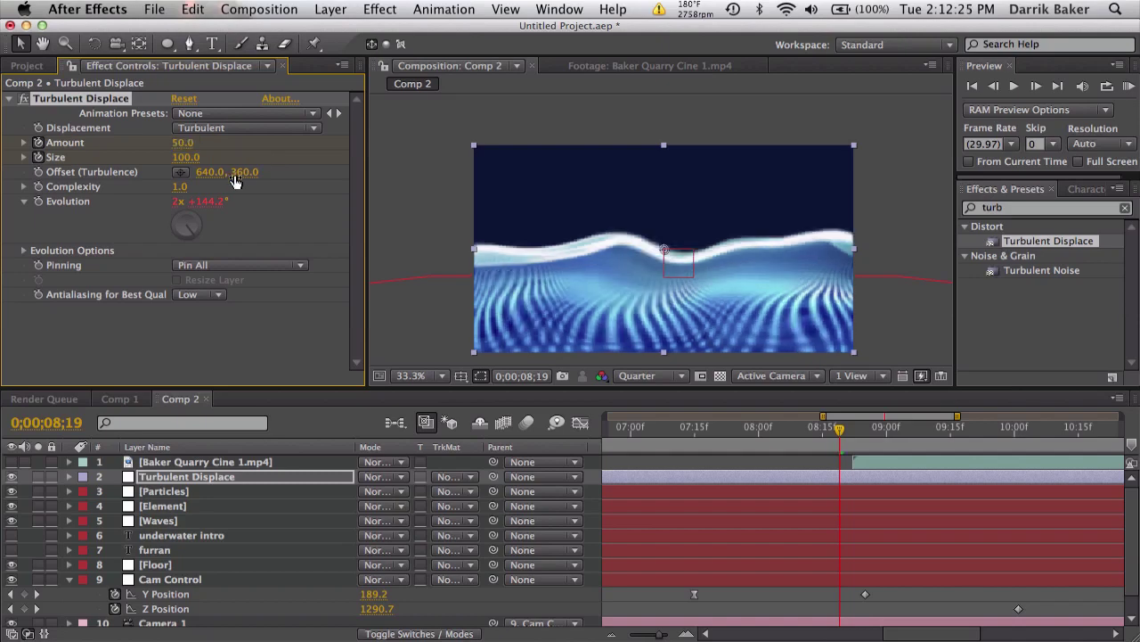
click(193, 158)
text(150)
key(Return)
Step: At 0;00;09;07, keyframe Turbulent Displace's Size at 2
click(917, 431)
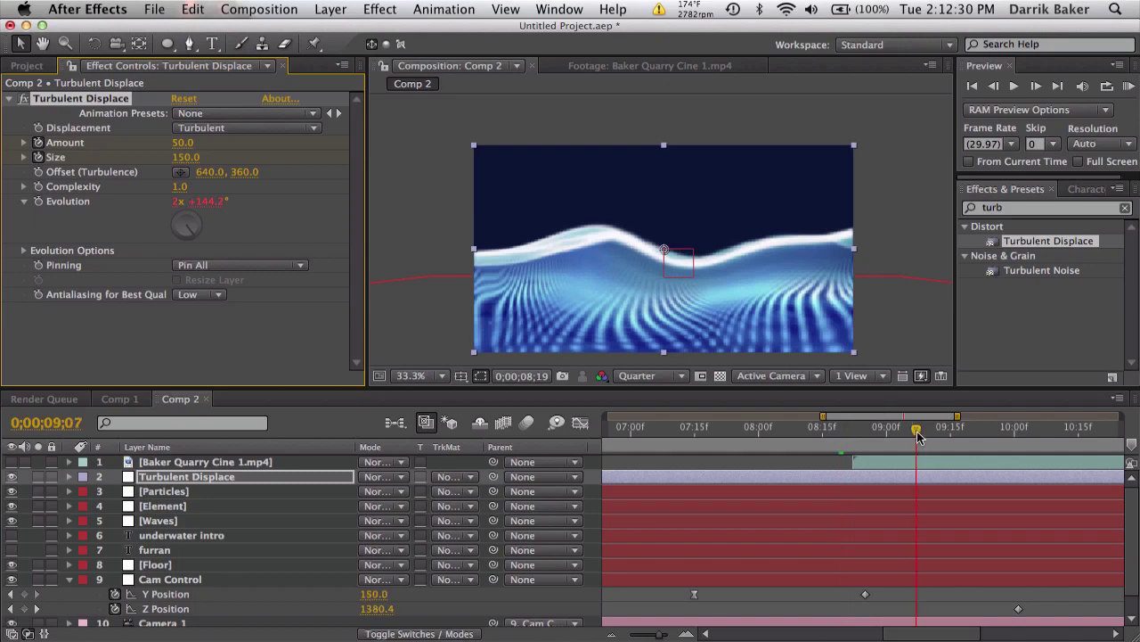
click(187, 158)
text(2)
key(Return)
Step: Try an Amount of 500 with a Size of 20 for Turbulent Displace at 0;00;09;07
click(186, 142)
text(500)
key(Return)
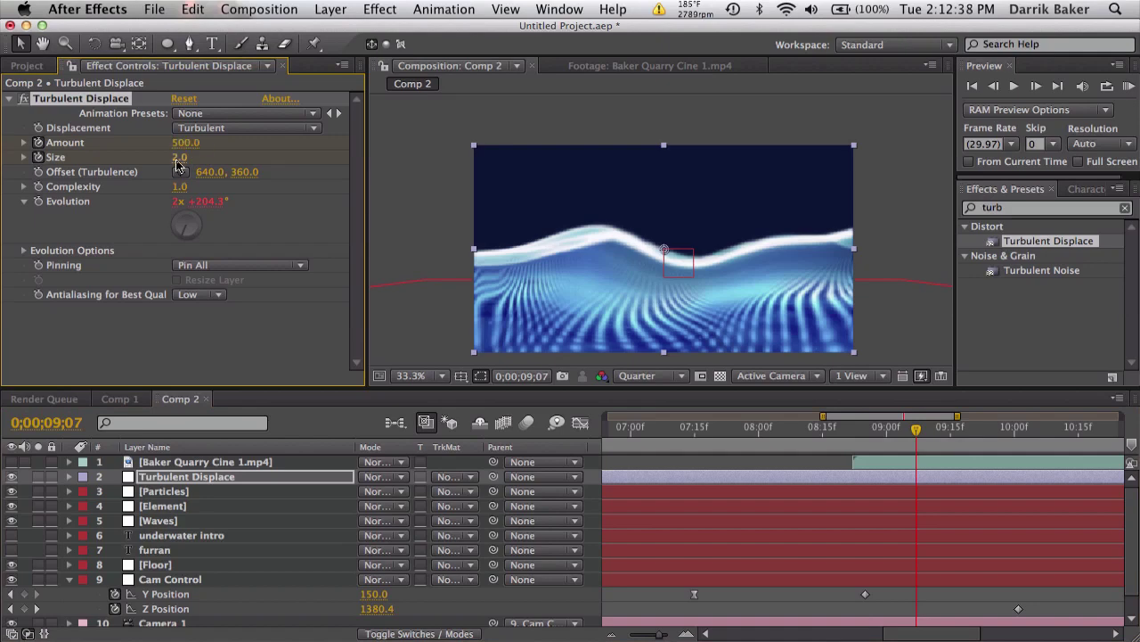
click(180, 158)
text(20)
key(Return)
Step: Set Turbulent Displace's Size to 2 and its Amount to 0 at 0;00;09;07
click(180, 159)
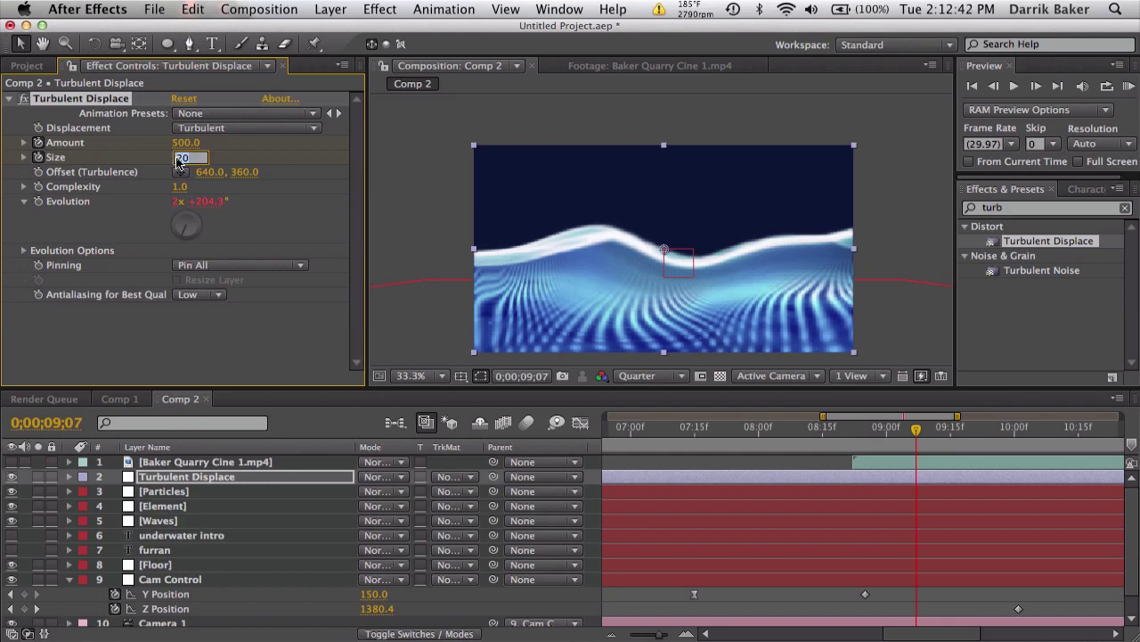
text(2)
key(Return)
click(192, 144)
text(0)
key(Return)
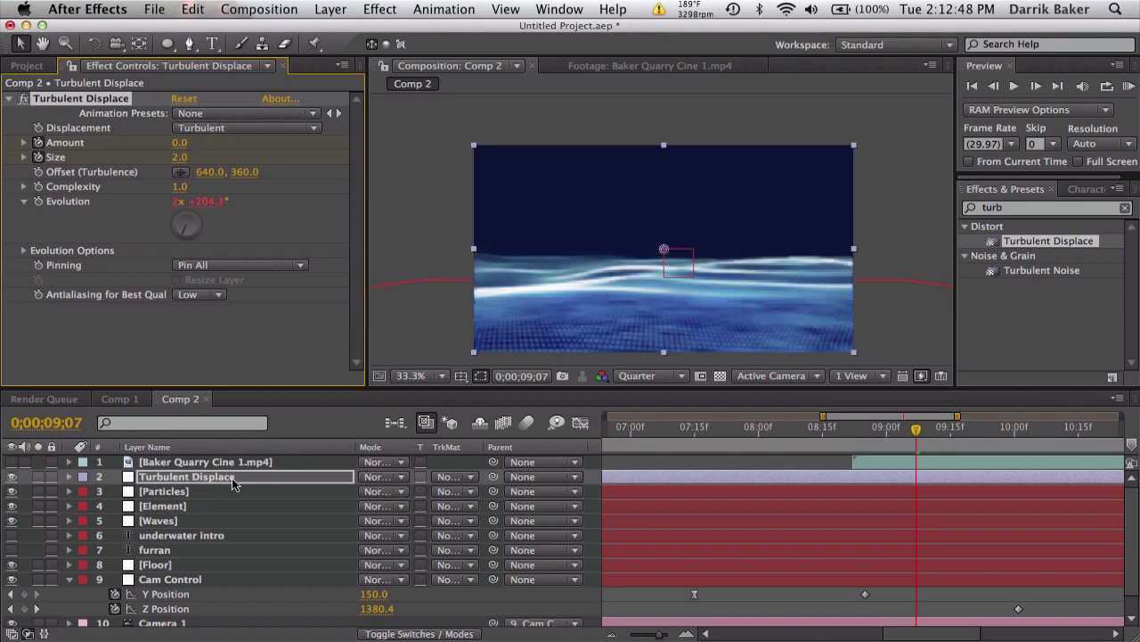
Step: Move the Turbulent Displace layer above the Baker Quarry Cine 1.mp4 layer
drag(232, 477, 229, 464)
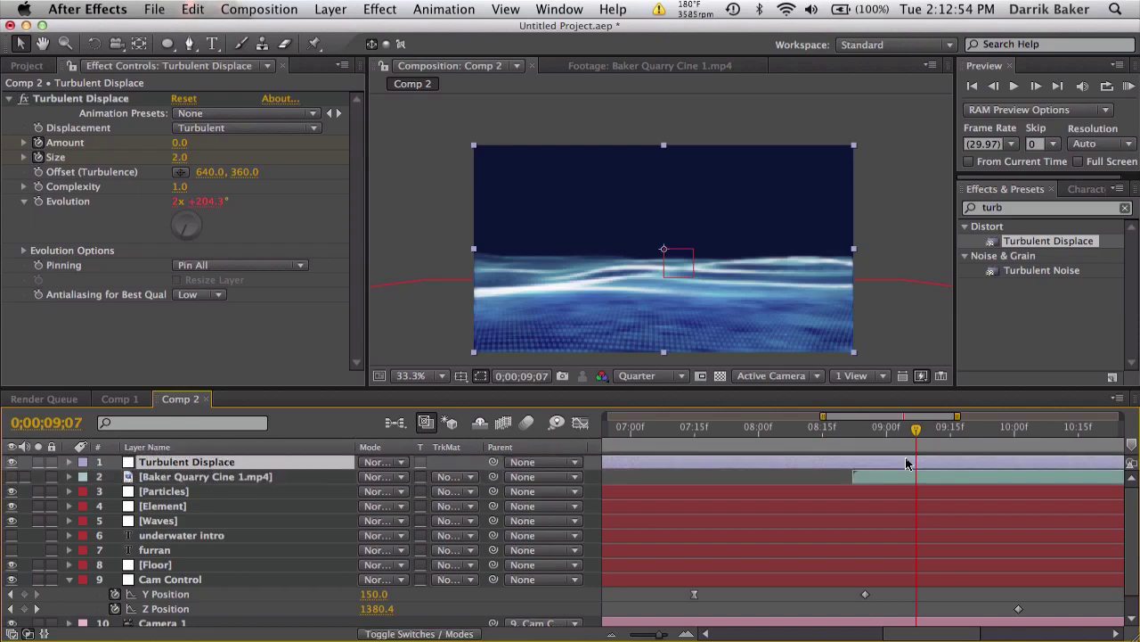
Step: Keyframe the quarry footage's Opacity from 0% at 0;00;08;23 to 100% at 0;00;09;07 and turn on the layer's visibility
click(877, 480)
key(t)
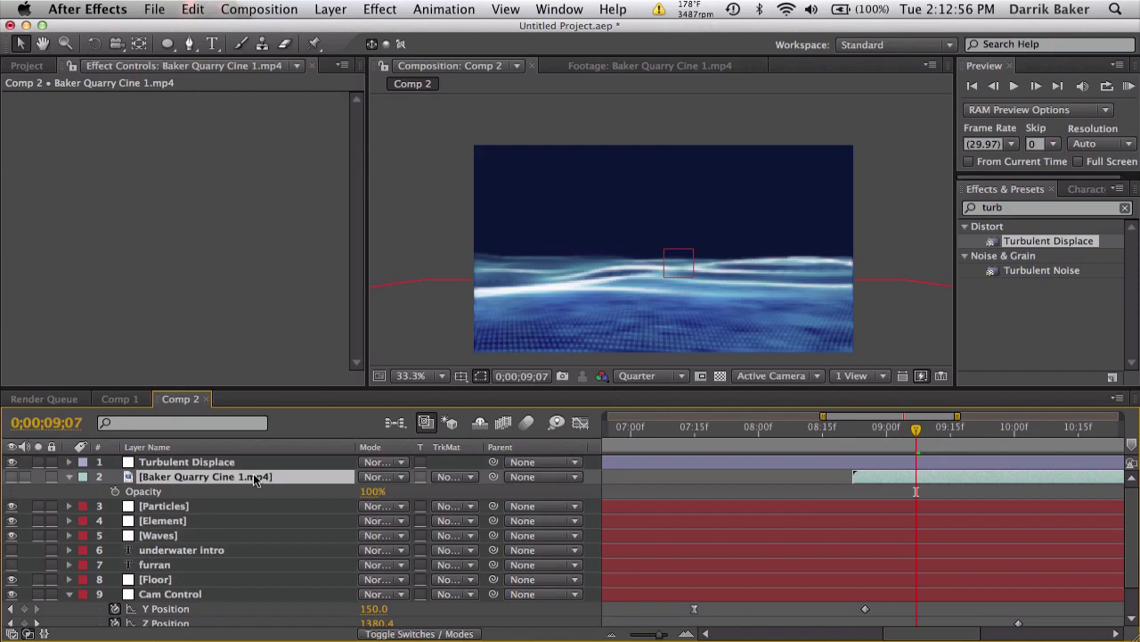
click(114, 491)
click(856, 430)
click(374, 492)
text(0)
key(Return)
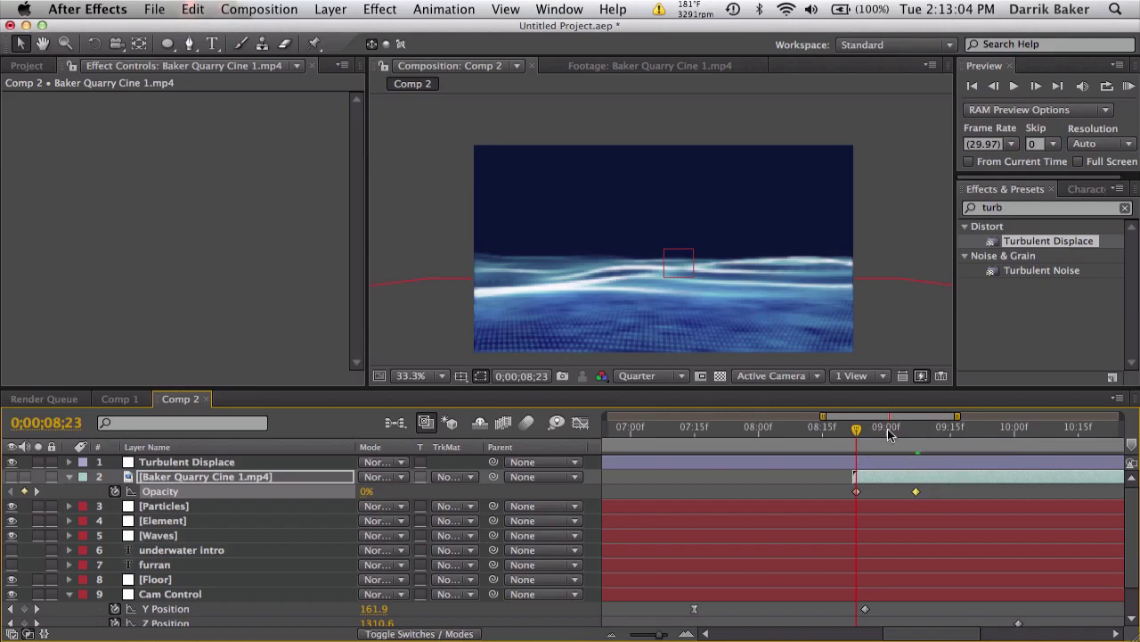
click(958, 429)
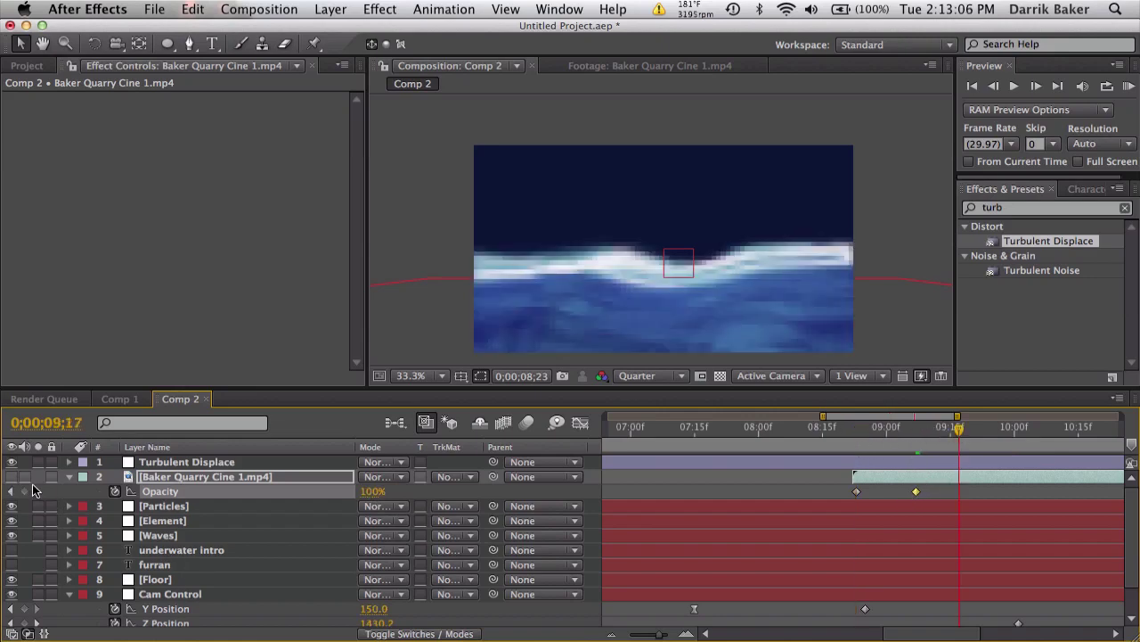
click(12, 476)
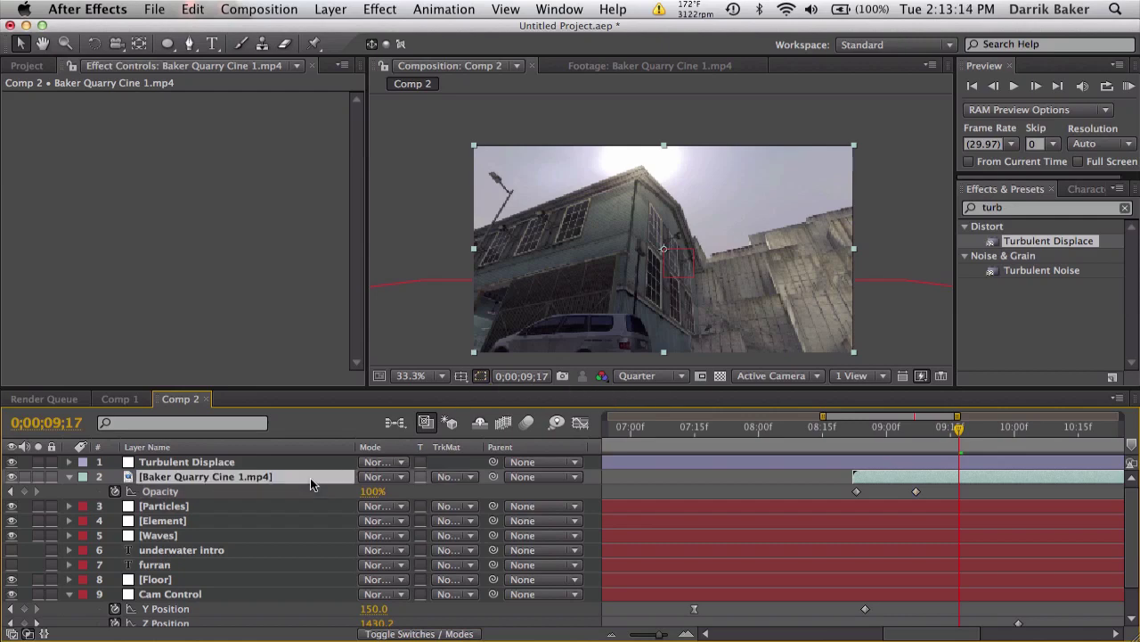
Step: Duplicate the quarry footage layer and apply CC Mr. Mercury to the upper copy
key(super+d)
click(1040, 206)
key(BackSpace)
text(merc)
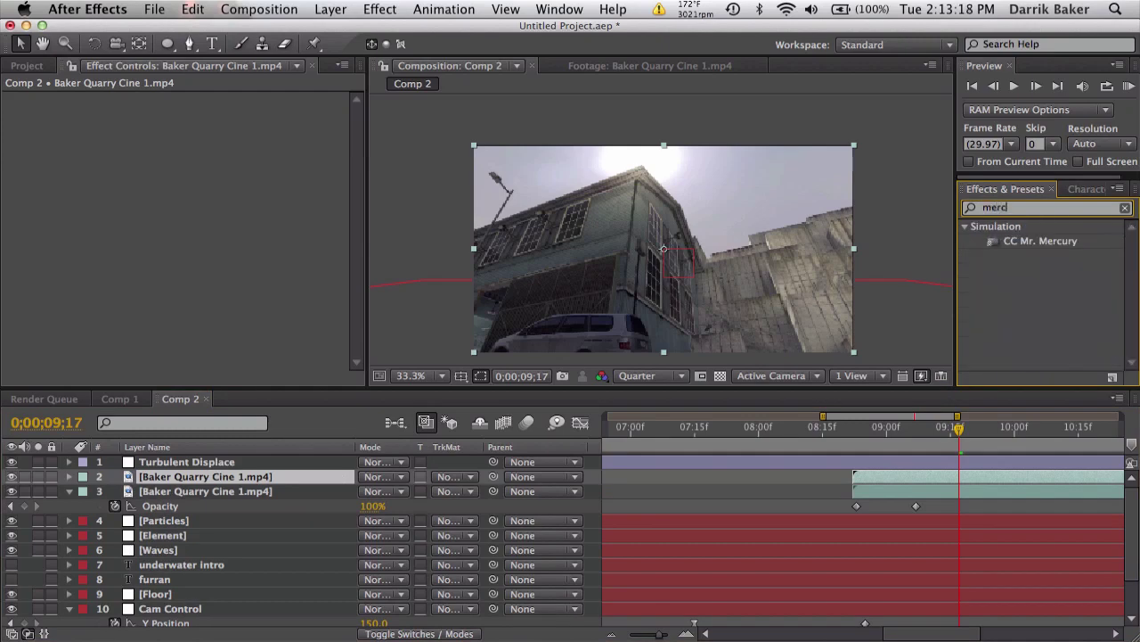
drag(1062, 242, 925, 478)
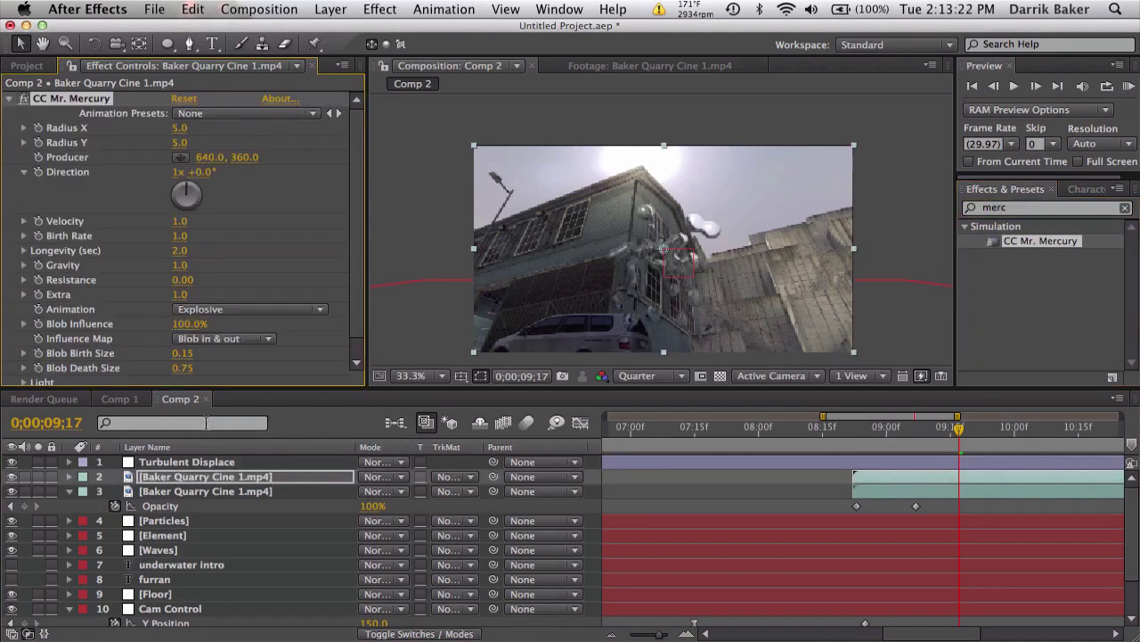
Step: Solo the upper quarry copy and set CC Mr. Mercury's Radius X to 130, Radius Y to 87 and Velocity to 0
click(40, 477)
drag(908, 429, 1061, 431)
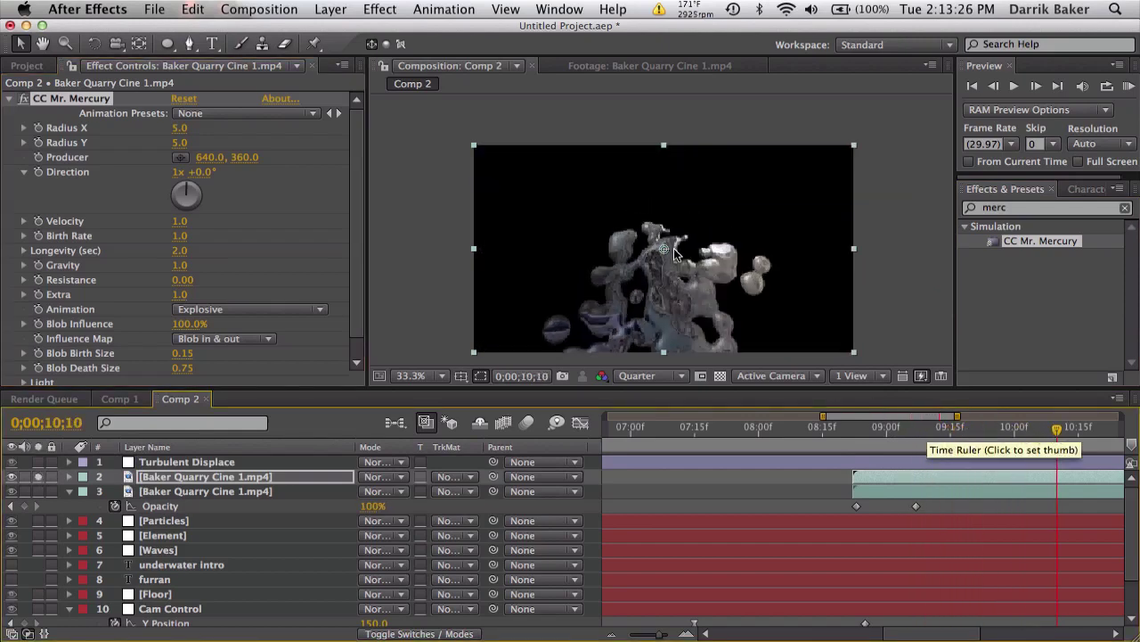
drag(181, 128, 292, 128)
drag(179, 143, 241, 132)
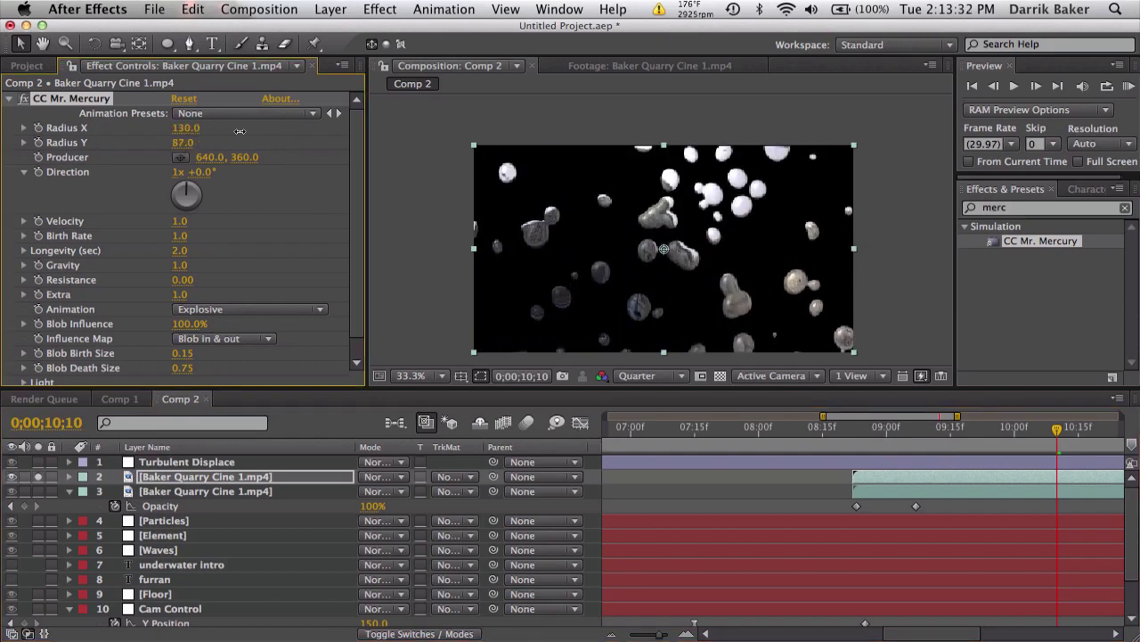
drag(194, 223, 176, 222)
drag(861, 433, 1014, 432)
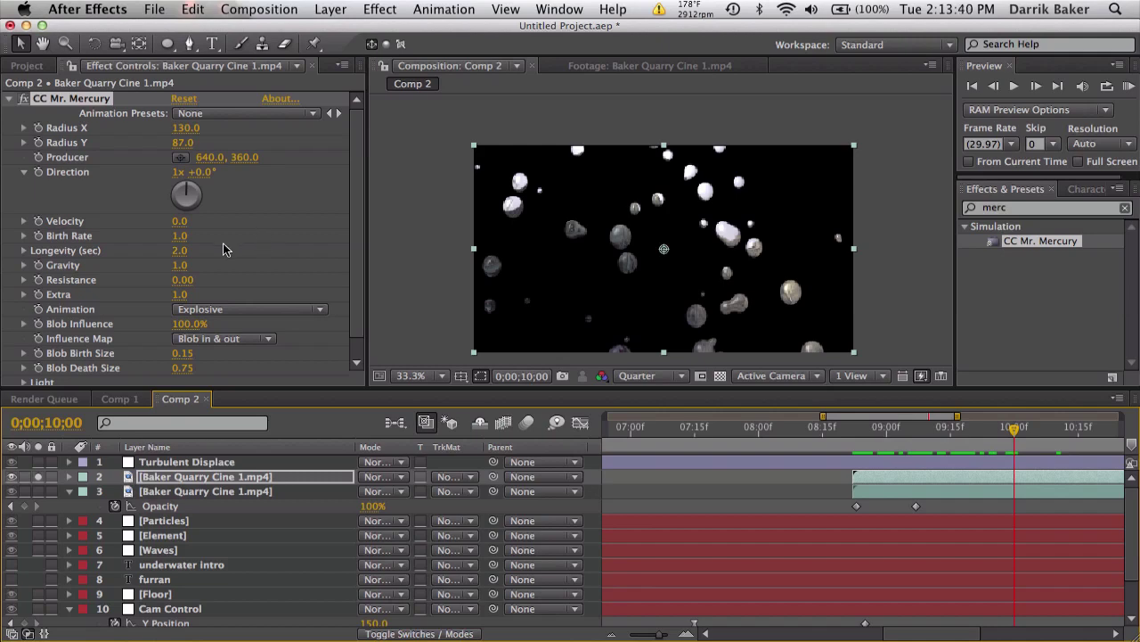
Step: Try a Longevity of 5 seconds for CC Mr. Mercury
click(183, 250)
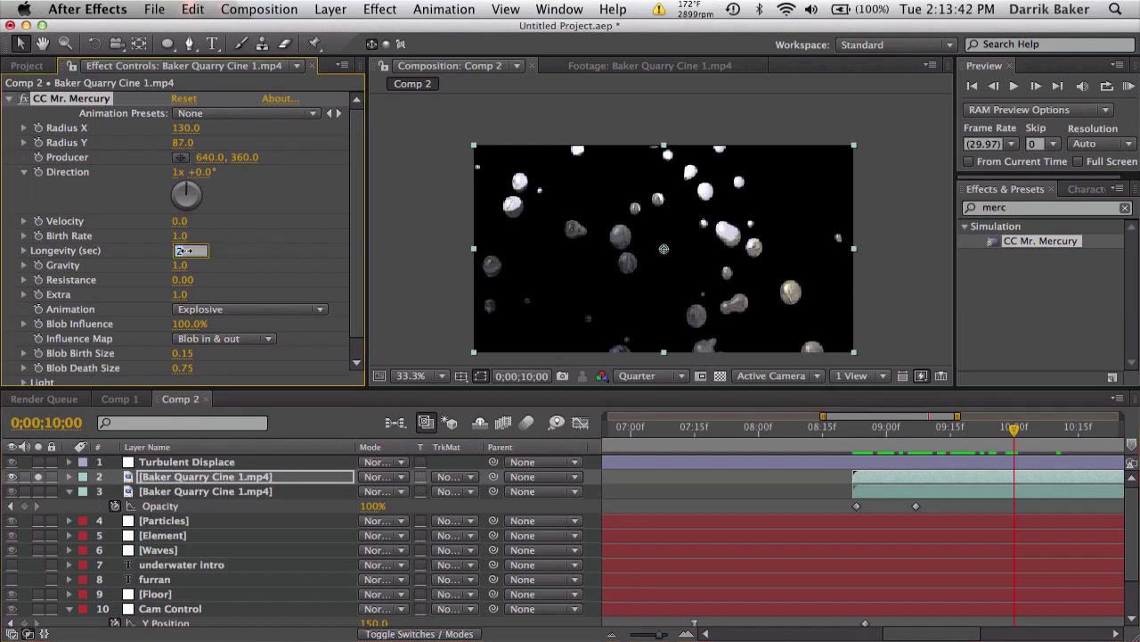
text(5)
key(Return)
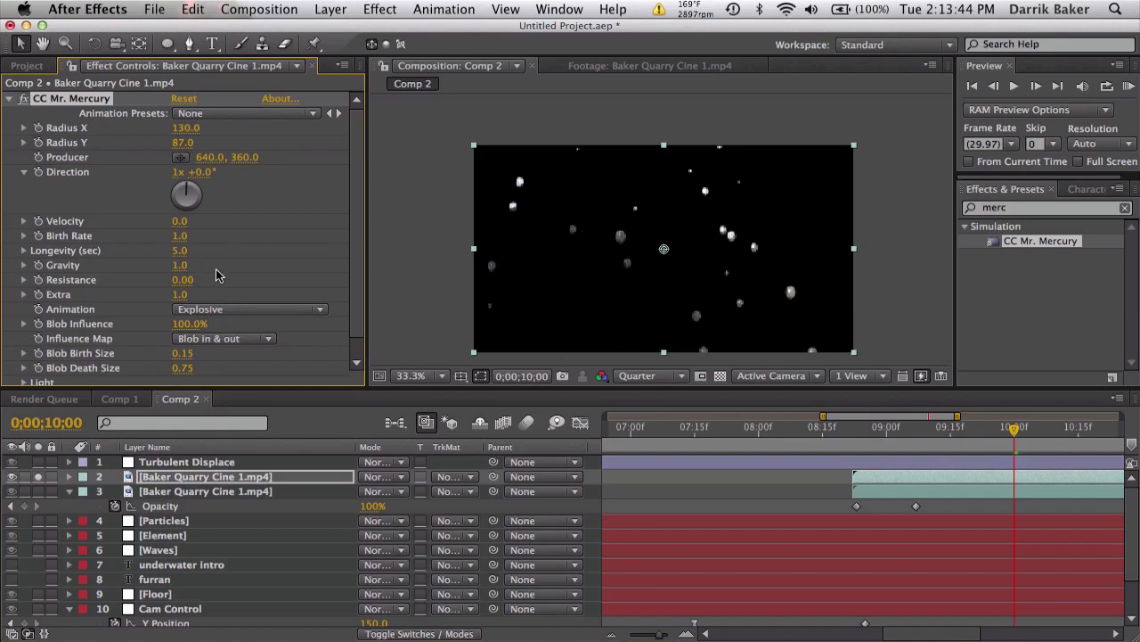
Step: Set CC Mr. Mercury's Gravity to 0.2 and its Longevity to 2 seconds
click(180, 265)
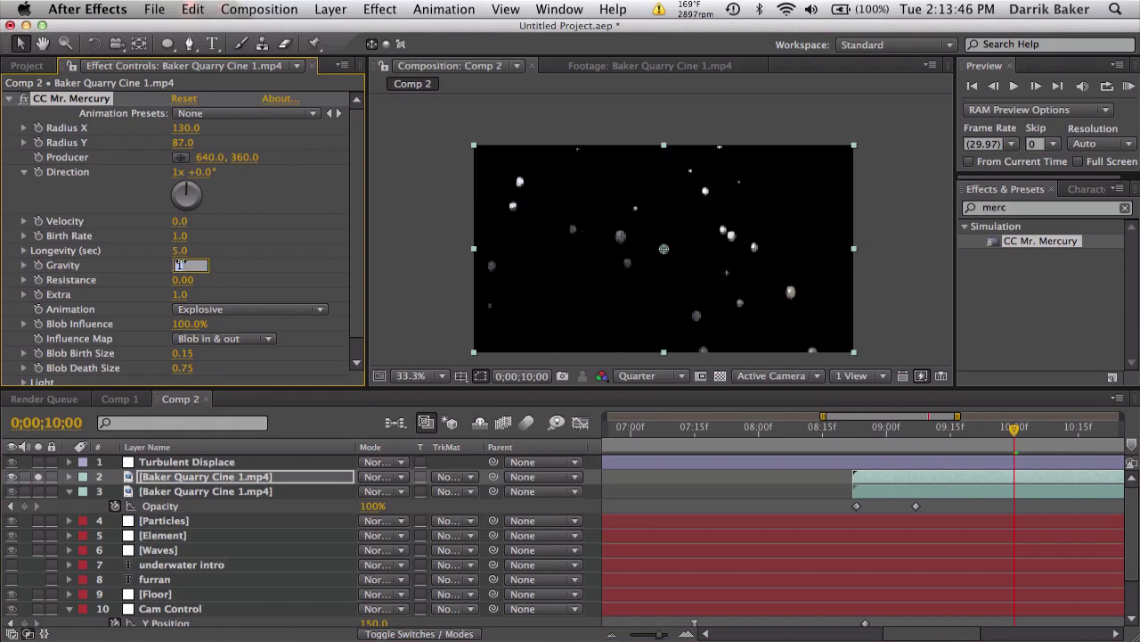
text(0.2)
key(Return)
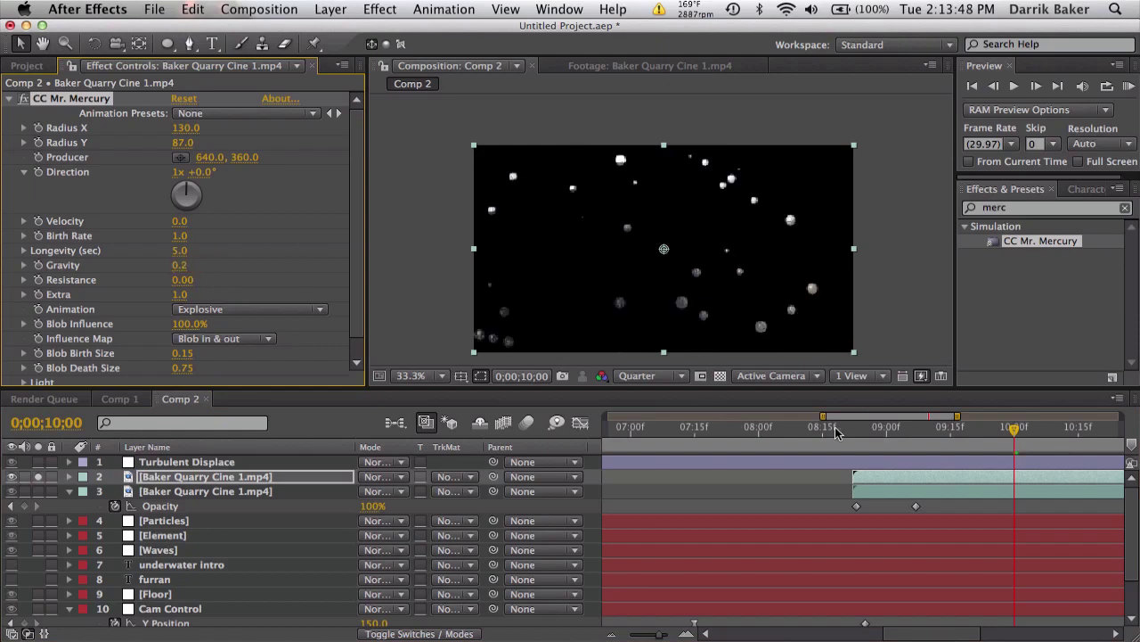
click(874, 429)
drag(878, 430, 1048, 436)
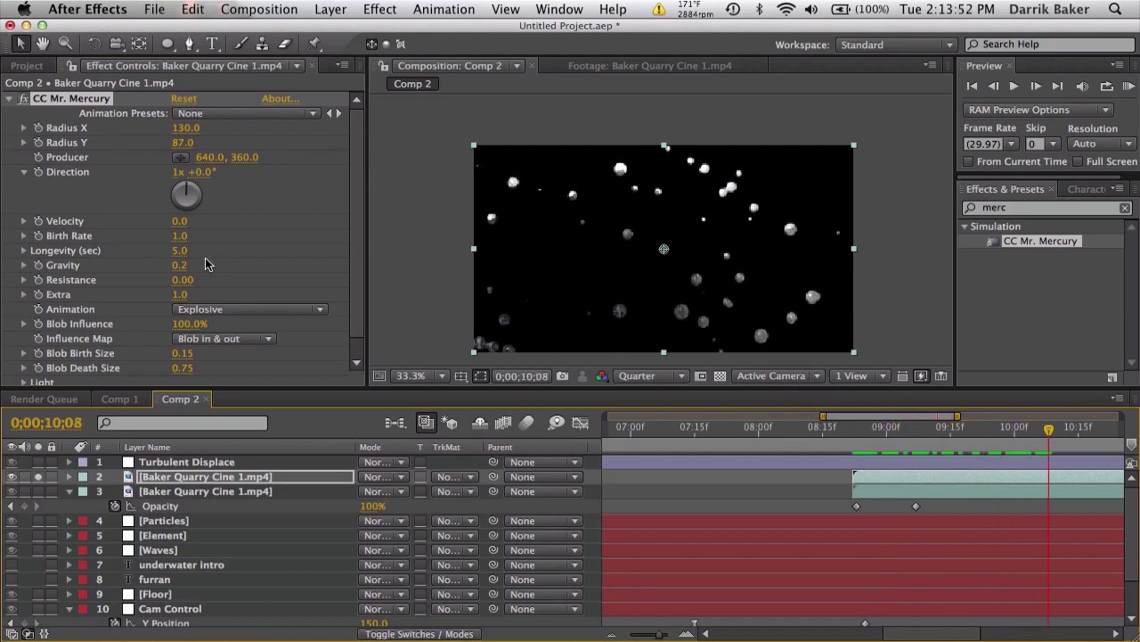
click(182, 251)
text(2)
key(Return)
Step: Change CC Mr. Mercury's Influence Map to Constant Blobs
scroll(249, 287, down, 1)
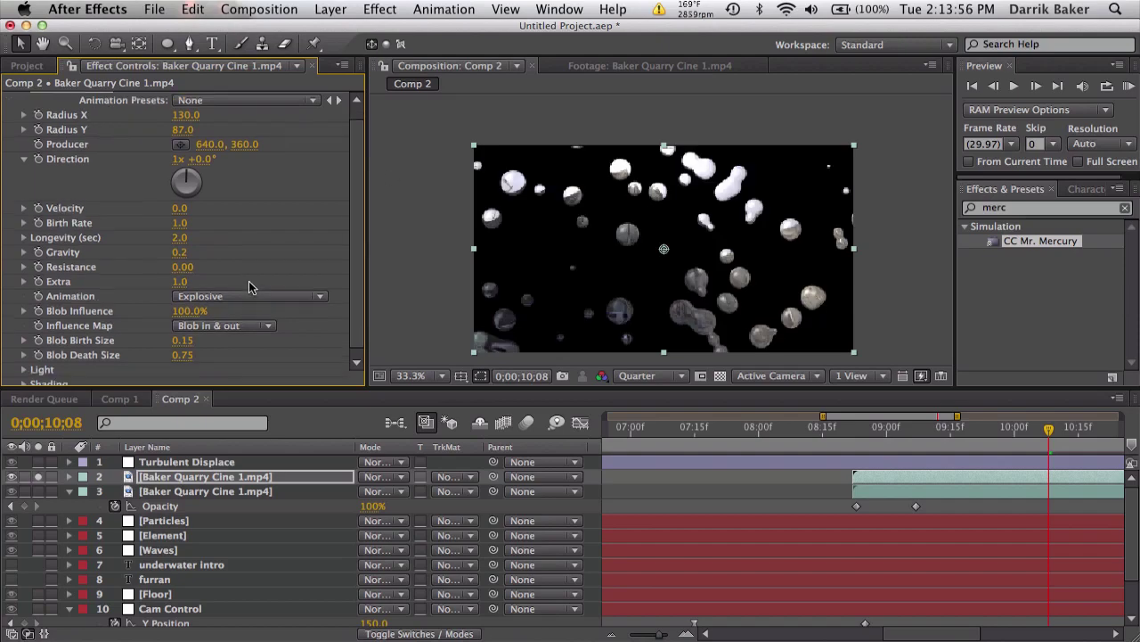
click(245, 327)
click(253, 349)
Step: Try a Blob Birth Size and Blob Death Size of 0.50 for CC Mr. Mercury
click(187, 341)
text(0.5)
key(Return)
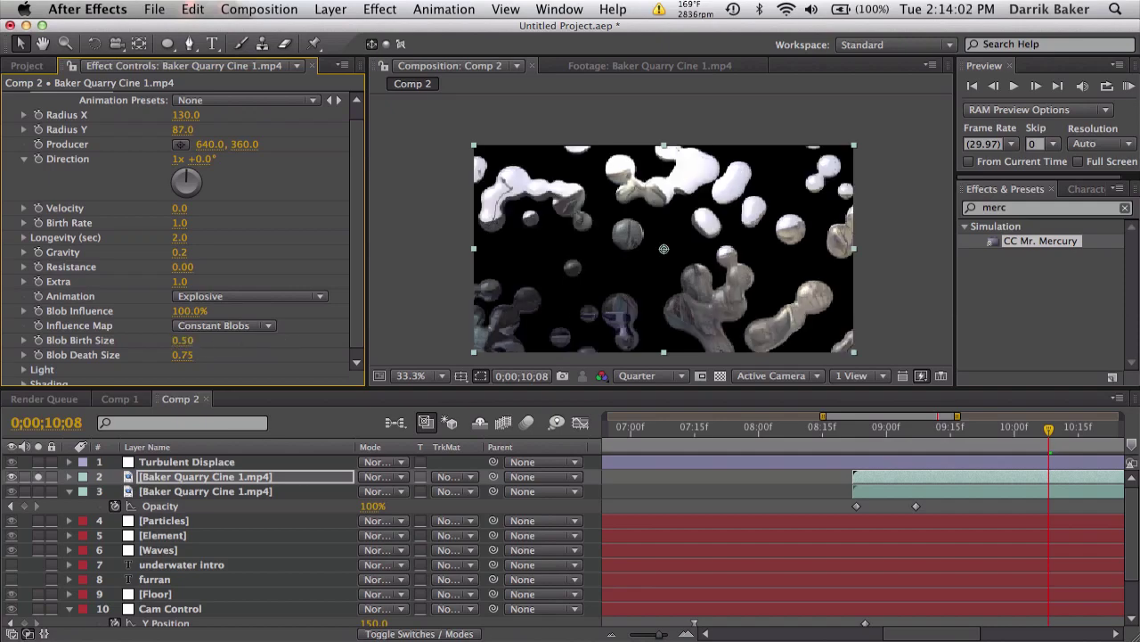
click(183, 354)
text(5)
key(Return)
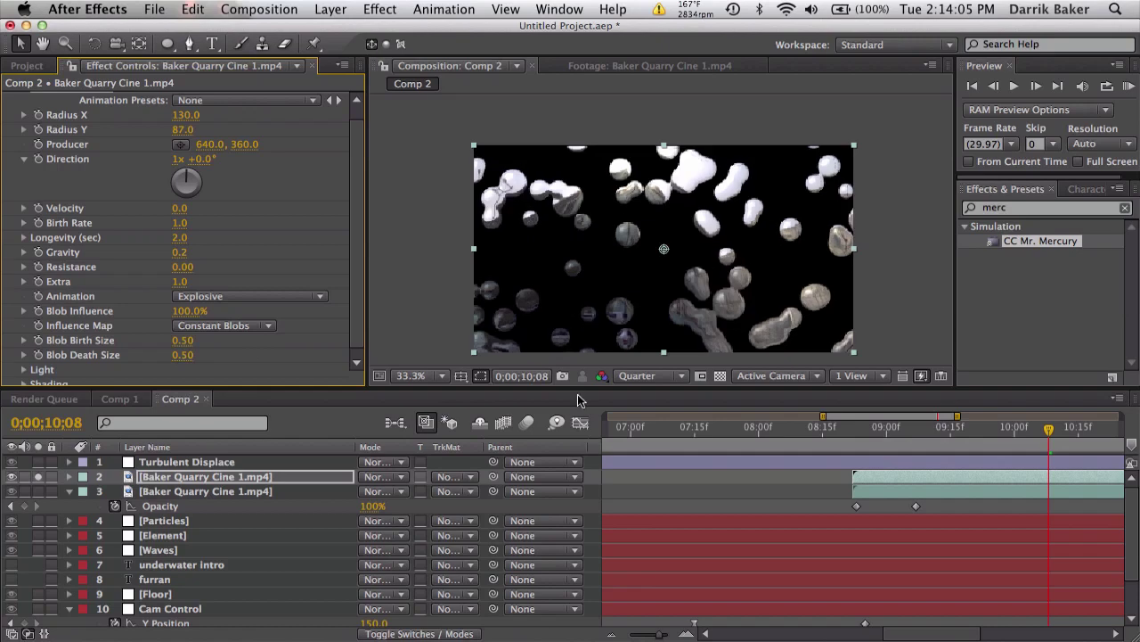
Step: Keyframe CC Mr. Mercury's Birth Rate at 1.0 at 0;00;08;23 and at 0 at 0;00;09;08
click(853, 431)
drag(852, 435, 871, 435)
drag(896, 437, 856, 429)
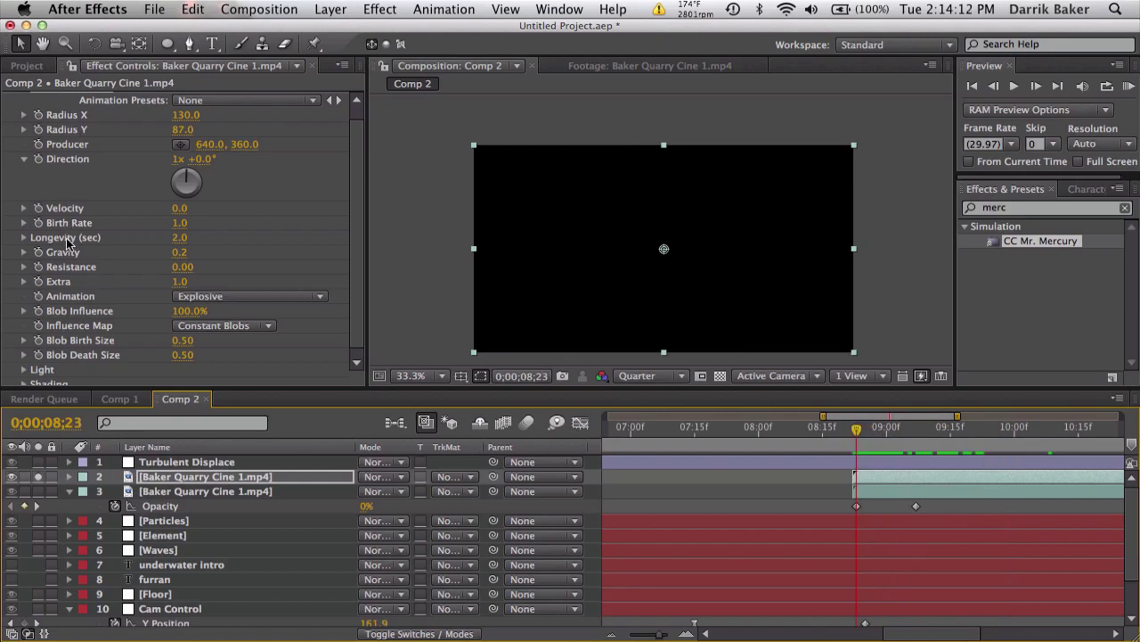
click(40, 227)
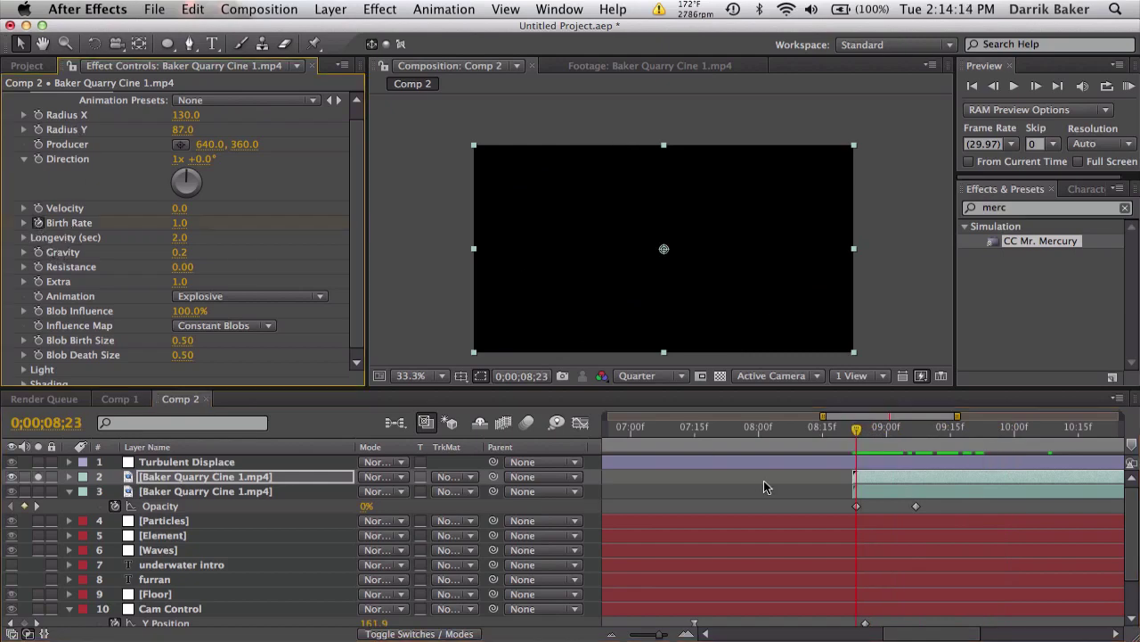
click(919, 441)
click(181, 223)
text(0)
key(Return)
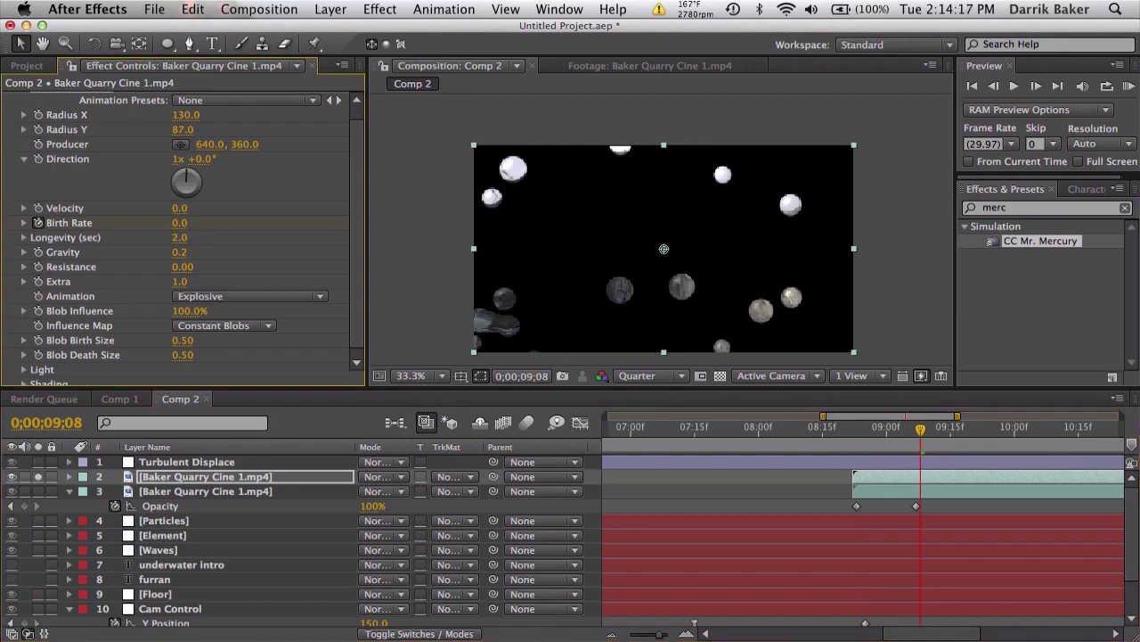
Step: Reveal the upper quarry copy's keyframes and move the second Birth Rate keyframe earlier, to just before the 9-second mark
click(850, 428)
drag(853, 429, 914, 457)
key(u)
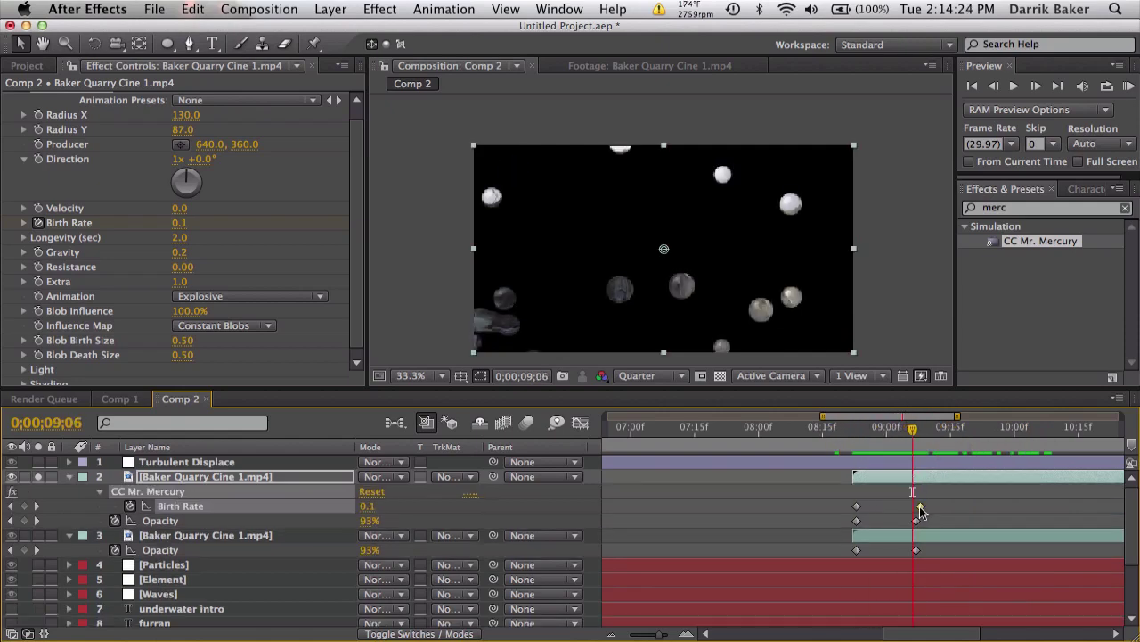
drag(921, 508, 878, 508)
drag(856, 433, 976, 429)
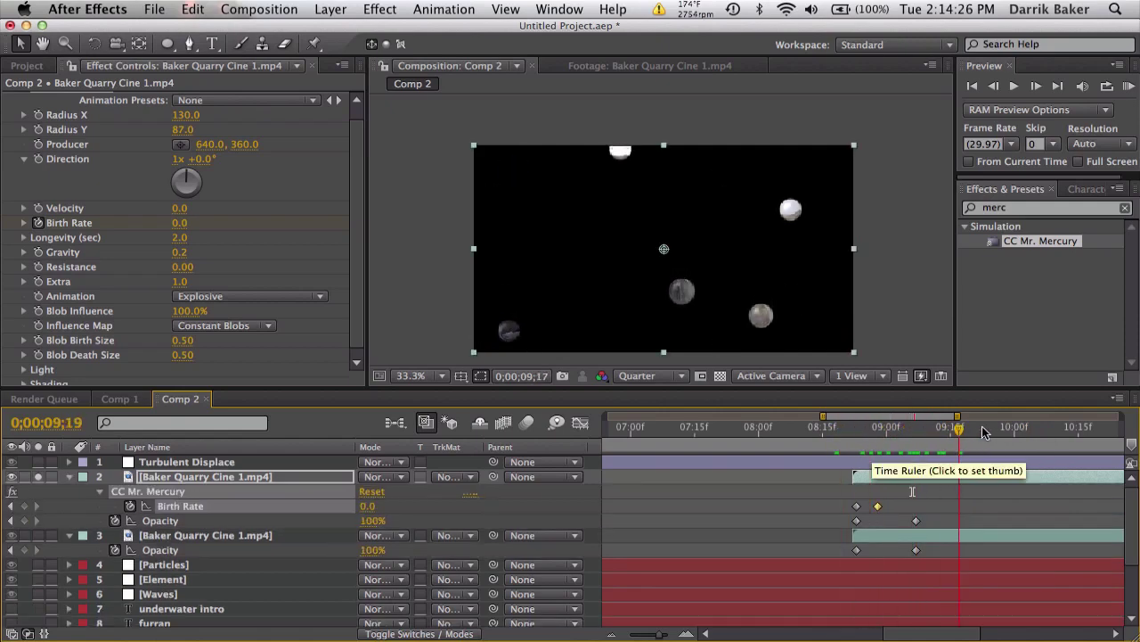
key(space)
Step: Try a value of 3 for the first Birth Rate keyframe and preview the blobs
double_click(857, 506)
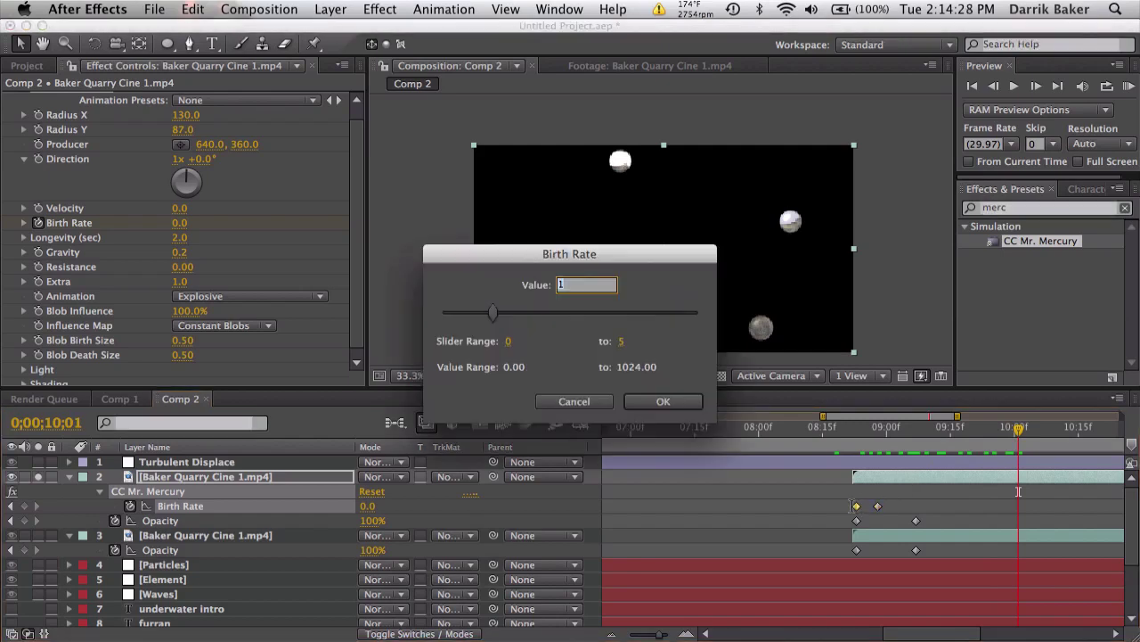
text(3)
key(Return)
drag(857, 430, 1014, 430)
Step: Set CC Mr. Mercury's Blob Birth Size and Blob Death Size to 1.50 and preview the larger blobs
click(176, 342)
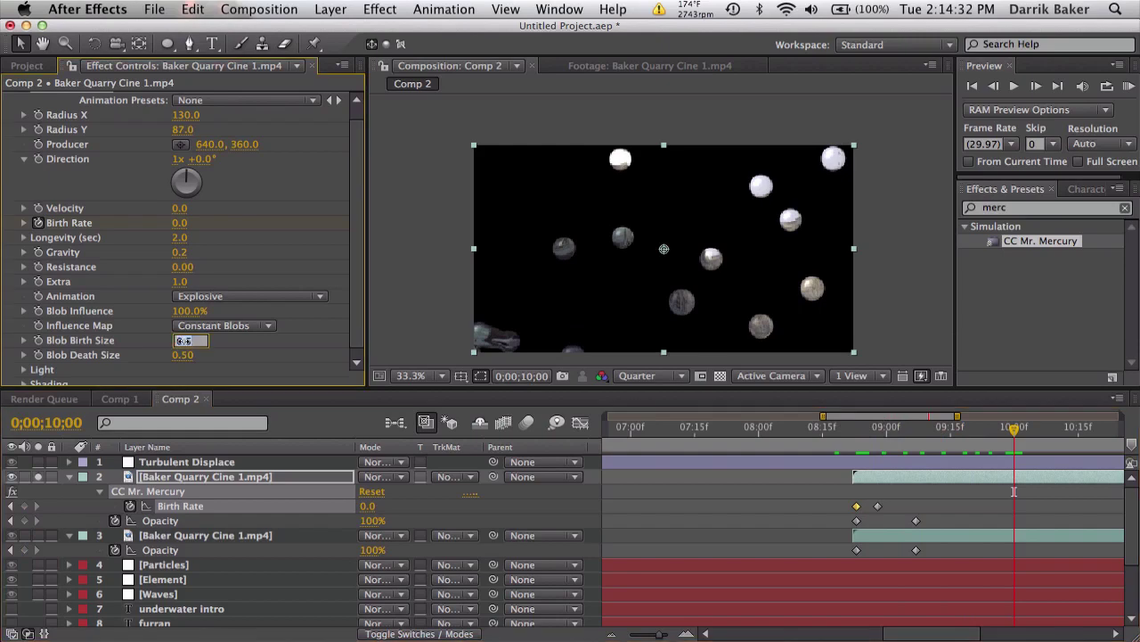
text(1.5)
key(Tab)
text(1.5)
key(Return)
drag(864, 427, 1062, 432)
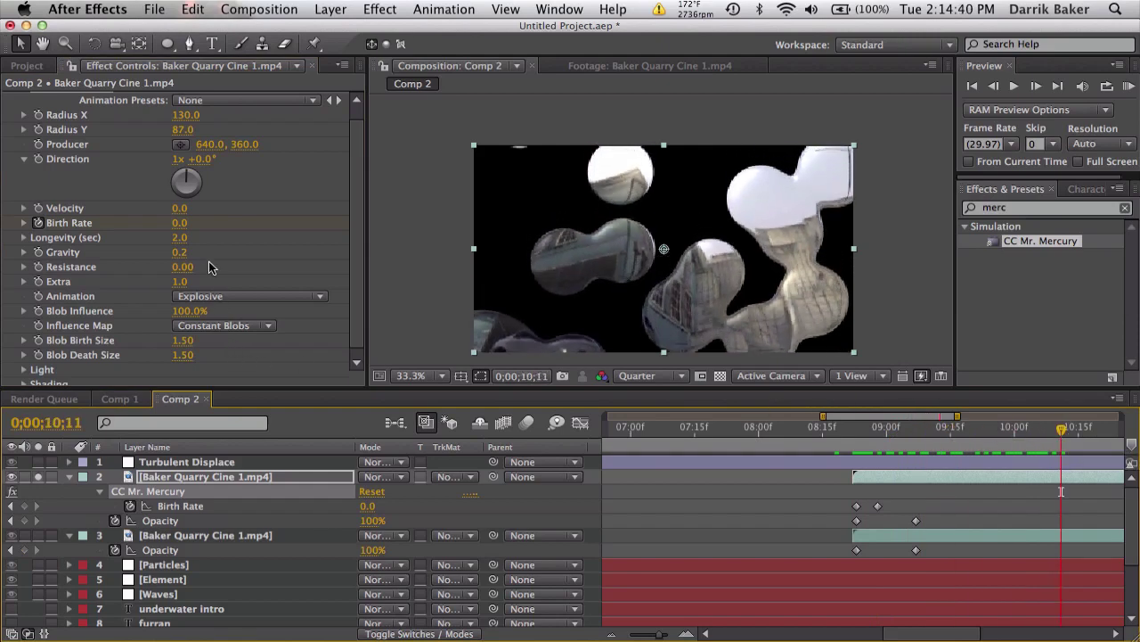
Step: Lower the value of the first Birth Rate keyframe to thin out the blobs, and preview the result
double_click(856, 506)
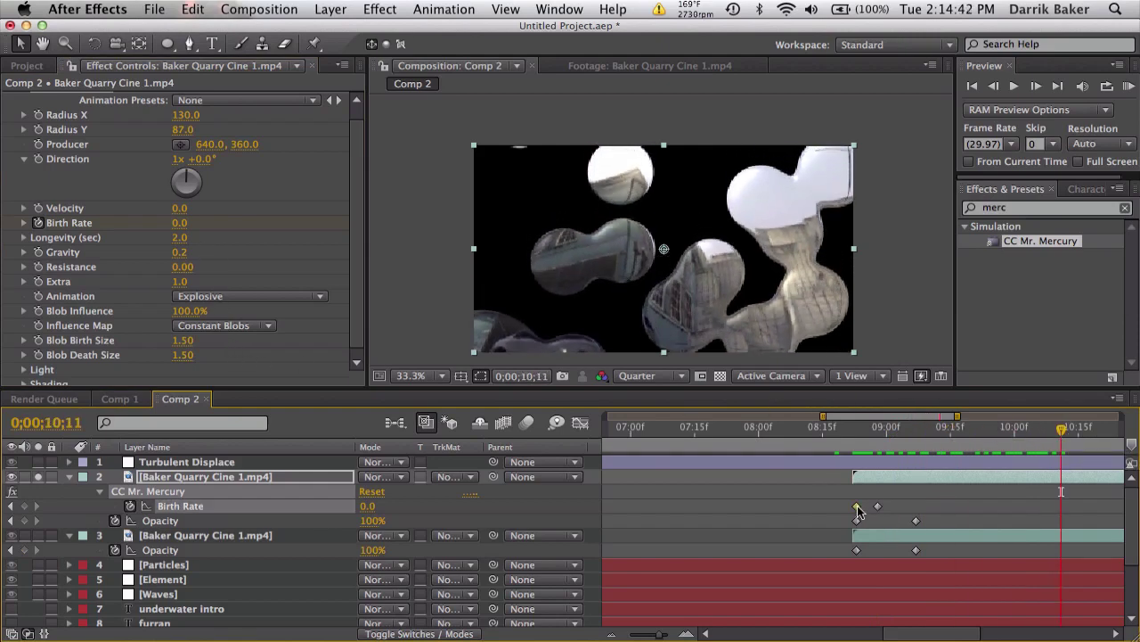
key(Return)
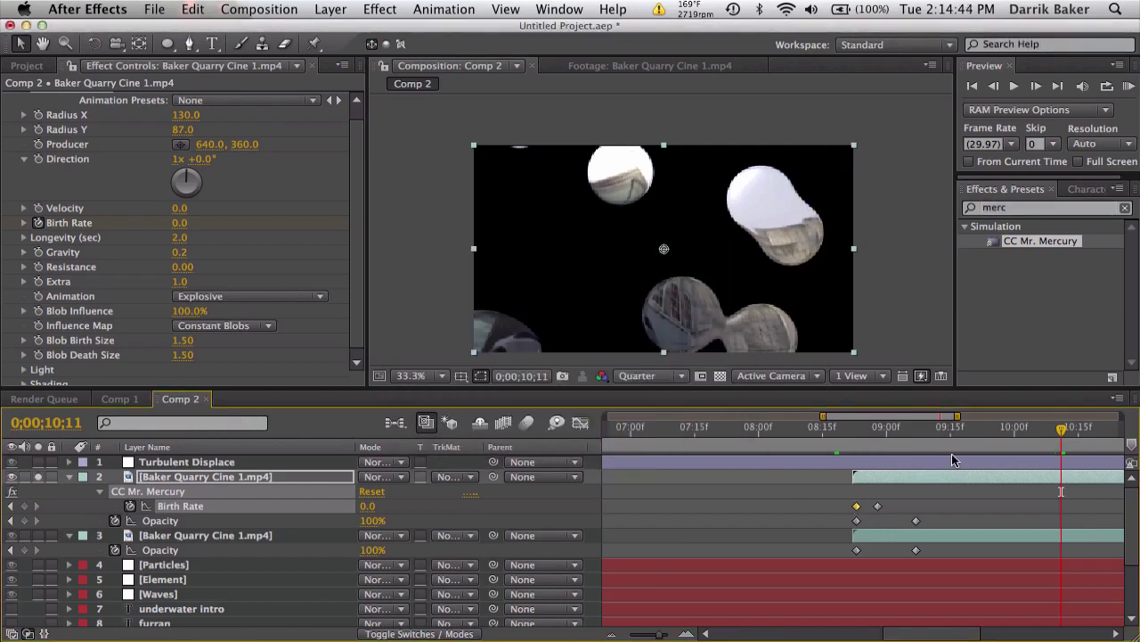
drag(854, 426, 1087, 426)
Step: Keyframe the upper quarry copy's Opacity at 100% at 0;00;10;17 and fade it out at 0;00;11;12
key(minus)
key(minus)
key(u)
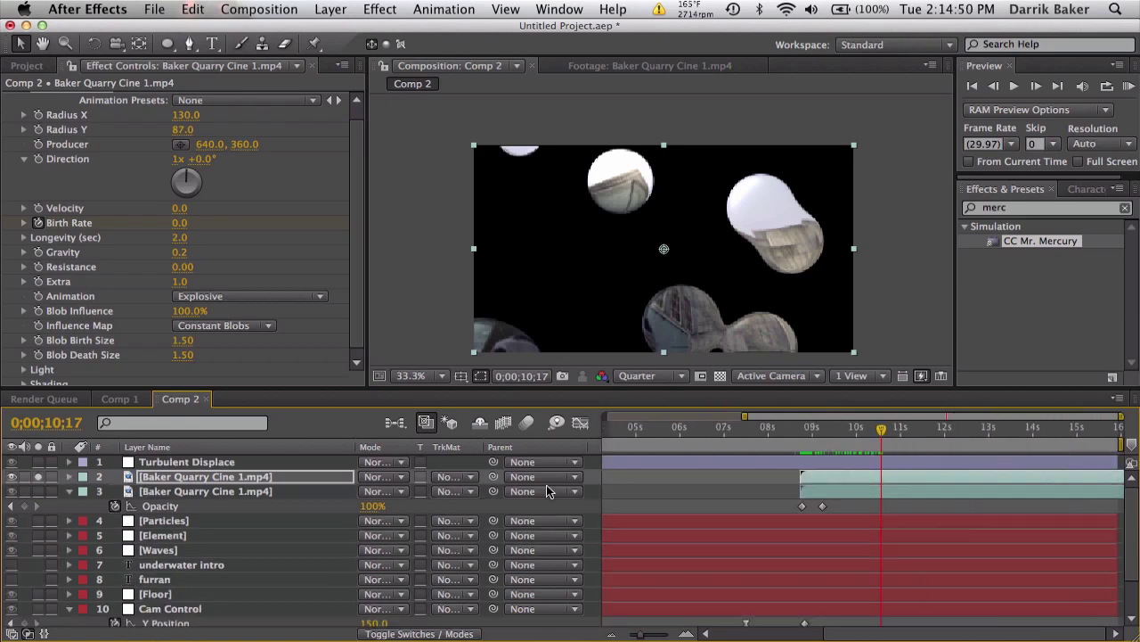
click(218, 477)
key(super+v)
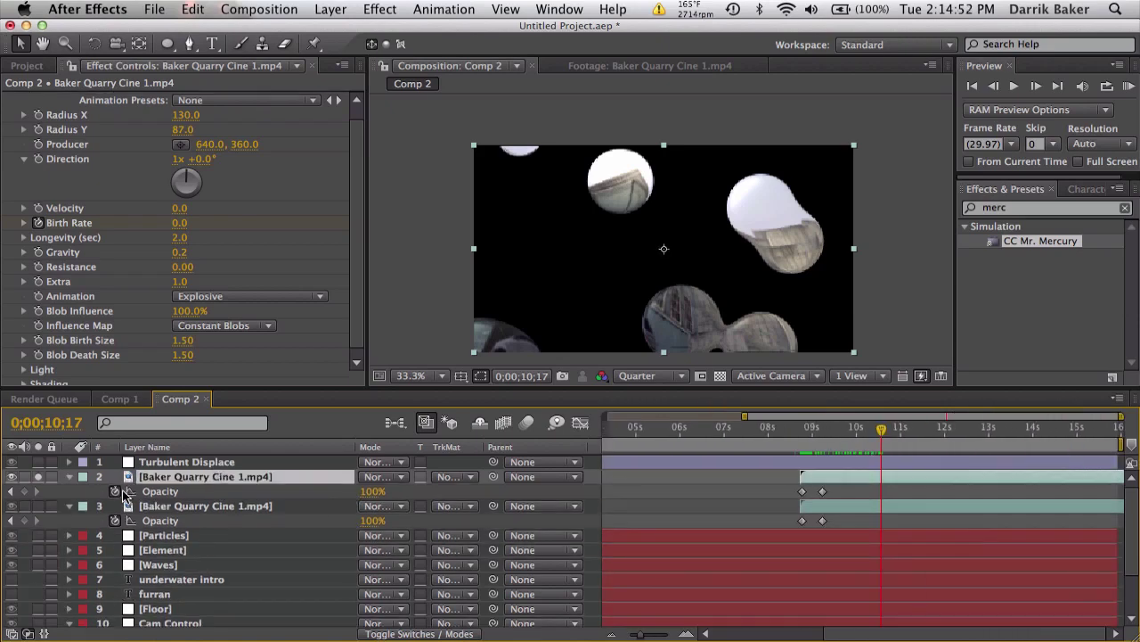
click(25, 491)
click(919, 430)
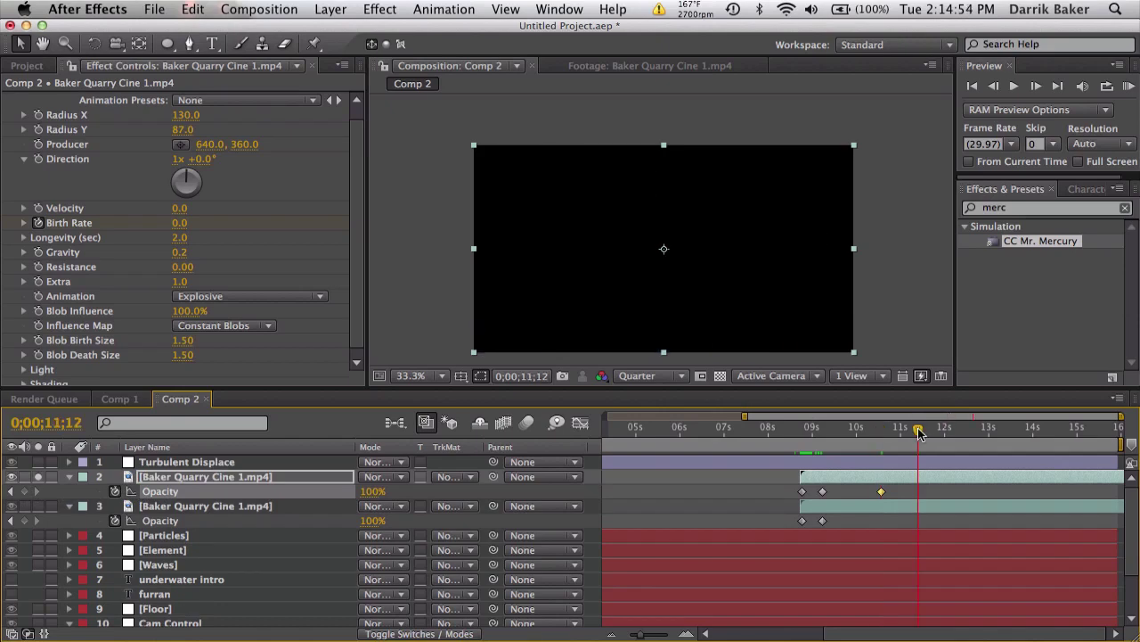
click(374, 490)
text(1)
key(Return)
Step: Set CC Mr. Mercury's Longevity to 3 seconds and turn off the upper quarry copy's solo
click(906, 431)
click(889, 431)
click(881, 430)
click(181, 237)
text(3)
key(Return)
mouse_move(882, 430)
mouse_down()
mouse_move(915, 431)
mouse_move(864, 431)
mouse_up()
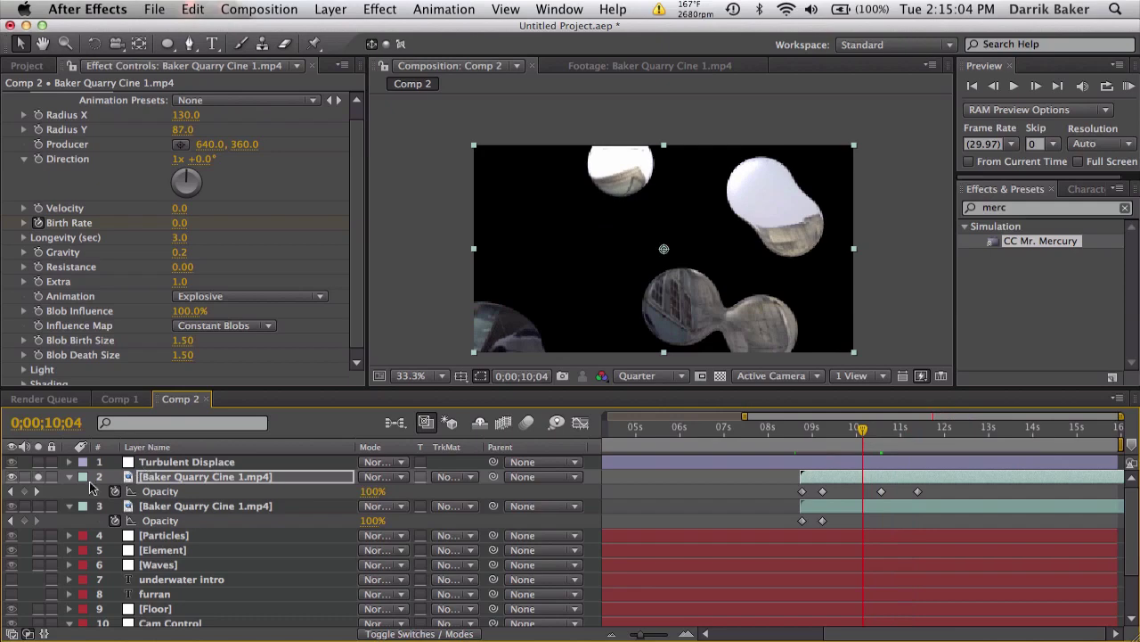
click(37, 477)
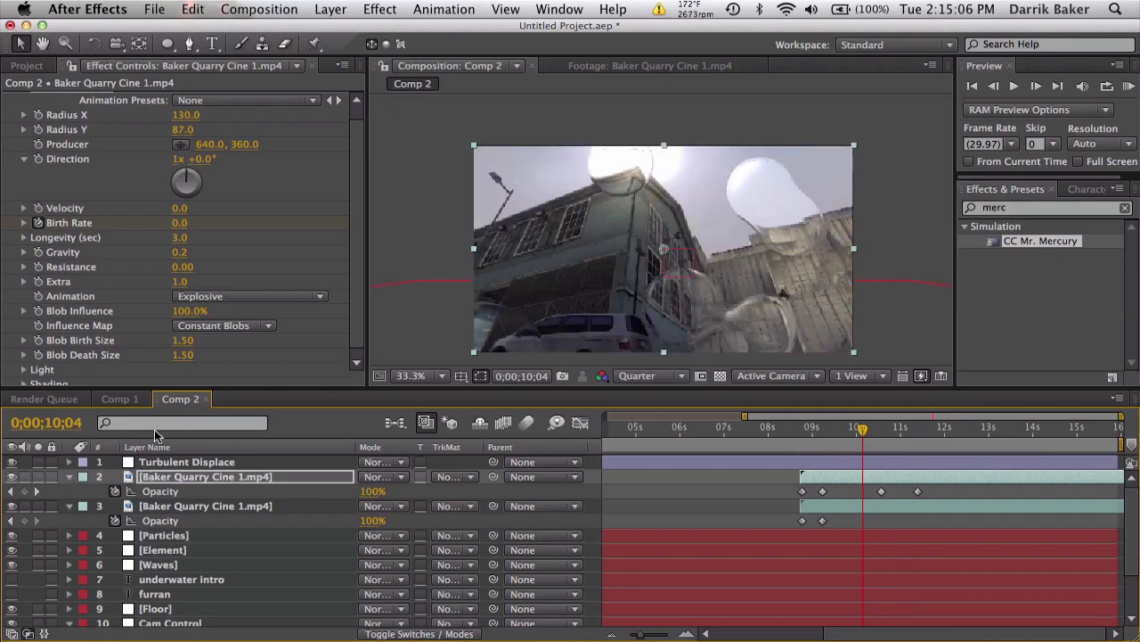
Step: Find the Curves effect and apply it to the upper quarry copy
click(1020, 207)
text(curves)
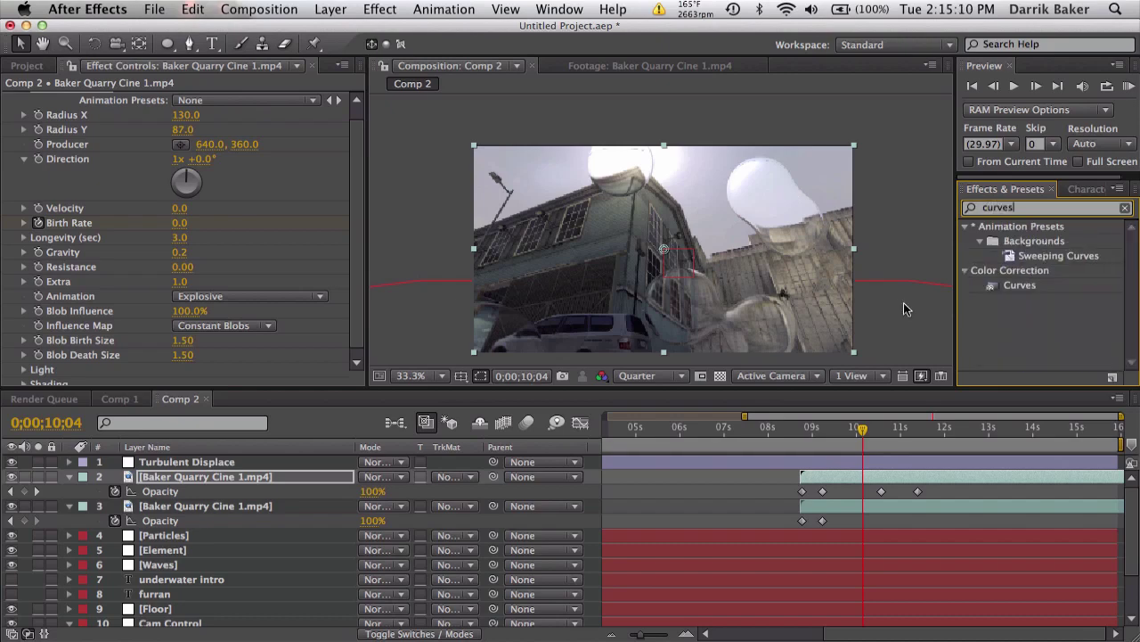
drag(1024, 286, 872, 476)
Step: Raise the midtones slightly in the Green and Blue channels of the Curves effect
click(203, 192)
click(201, 219)
drag(122, 295, 116, 289)
click(214, 192)
click(209, 206)
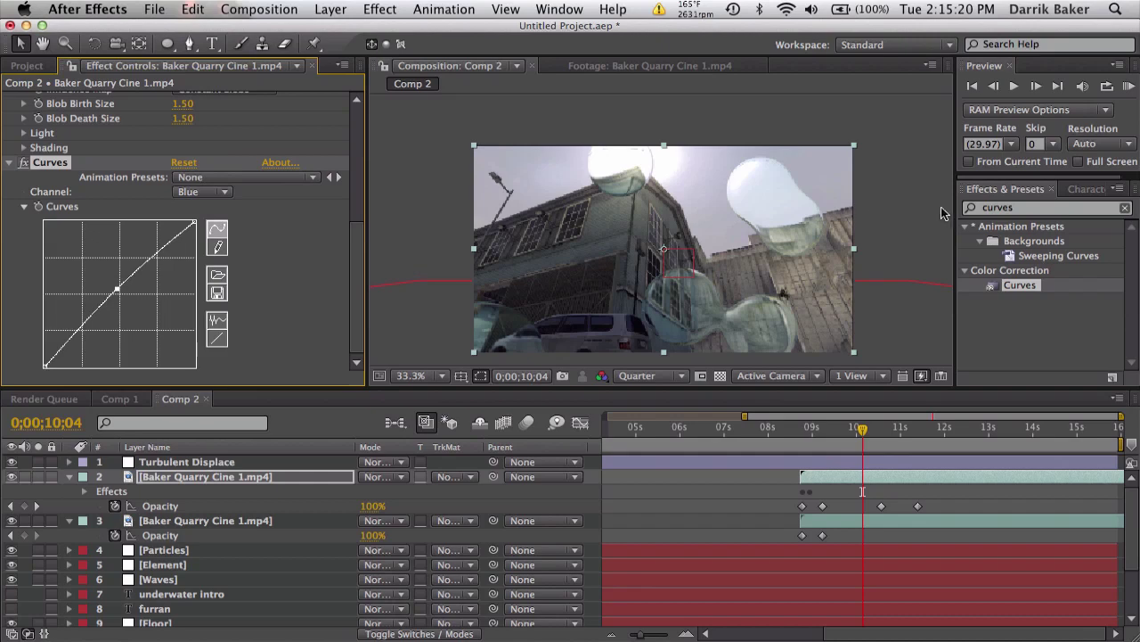
Step: Apply Gaussian Blur to the upper quarry copy ahead of CC Mr. Mercury and set its Blurriness to 5
double_click(1031, 206)
text(gau)
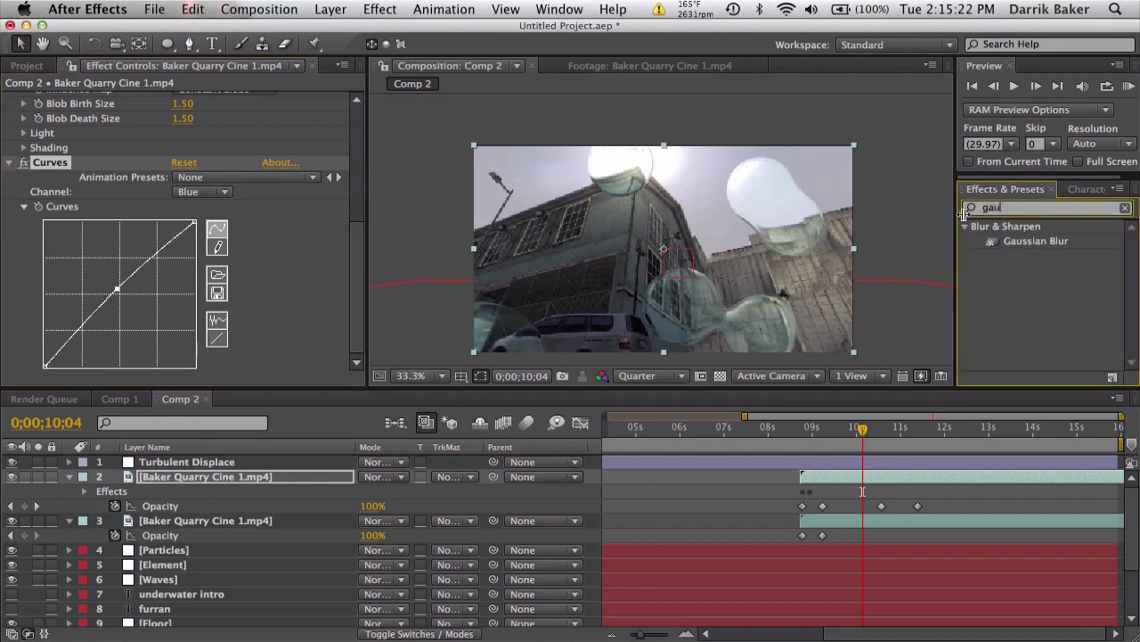
drag(1018, 246, 126, 94)
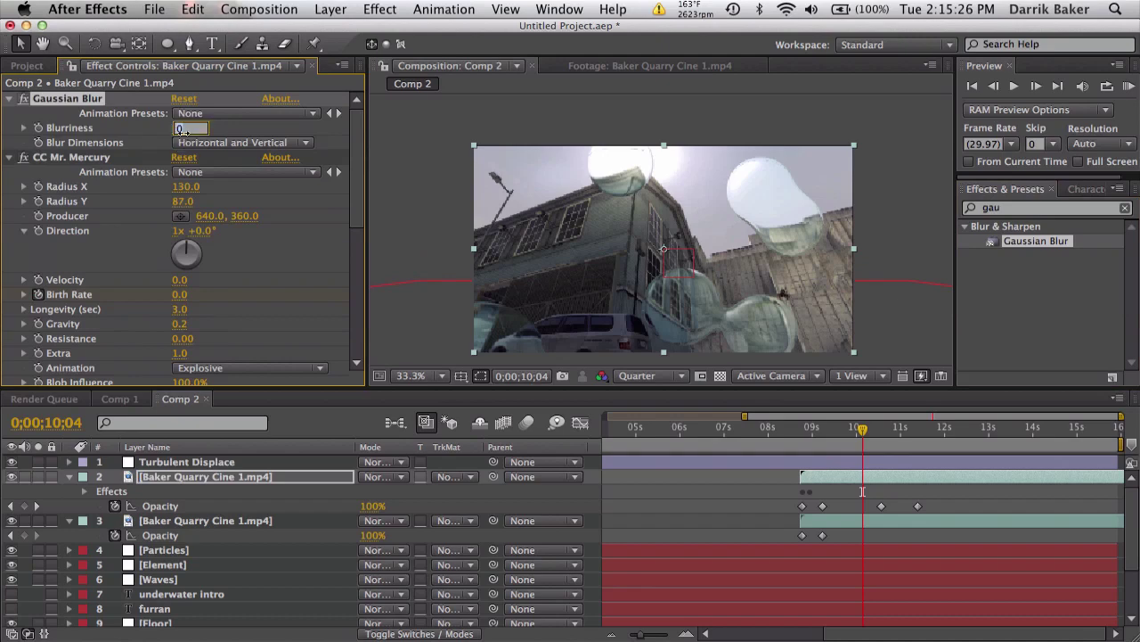
click(761, 496)
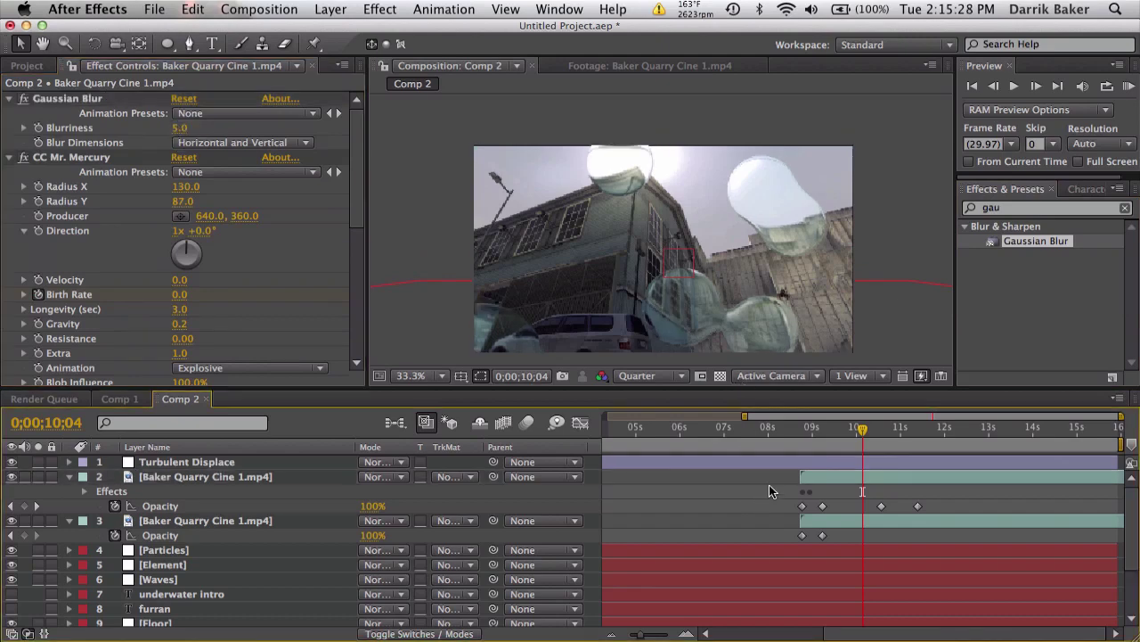
drag(804, 435, 931, 433)
Step: Switch to Chrome, replay the FaZe Force reference intro from 0:05 to study its water droplets, and return to After Effects
key(ctrl+Left)
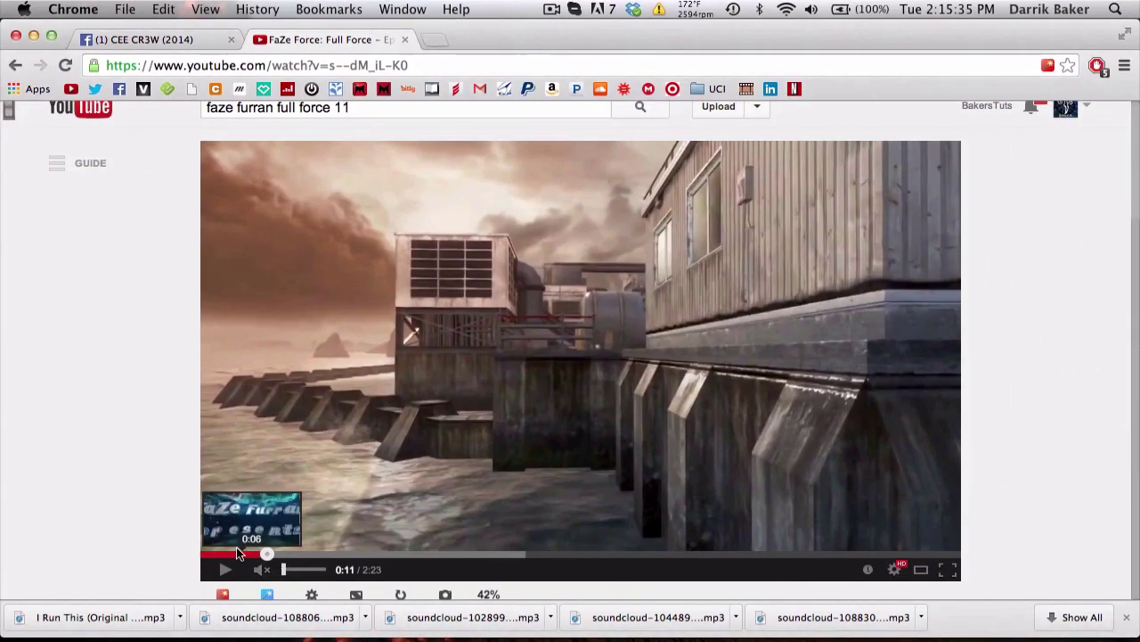
click(236, 547)
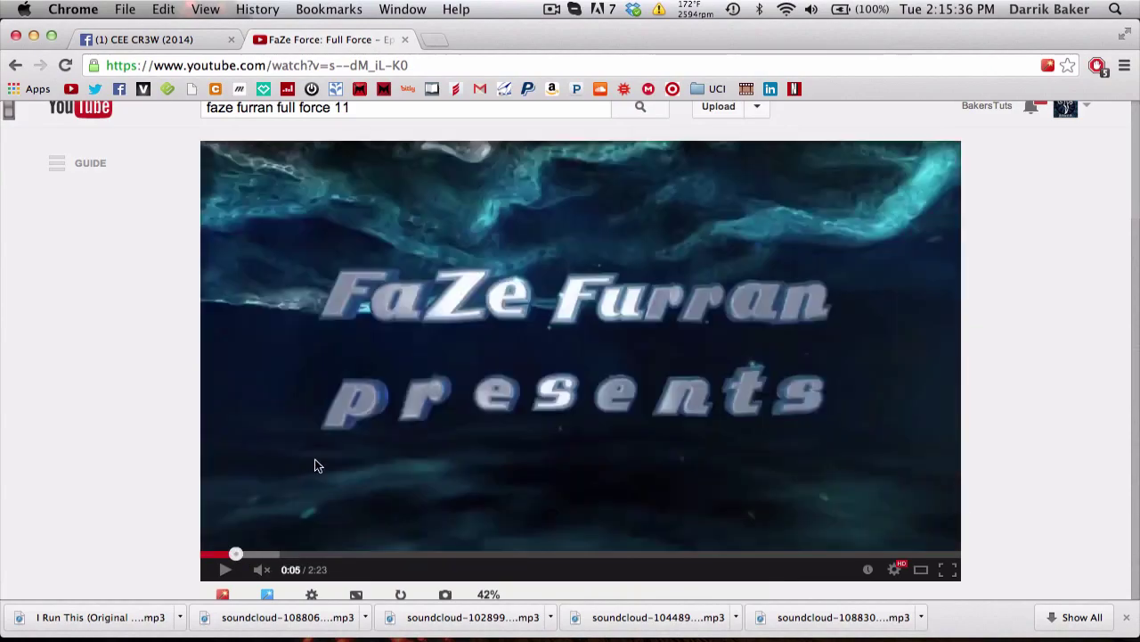
click(313, 464)
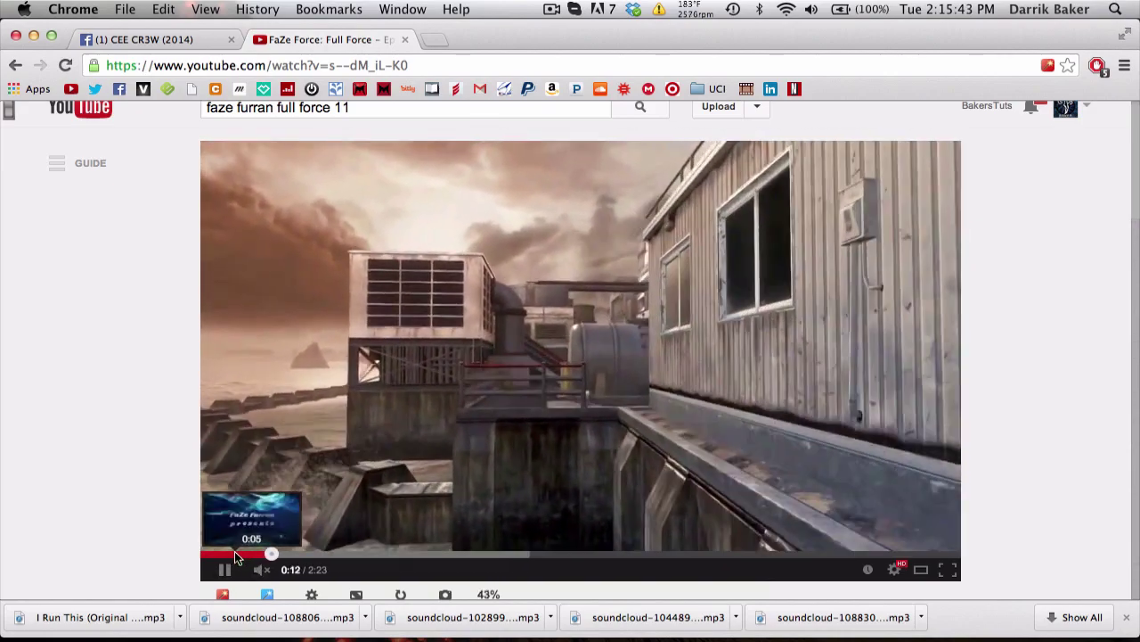
click(235, 552)
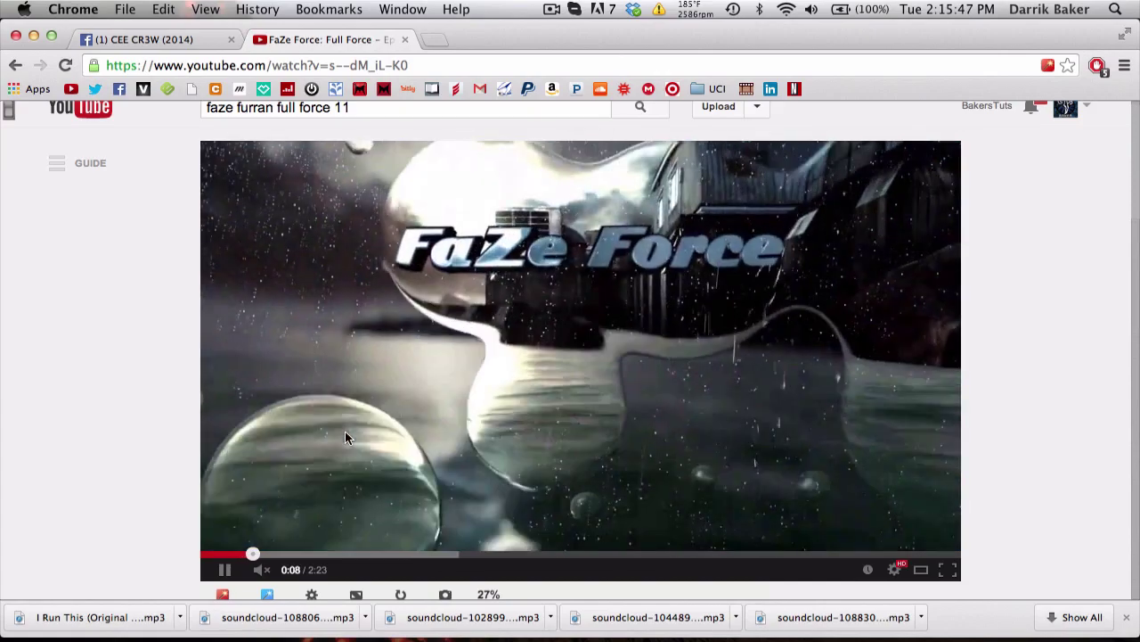
click(346, 433)
key(ctrl+Right)
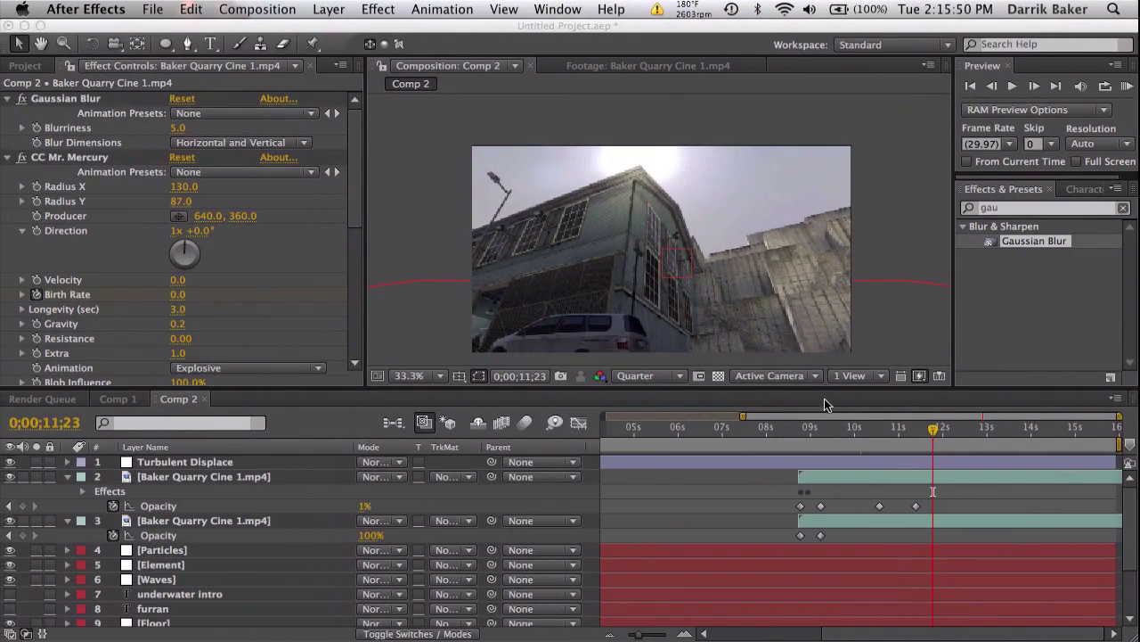
Step: Apply Gaussian Blur to the lower quarry copy with a Blurriness of 5, checking at 0;00;09;18
click(837, 429)
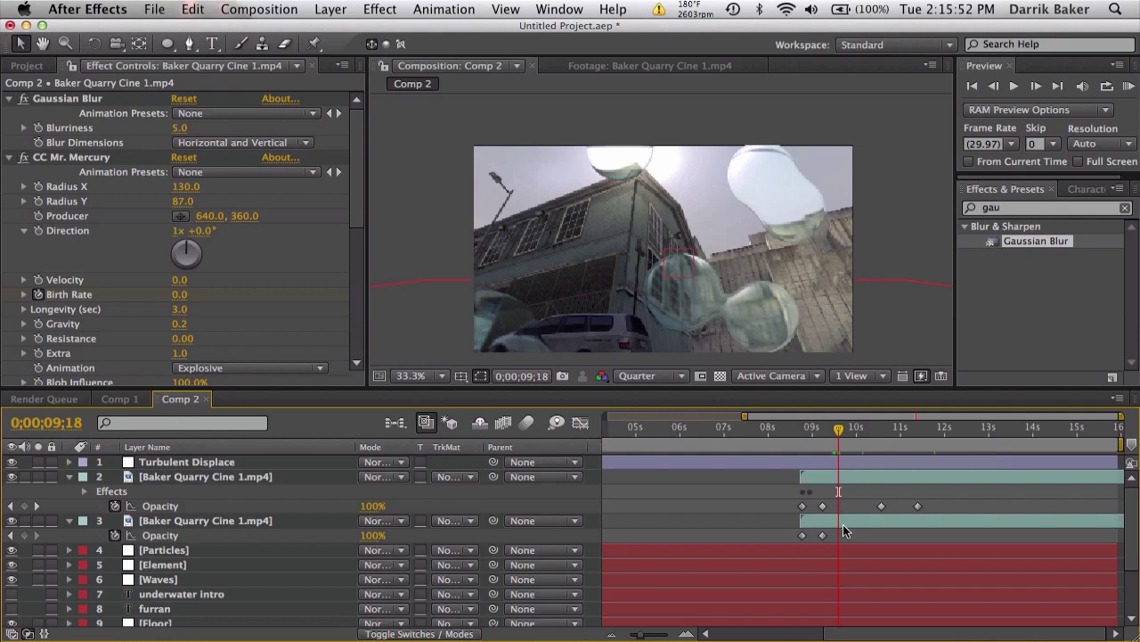
click(843, 523)
drag(1028, 240, 860, 524)
click(182, 131)
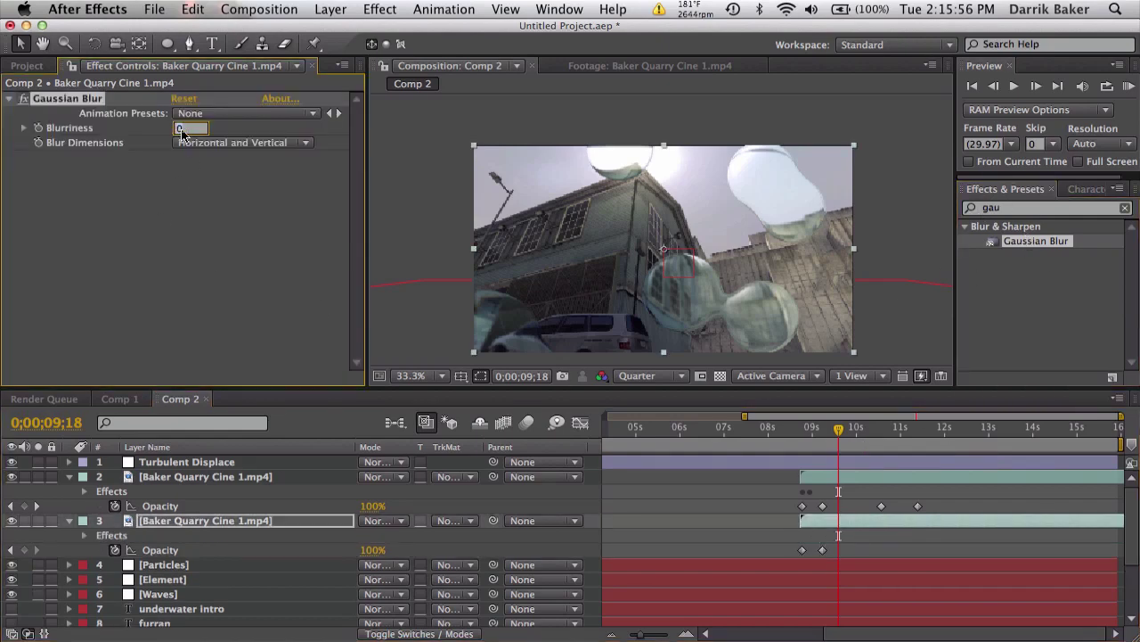
text(5)
key(Return)
Step: Disable the Gaussian Blur on the upper quarry copy and check the droplets around 0;00;10;01
click(235, 476)
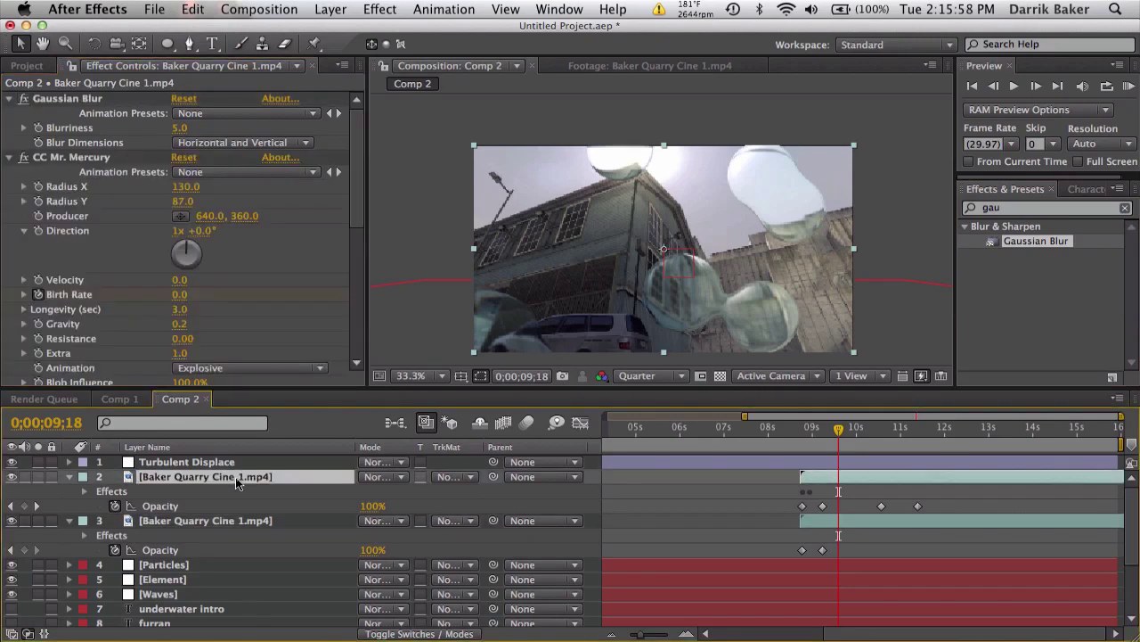
click(85, 100)
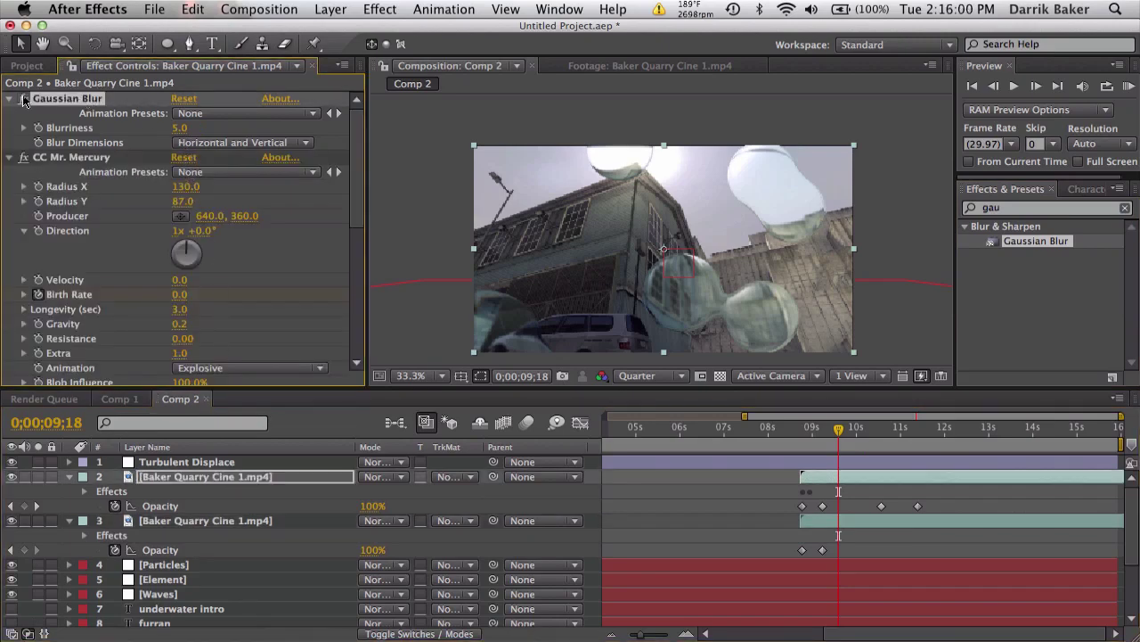
click(847, 432)
drag(847, 432, 862, 433)
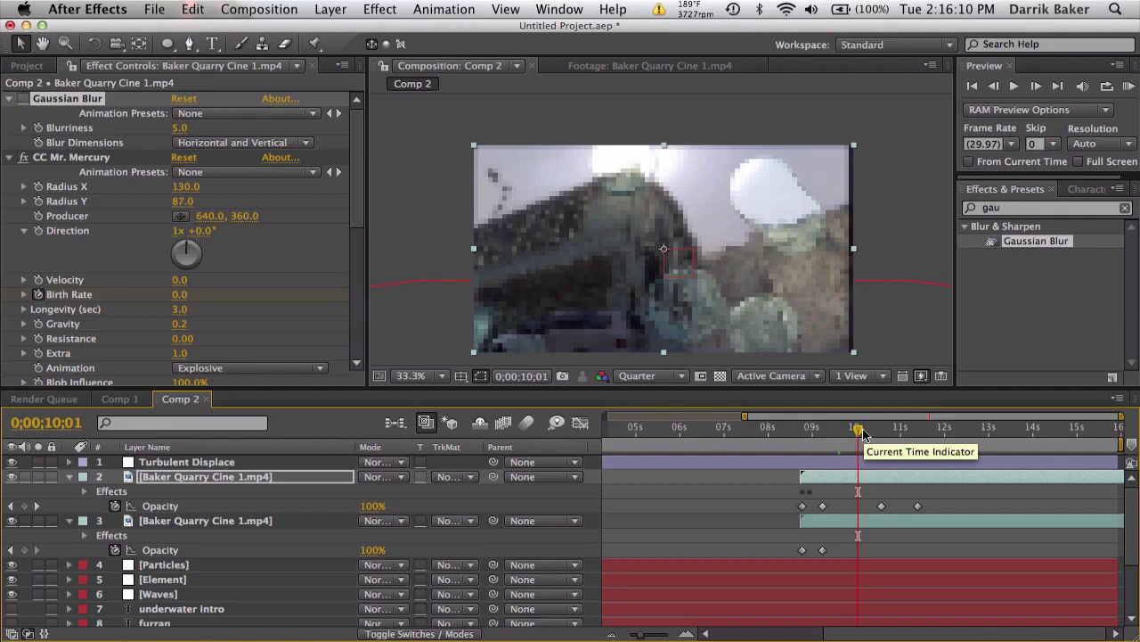
Step: Show the whole composition in the timeline and collapse the properties of both quarry copies and Cam Control
key(minus)
click(657, 431)
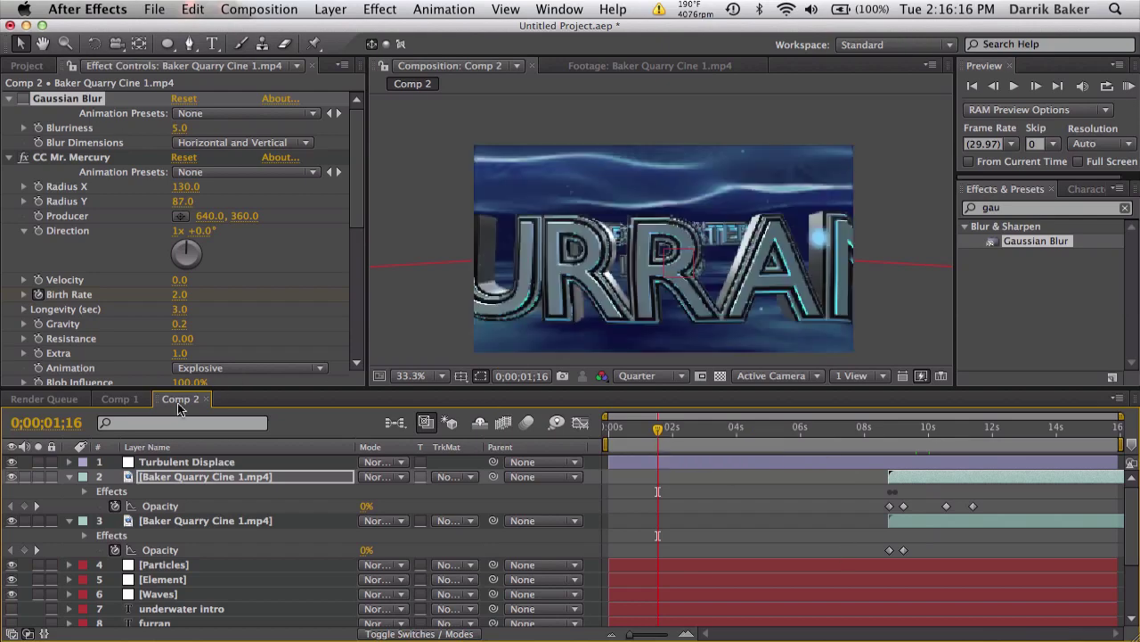
click(69, 477)
click(68, 491)
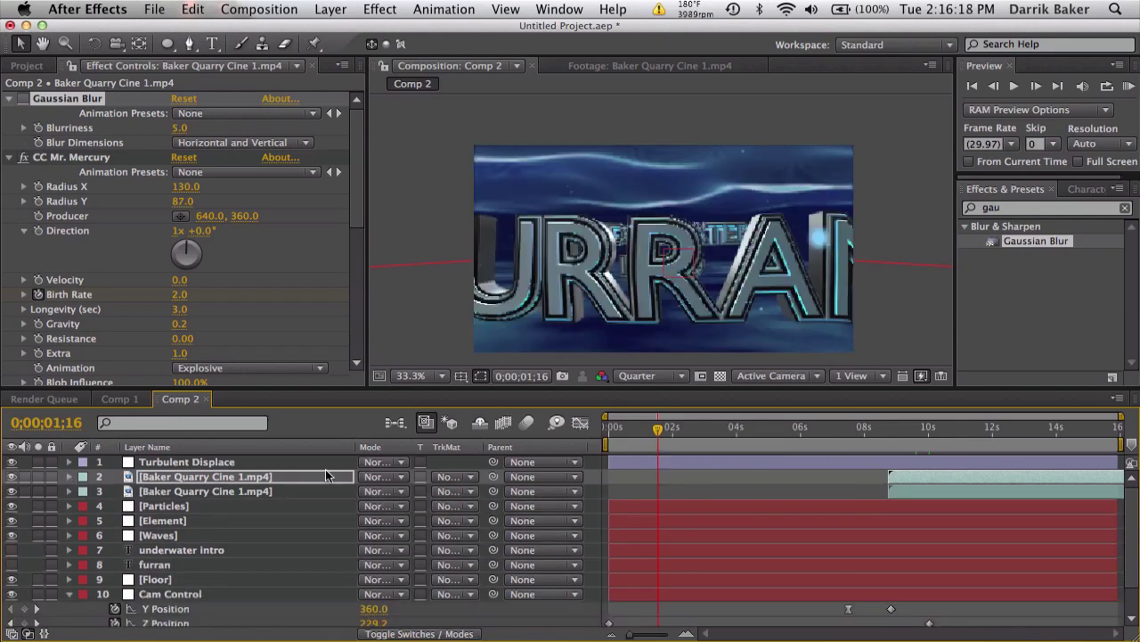
click(70, 594)
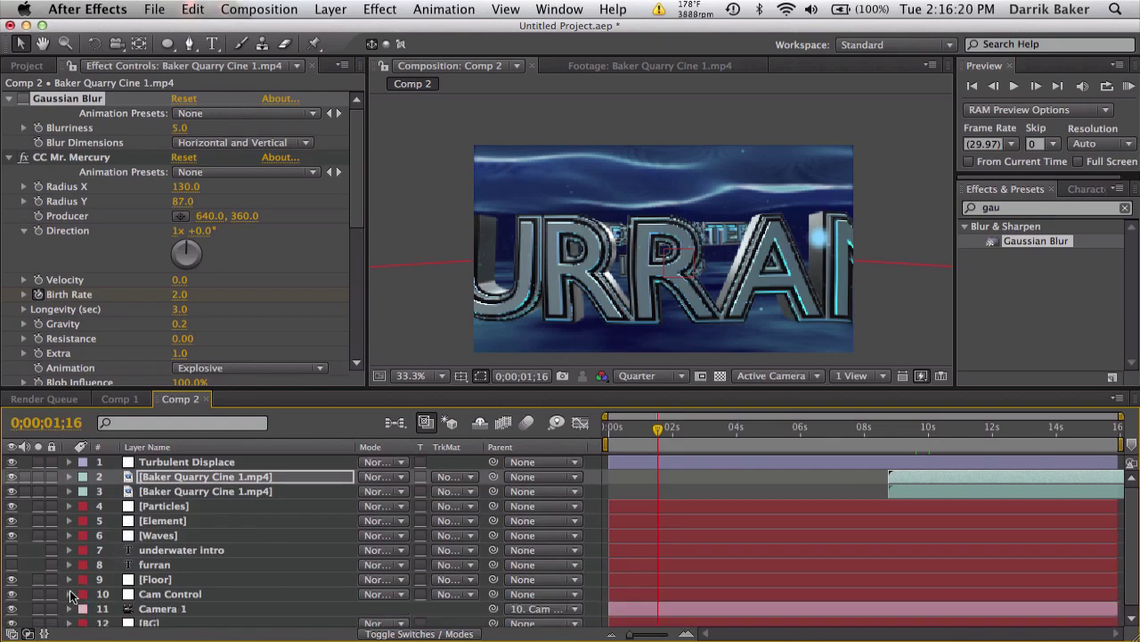
Step: Review the title animation at several frames between 0;00;00;16 and 0;00;06;23
click(626, 426)
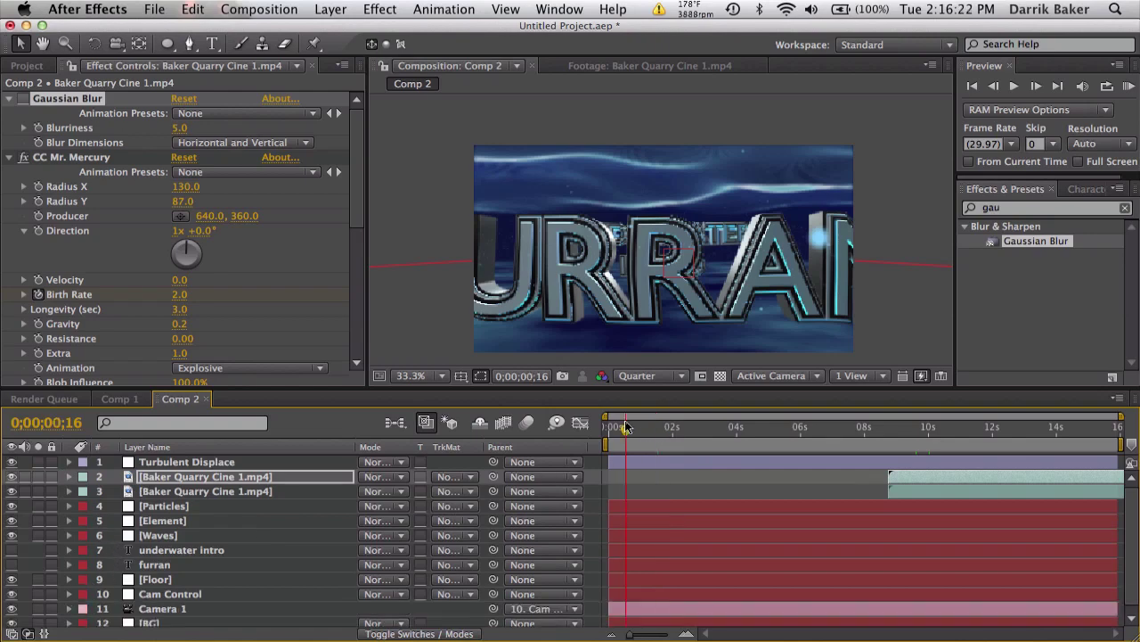
click(704, 430)
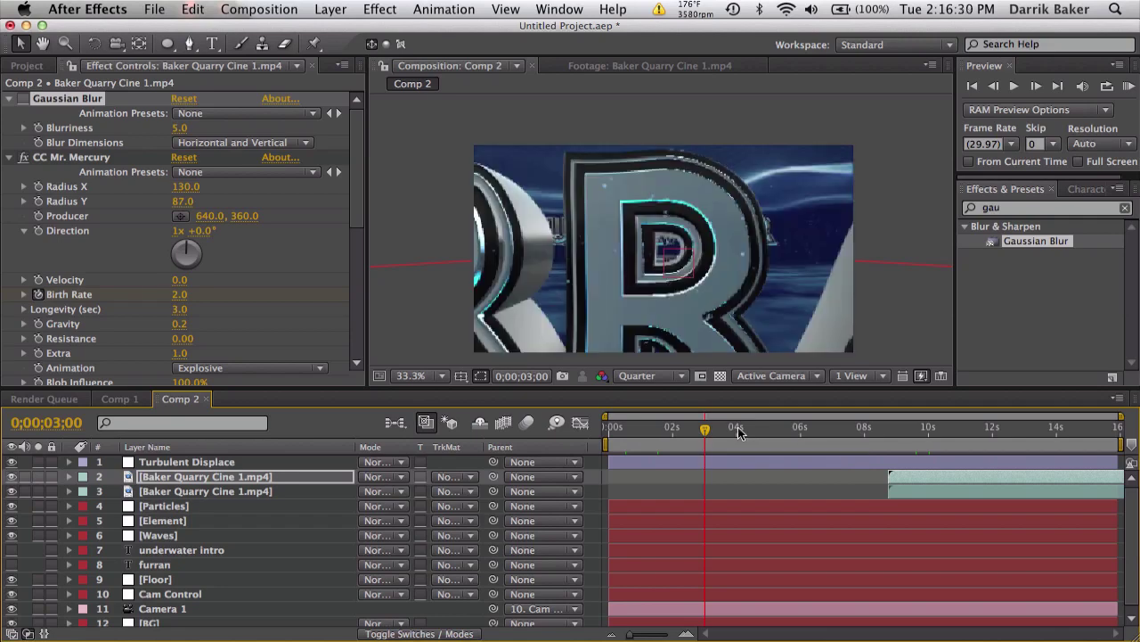
click(764, 430)
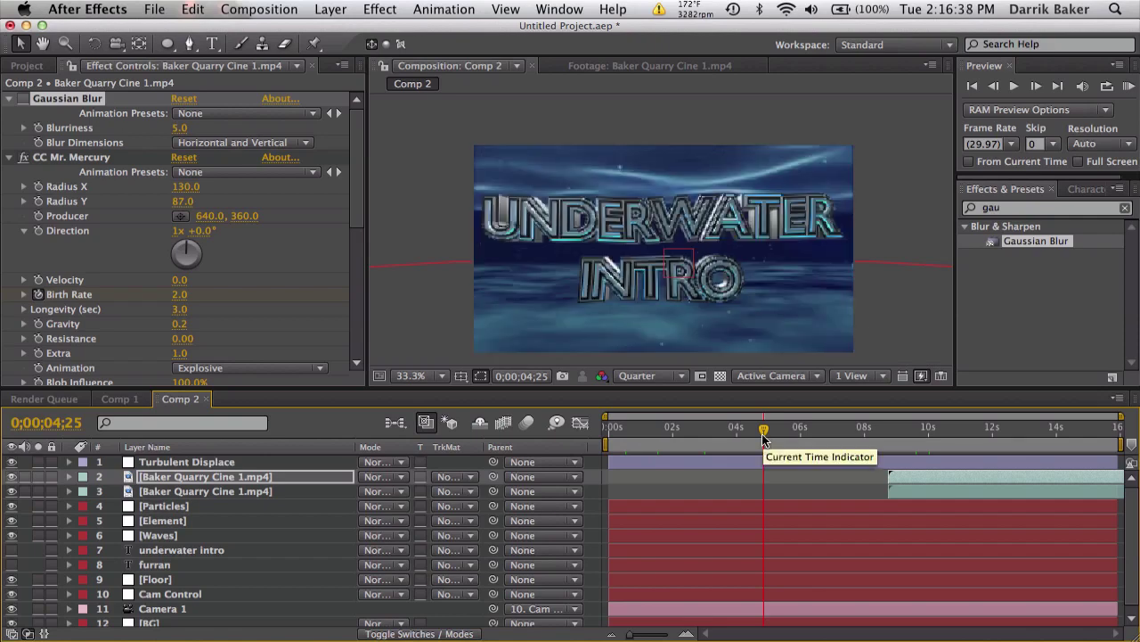
click(791, 435)
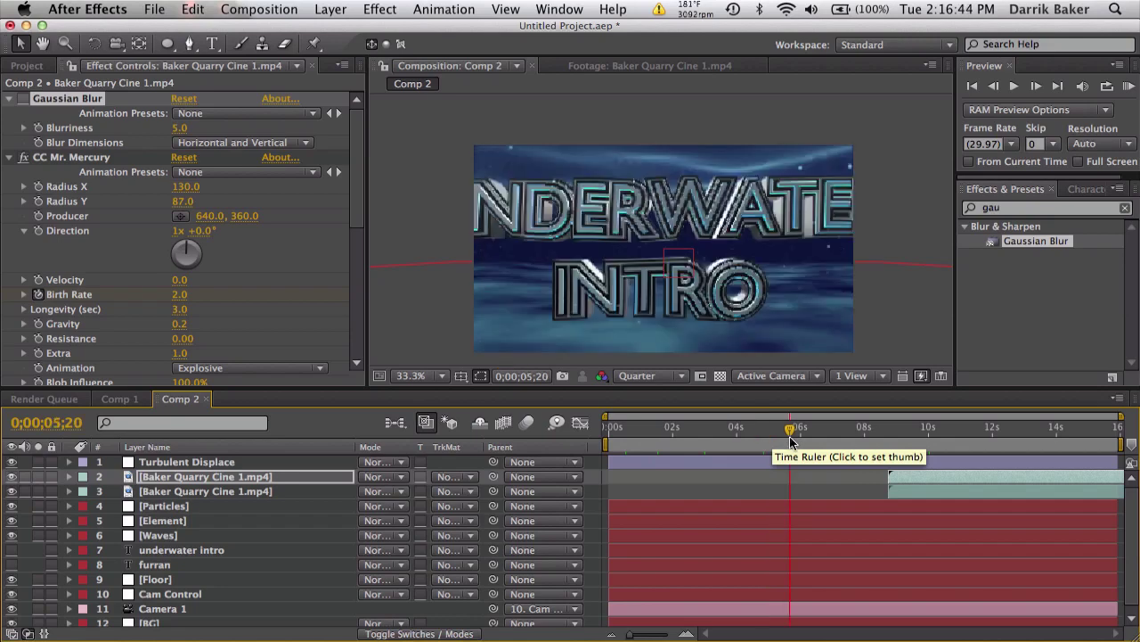
click(825, 433)
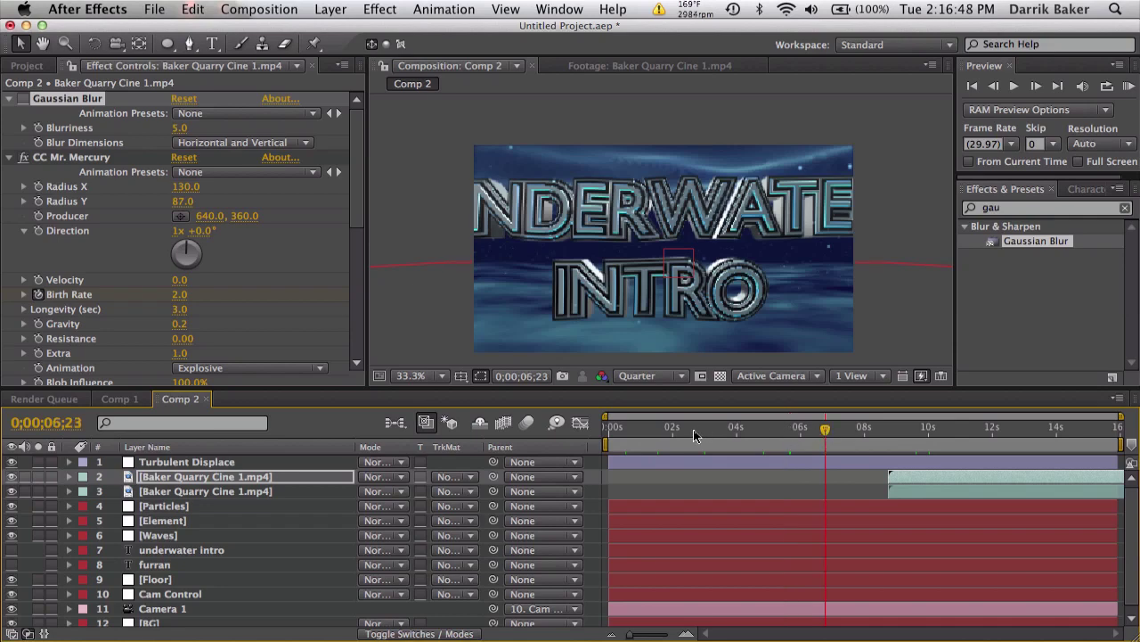